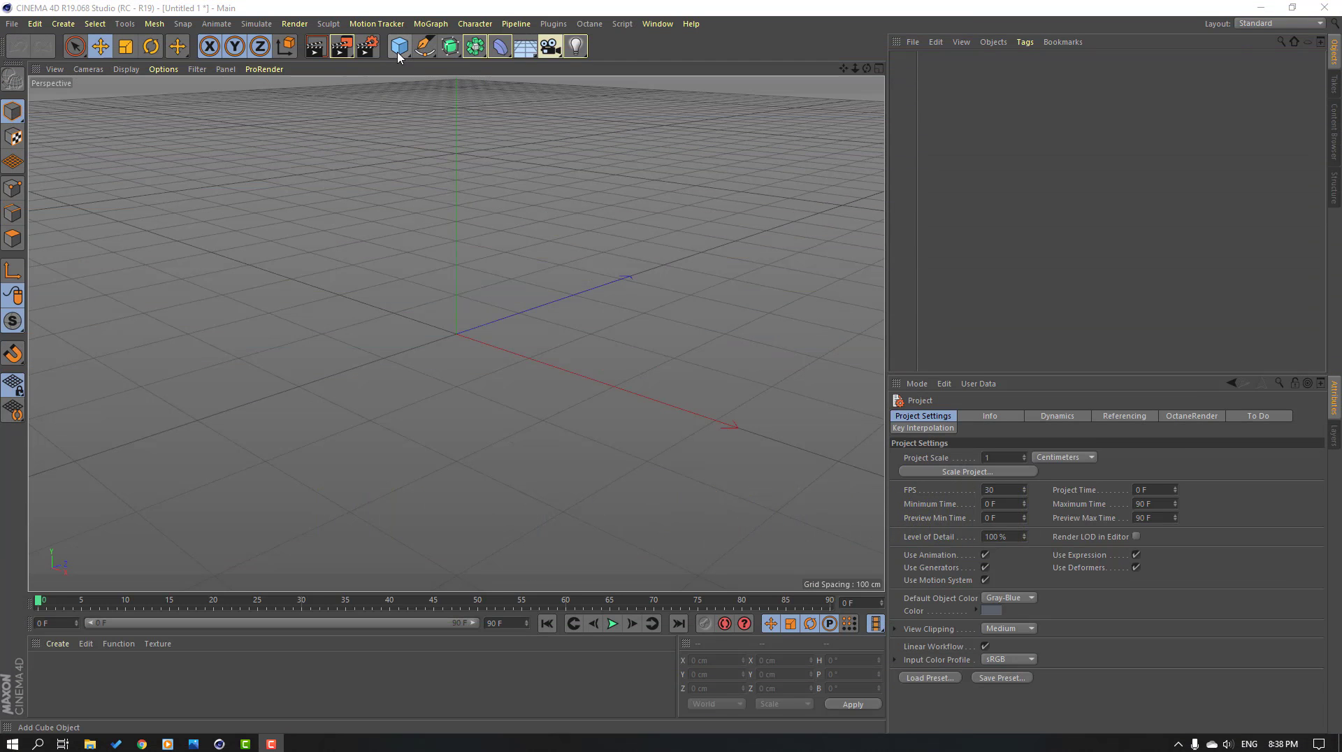
Add a cube and shape it into an upright slab about 133 cm wide, 200 cm high and 25 cm deep
left_click(398, 50)
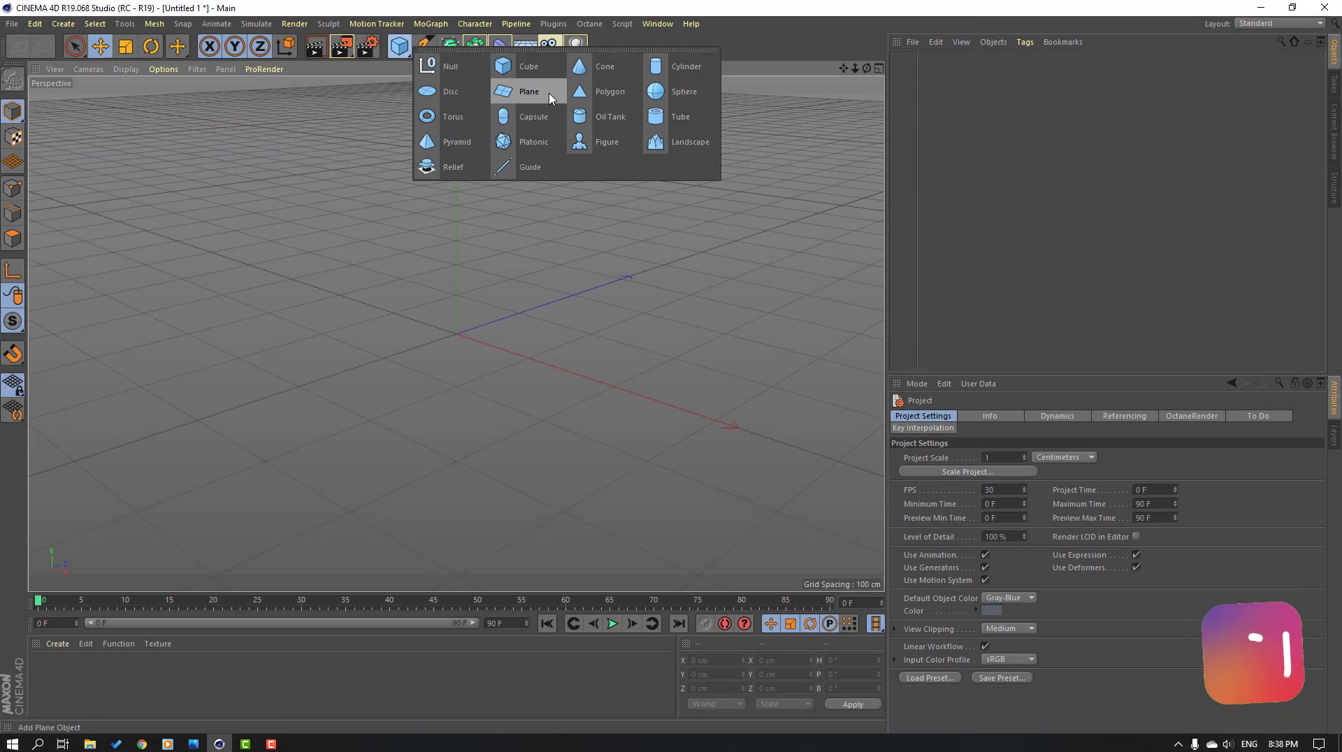
left_click(521, 66)
scroll(514, 324, "up", 1)
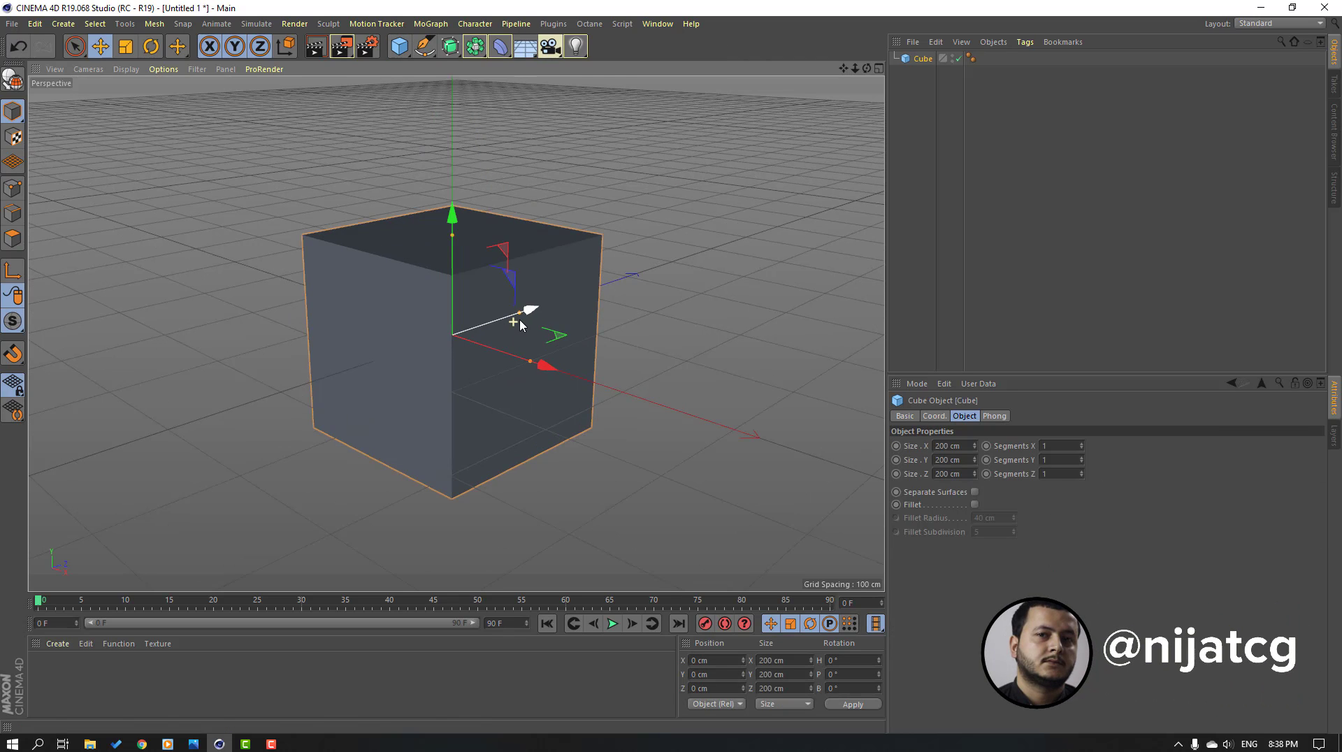
left_click_drag(519, 314, 480, 326)
left_click_drag(531, 364, 455, 337)
scroll(506, 332, "up", 2)
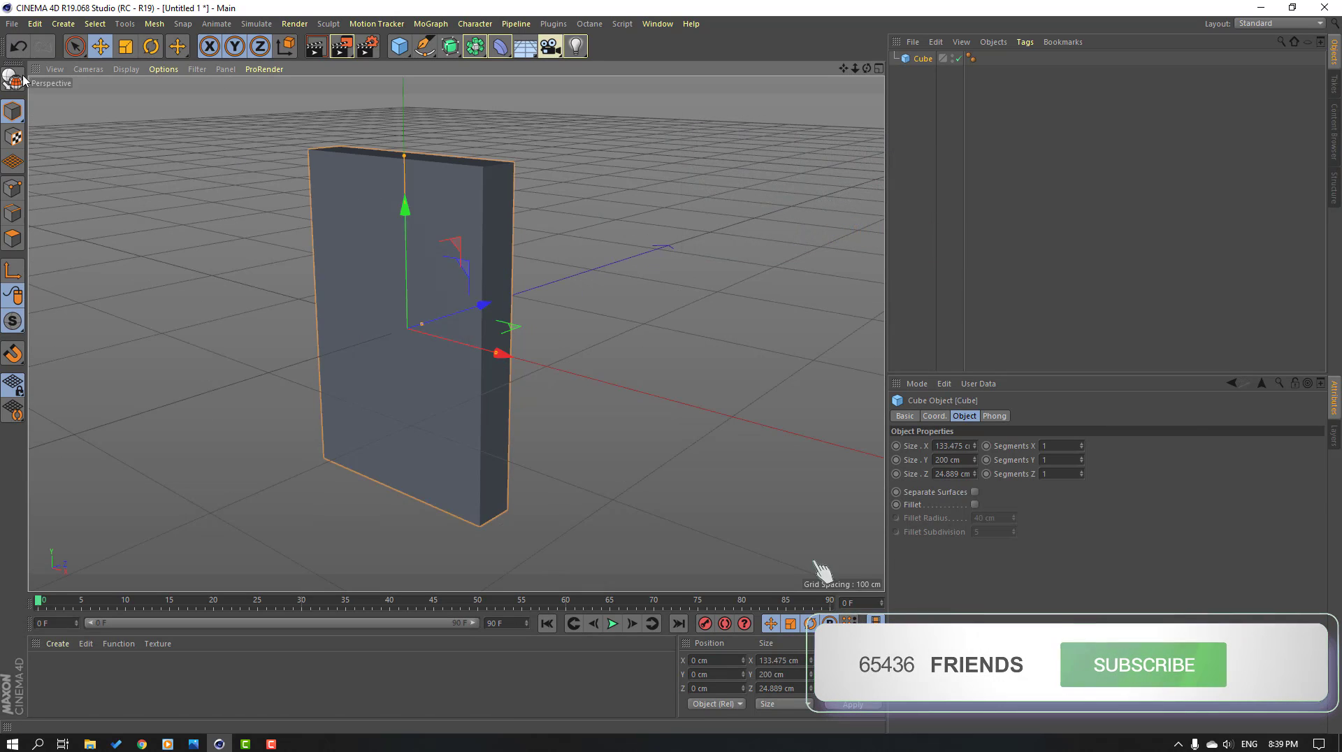
Make the cube editable and inset its front polygon by about 8.9 cm with Extrude Inner
left_click(13, 81)
left_click(12, 238)
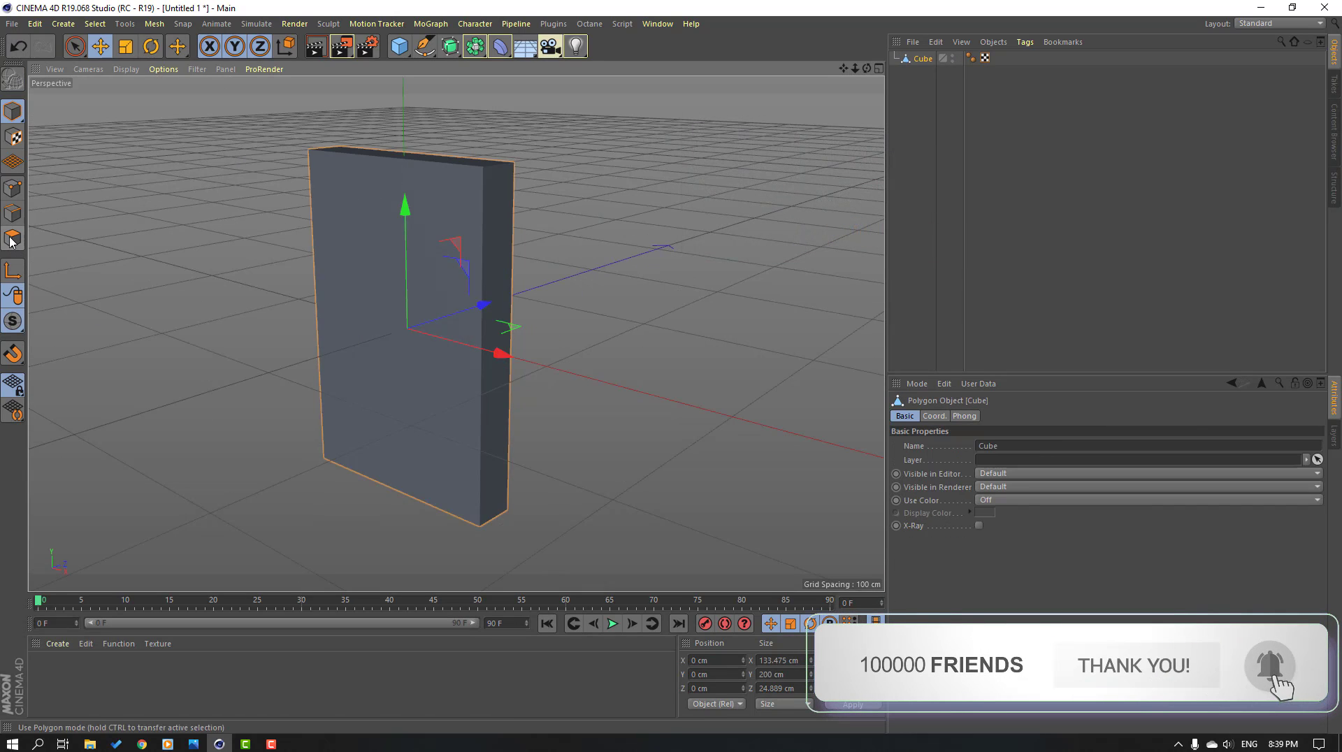
left_click_drag(129, 305, 257, 339, "alt")
left_click(374, 239)
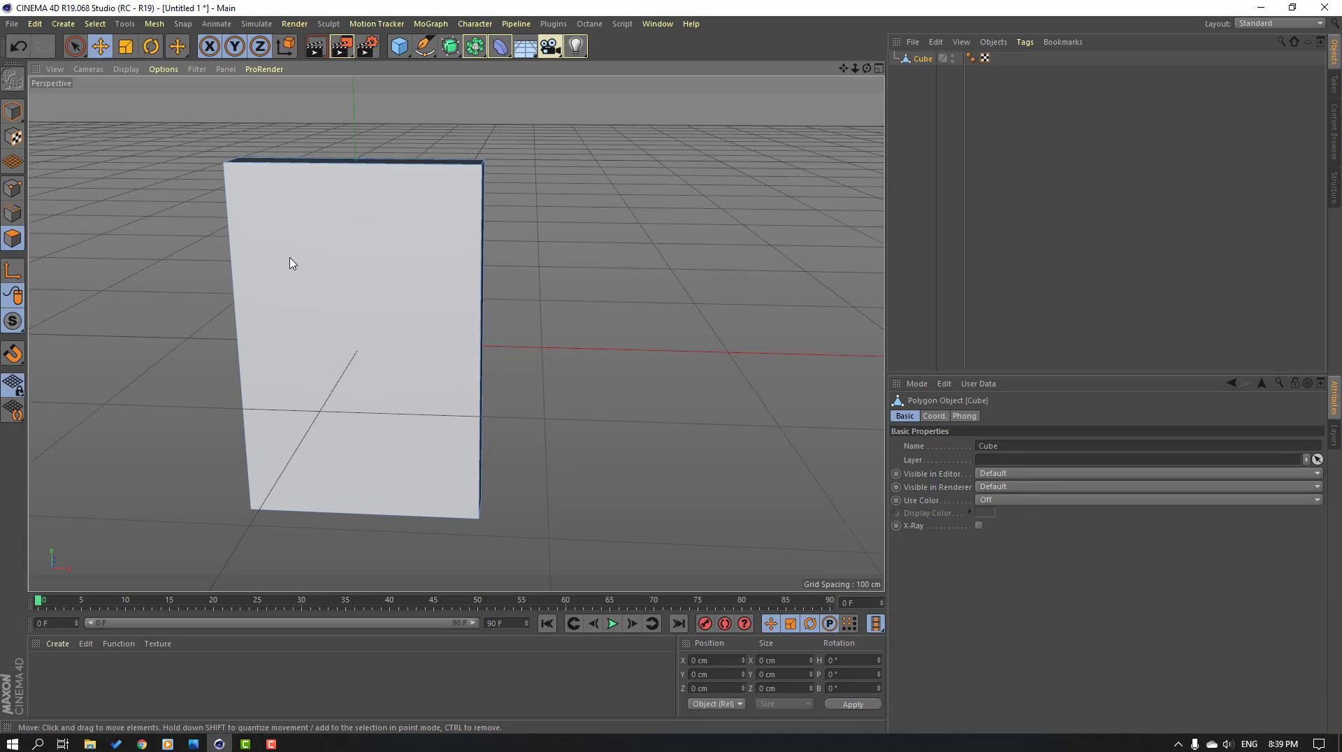
left_click_drag(371, 322, 424, 326, "alt")
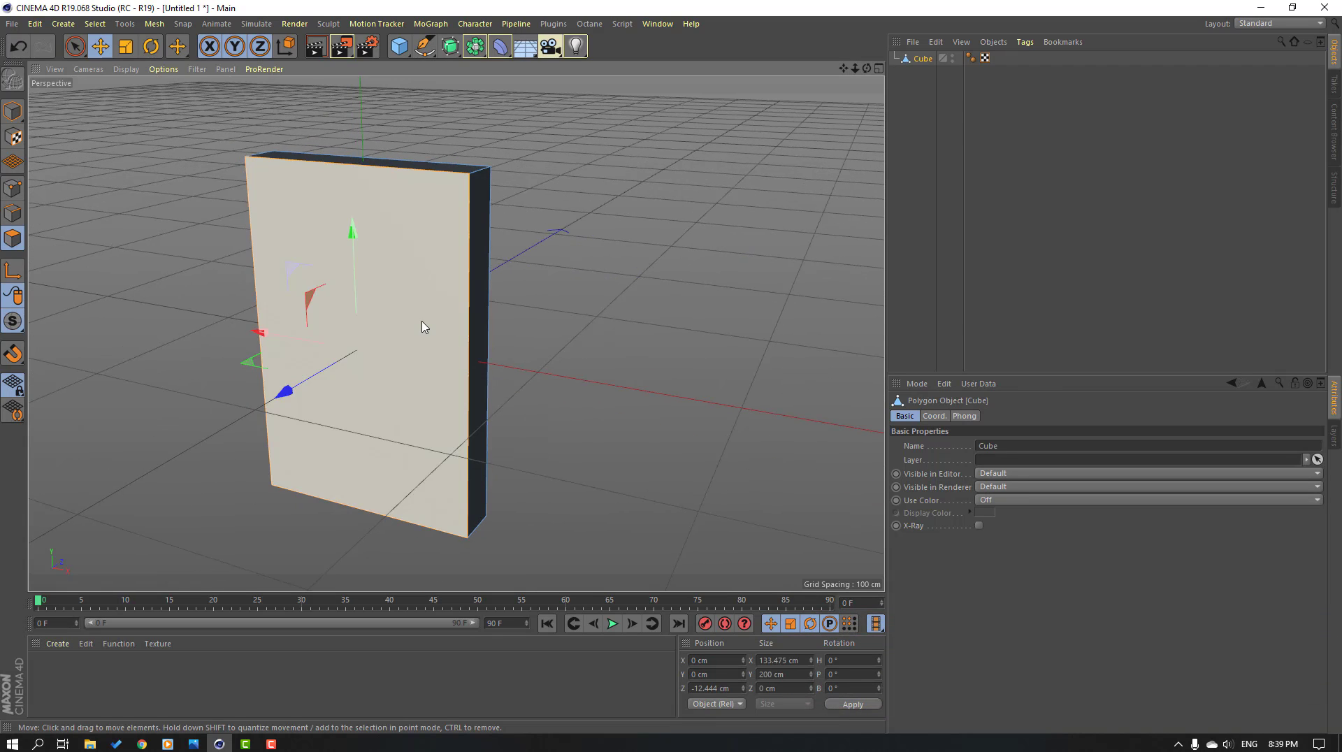
right_click(403, 250)
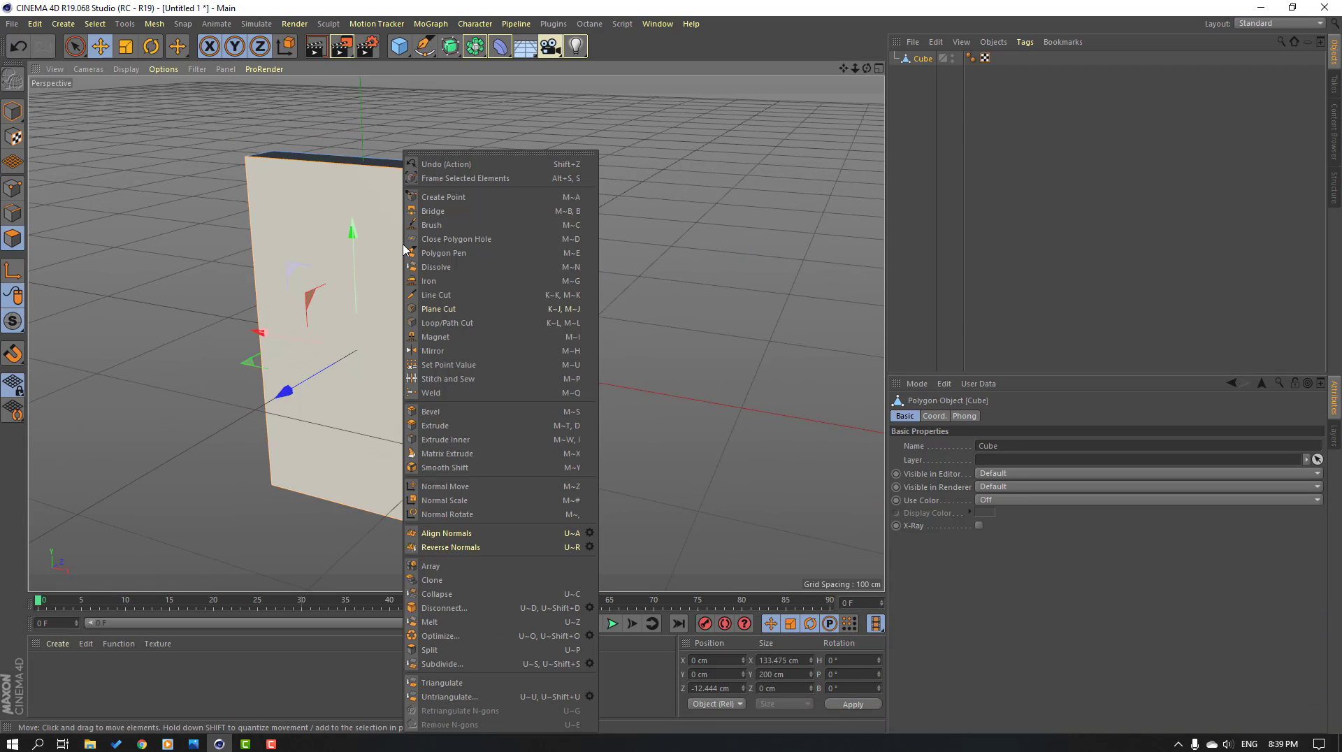
left_click(458, 440)
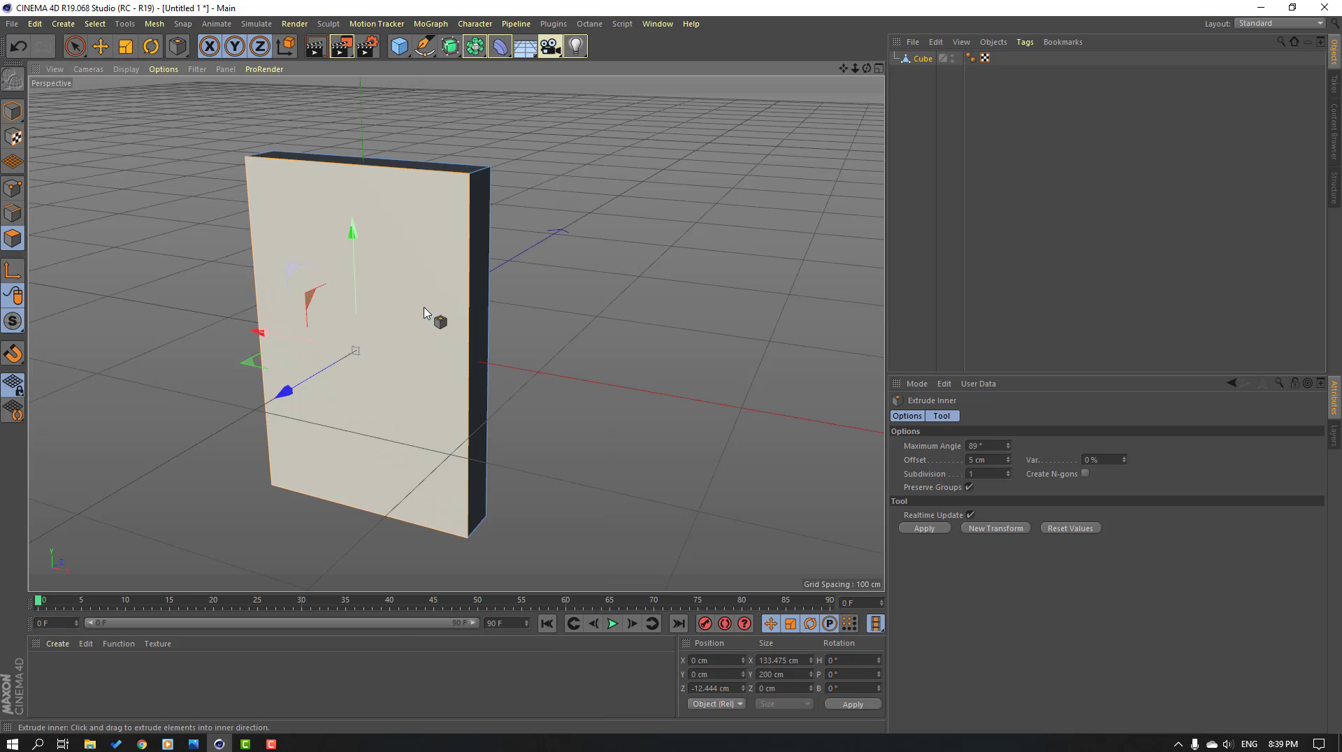
mouse_move(421, 223)
left_mouse_down()
mouse_move(471, 225)
mouse_move(444, 225)
left_mouse_up()
left_click_drag(422, 287, 479, 282, "alt")
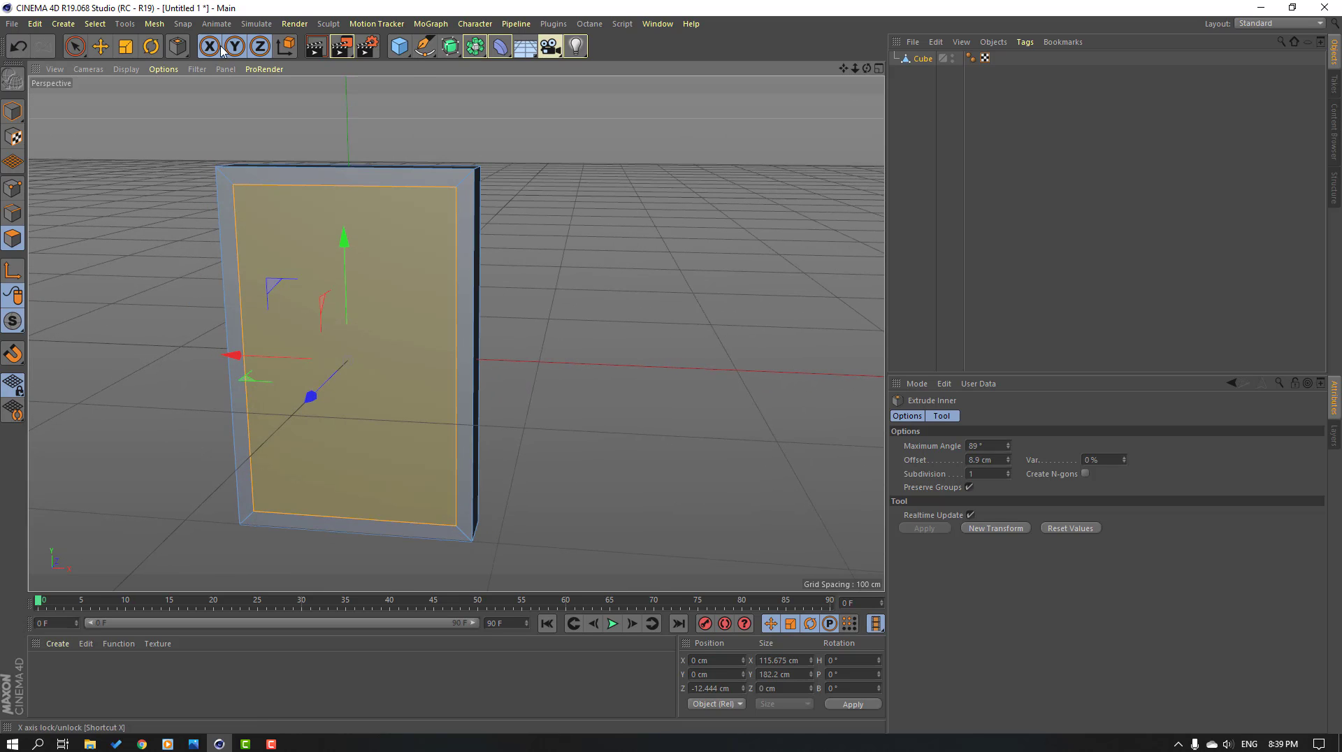
Scale the inset front polygon to about 151 cm high and move it up to about 8.5 cm in Y
left_click(125, 52)
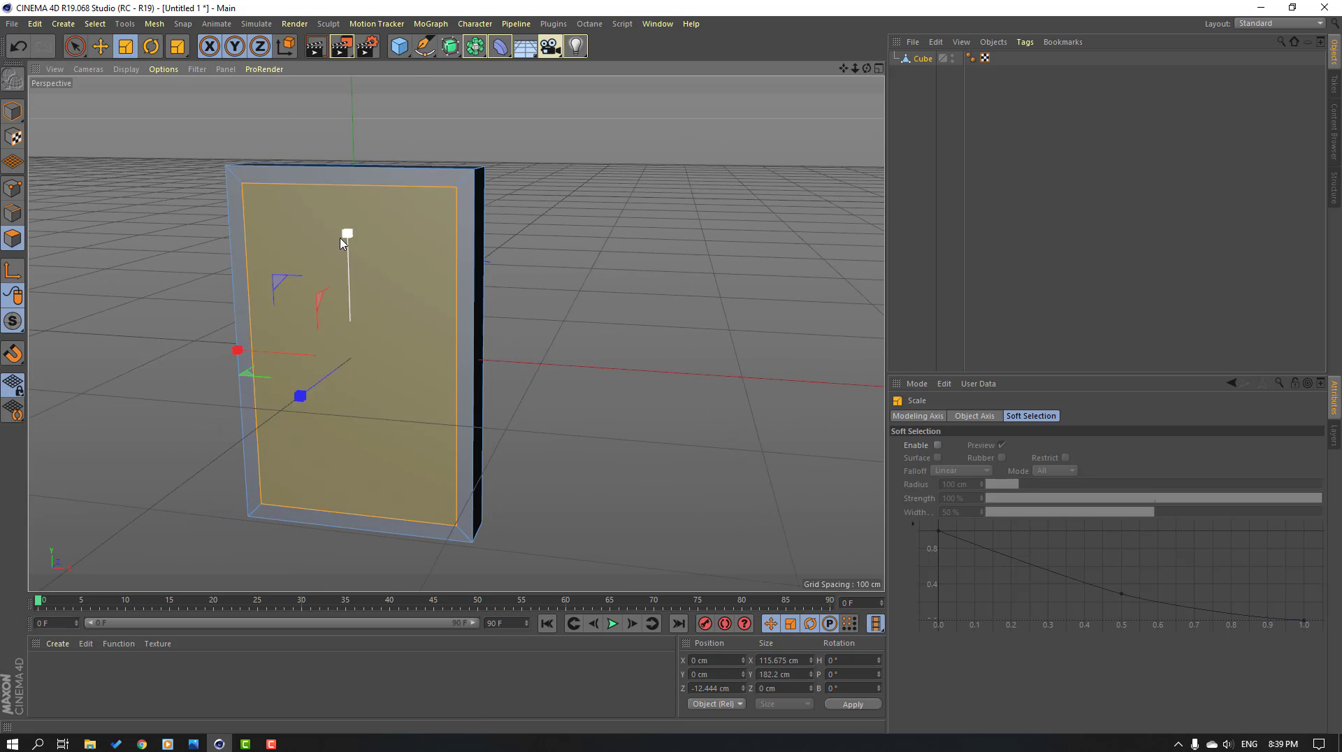
mouse_move(348, 237)
left_mouse_down()
mouse_move(346, 255)
mouse_move(348, 233)
left_mouse_up()
left_click(100, 49)
key("t")
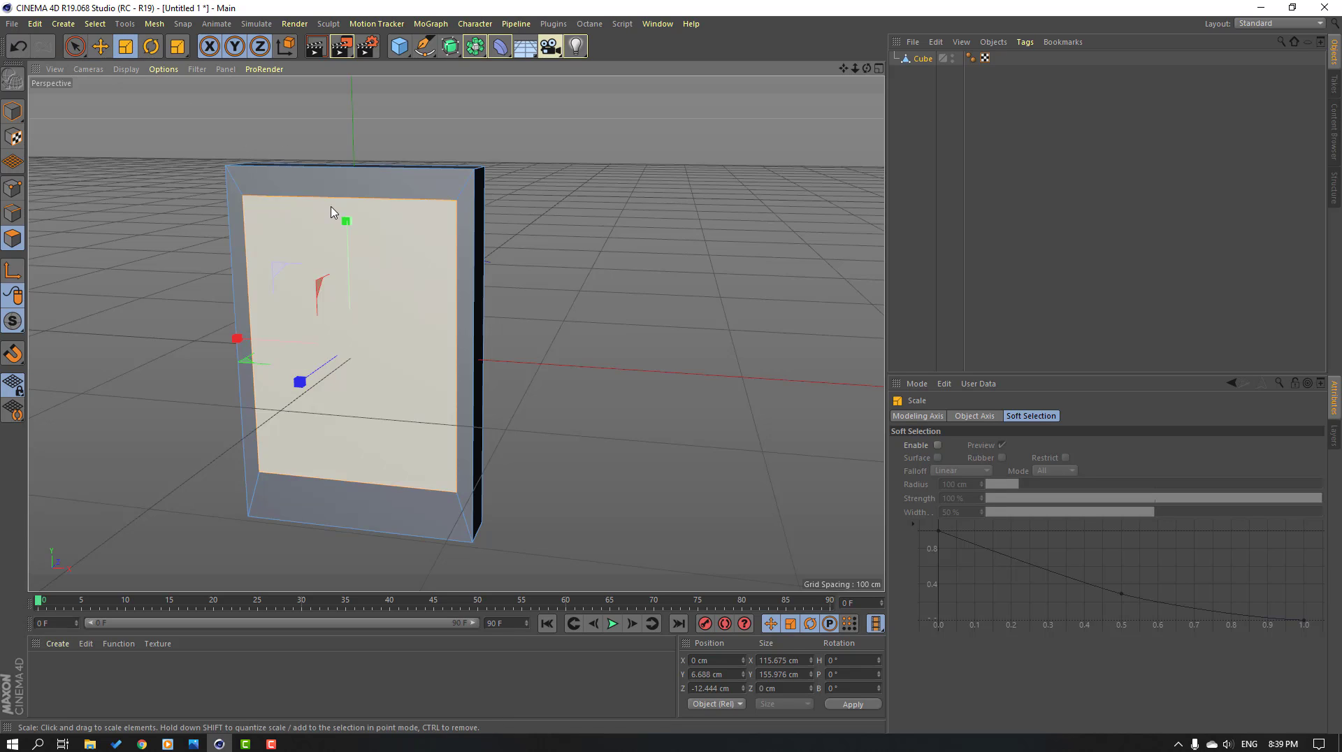
left_click(100, 46)
left_click_drag(356, 257, 352, 246)
left_click_drag(614, 332, 563, 317, "alt")
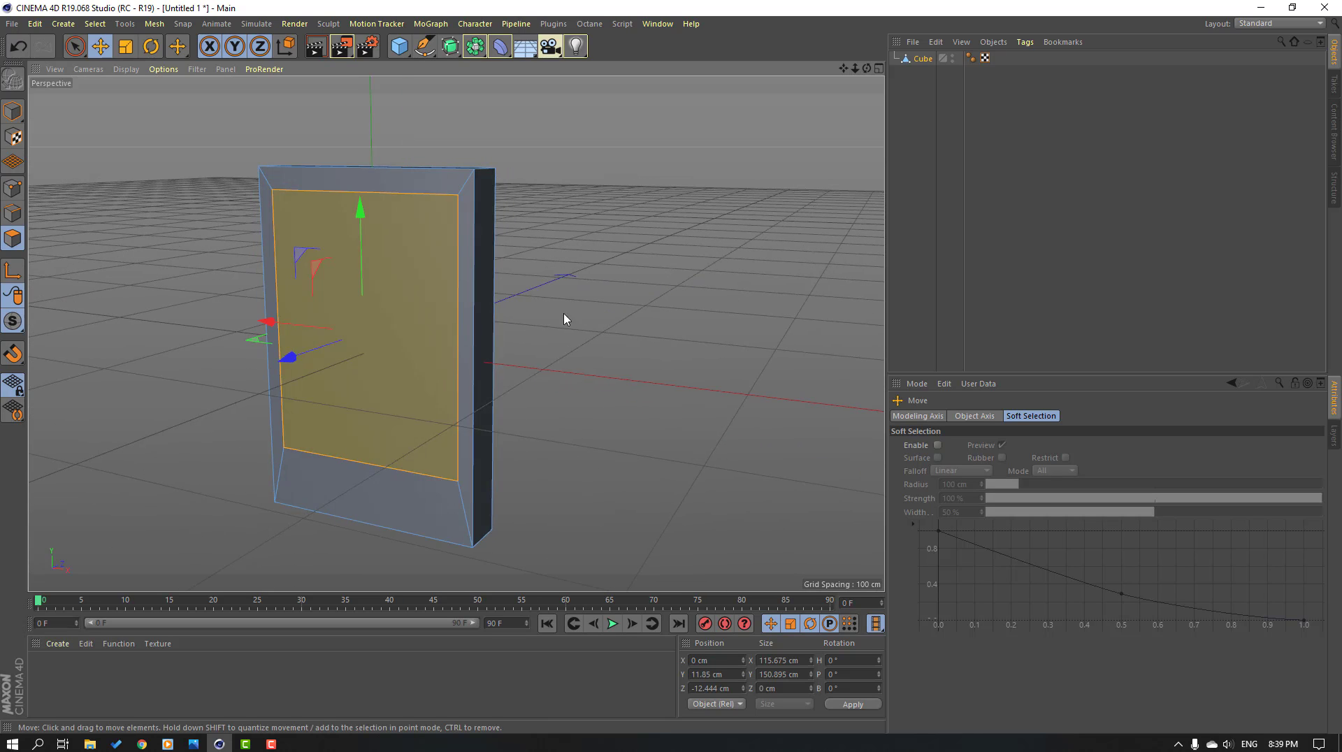
left_click_drag(475, 267, 500, 271, "alt")
left_click_drag(357, 216, 357, 235)
Extrude the inset polygon about 4.8 cm into the body, then return to Model mode with nothing selected
right_click(396, 239)
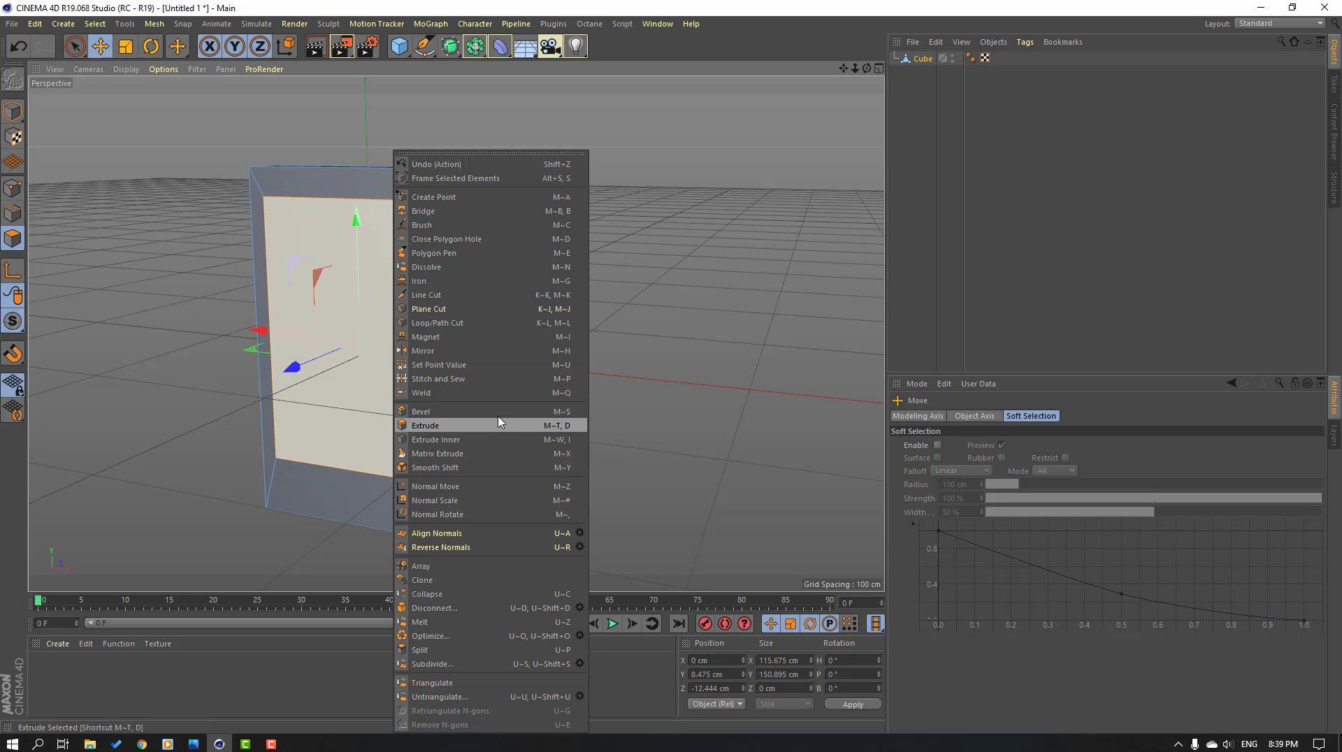
left_click(436, 426)
scroll(410, 383, "up", 8)
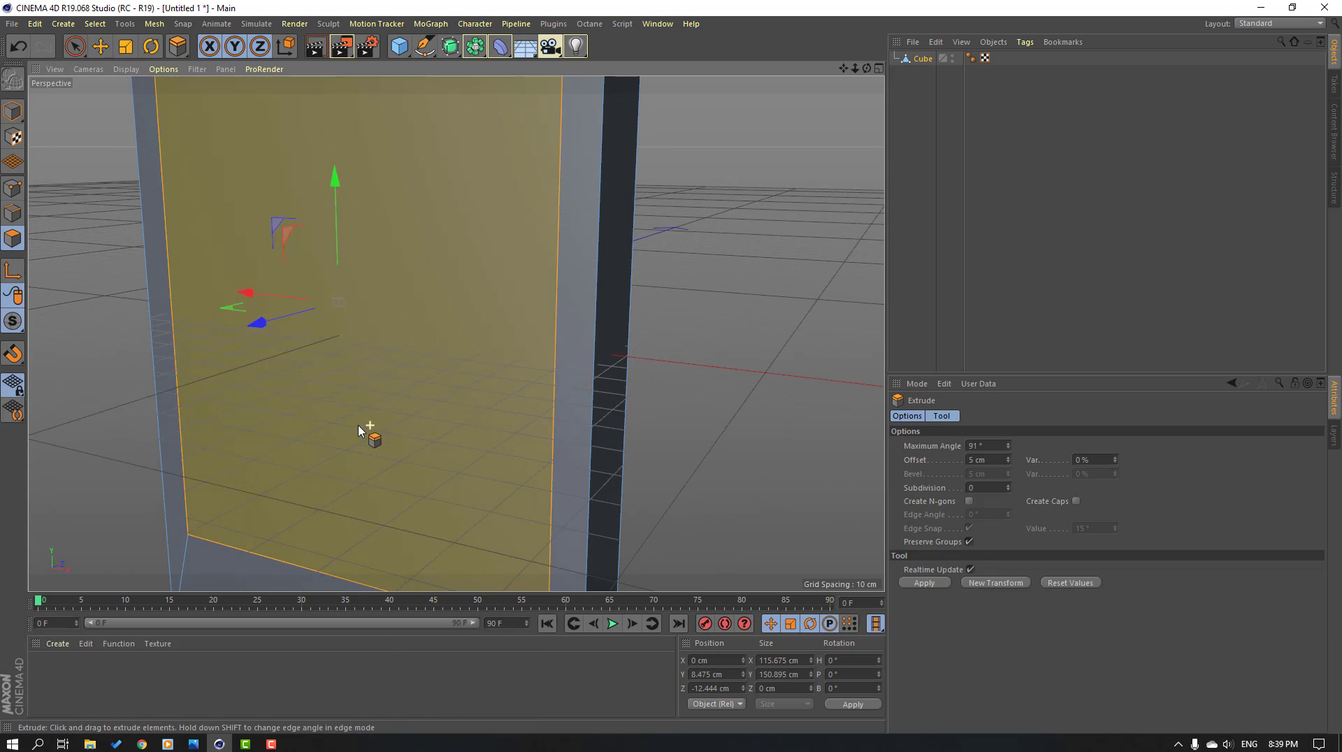
left_click_drag(368, 399, 414, 402)
scroll(383, 395, "down", 8)
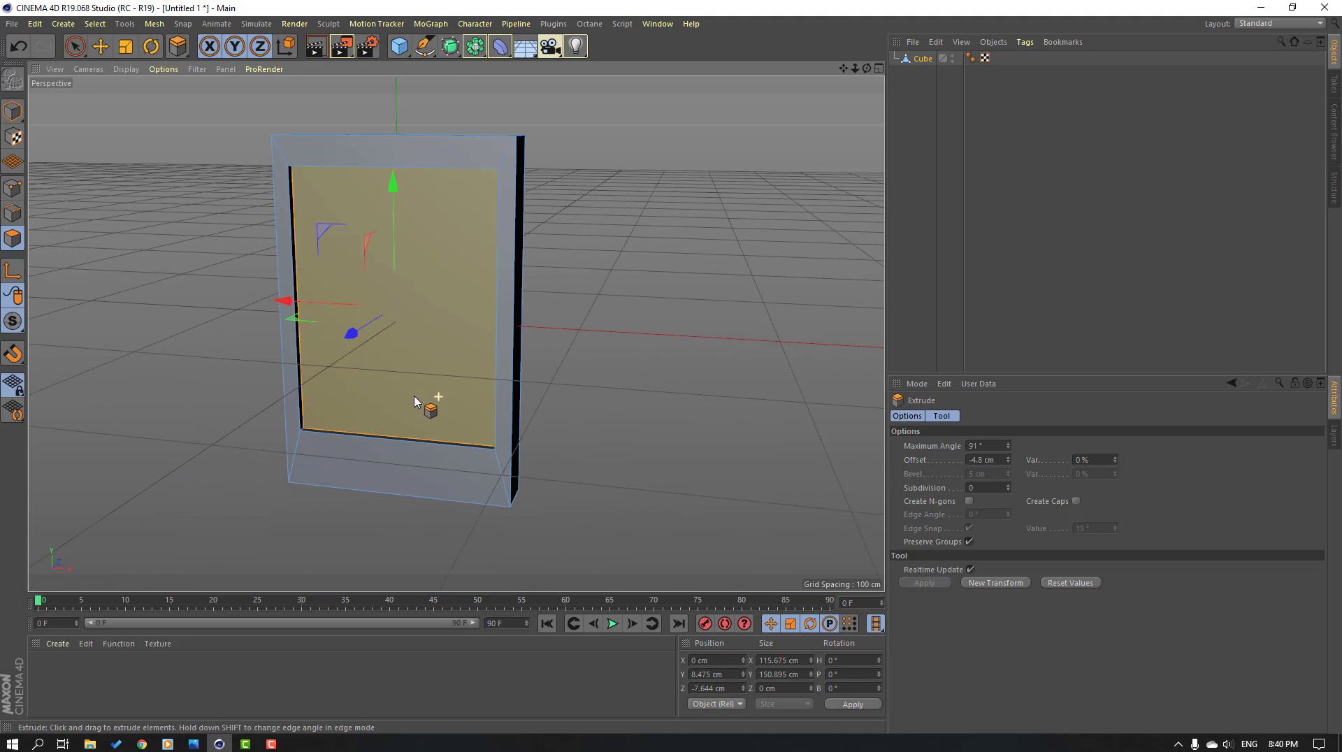
left_click(102, 48)
left_click(13, 112)
left_click(585, 290)
Set the viewport display to Gouraud Shading (Lines)
mouse_move(546, 213)
left_mouse_down("alt")
mouse_move(472, 229)
mouse_move(323, 126)
left_mouse_up("alt")
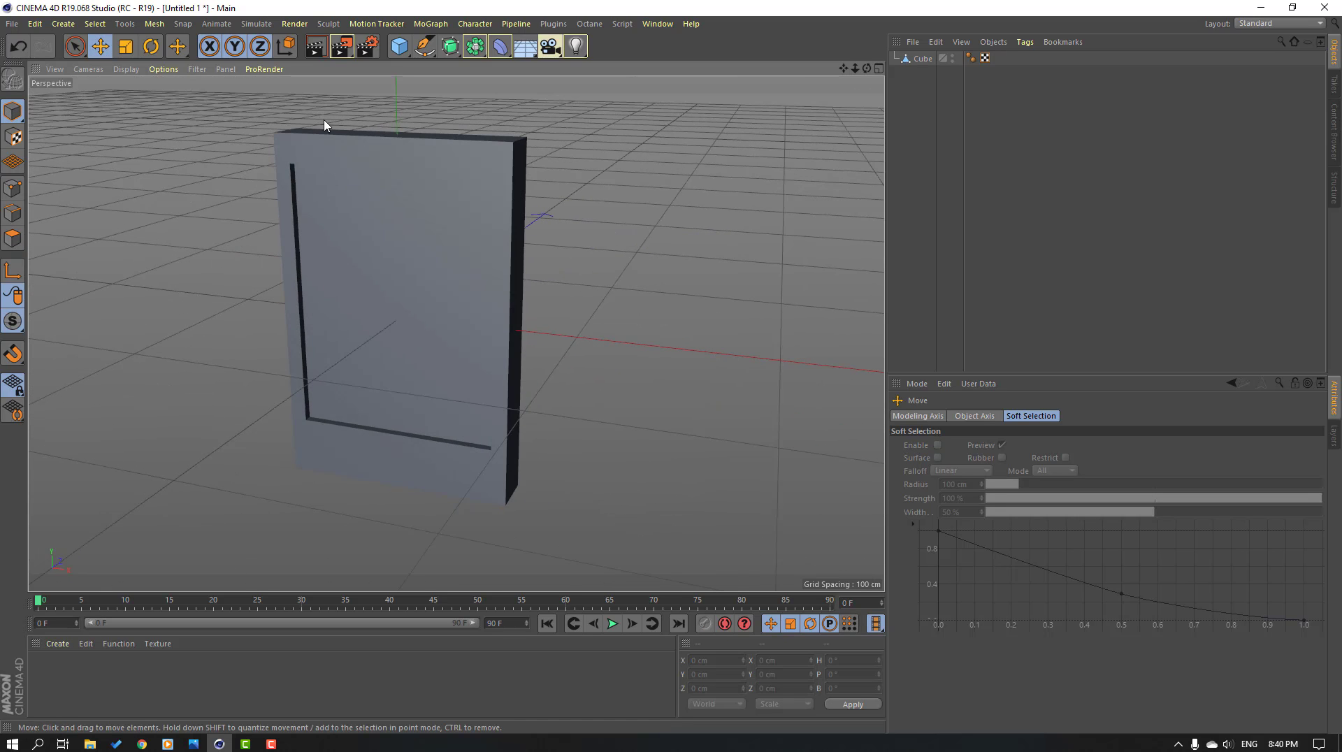
left_click(127, 69)
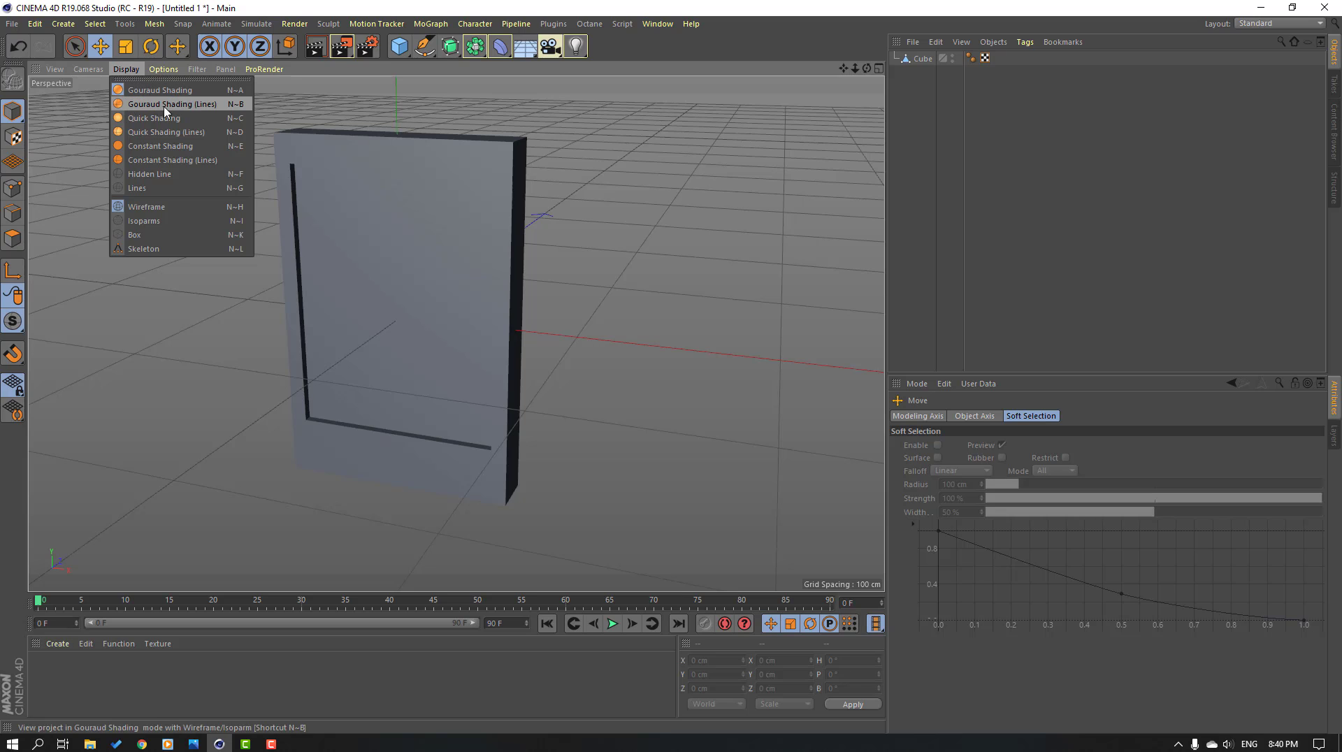
left_click(196, 104)
mouse_move(572, 264)
left_mouse_down("alt")
mouse_move(455, 333)
mouse_move(608, 287)
left_mouse_up("alt")
Bevel the four short depth edges at the body's outer corners with an offset of about 9.7 cm
left_click(414, 202)
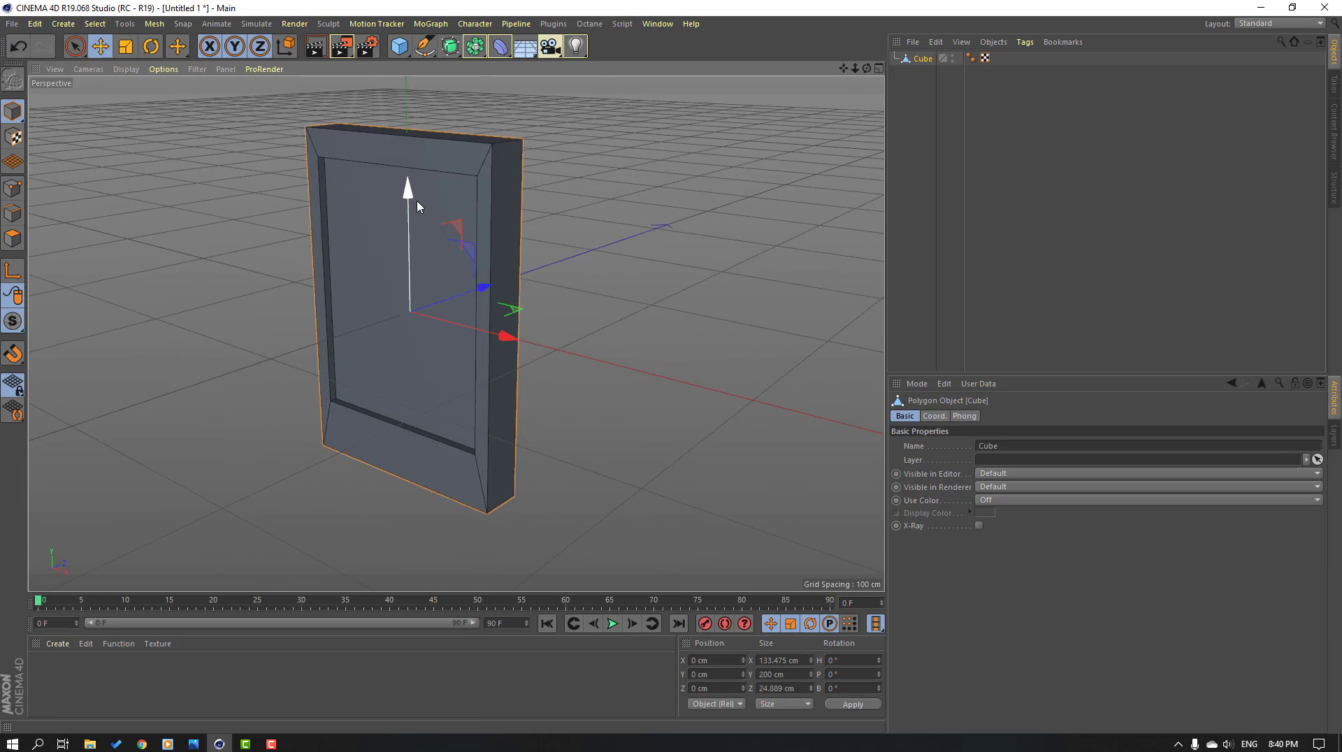
left_click(12, 213)
left_click_drag(531, 273, 639, 229, "alt")
left_click_drag(176, 207, 498, 263, "alt")
left_click(467, 218)
left_click(445, 442, "shift")
left_click_drag(445, 441, 329, 412, "alt")
left_click_drag(276, 372, 592, 243, "alt")
right_click(690, 192)
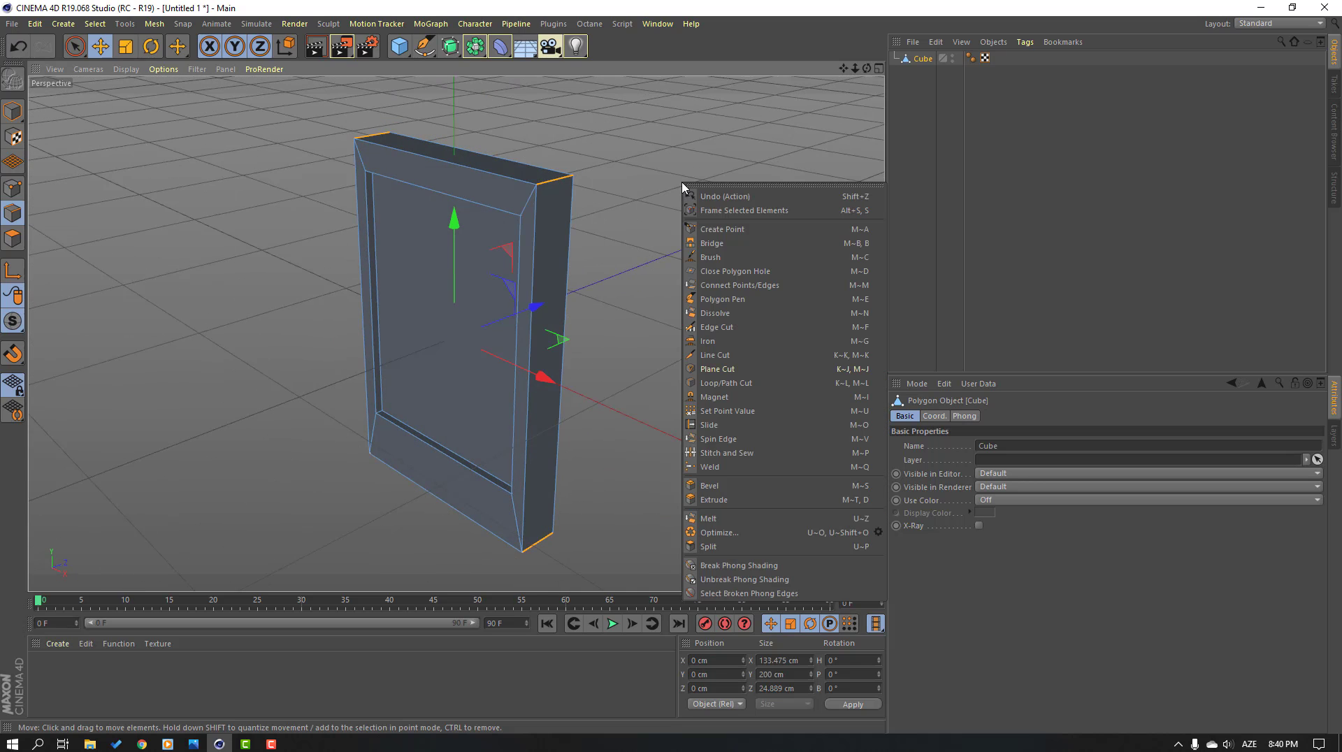
left_click(709, 486)
scroll(552, 154, "up", 5)
left_click_drag(533, 222, 545, 207)
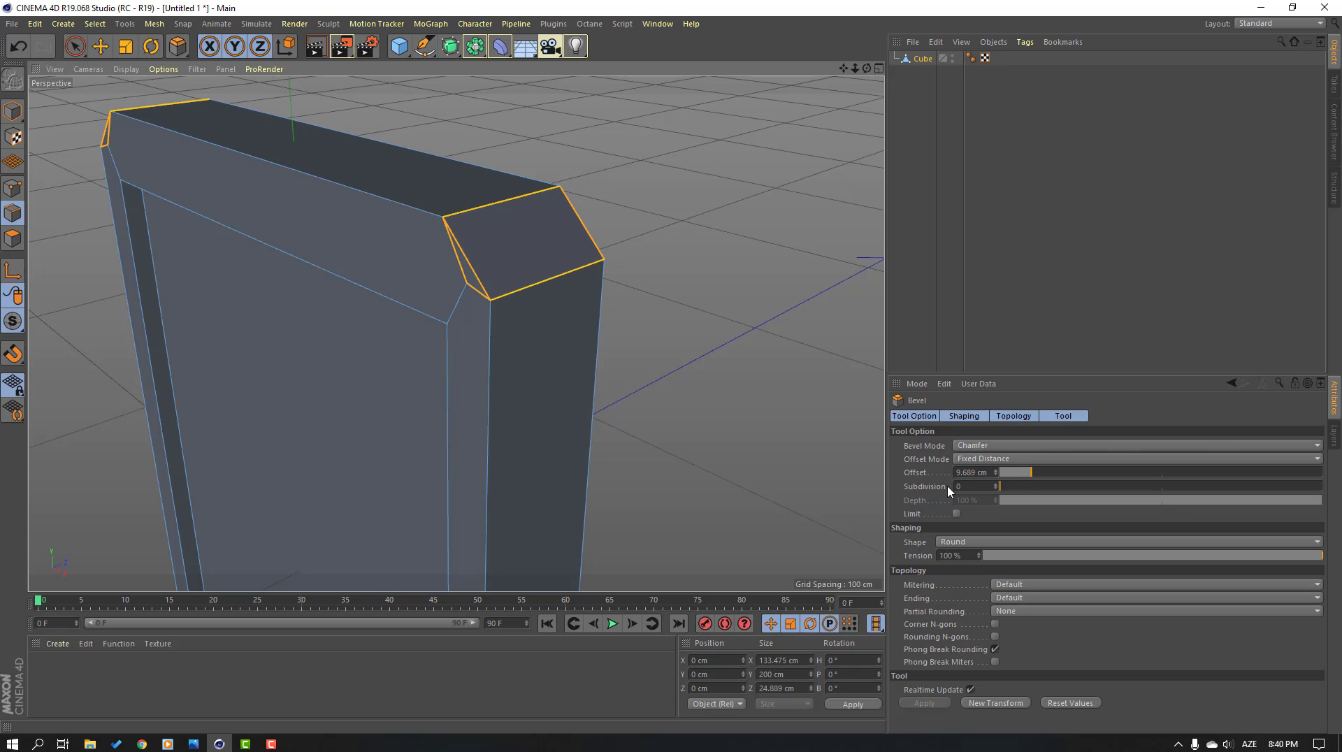
Set the corner bevel's subdivision to 20 and return to moving objects in Model mode
left_click_drag(1015, 487, 1223, 492)
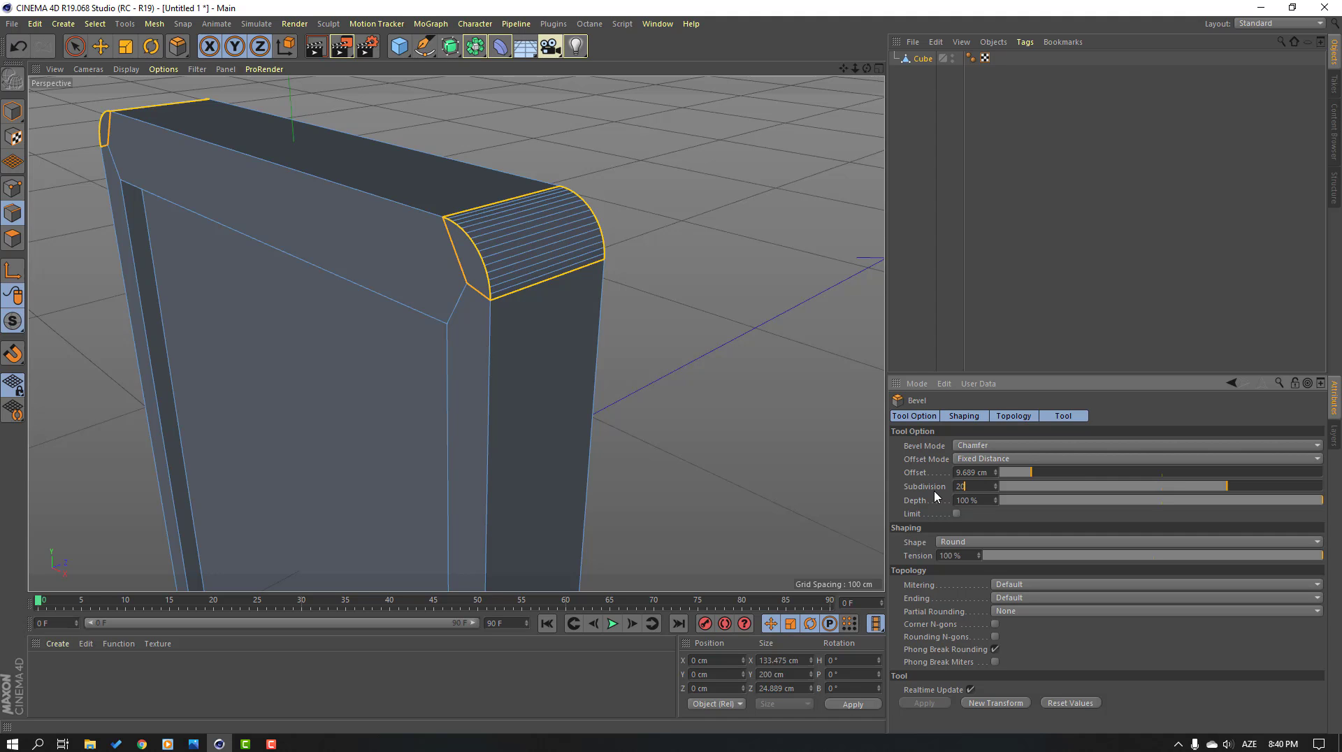
key("Return")
scroll(461, 345, "down", 3)
middle_click_drag(400, 392, 462, 227, "alt")
scroll(461, 228, "down", 3)
mouse_move(445, 271)
left_mouse_down("alt")
mouse_move(563, 269)
mouse_move(467, 268)
left_mouse_up("alt")
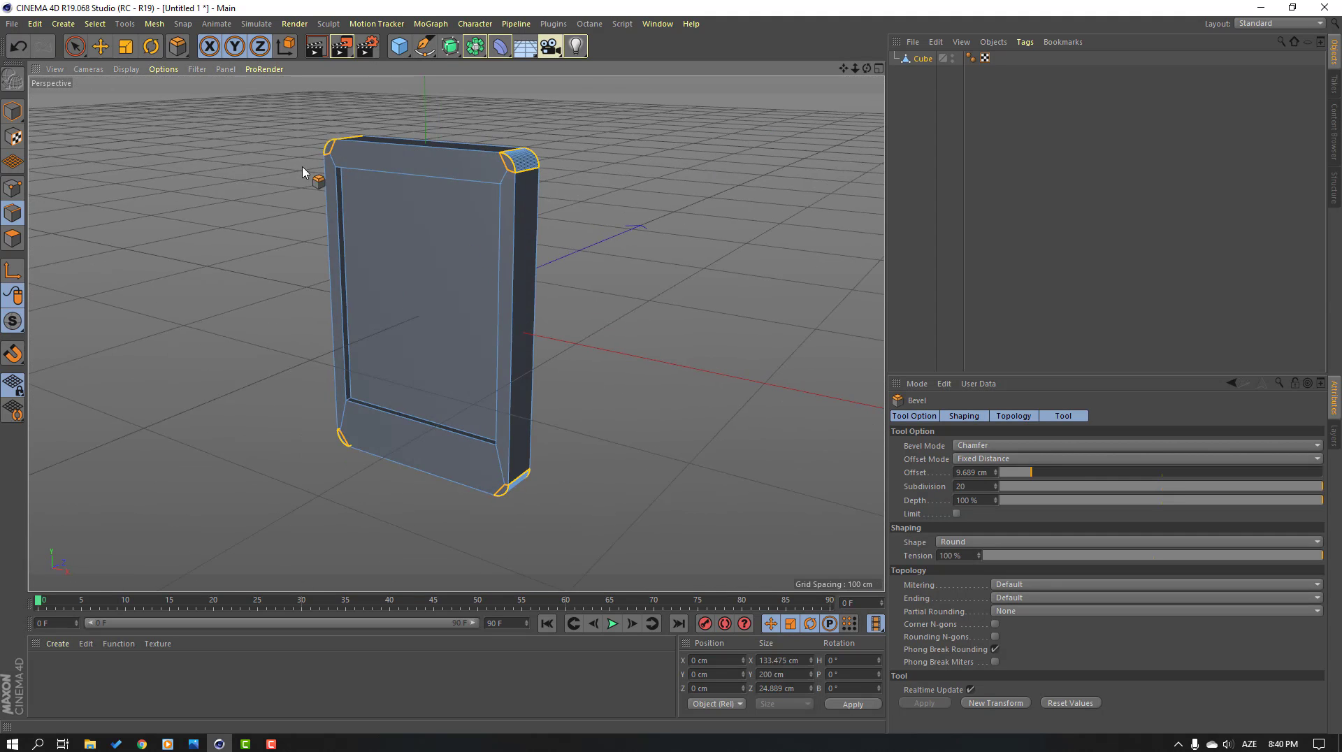
left_click(100, 46)
left_click(13, 110)
left_click_drag(220, 253, 491, 114, "alt")
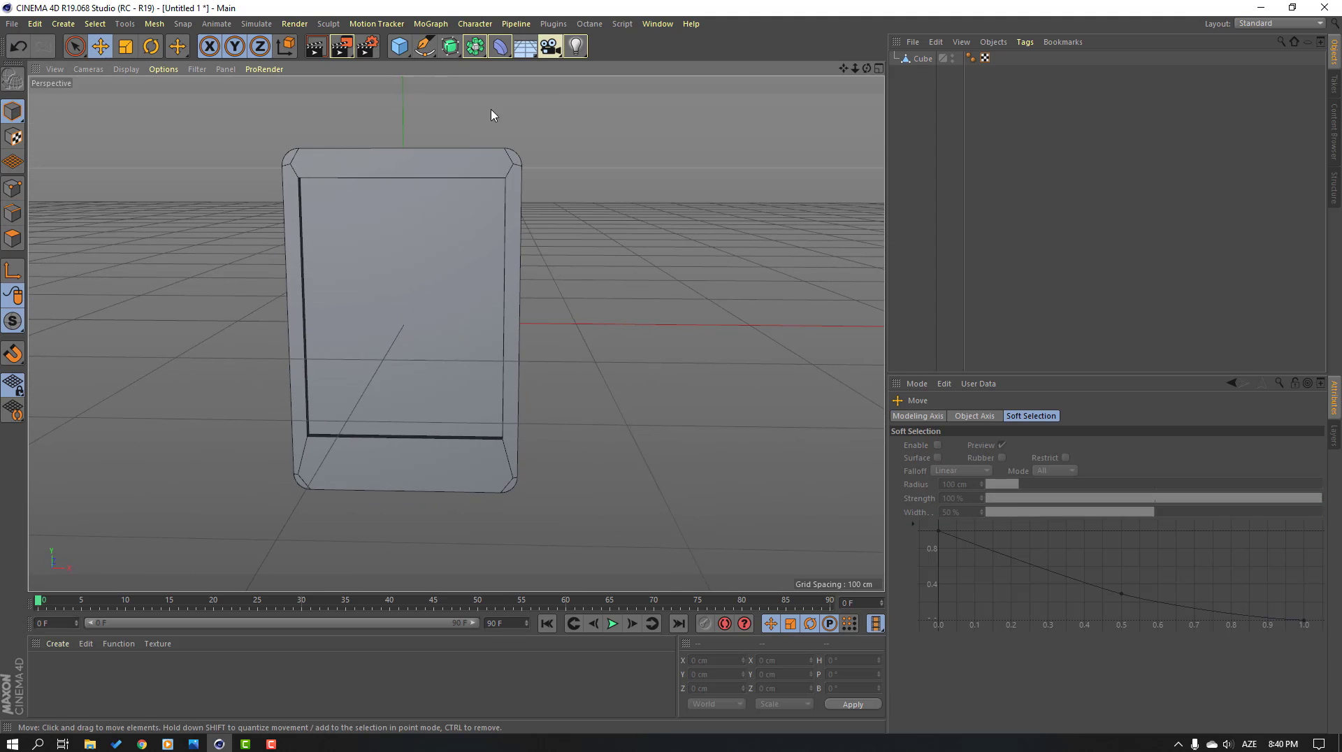
Add a rectangle spline, scale it to about 106 cm square and move it in front of the body to about -53 cm in Z
left_click(431, 49)
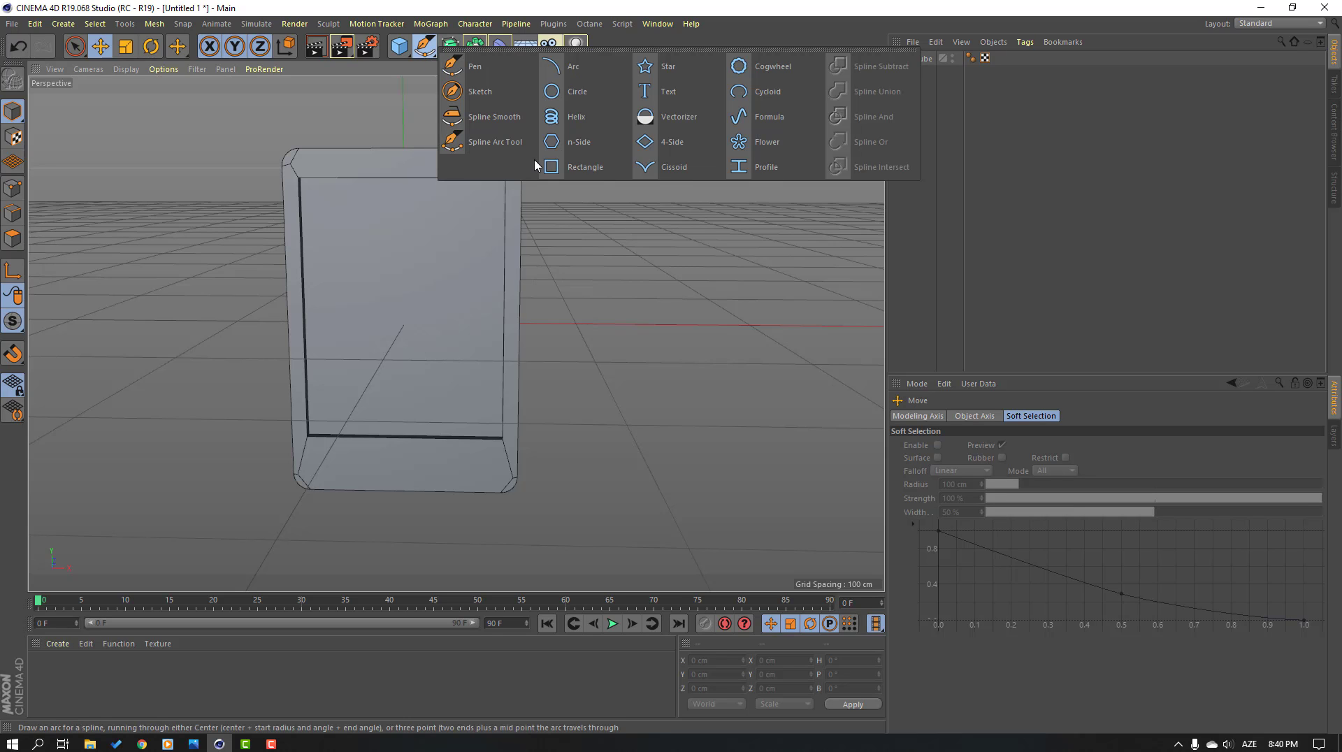
left_click(571, 169)
scroll(500, 338, "down", 4)
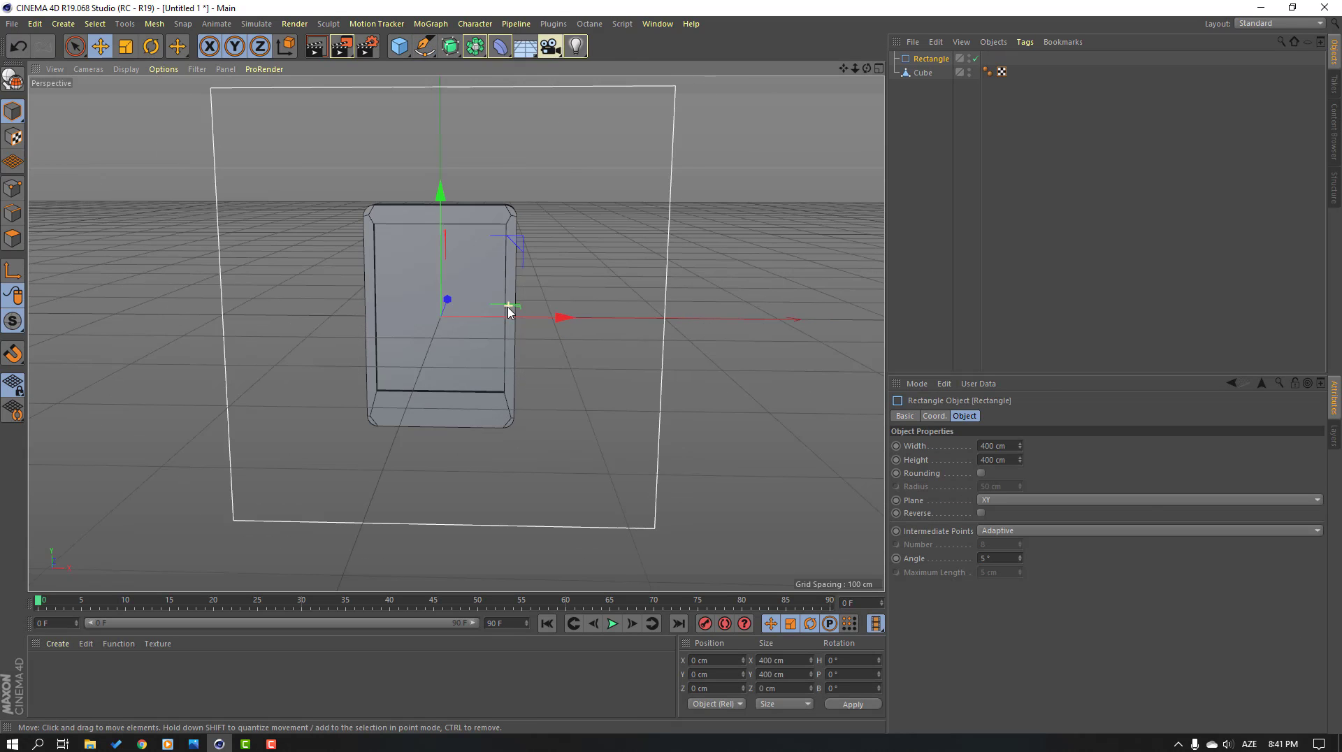
key("t")
left_click_drag(434, 182, 413, 279)
left_click(107, 51)
left_click_drag(482, 323, 440, 335, "alt")
left_click_drag(499, 300, 471, 316)
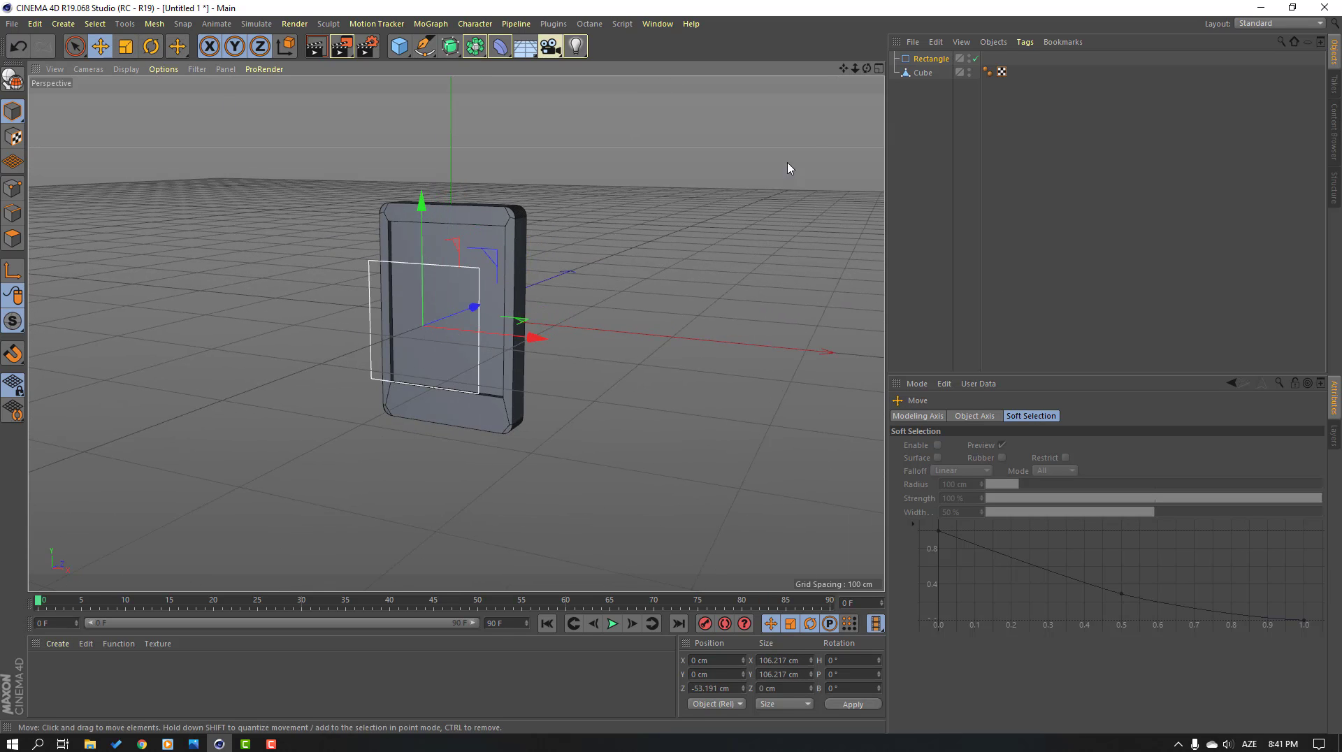
Resize the rectangle to about 72 by 17 cm and place it against the lower front frame, about Y -83 cm and Z -14 cm
left_click(938, 63)
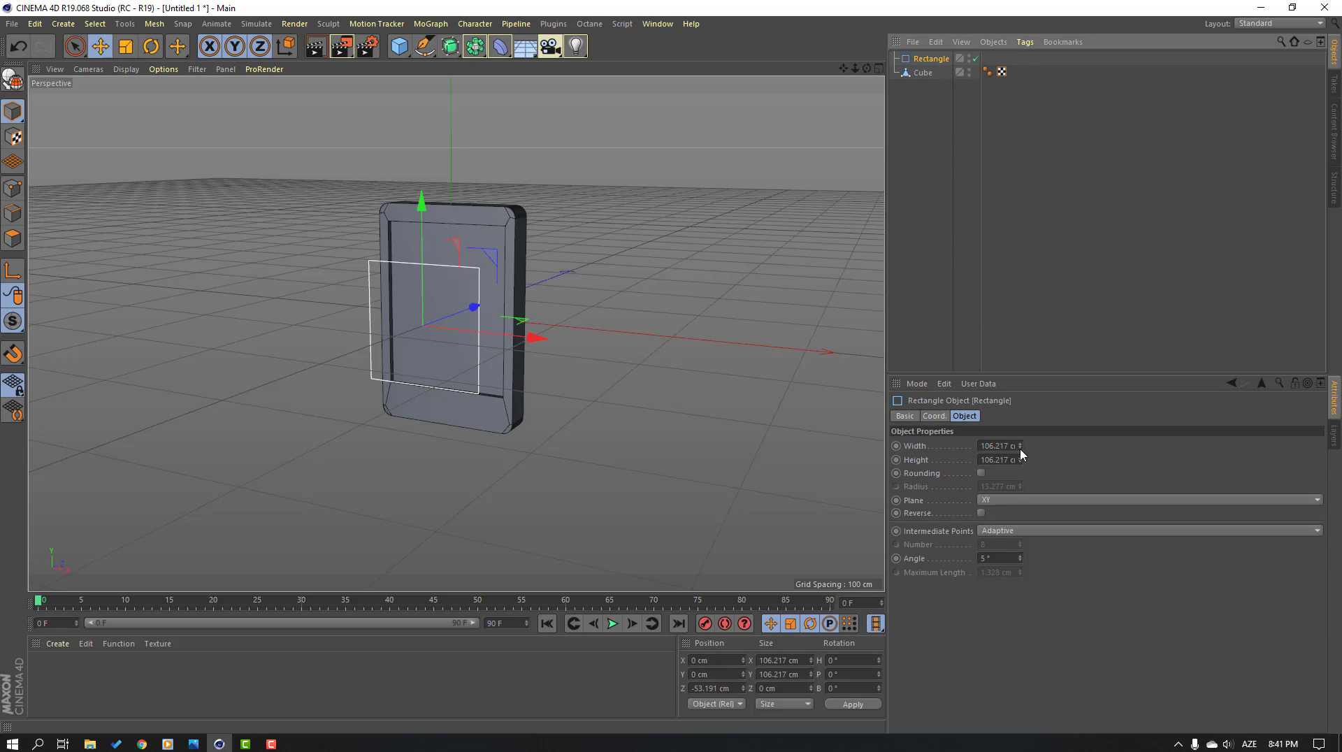
left_click_drag(1019, 451, 1020, 464)
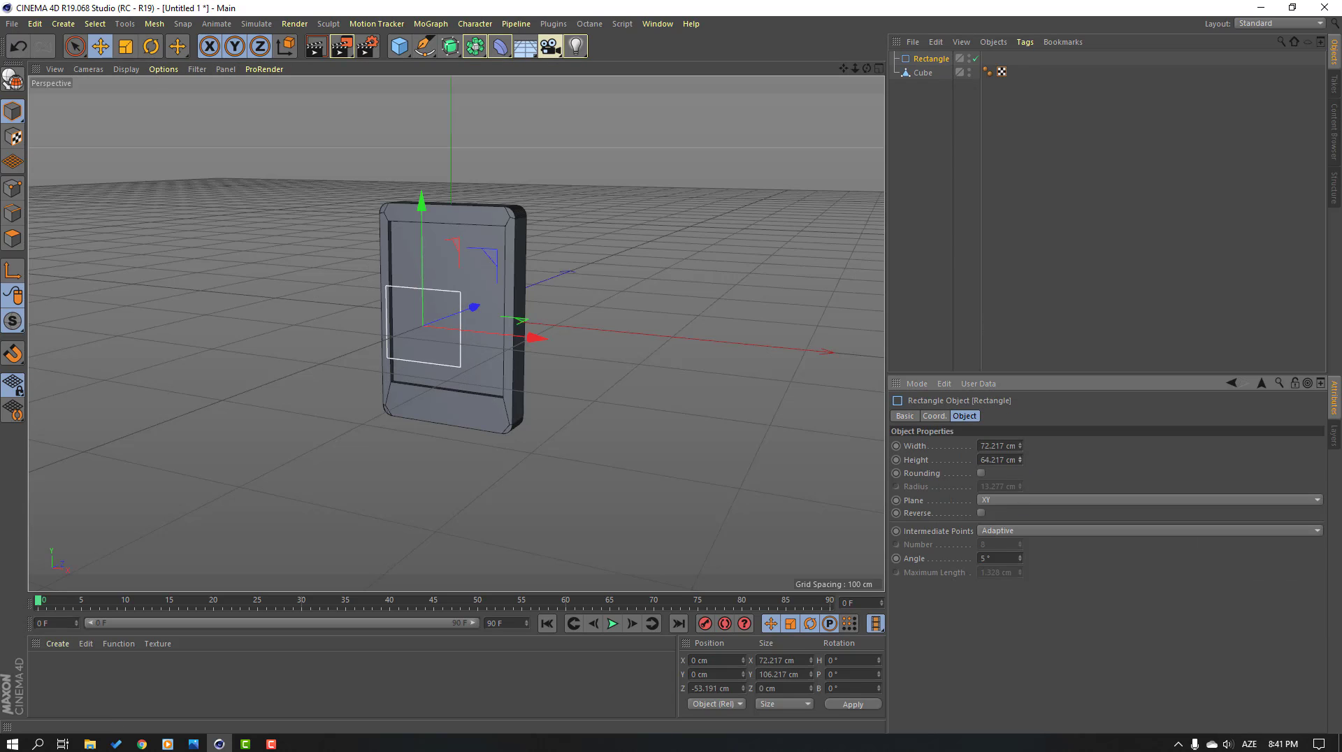
scroll(434, 358, "up", 3)
left_click_drag(429, 233, 432, 353)
left_click_drag(480, 390, 514, 383)
left_click_drag(470, 345, 498, 366)
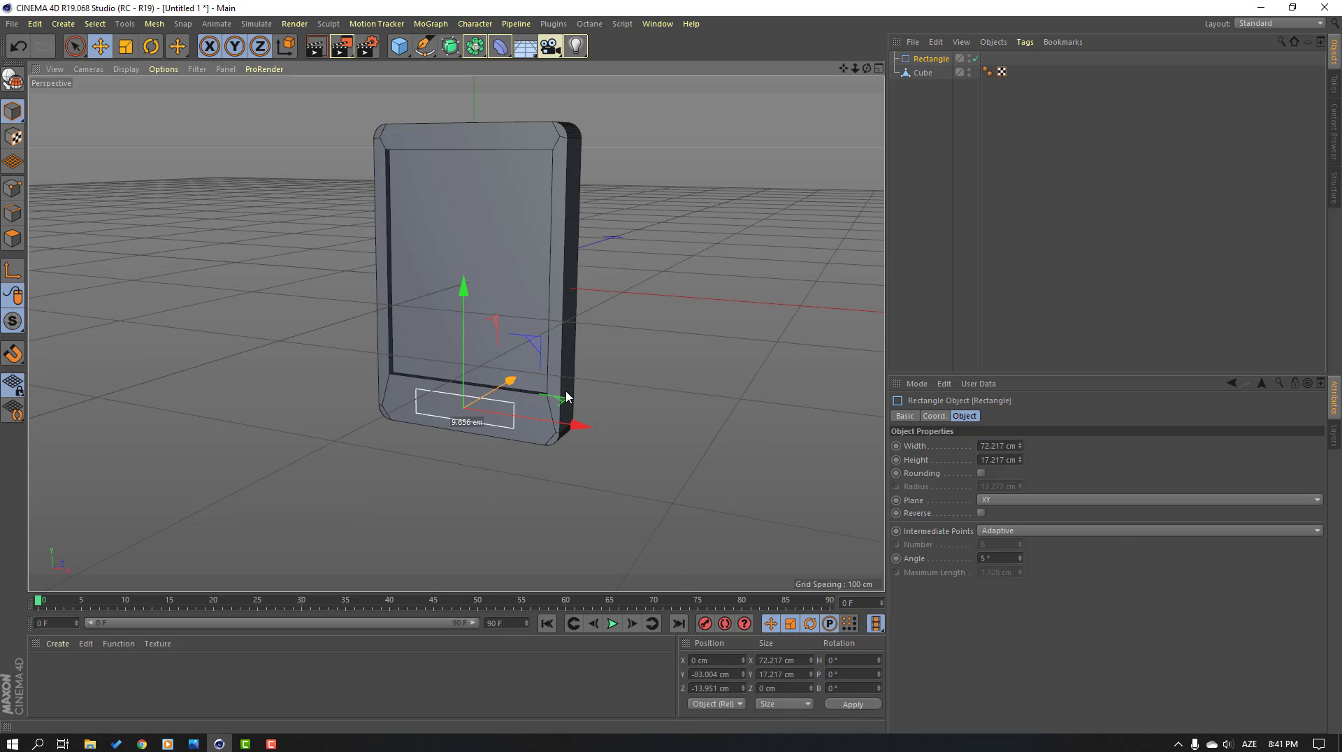
Enable rounding on the rectangle and reduce it to about 42 cm wide and 13 cm high, with a corner radius of about 4.1 cm
left_click(981, 473)
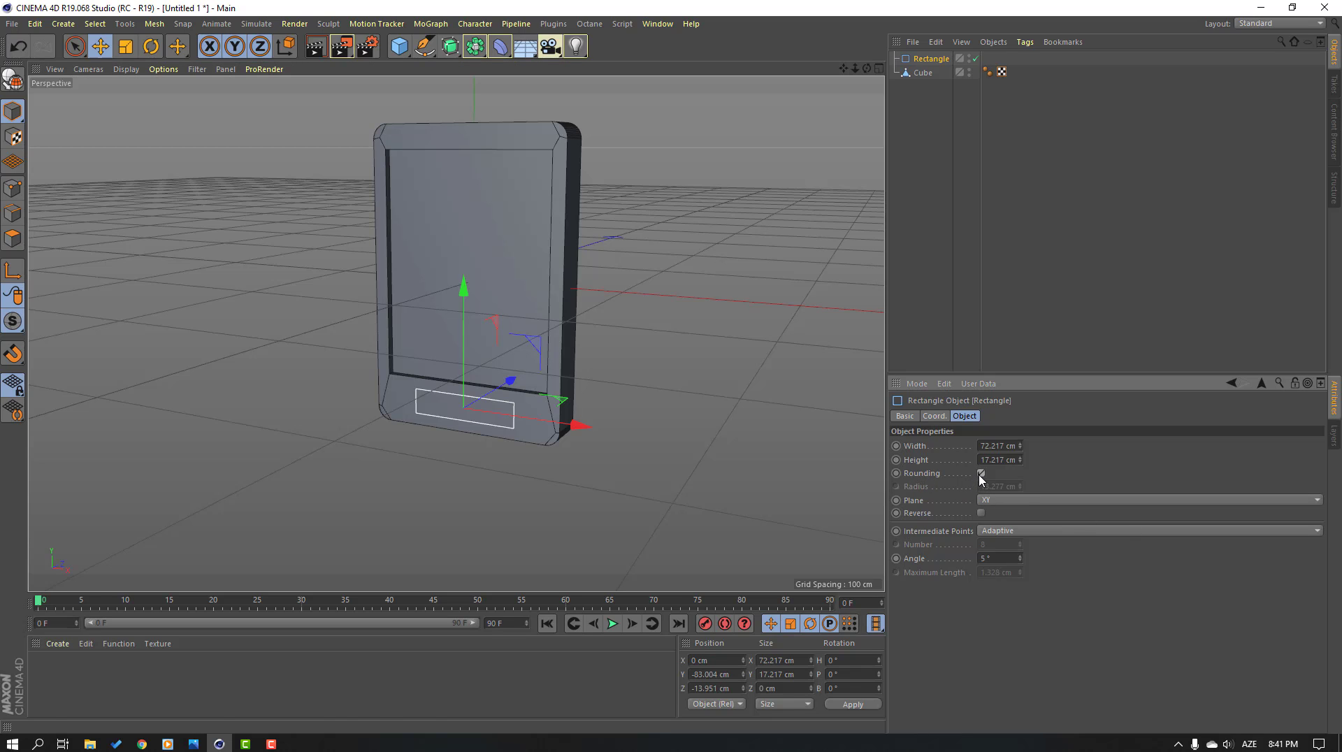
scroll(338, 455, "up", 5)
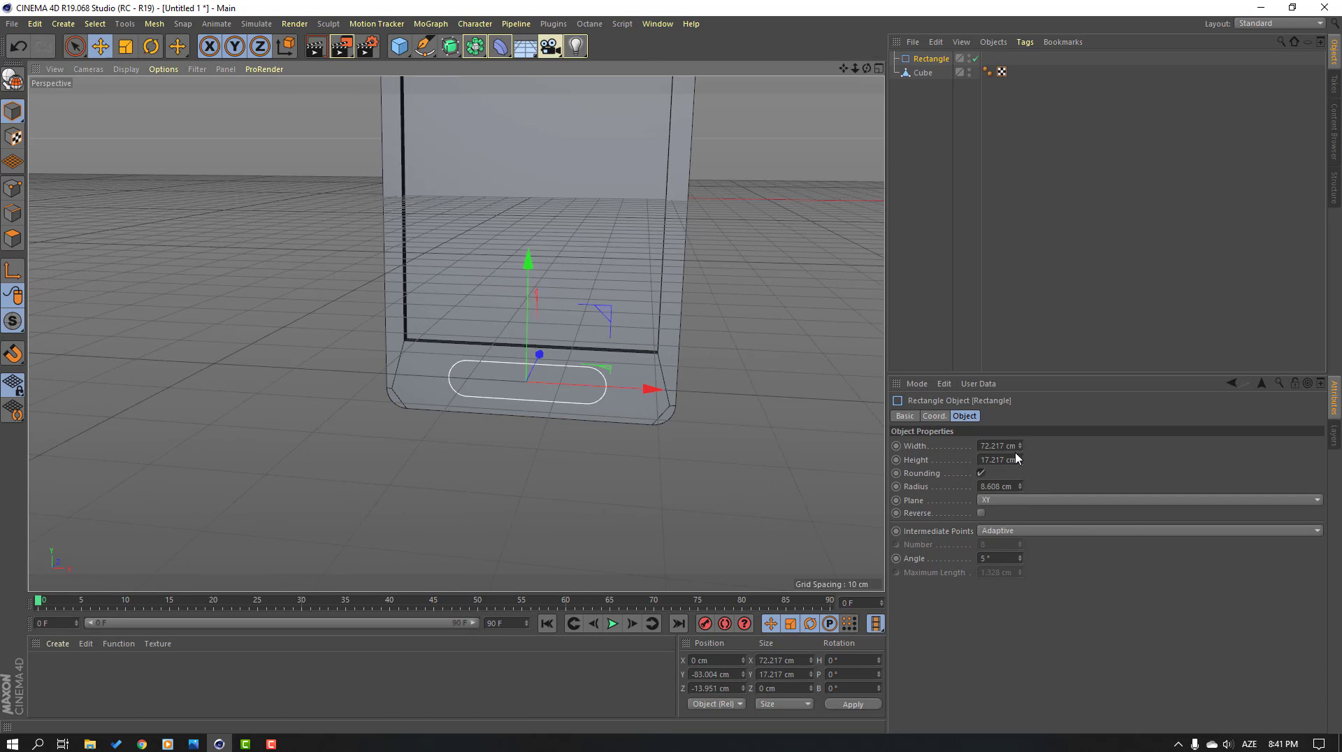
left_click_drag(1020, 447, 1020, 451)
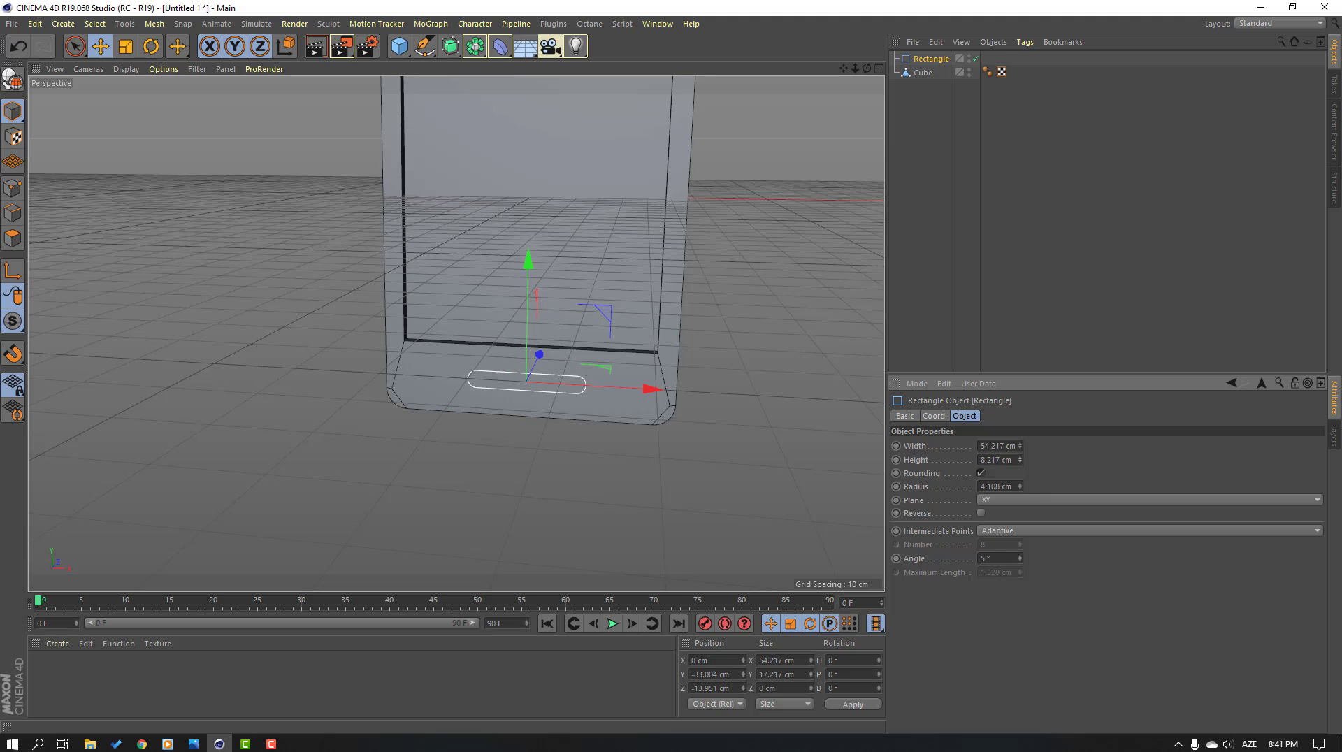
left_click_drag(1020, 451, 1019, 452)
left_click_drag(503, 474, 434, 475, "alt")
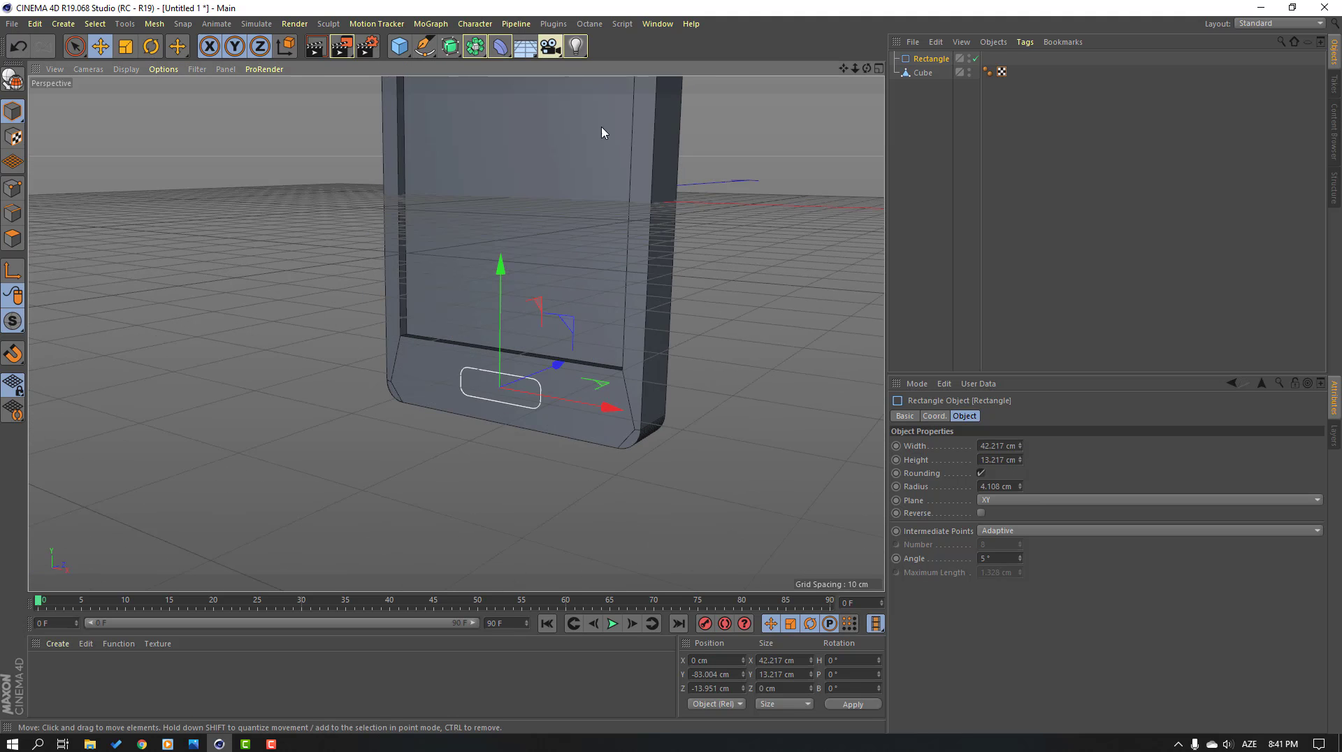
Add an Extrude generator and make the rounded rectangle its child
left_click_drag(455, 50, 620, 70)
left_click(923, 74)
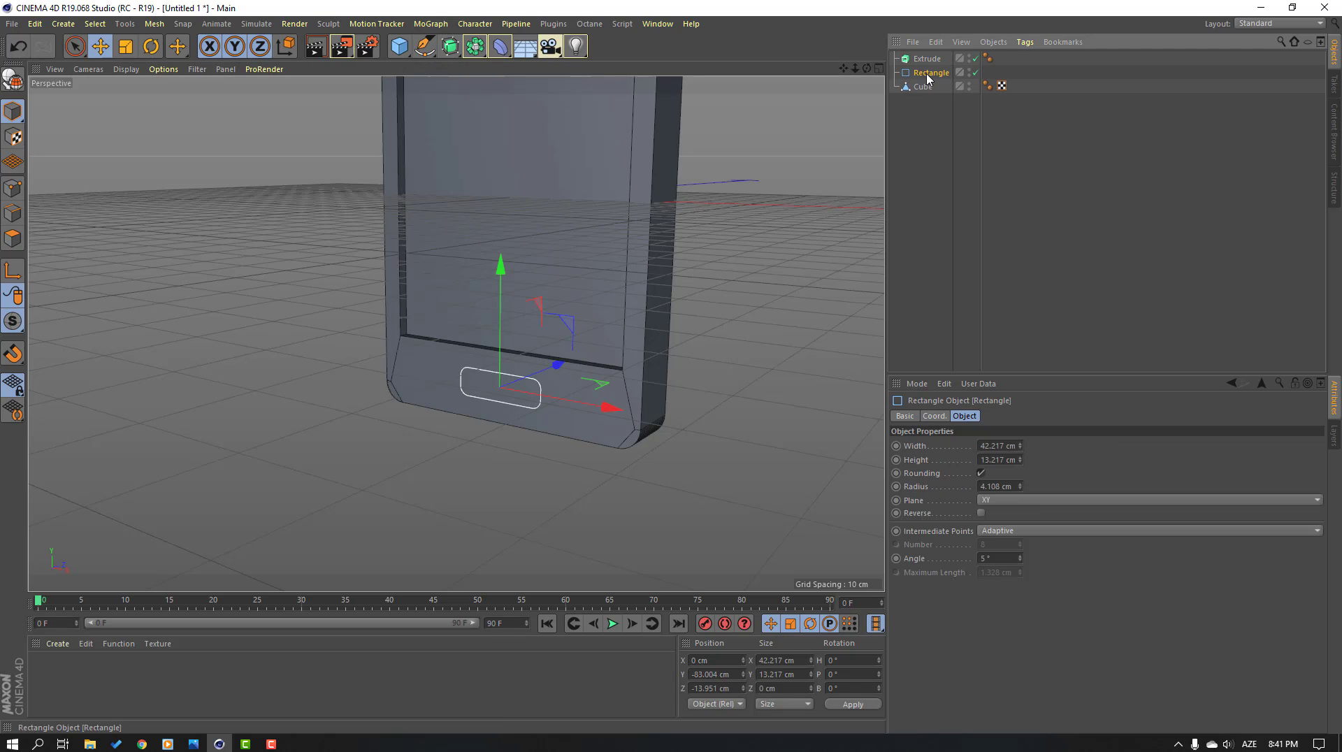
left_click_drag(922, 60, 927, 59)
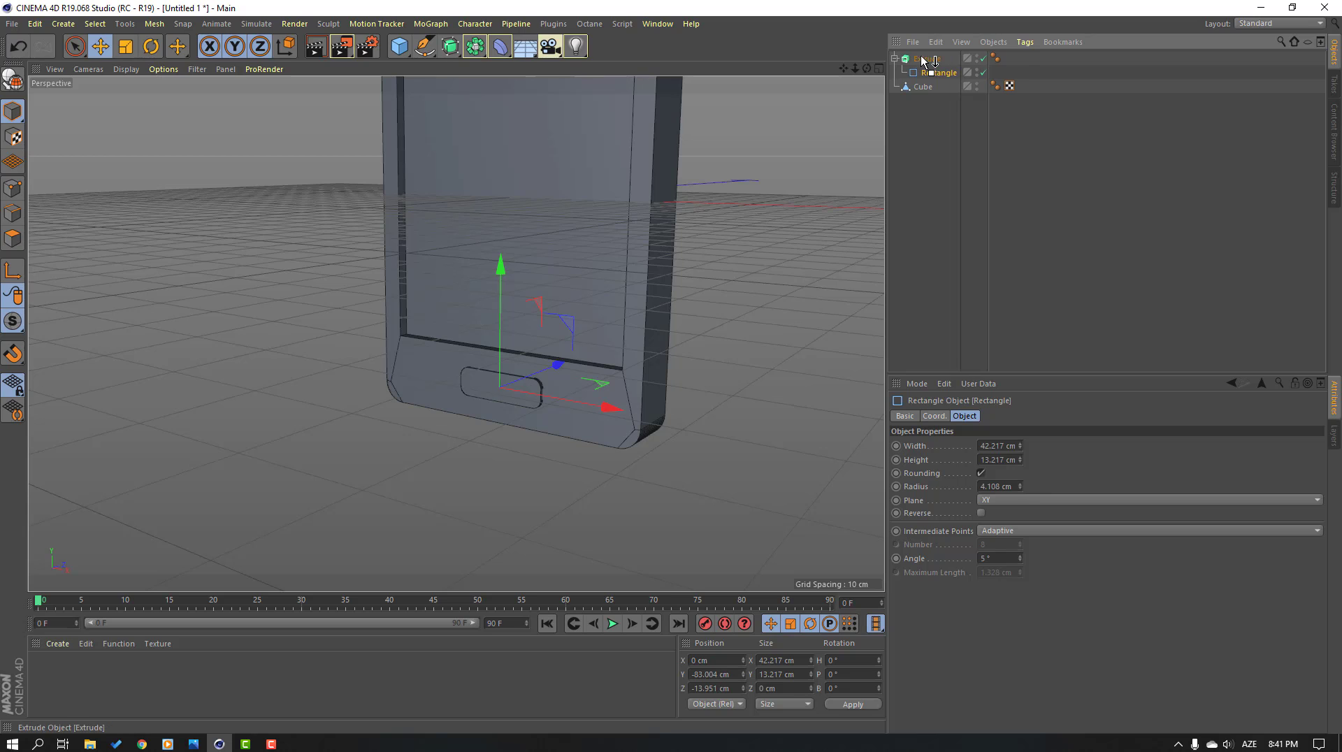
Examine the extruded front button and the whole device body from several angles
scroll(515, 359, "up", 10)
left_click_drag(561, 358, 535, 341, "alt")
left_click(269, 295)
scroll(397, 266, "down", 7)
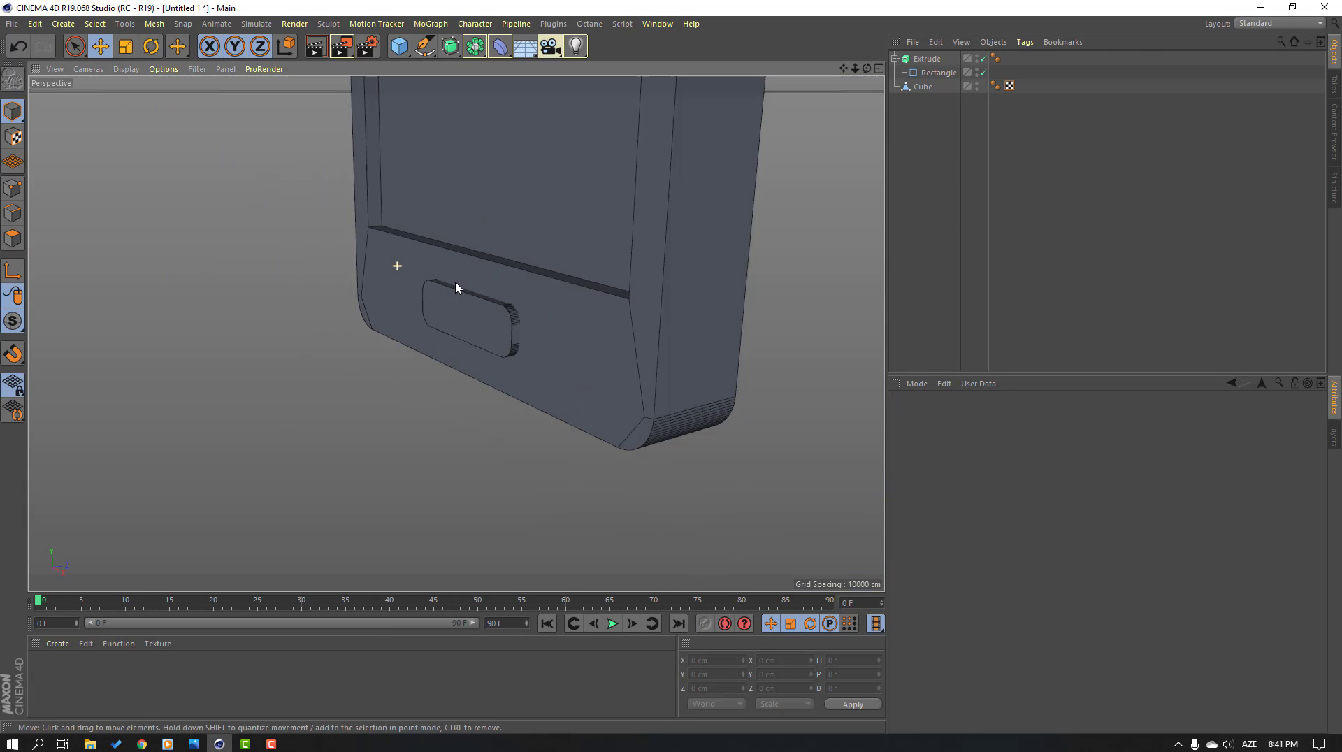
left_click_drag(314, 257, 500, 250, "alt")
scroll(507, 243, "down", 4)
middle_click_drag(613, 173, 602, 329, "alt")
scroll(420, 247, "up", 5)
left_click_drag(488, 260, 512, 233, "alt")
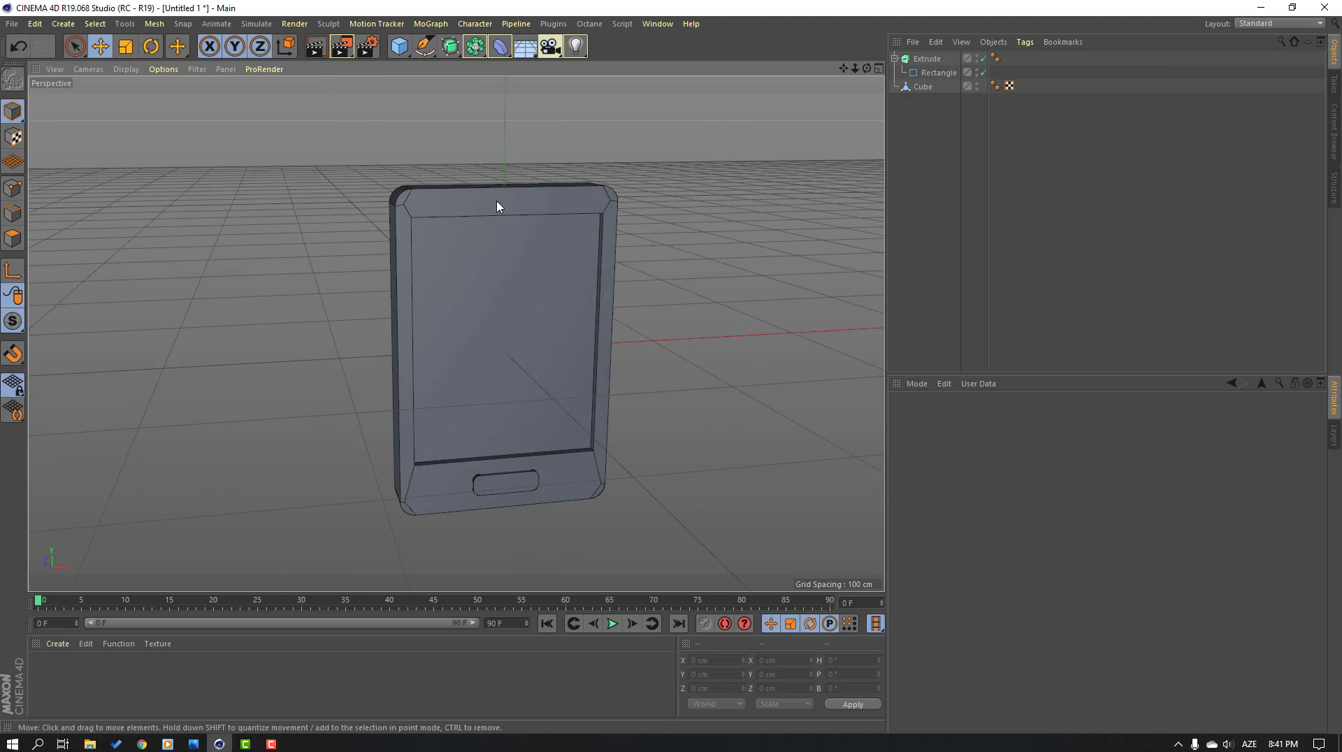
Add a capsule, reduce it to an 11 cm radius and 73 cm height, and rotate it 90° in bank to lie horizontally
left_click(402, 47)
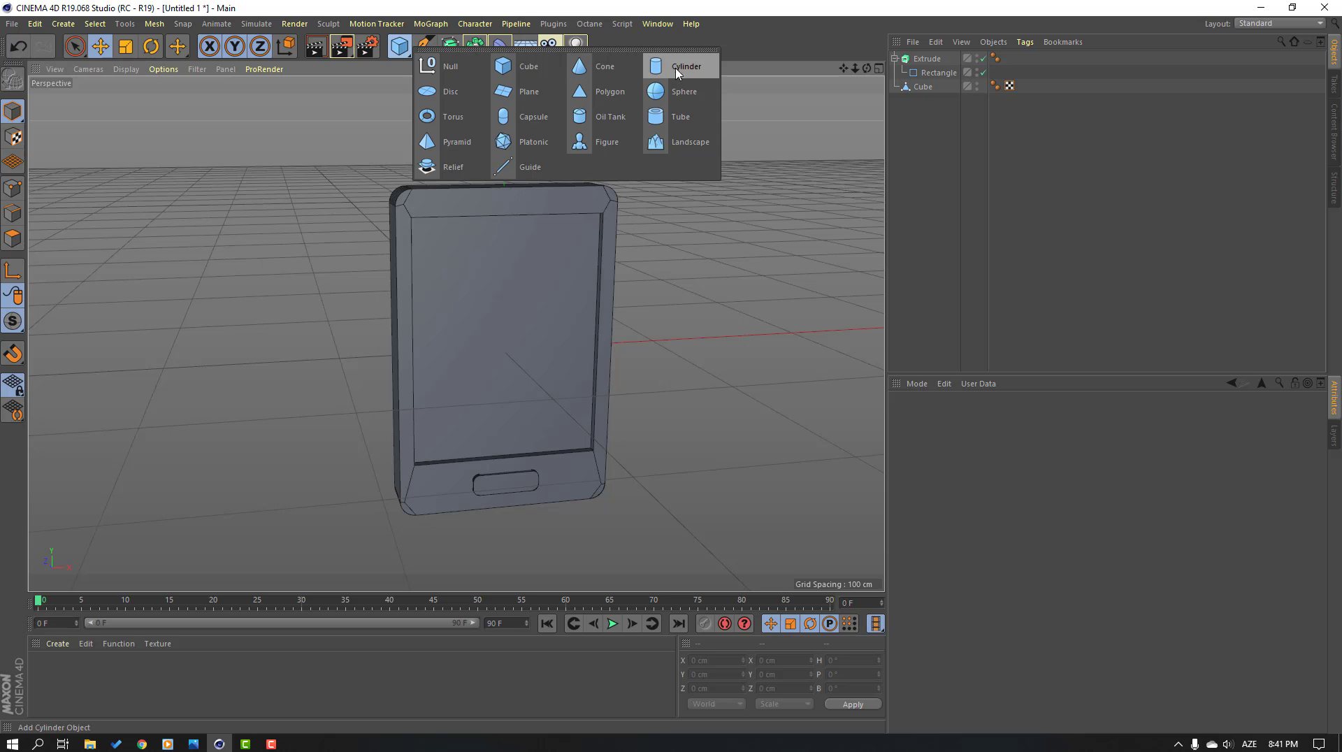
left_click(527, 117)
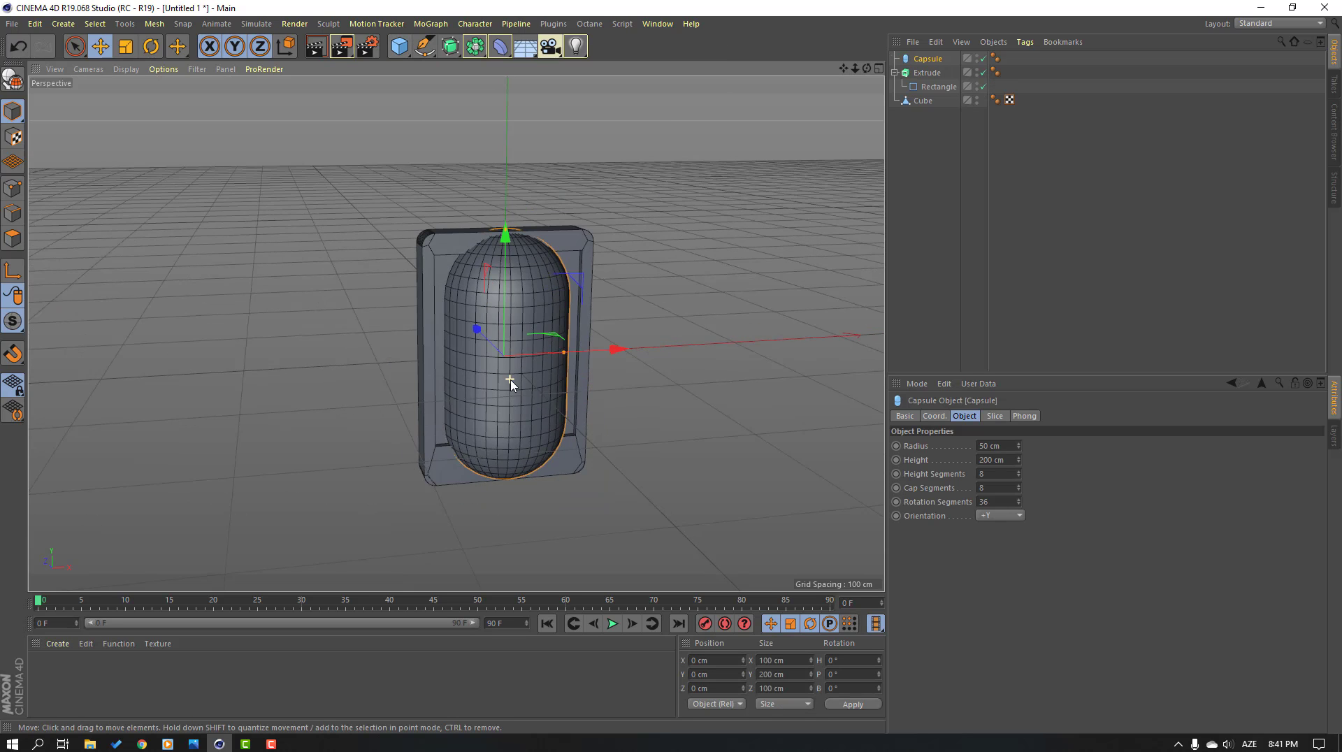
mouse_move(1020, 447)
left_mouse_down()
mouse_move(1019, 540)
mouse_move(1039, 449)
mouse_move(1022, 432)
left_mouse_up()
left_click(150, 47)
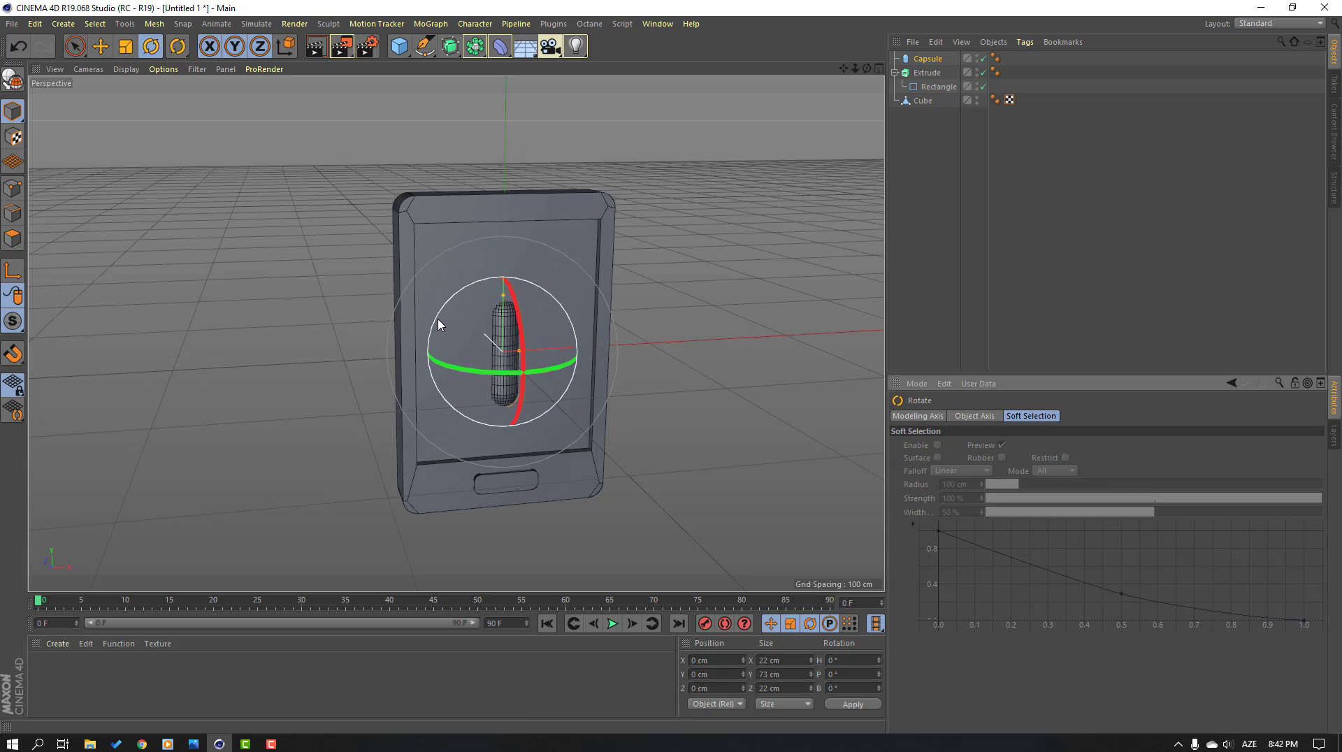
left_click_drag(438, 322, 534, 306)
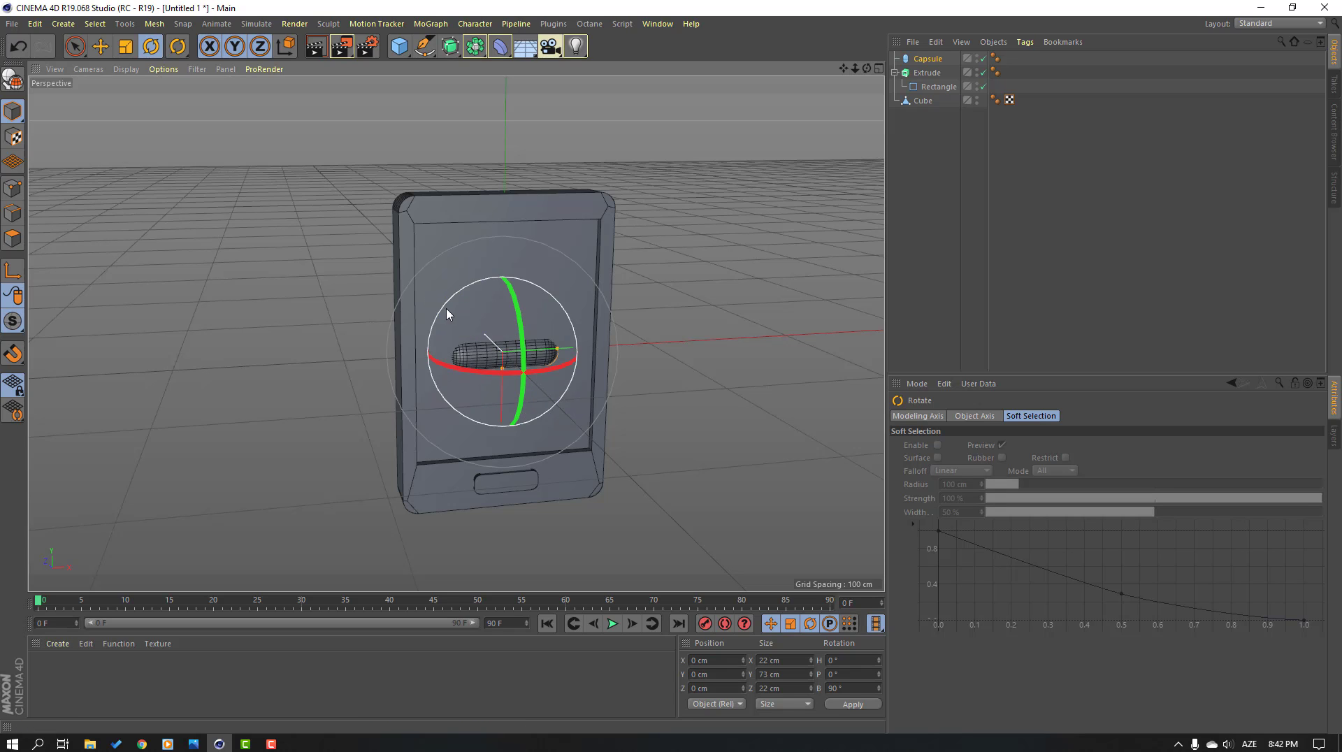
Move the capsule onto the upper front frame, at about Y 90.6 cm and Z -11 cm
left_click(100, 47)
scroll(459, 345, "up", 4)
left_click_drag(444, 406, 434, 201)
middle_click_drag(353, 157, 345, 272, "alt")
right_click_drag(345, 272, 428, 243, "alt")
left_click_drag(384, 246, 488, 273, "alt")
left_click_drag(358, 210, 382, 217)
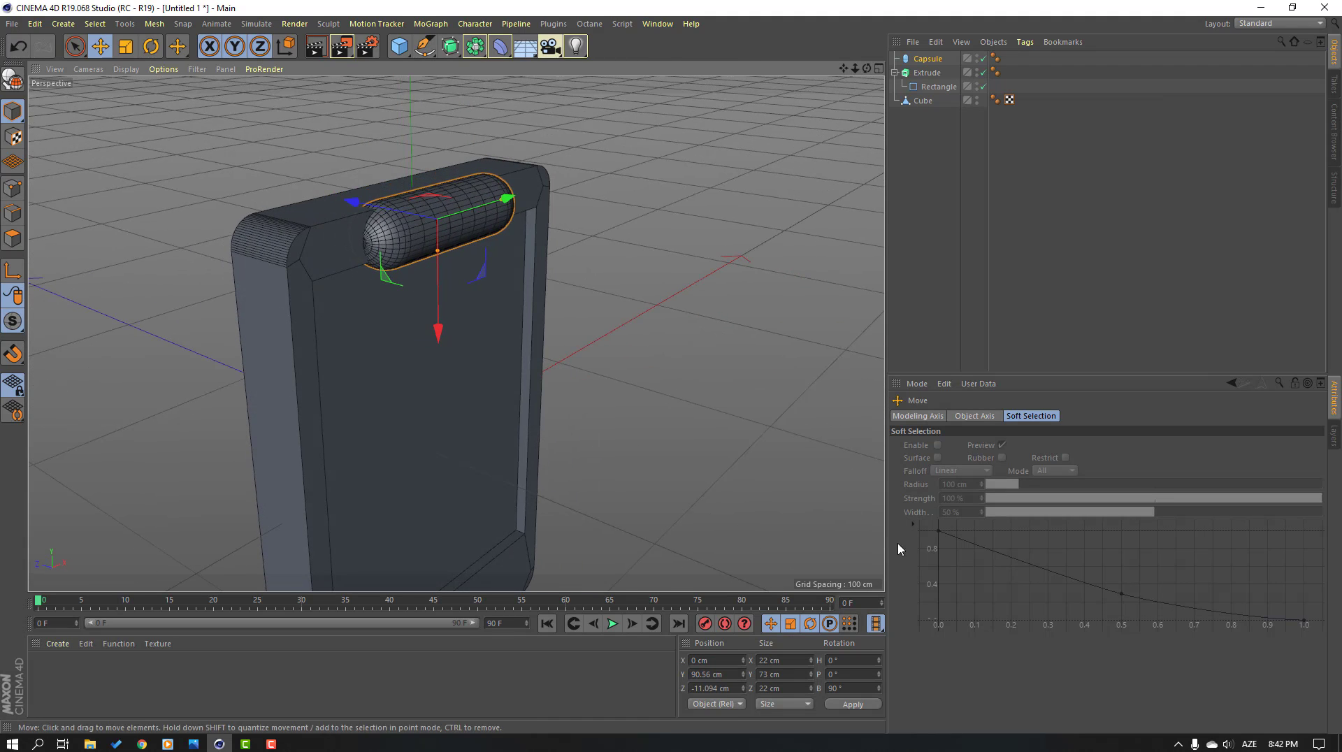
Reduce the capsule to a 4 cm radius and 47 cm height and pull it forward to about Z -22 cm
left_click(932, 61)
left_click_drag(1019, 449, 1018, 483)
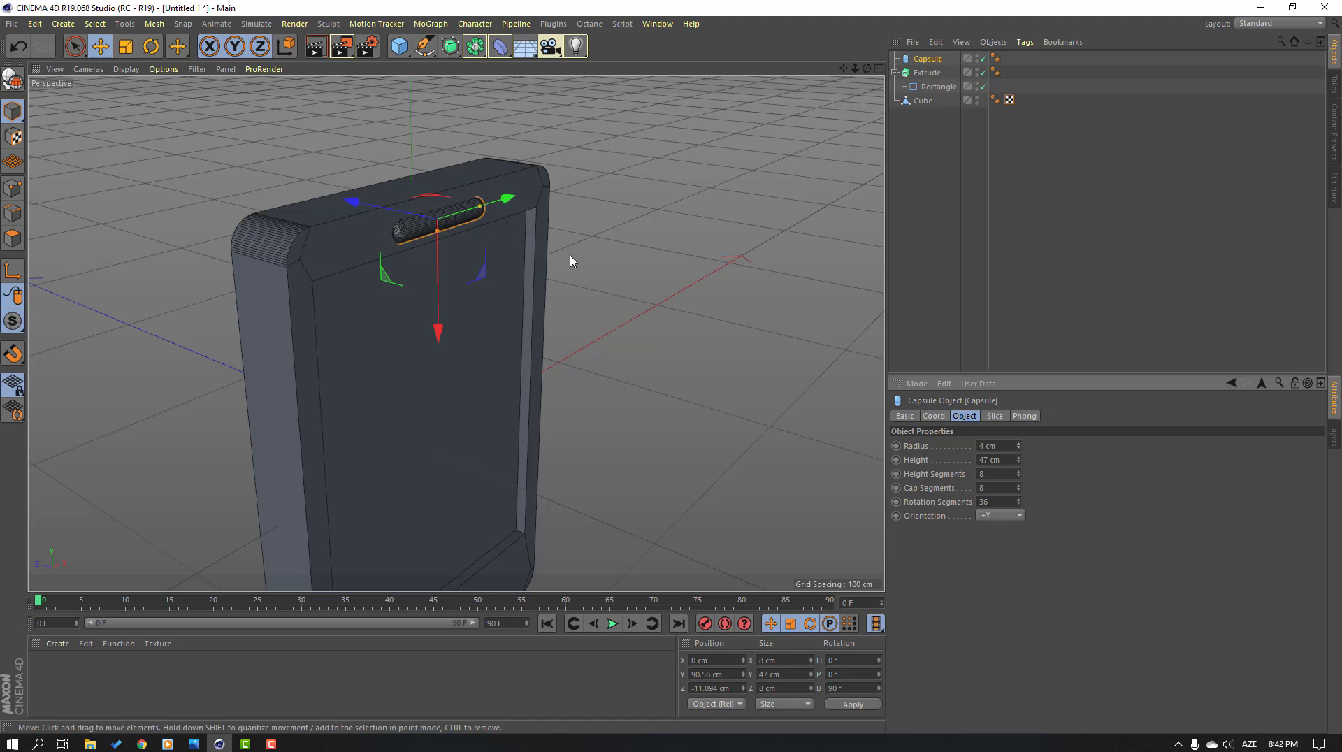
scroll(525, 269, "up", 5)
left_click_drag(365, 287, 404, 290, "alt")
left_click_drag(209, 250, 297, 255)
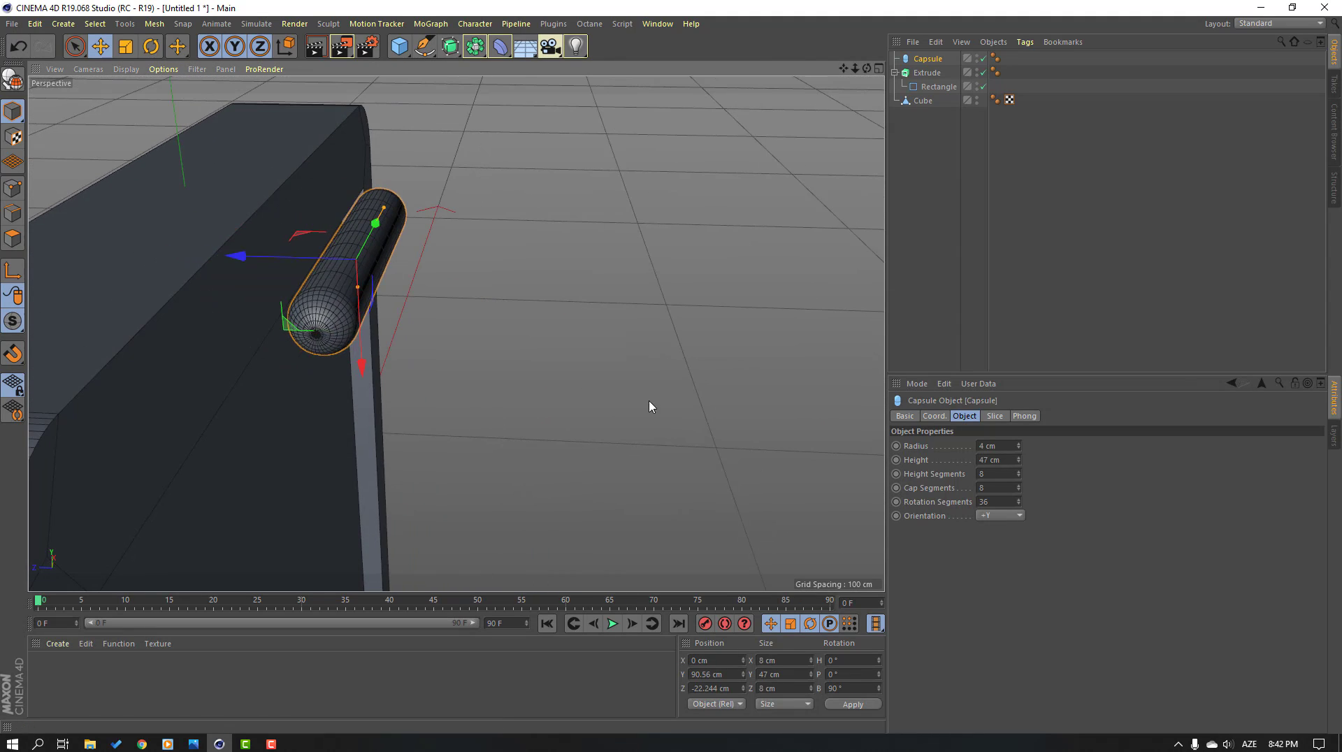
Sink the capsule into the frame at about Z -10 cm and adjust it to a 4 cm radius and 39 cm height
left_click_drag(1018, 447, 1021, 455)
left_click_drag(552, 366, 227, 225, "alt")
scroll(471, 284, "down", 3)
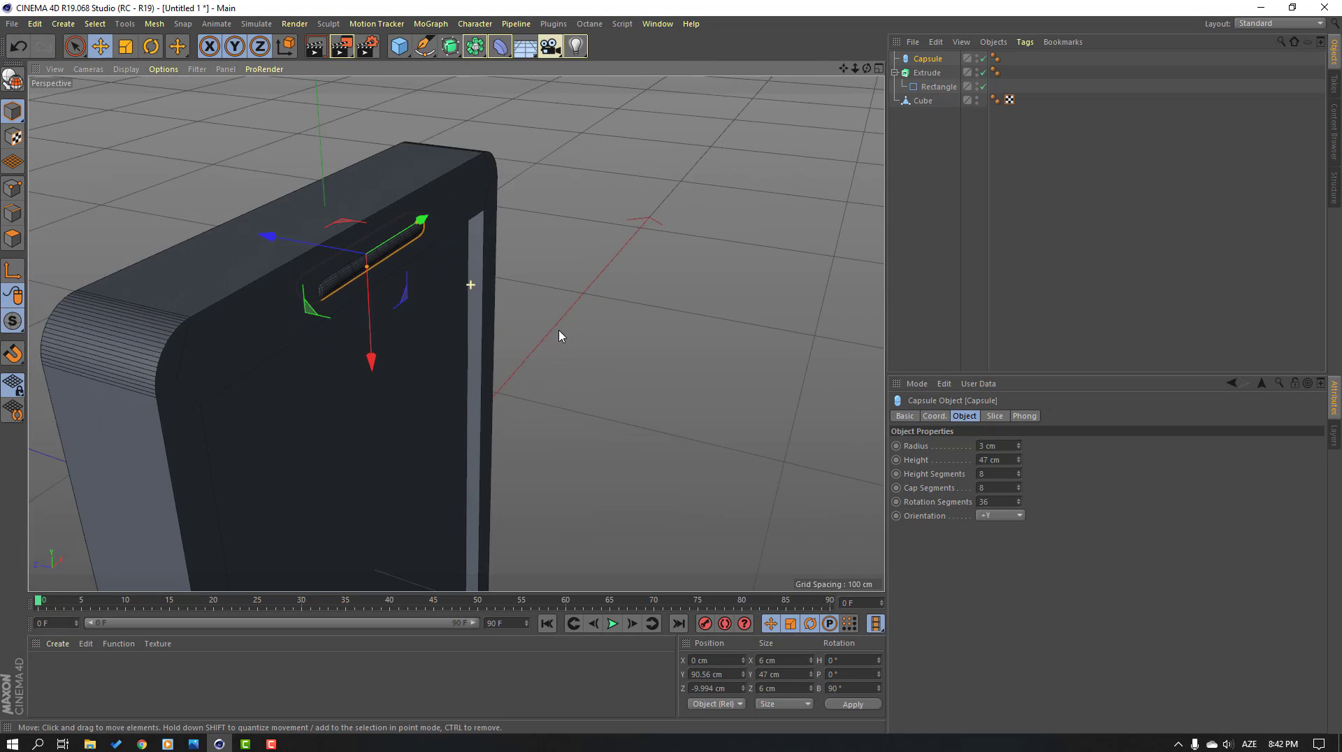
left_click_drag(466, 298, 322, 269, "alt")
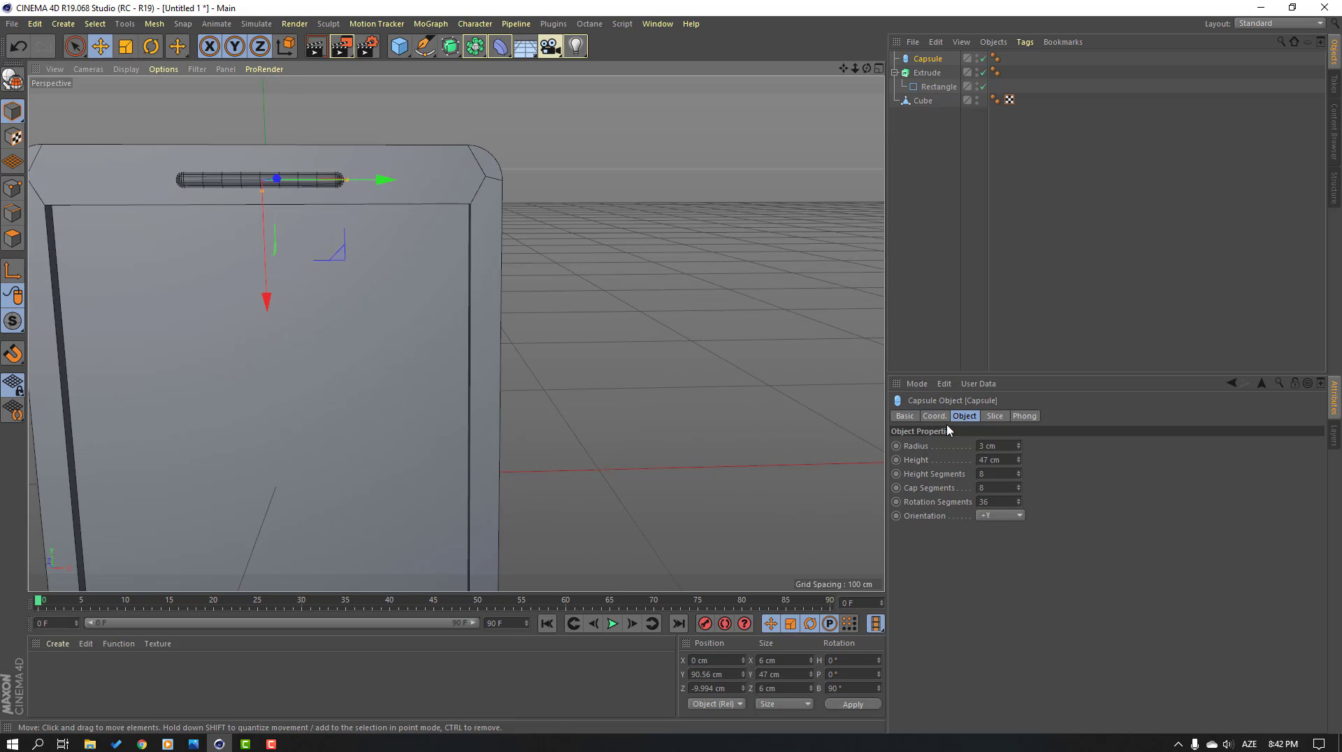
left_click_drag(1018, 463, 1018, 440)
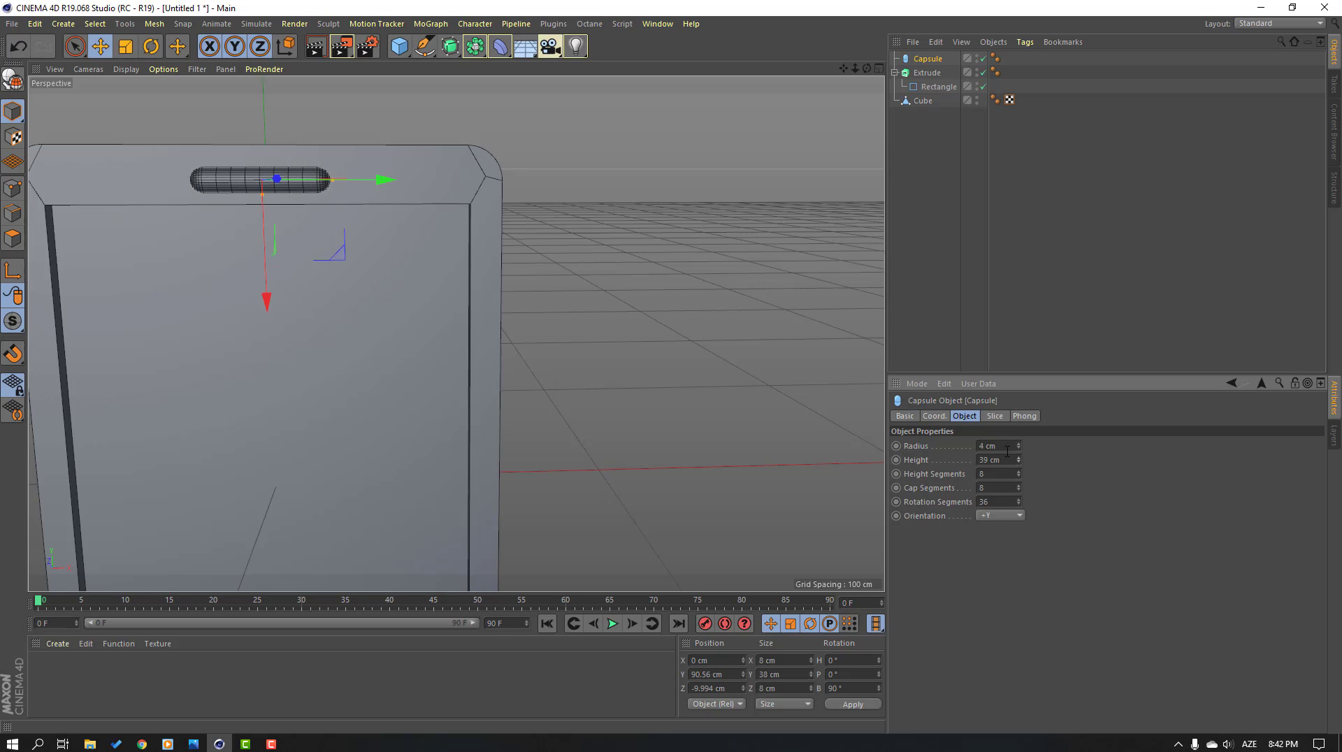
left_click_drag(230, 278, 220, 222, "alt")
Add a cylinder with a radius of 10 cm and a height of 10 cm
left_click(399, 47)
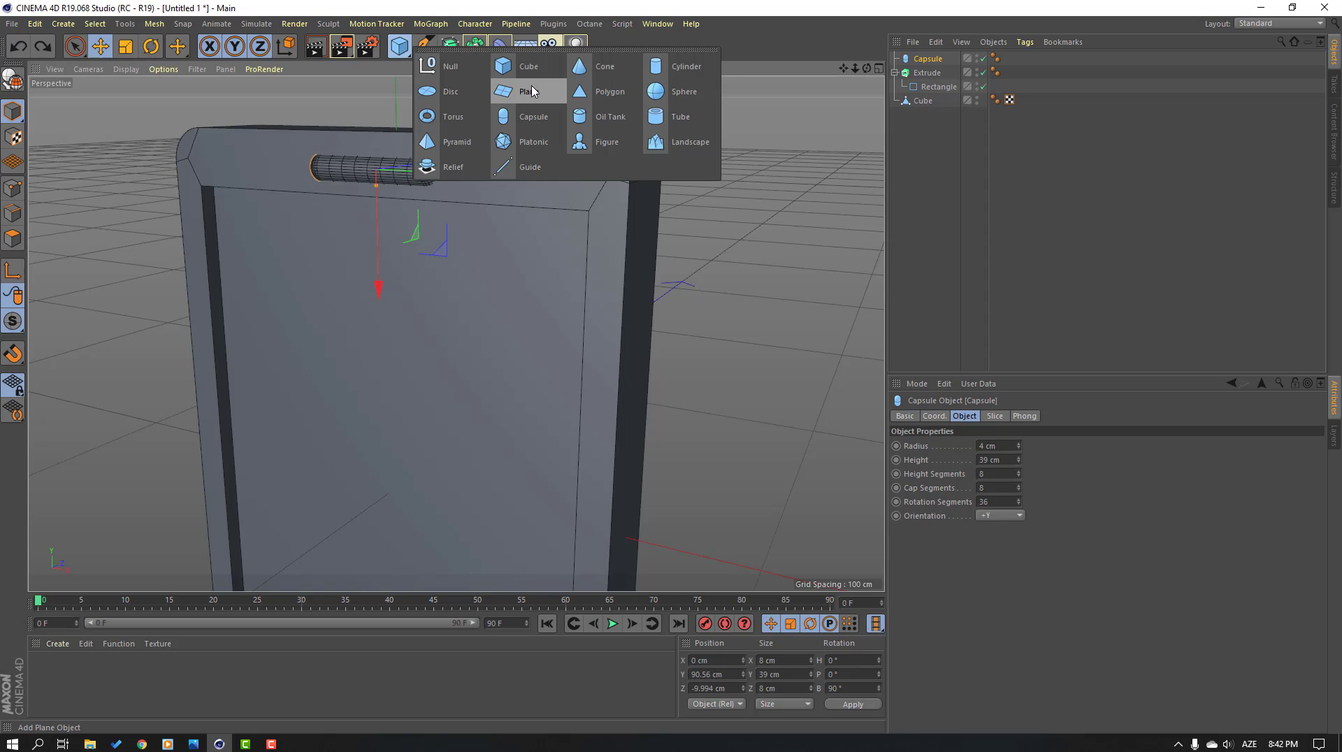
left_click(671, 66)
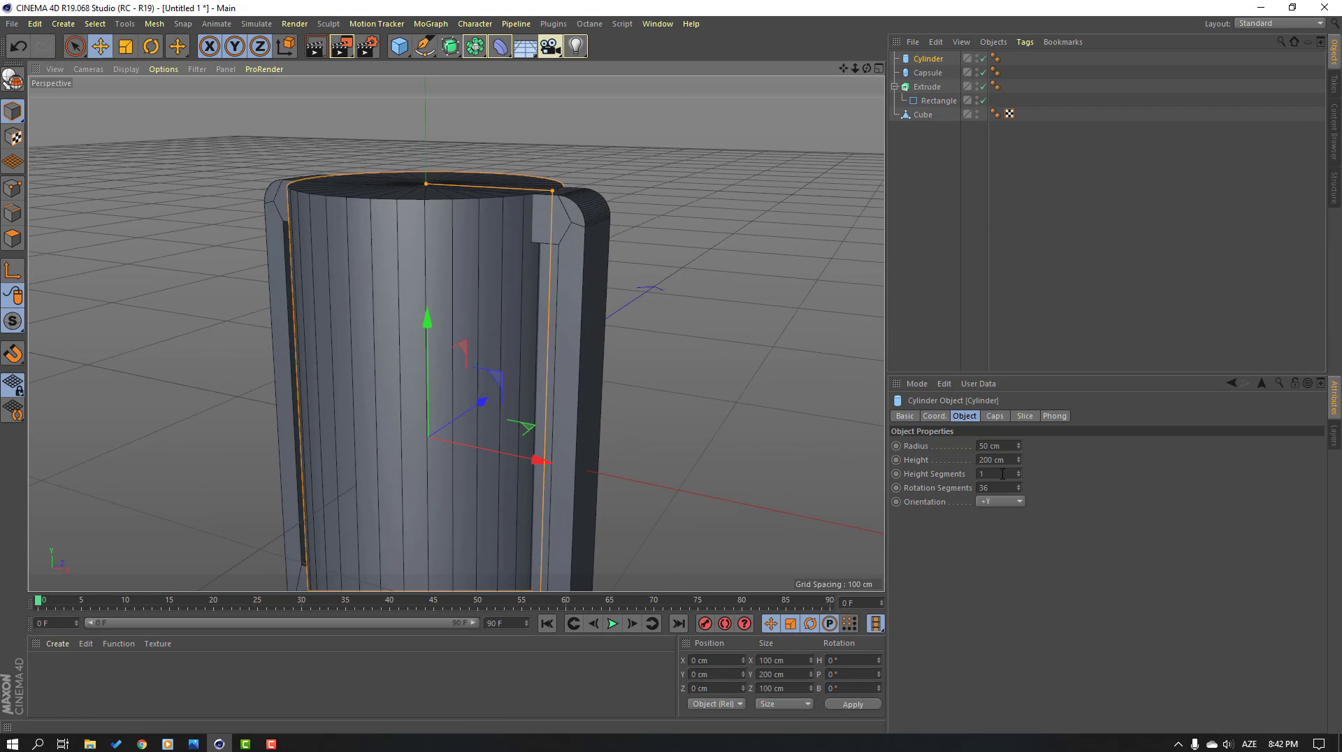
left_click(1008, 446)
type("10")
key("Return")
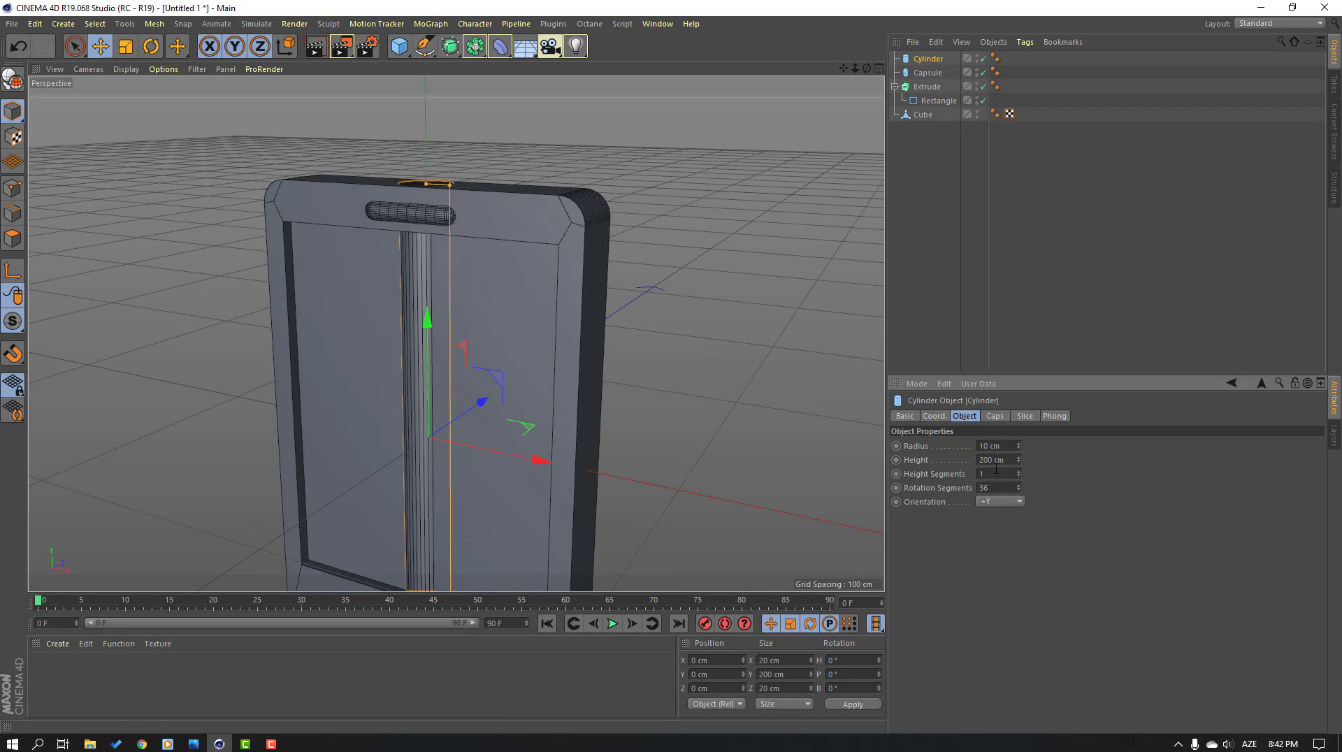
type("10")
key("Return")
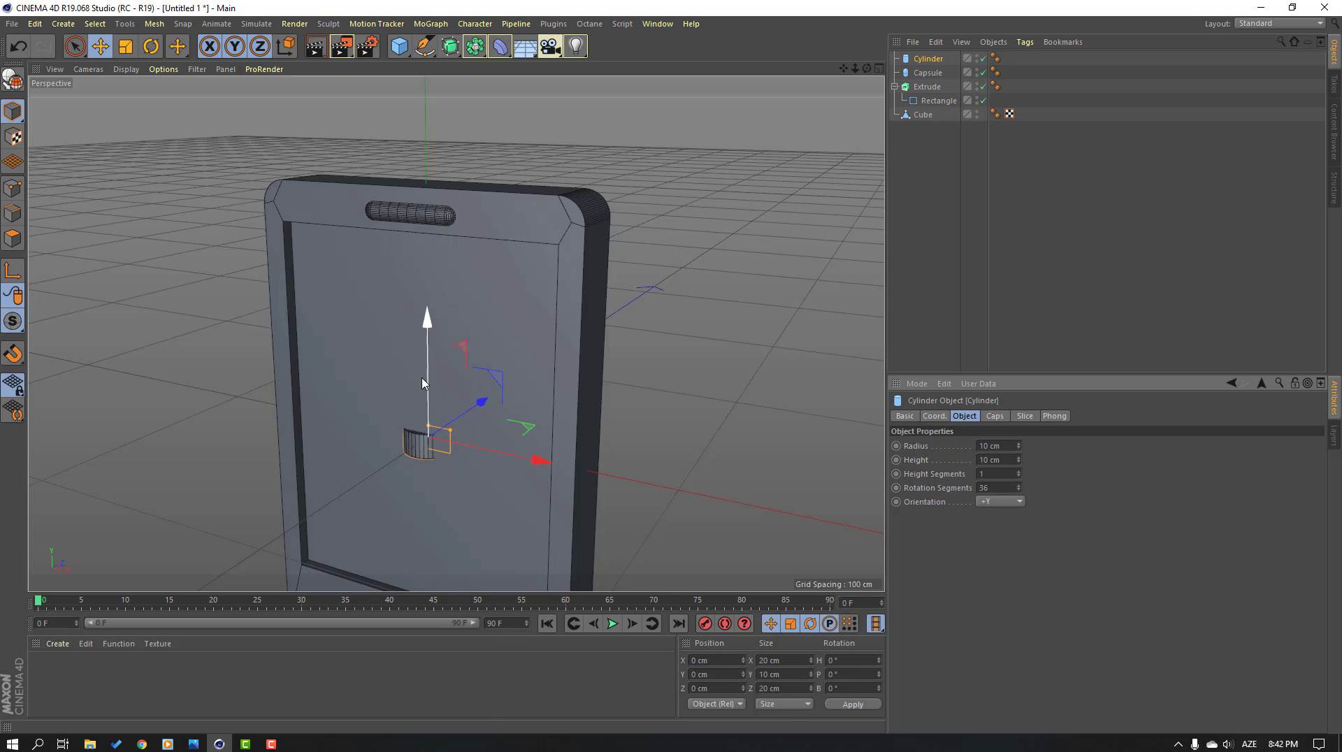
Rotate the cylinder 90° in pitch and place it beside the capsule at about X -41 cm, Y 90 cm and Z -12.5 cm
left_click_drag(426, 311, 386, 136)
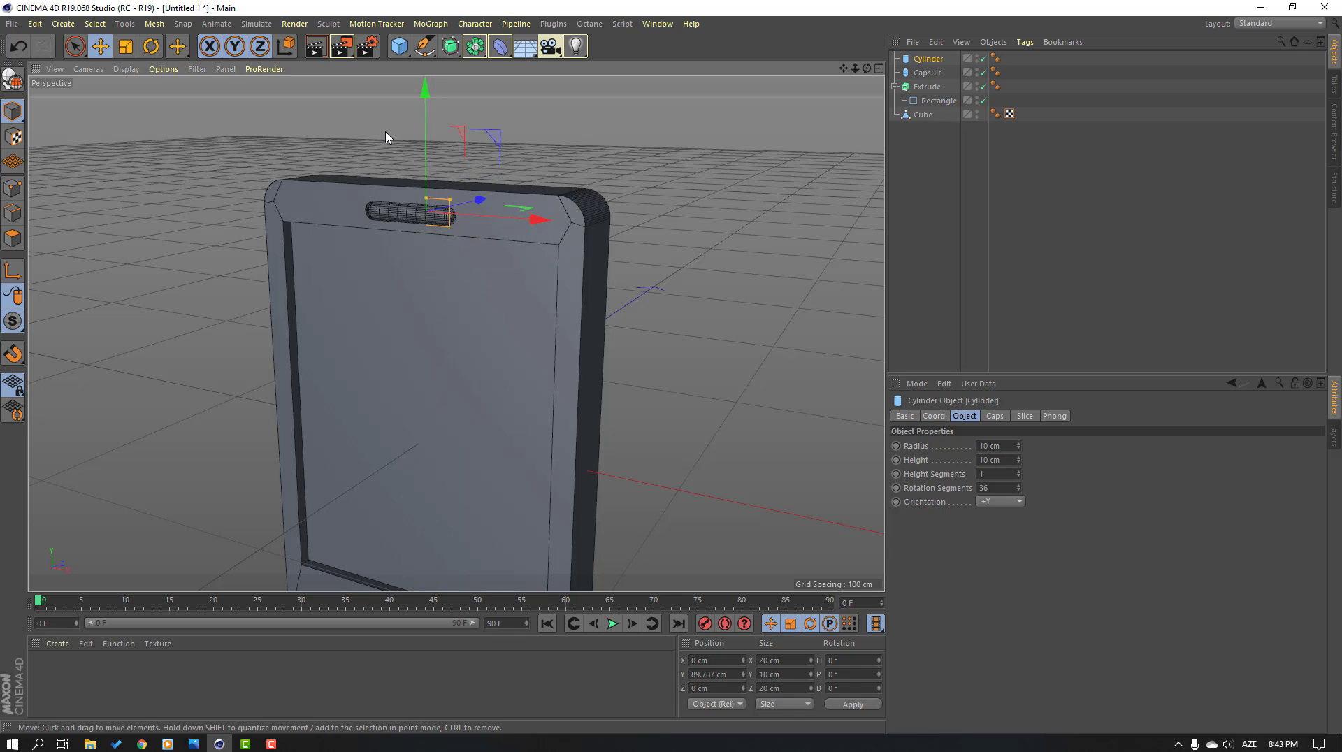
left_click(151, 46)
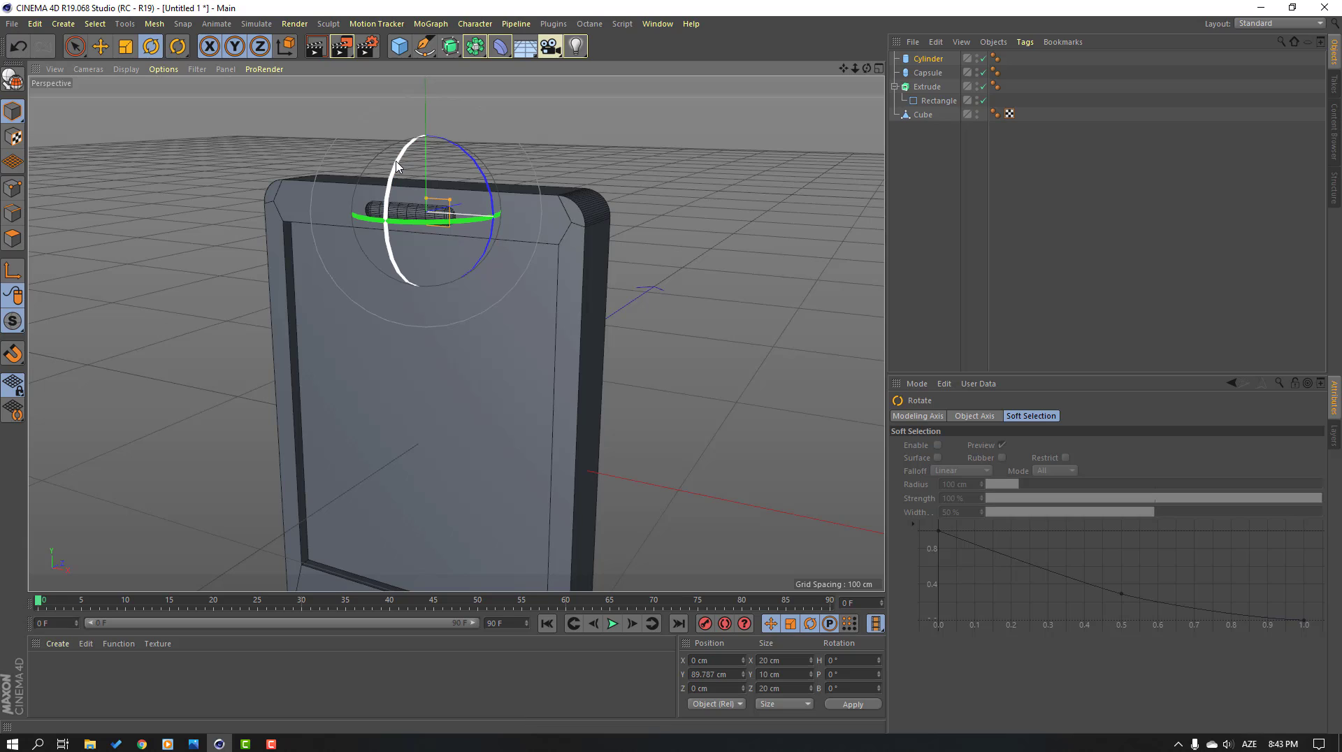
left_click_drag(396, 166, 316, 453)
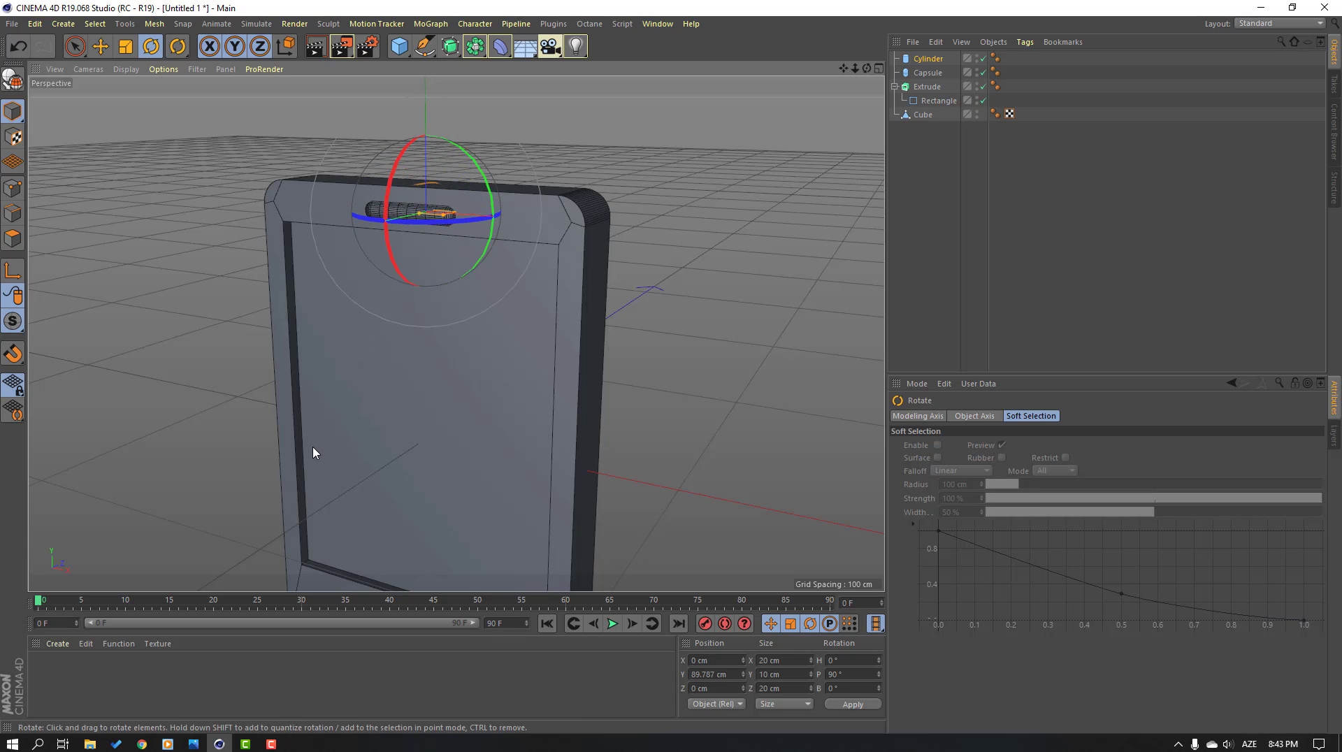
left_click(100, 46)
left_click_drag(454, 224, 288, 222)
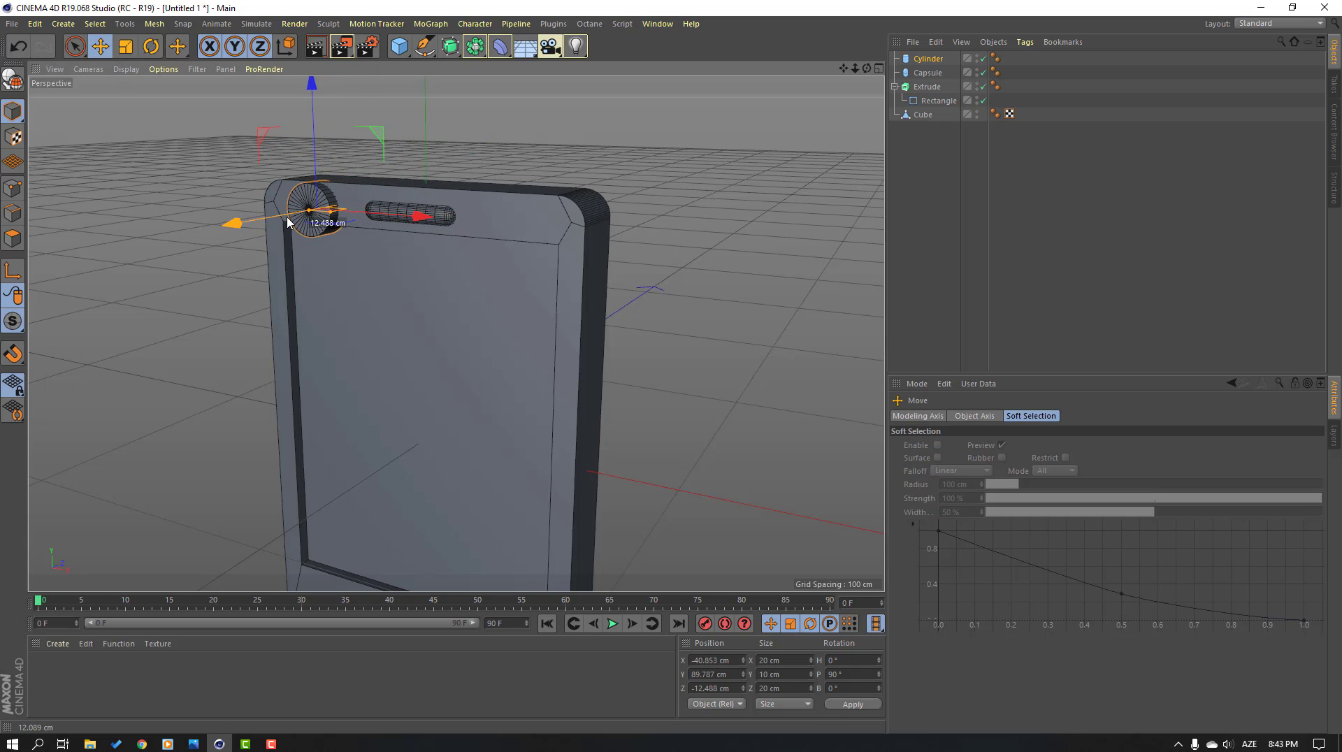
Set the cylinder's radius to 5 cm and its height to 5 cm
right_click_drag(290, 196, 356, 221, "alt")
left_click_drag(317, 296, 444, 325, "alt")
scroll(445, 324, "down", 4)
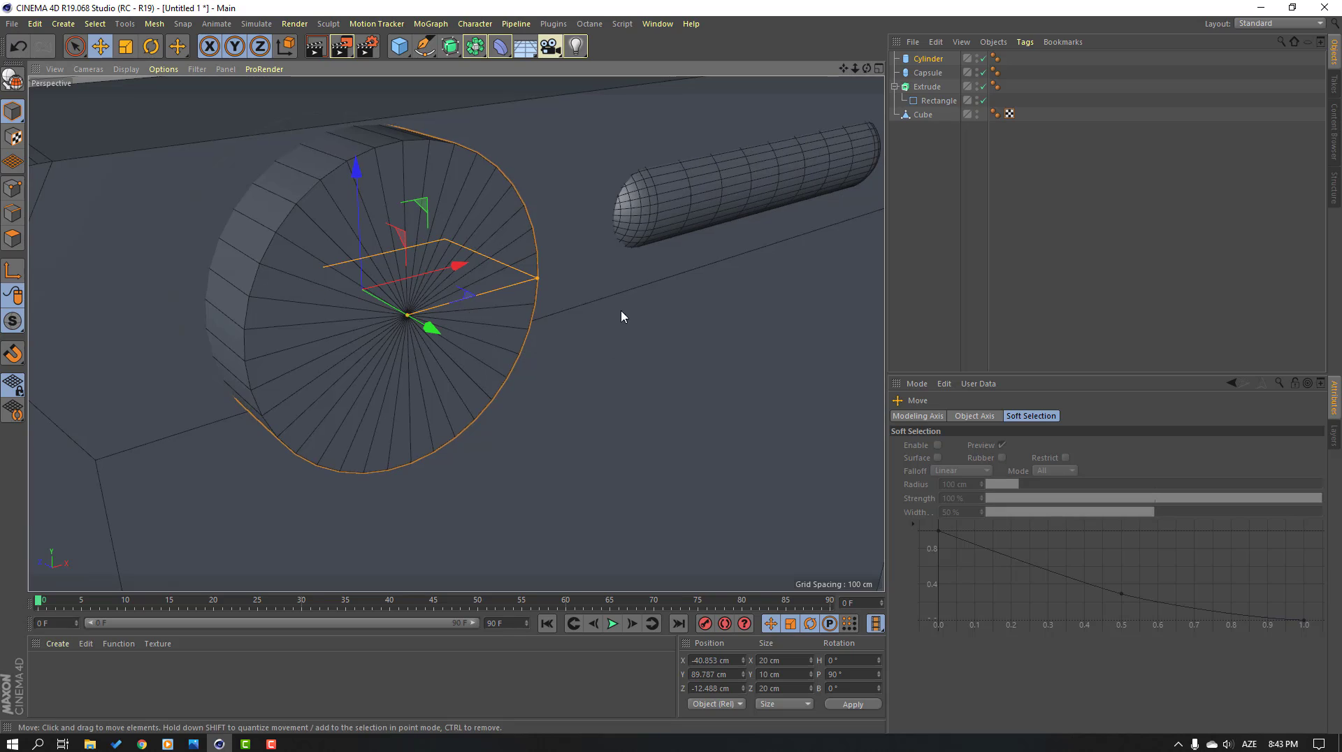
left_click(926, 60)
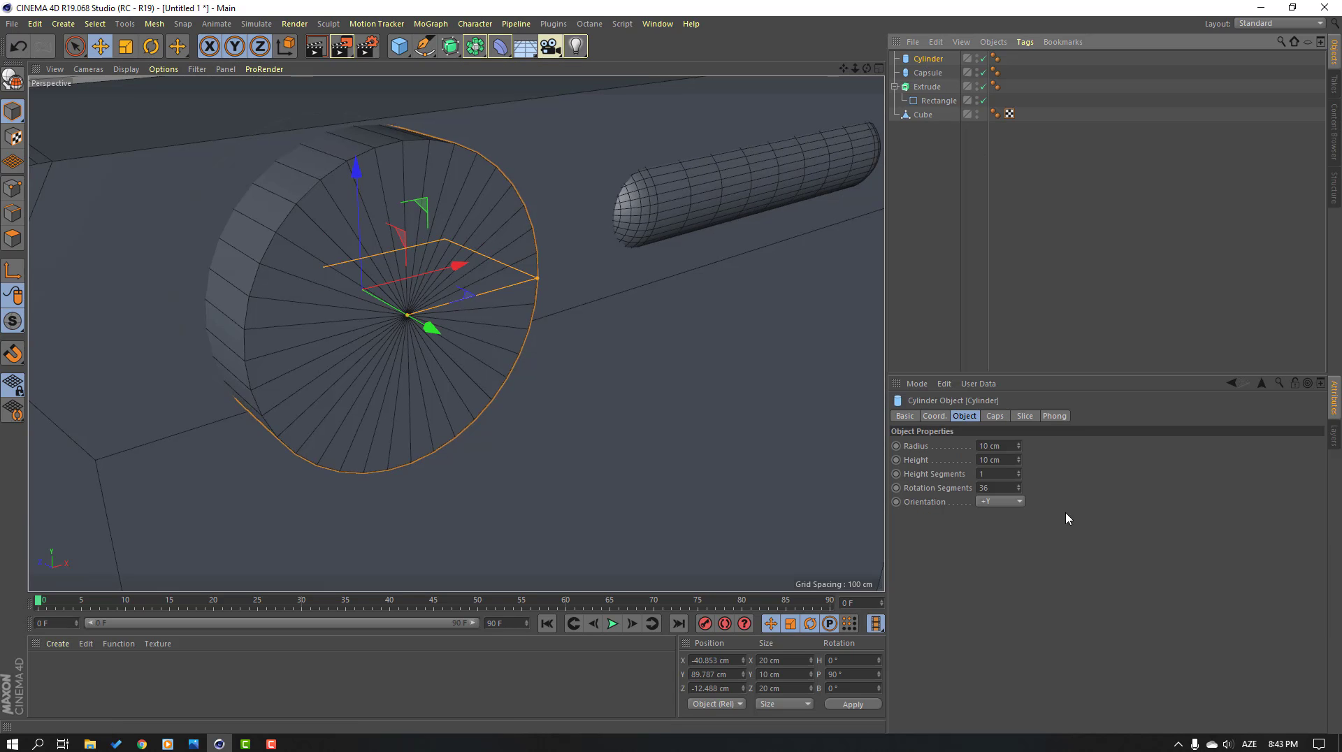
double_click(1009, 446)
type("5")
key("Return")
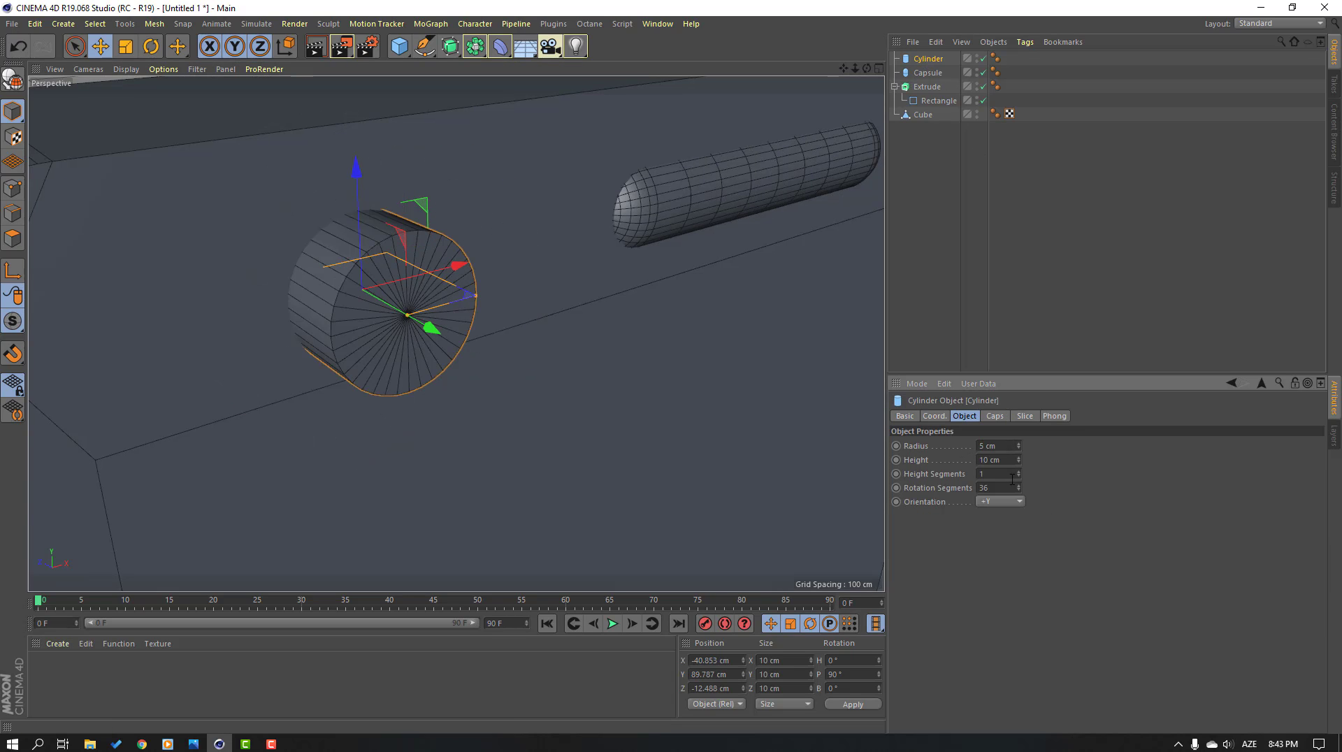
type("5")
key("Return")
Move the cylinder closer to the capsule and slightly up, to about X -29 cm and Y 92 cm
scroll(356, 308, "down", 3)
left_click_drag(374, 315, 478, 314)
left_click_drag(445, 250, 445, 234)
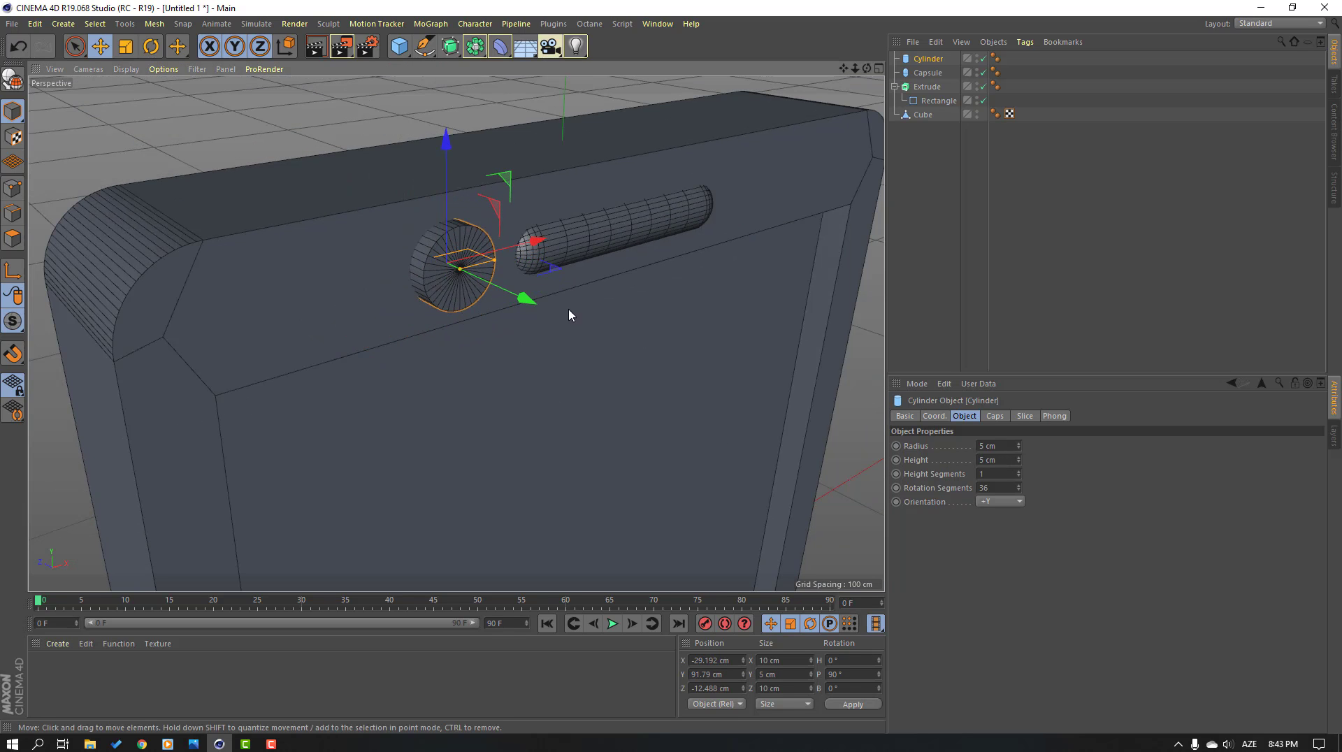
Set the capsule's radius to 5 cm and raise it to about Y 92 cm, level with the cylinder
left_click_drag(613, 332, 521, 287, "alt")
left_click(618, 204)
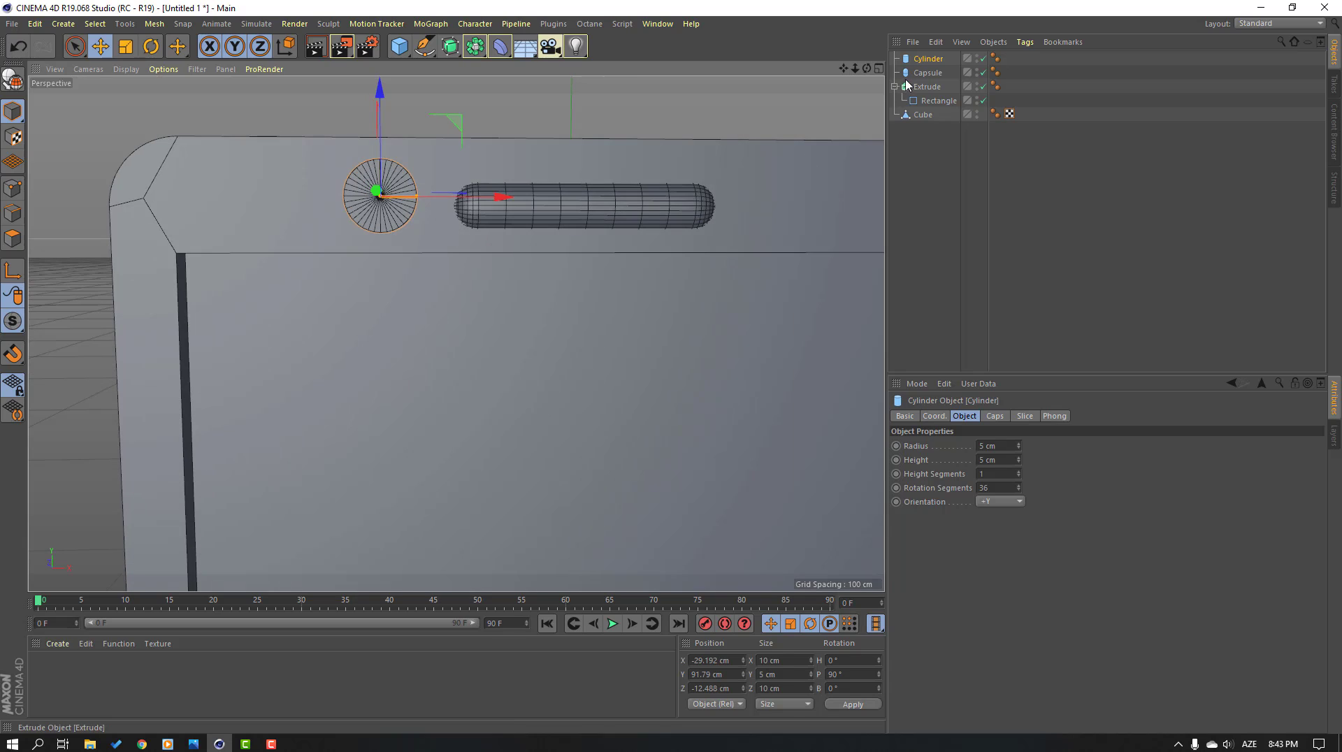
left_click(1018, 443)
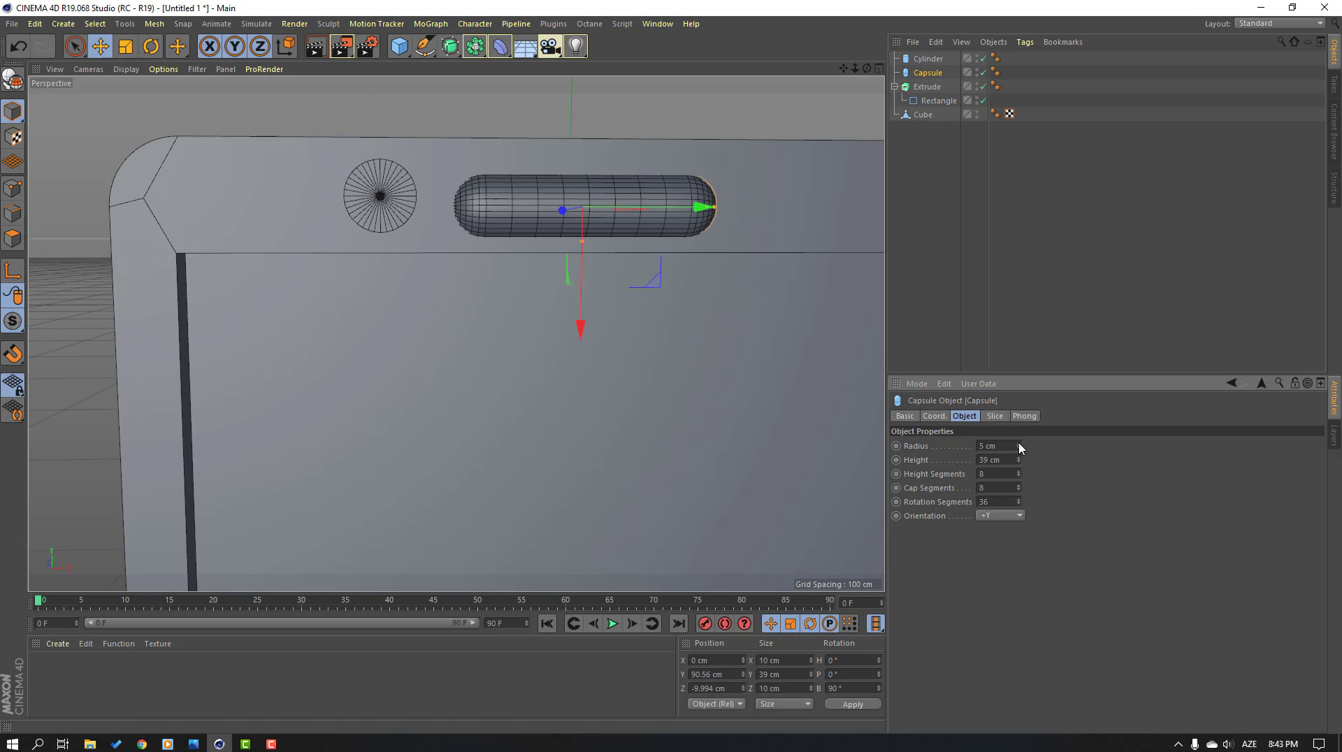
left_click_drag(582, 277, 580, 269)
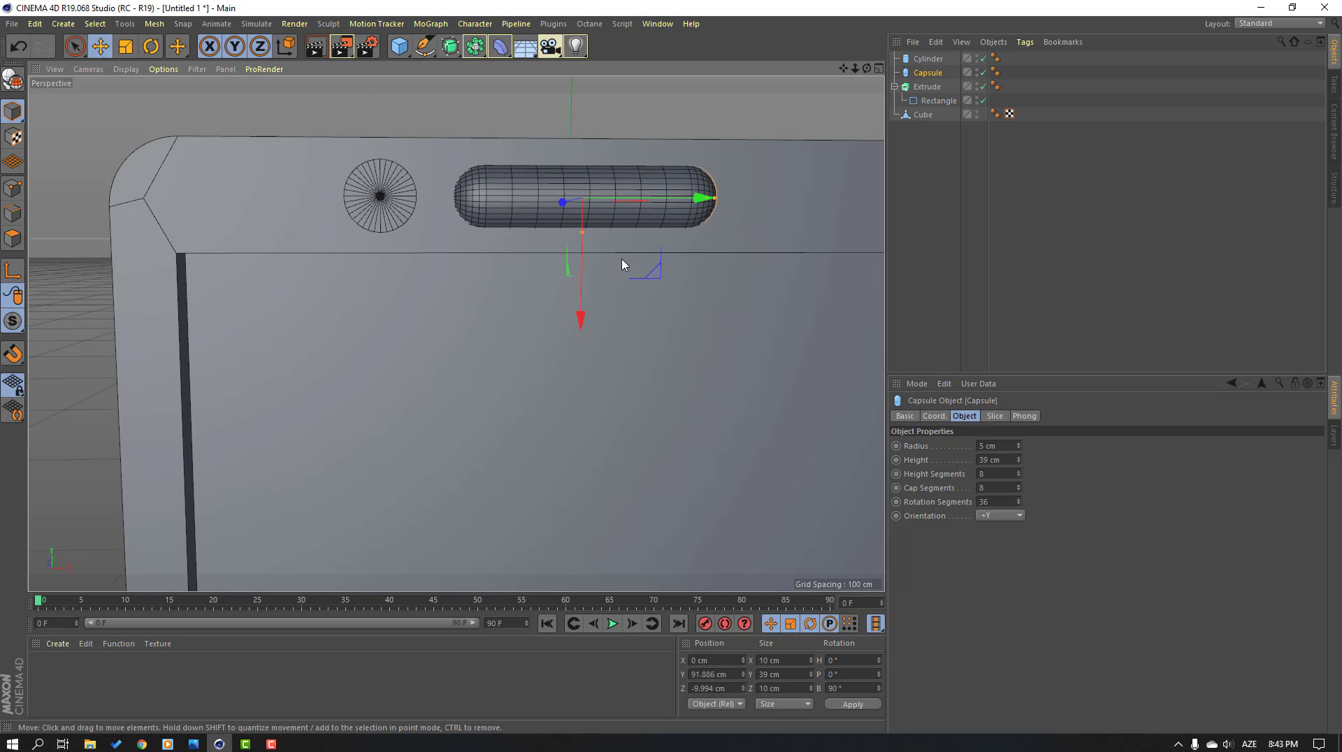
left_click_drag(768, 210, 734, 240, "alt")
scroll(733, 238, "down", 6)
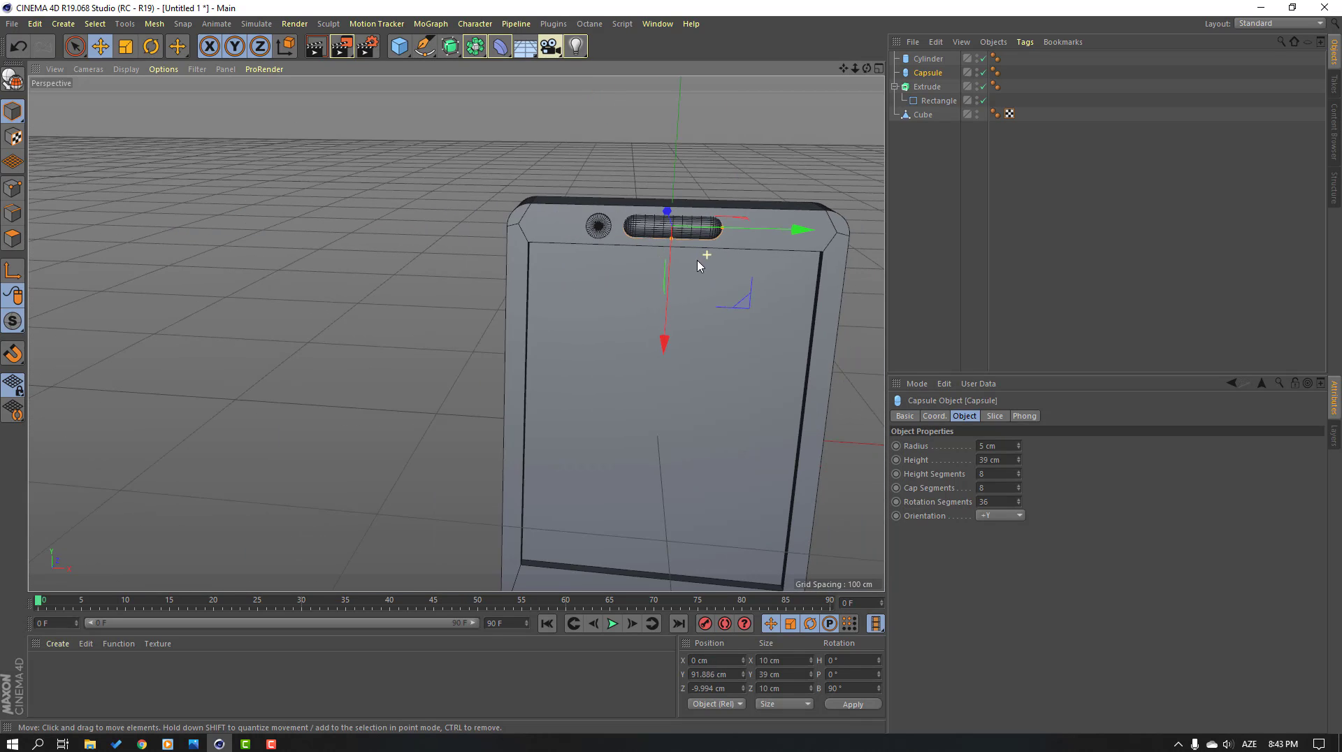
Set the cylinder's radius to 4.5 cm and shift it slightly towards the capsule, to about X -28.4 cm
scroll(605, 213, "up", 4)
scroll(650, 237, "up", 2)
left_click(542, 241)
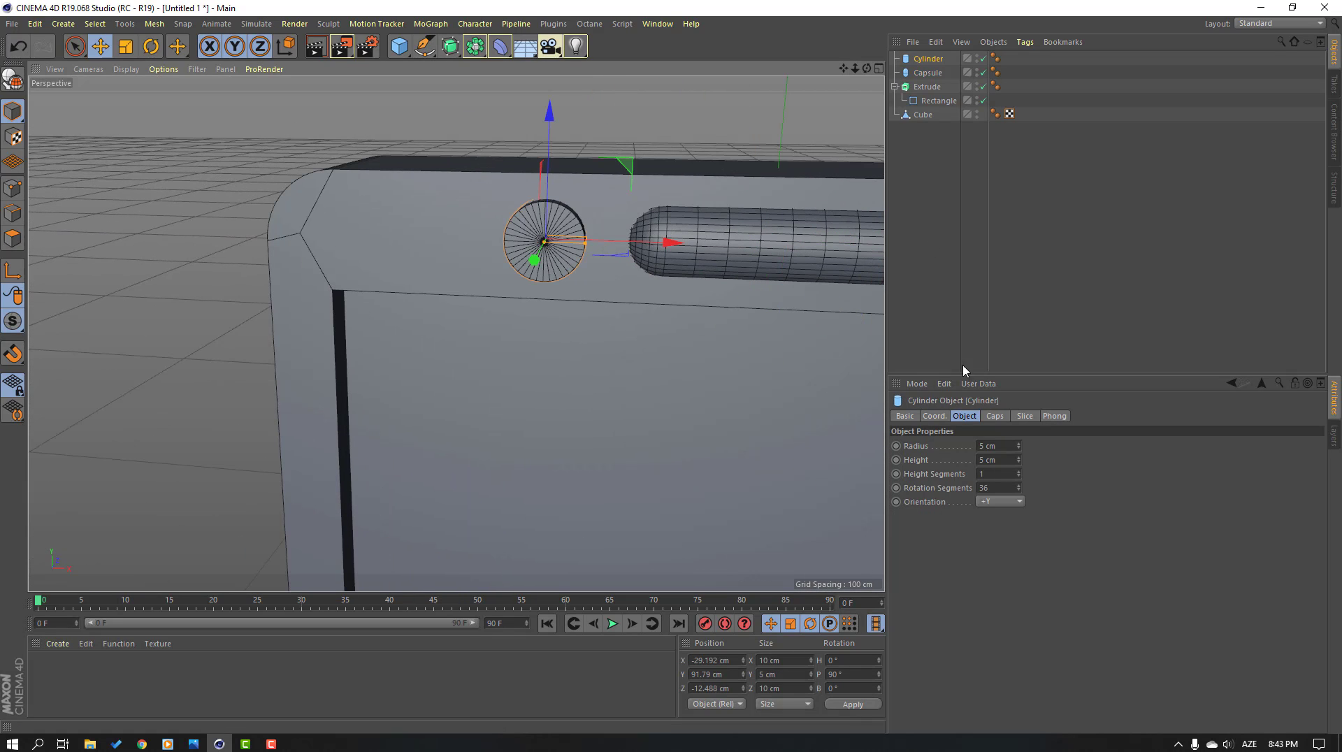
left_click(1017, 448)
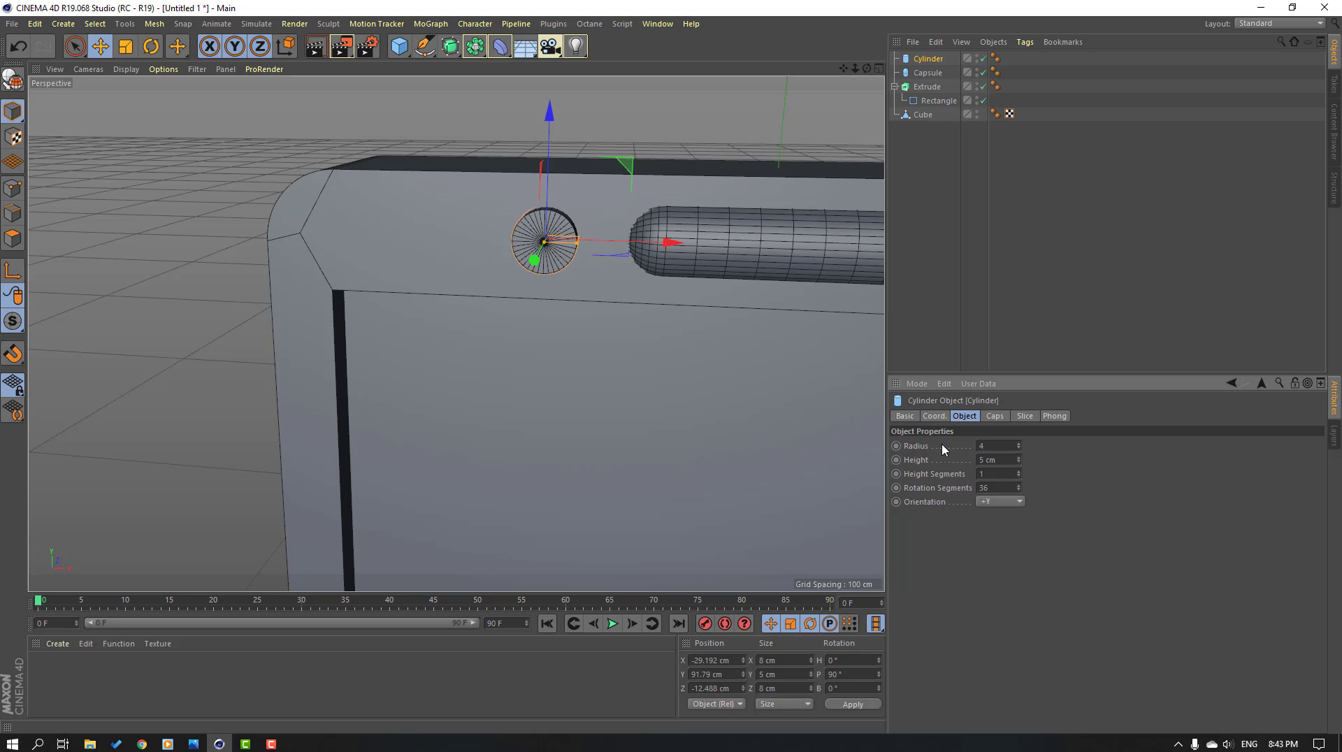
key("Return")
left_click_drag(643, 247, 650, 248)
left_click_drag(608, 325, 619, 287, "alt")
scroll(636, 278, "down", 3)
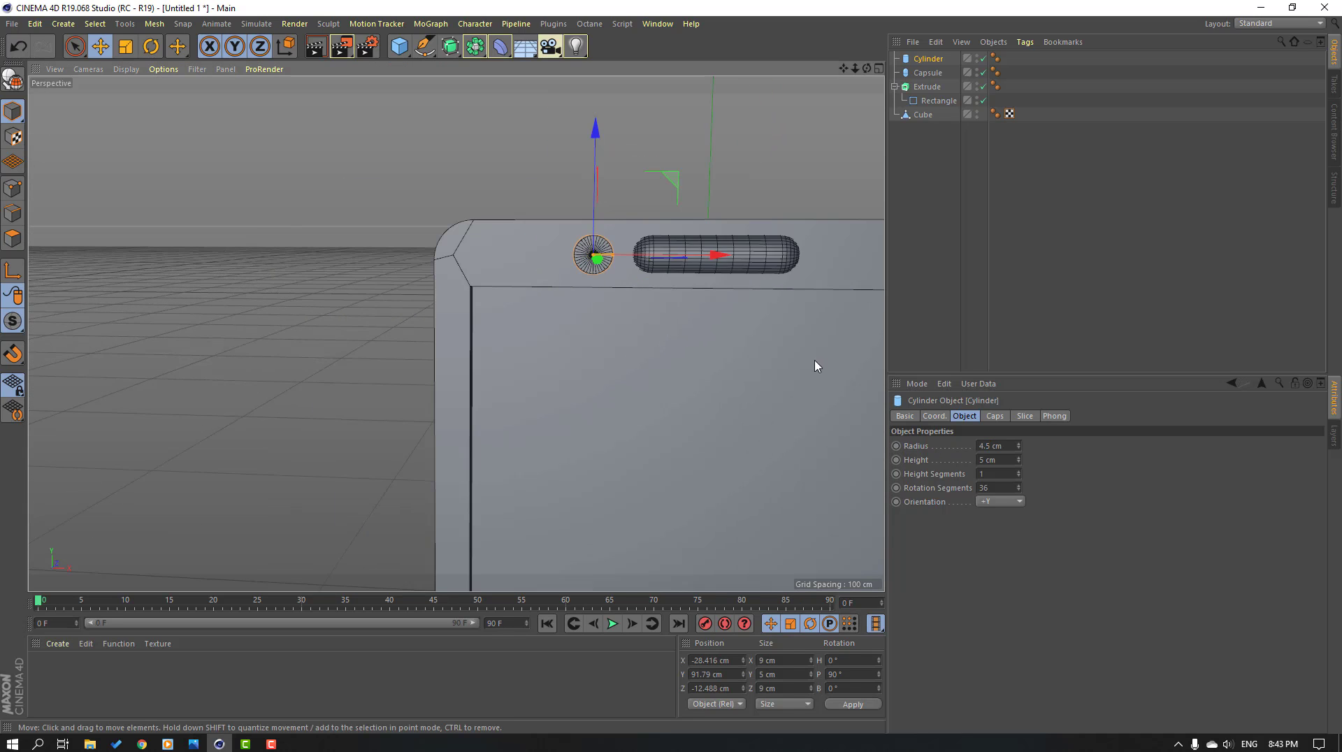
Shift the capsule and cylinder together along the frame and slightly inward, to a shared centre of about X -7.7 cm and Z -10.4 cm
scroll(548, 317, "down", 3)
left_click(928, 72)
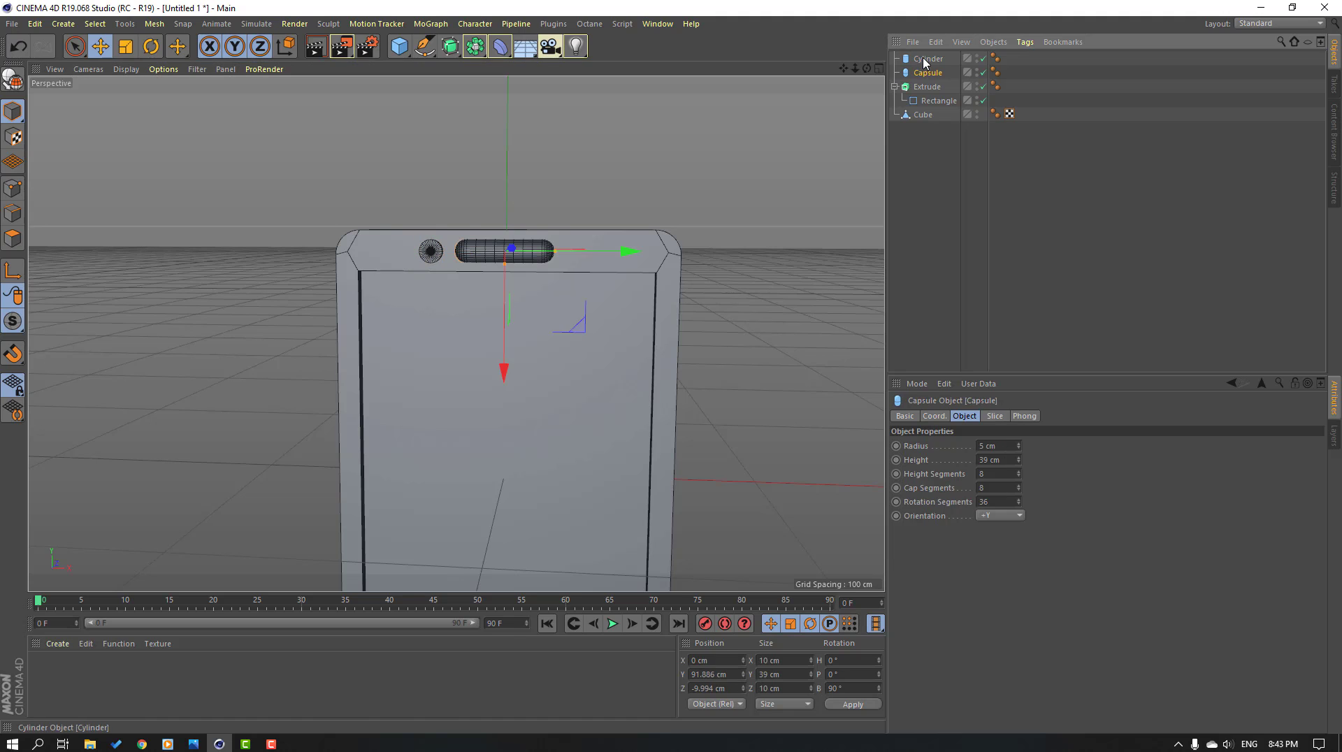
left_click(927, 59, "ctrl")
left_click_drag(601, 251, 618, 251)
left_click_drag(343, 364, 580, 404, "alt")
scroll(417, 253, "up", 7)
left_click_drag(337, 202, 329, 204)
scroll(633, 214, "down", 3)
left_click(654, 228)
Add a Boole object and make the cylinder, the capsule and the phone body its children
scroll(654, 227, "down", 3)
left_click_drag(705, 278, 509, 144, "alt")
left_click(478, 51)
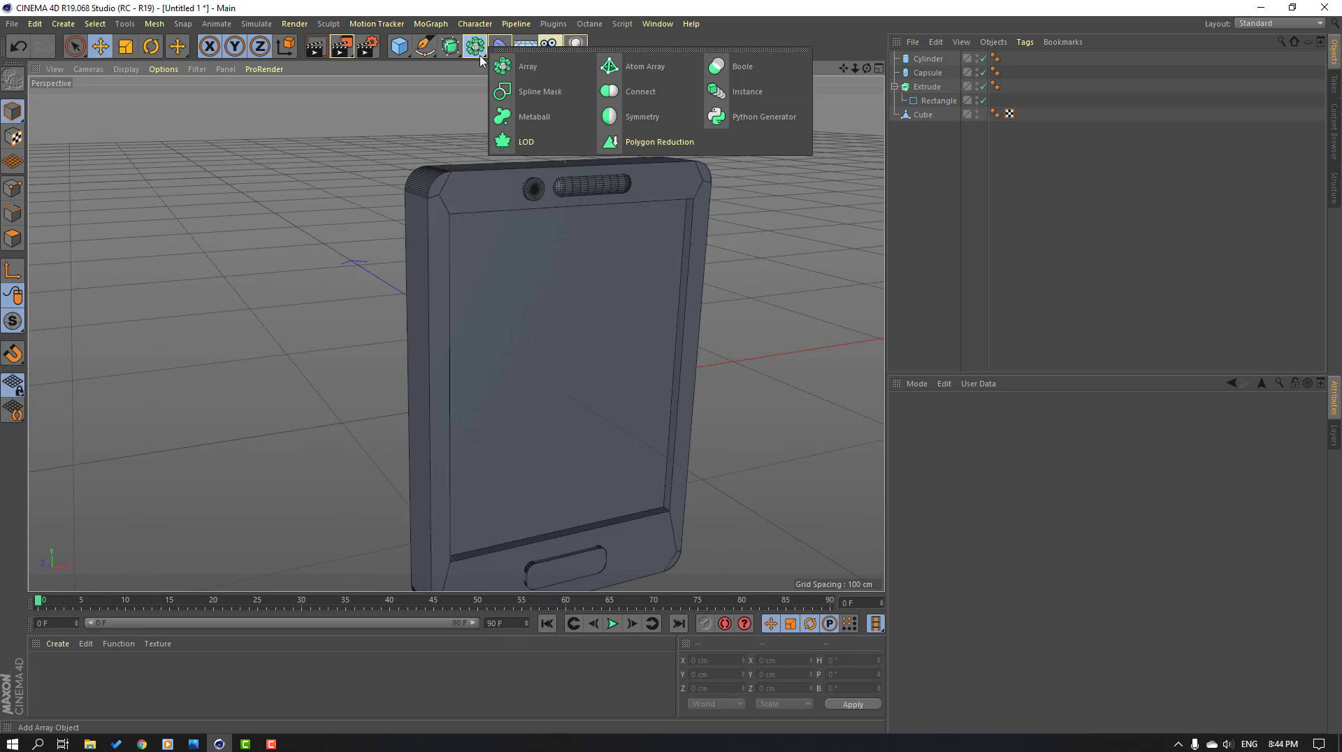
left_click(741, 69)
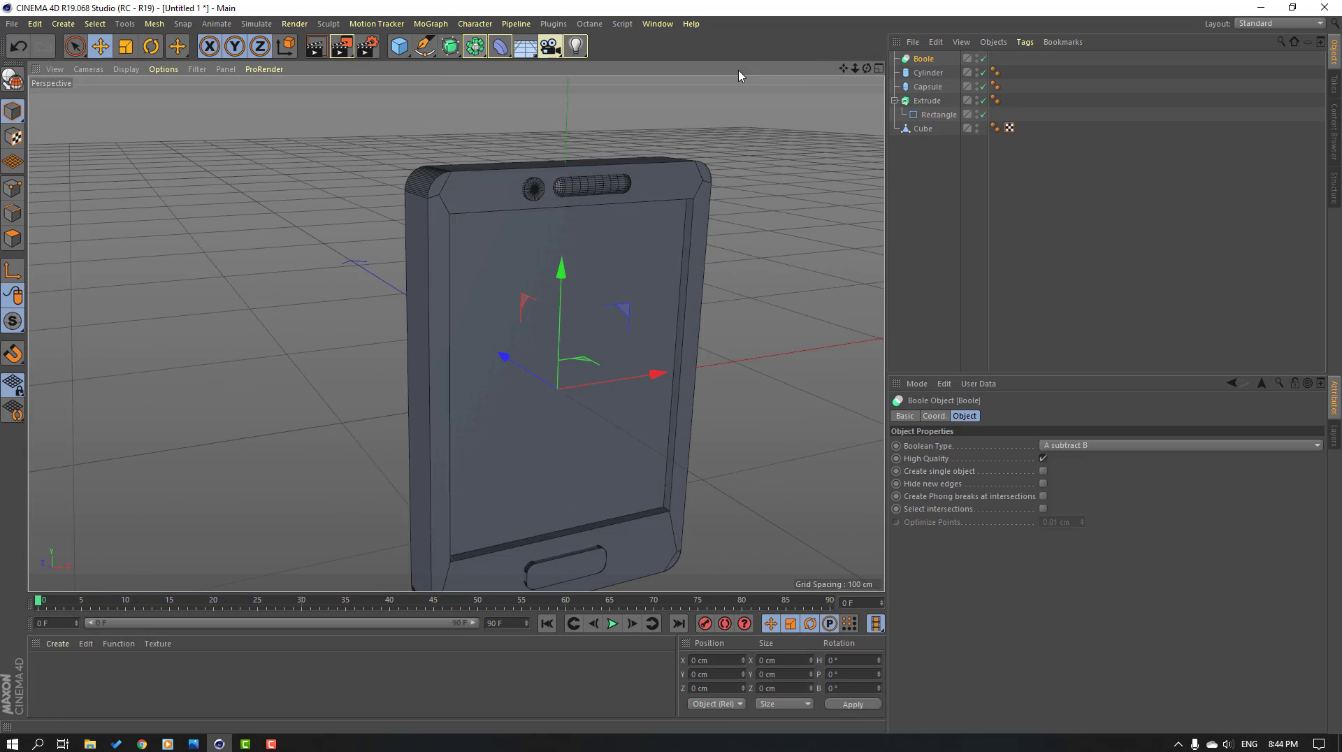
left_click(937, 87)
left_click(930, 73, "ctrl")
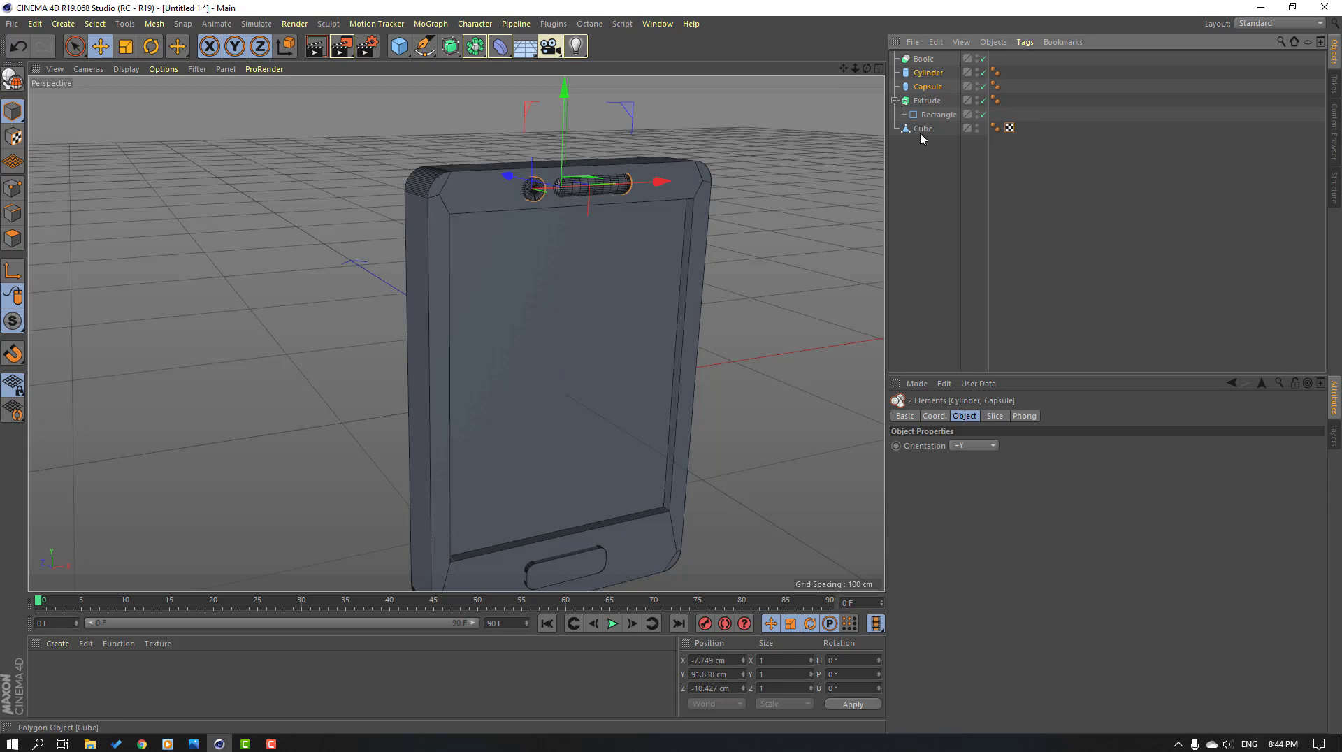
left_click(921, 130, "ctrl")
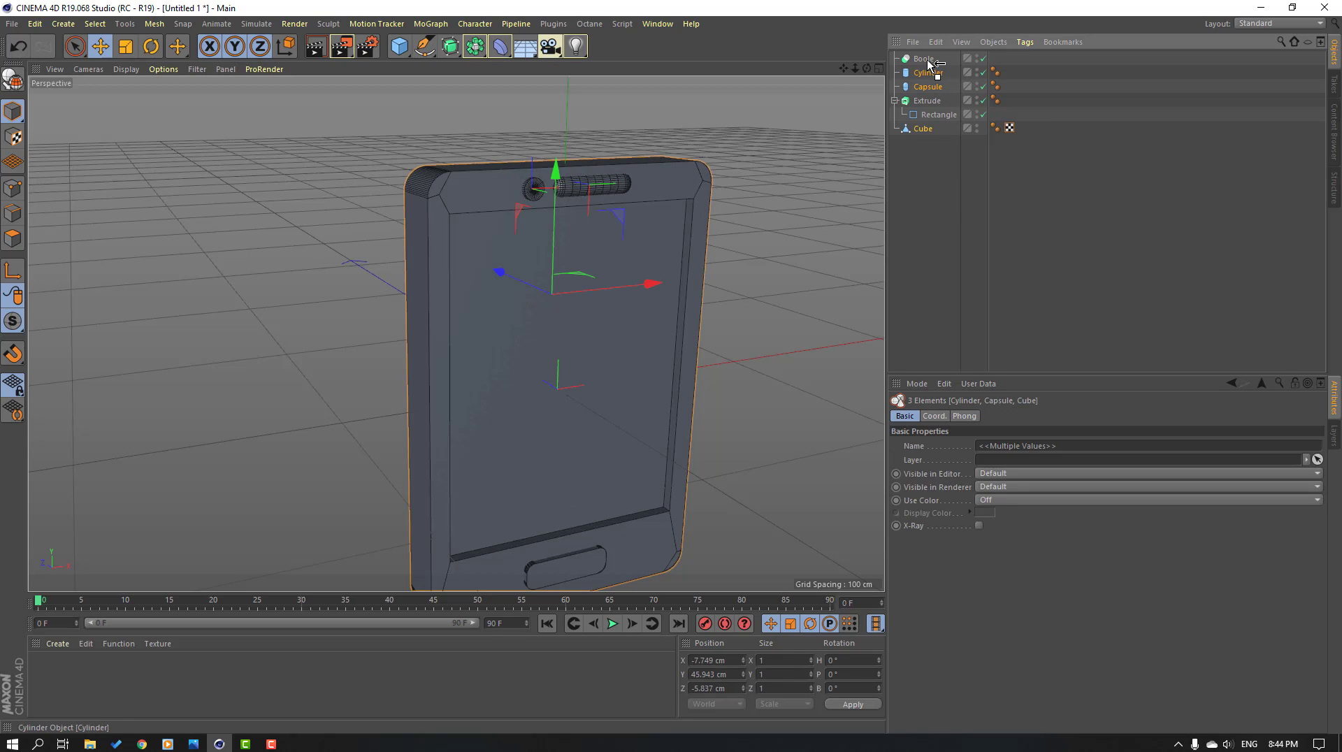
left_click_drag(927, 63, 926, 60)
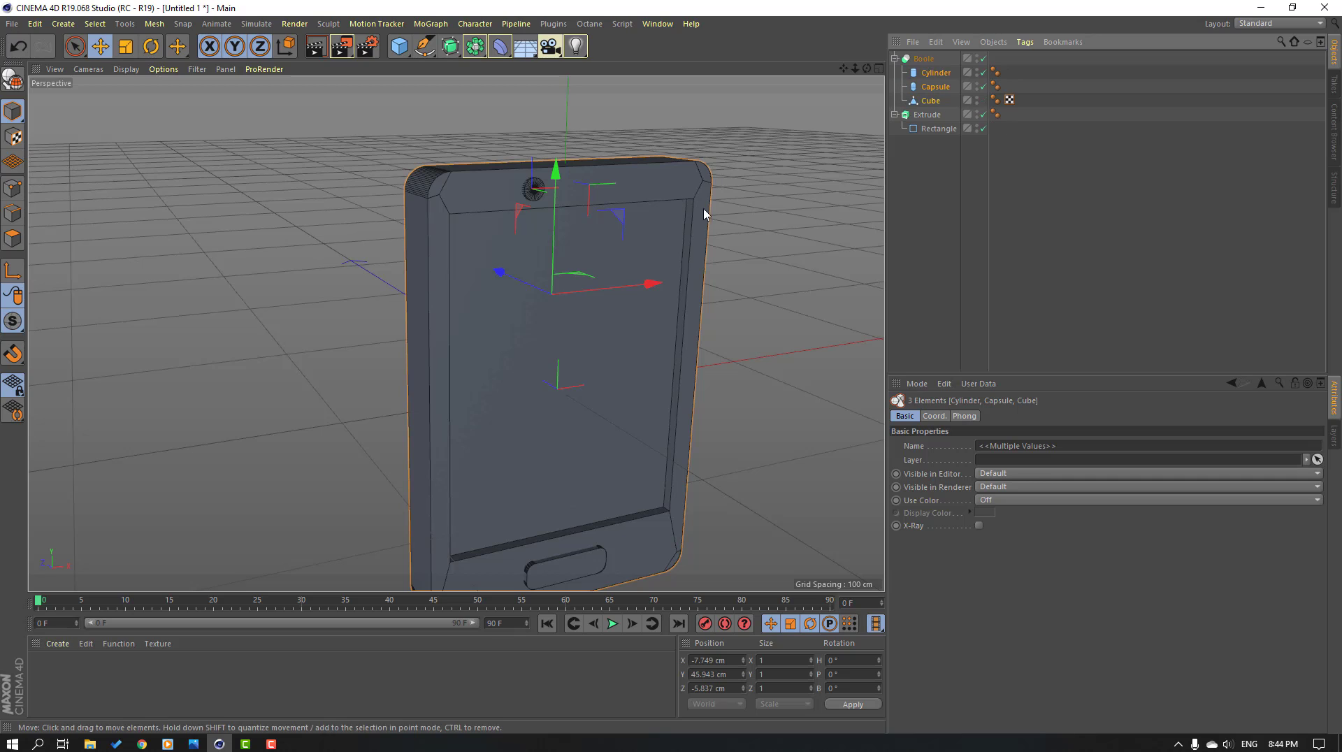
Reorder the Boole's children so the phone body comes first, followed by the capsule and the cylinder
left_click(931, 102)
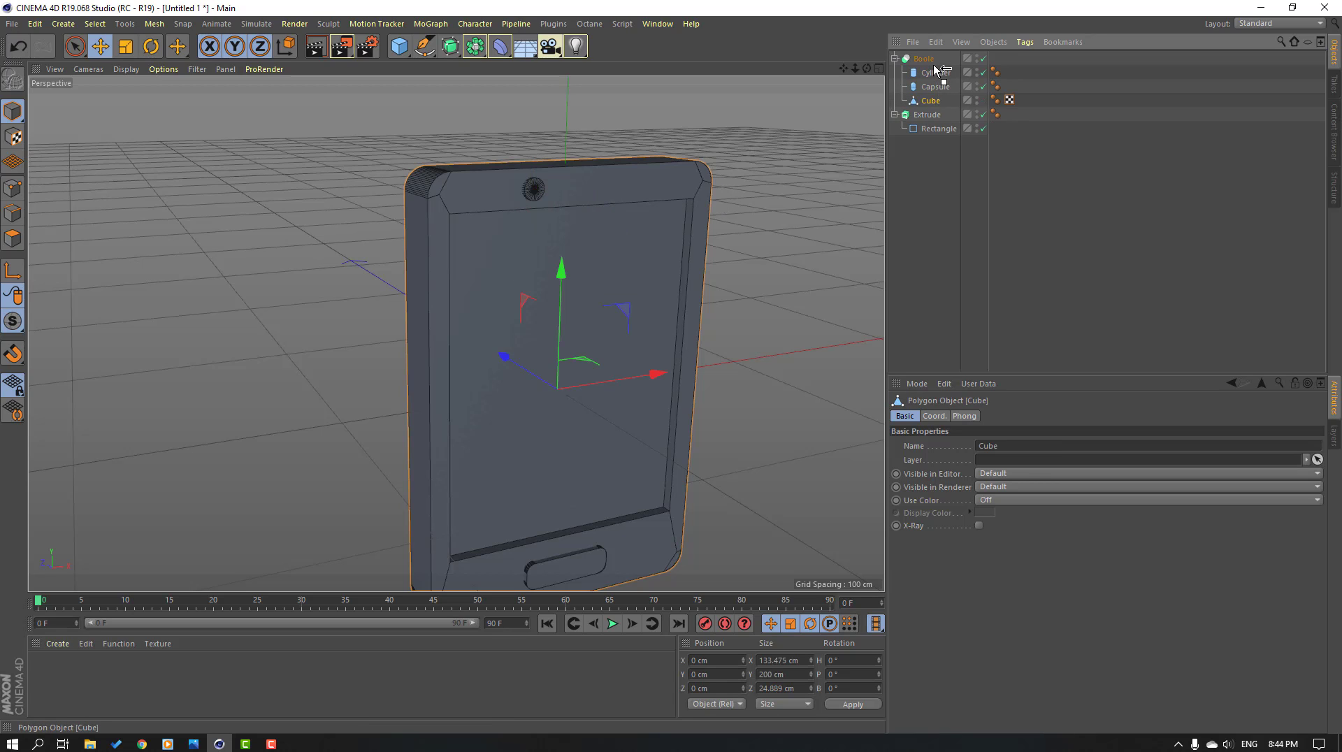
left_click_drag(936, 69, 937, 69)
scroll(587, 190, "up", 8)
mouse_move(587, 190)
left_mouse_down("alt")
mouse_move(565, 195)
mouse_move(630, 204)
mouse_move(577, 205)
left_mouse_up("alt")
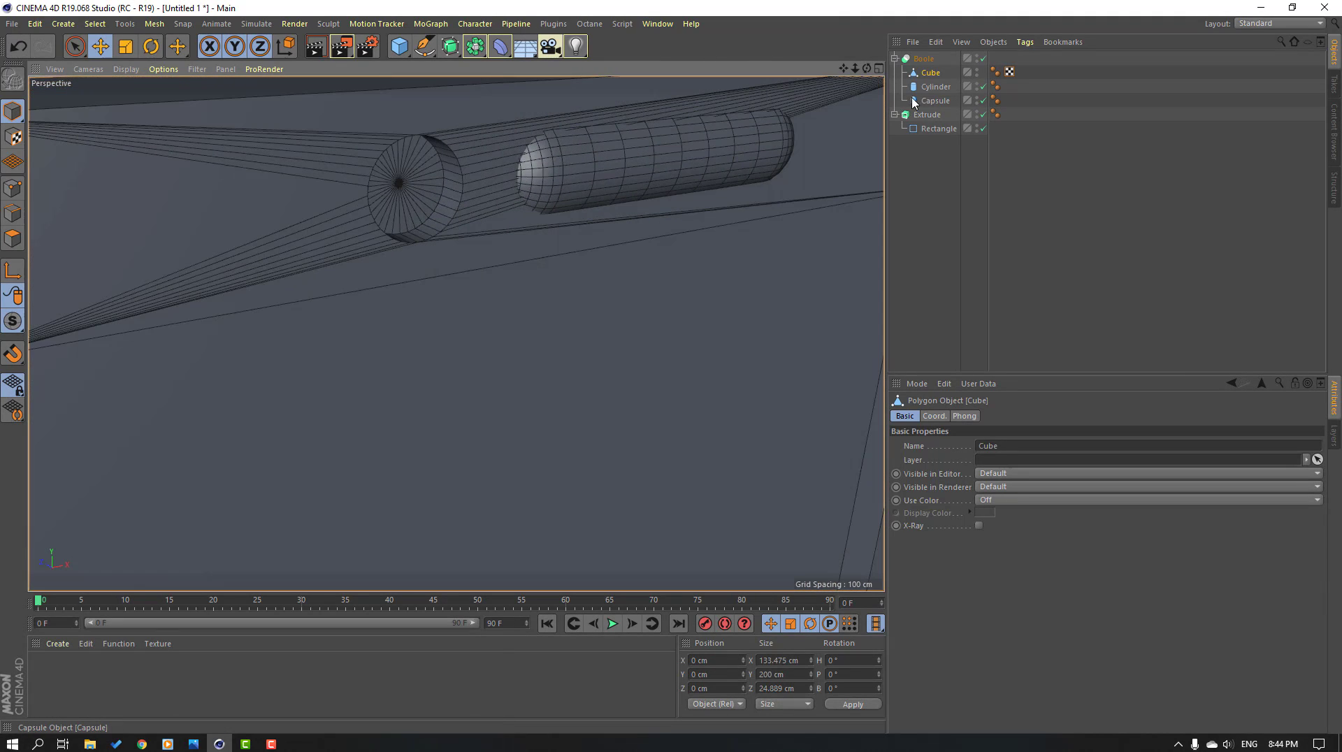
left_click(932, 101)
left_click_drag(939, 81, 939, 83)
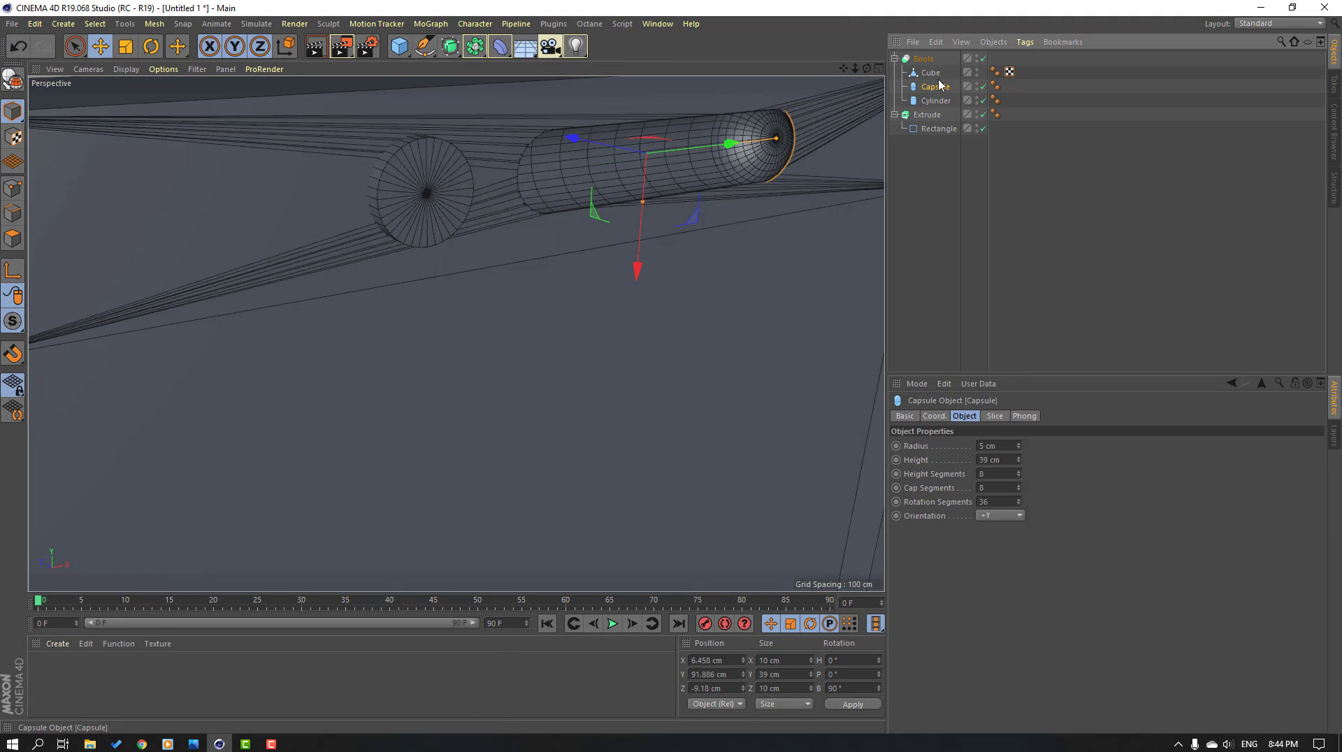
Group the capsule and cylinder into one null inside the Boole so both are subtracted from the phone body
scroll(727, 218, "down", 4)
left_click_drag(759, 223, 811, 225, "alt")
left_click(936, 101, "ctrl")
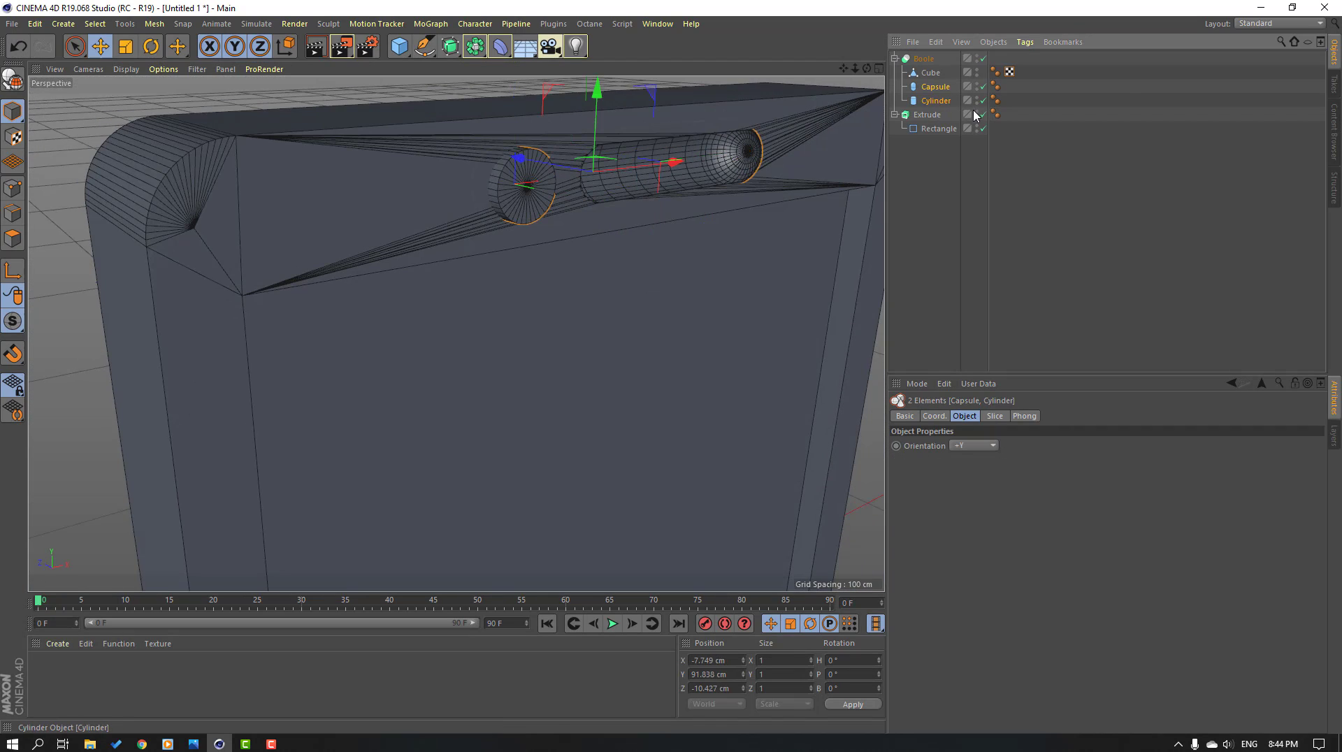
right_click(951, 105)
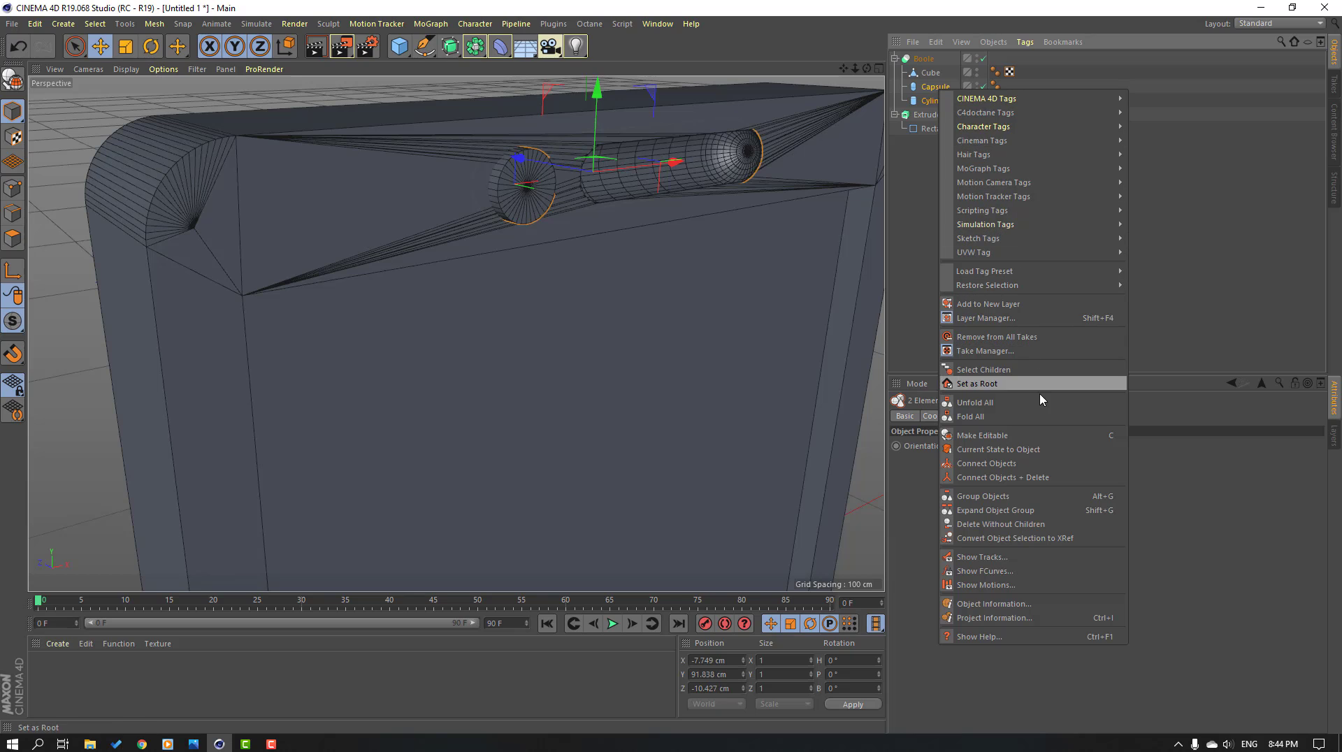
left_click(1097, 499)
Set the perspective viewport's display to Gouraud Shading without lines
right_click_drag(725, 204, 640, 215, "alt")
left_click_drag(648, 211, 568, 211, "alt")
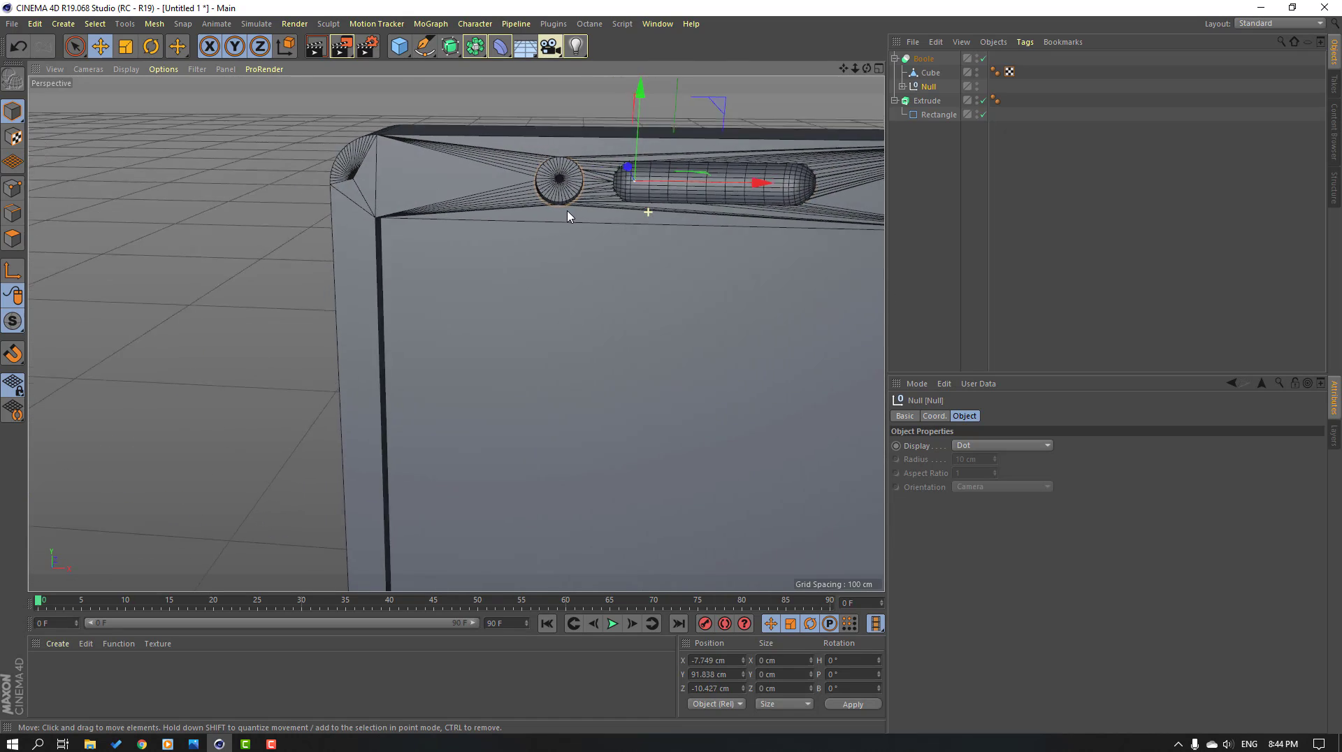
left_click(126, 69)
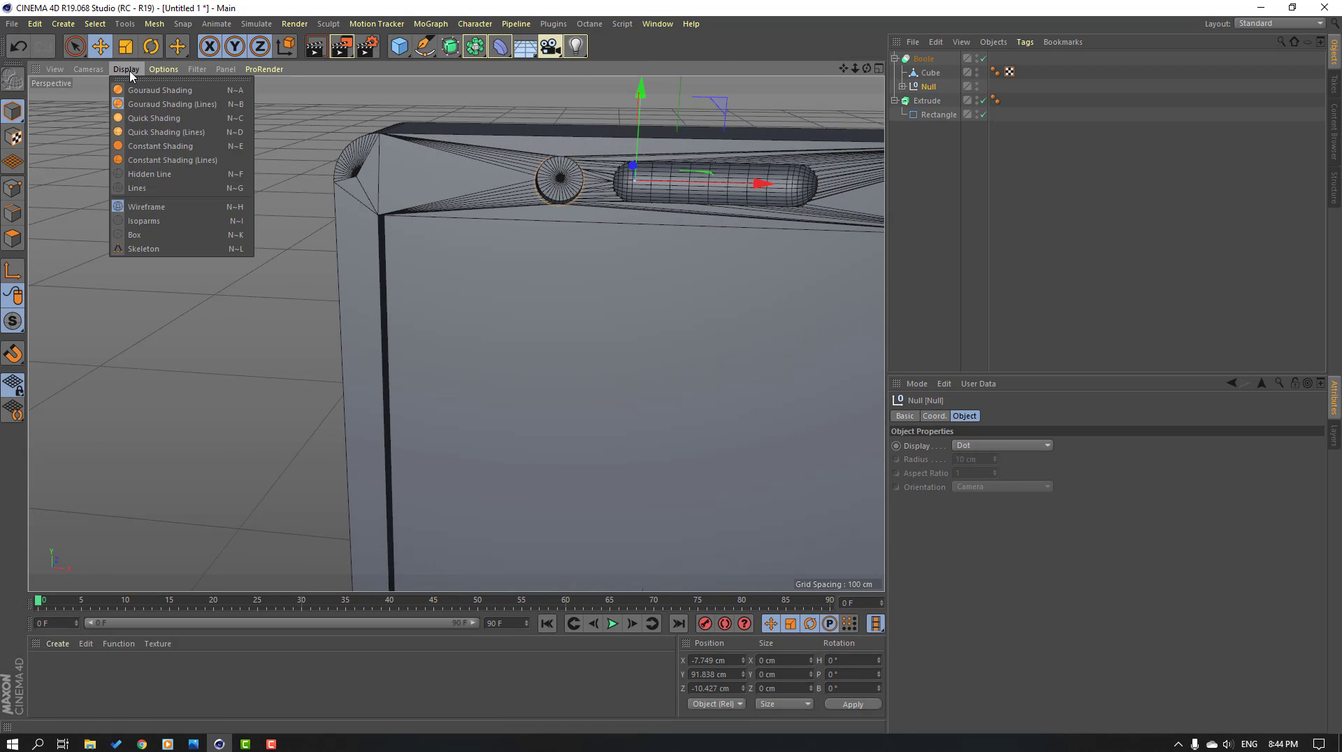
left_click(187, 91)
scroll(551, 245, "down", 5)
left_click_drag(557, 254, 650, 267, "alt")
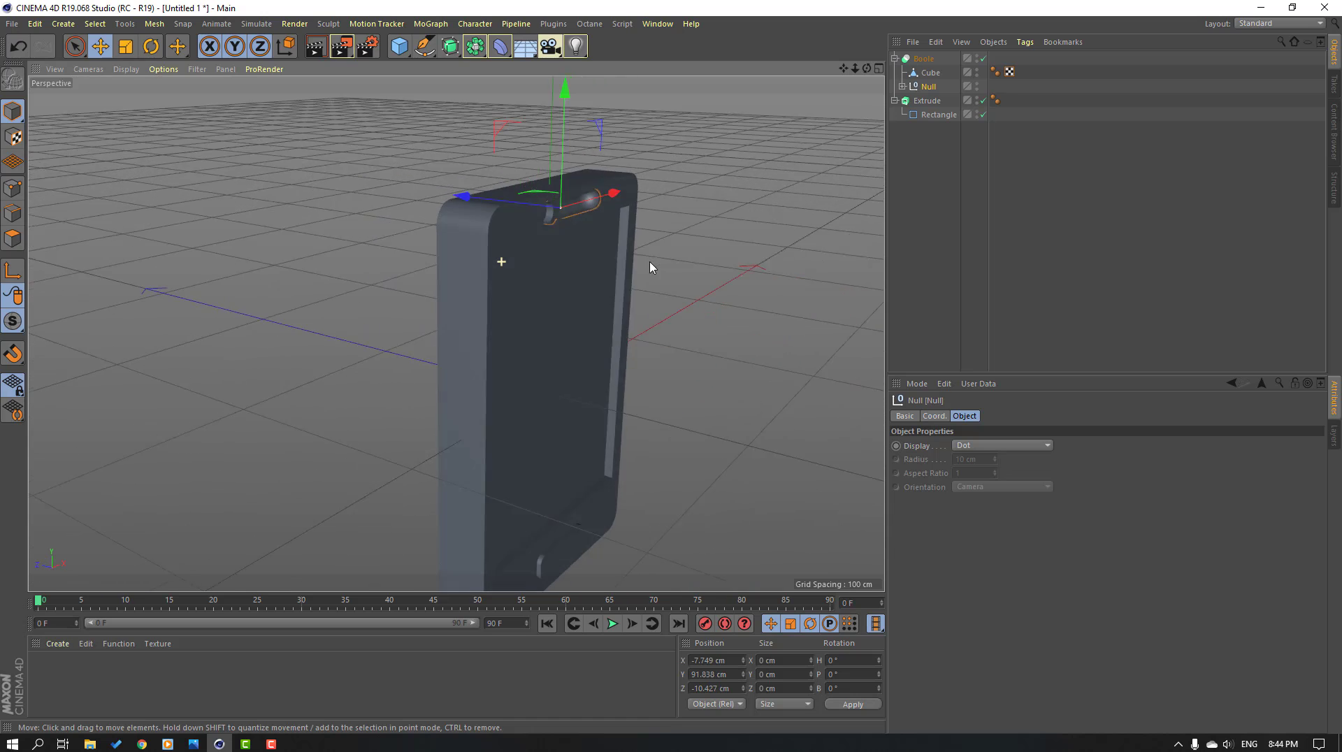
Examine the camera and speaker recesses cut into the phone's upper frame from several angles
scroll(587, 199, "up", 6)
left_click_drag(515, 282, 457, 291, "alt")
mouse_move(379, 185)
left_mouse_down()
mouse_move(390, 196)
mouse_move(382, 190)
left_mouse_up()
left_click_drag(466, 309, 398, 348, "alt")
left_click_drag(473, 264, 455, 333, "alt")
scroll(548, 297, "down", 3)
left_click_drag(548, 297, 560, 231, "alt")
left_click(373, 287)
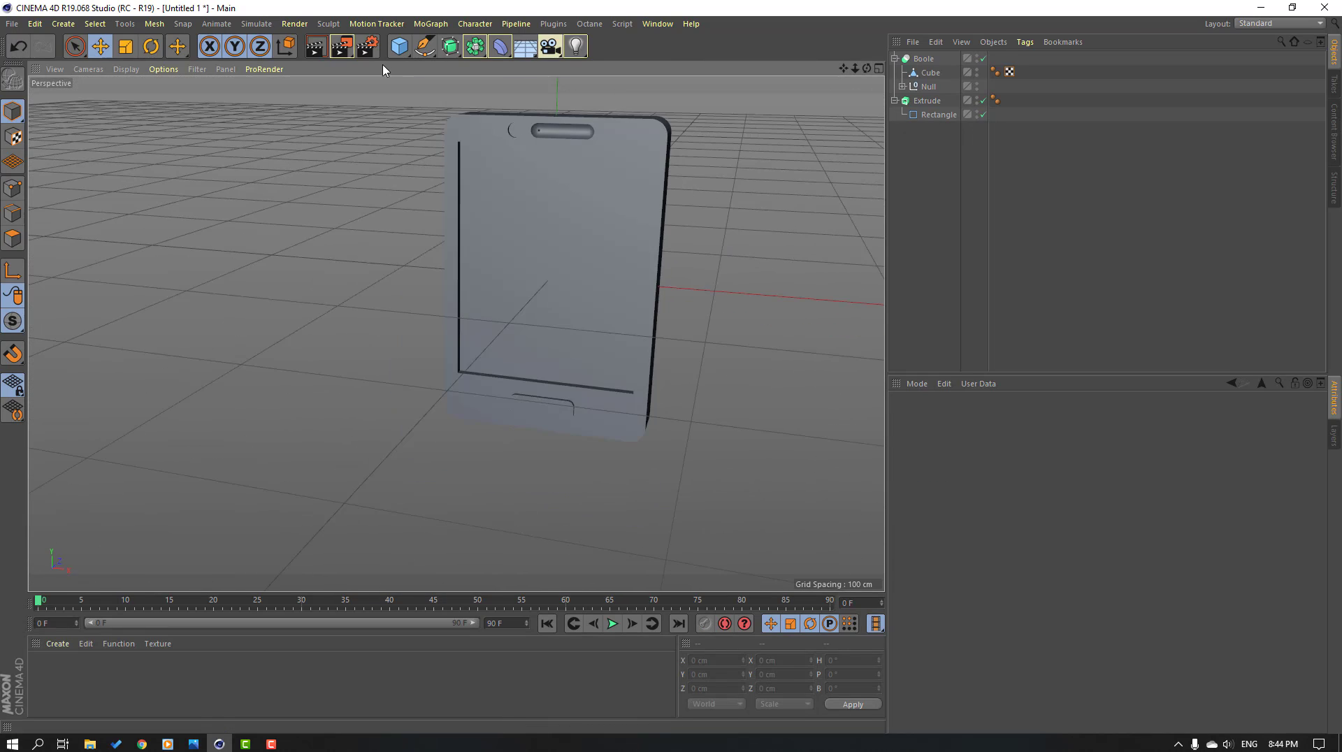
Add a cube flattened to about 101.6 x 103.8 x 0 cm and place it in front of the phone at about Z -82.6 cm
left_click_drag(400, 53, 520, 68)
scroll(531, 282, "down", 2)
left_click_drag(575, 251, 582, 282)
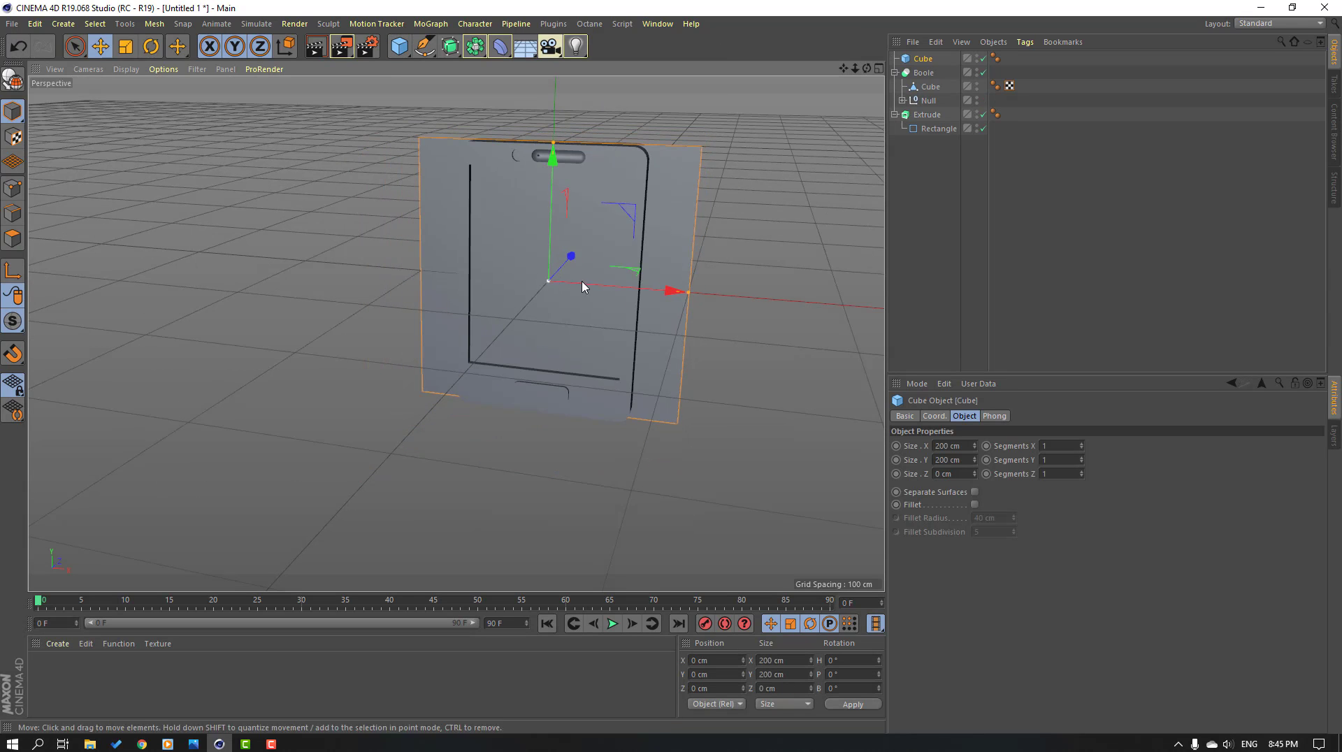
left_click_drag(688, 295, 631, 297)
left_click_drag(552, 156, 482, 318)
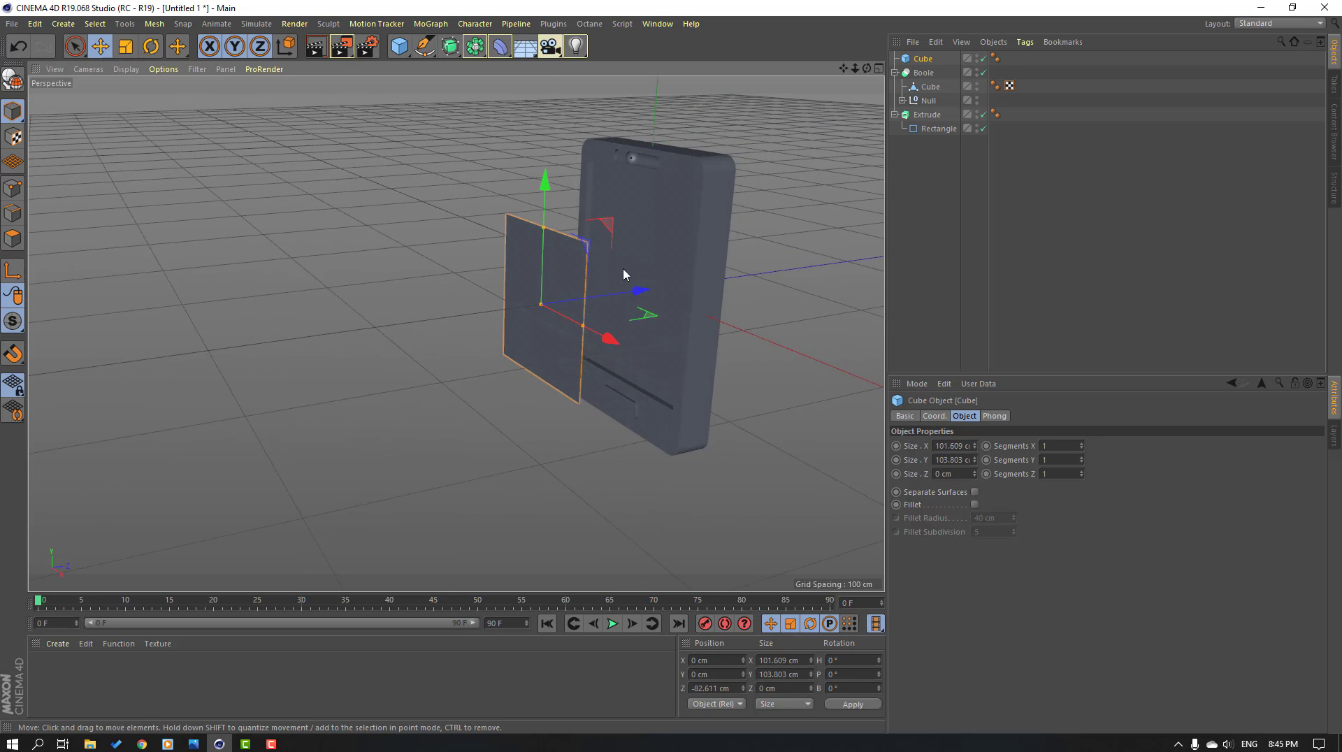
Reduce the flat cube's height to about 73 cm and set its thickness to 6 cm
scroll(624, 275, "up", 5)
left_click_drag(426, 184, 419, 198)
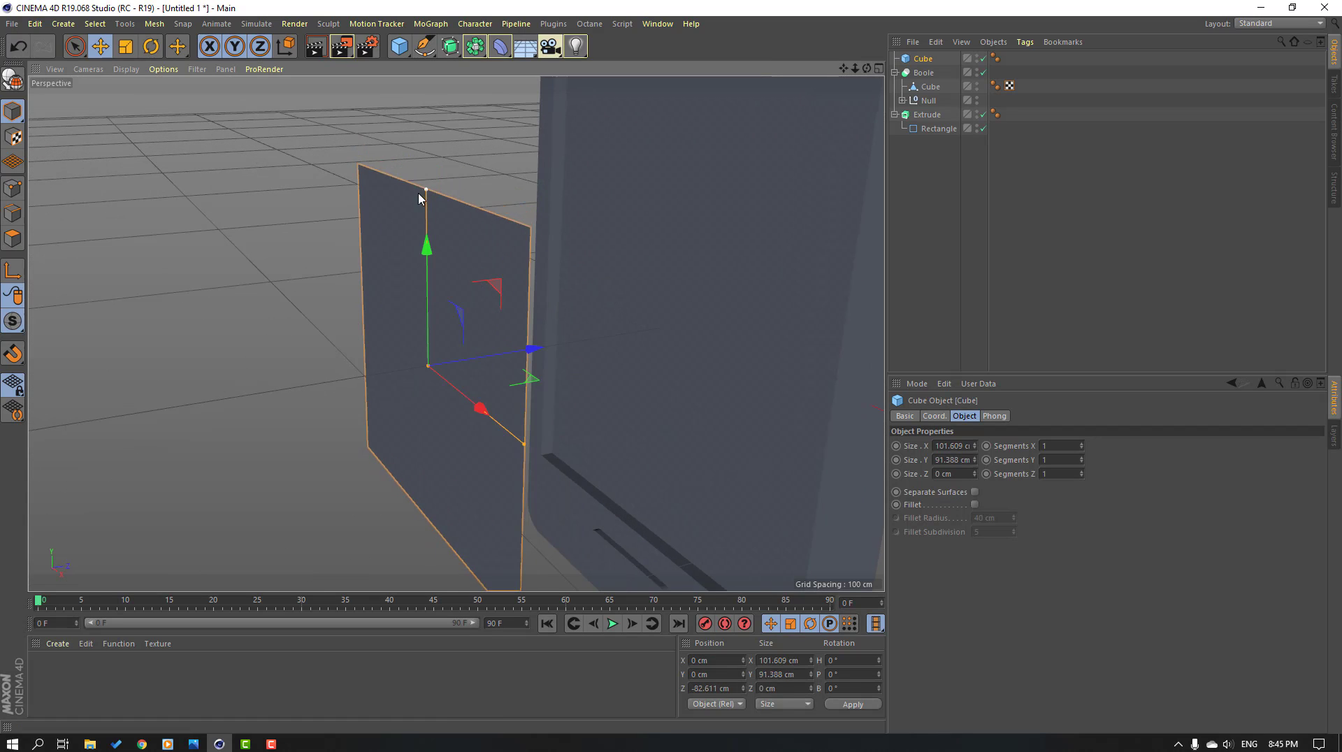
left_click_drag(419, 197, 423, 241)
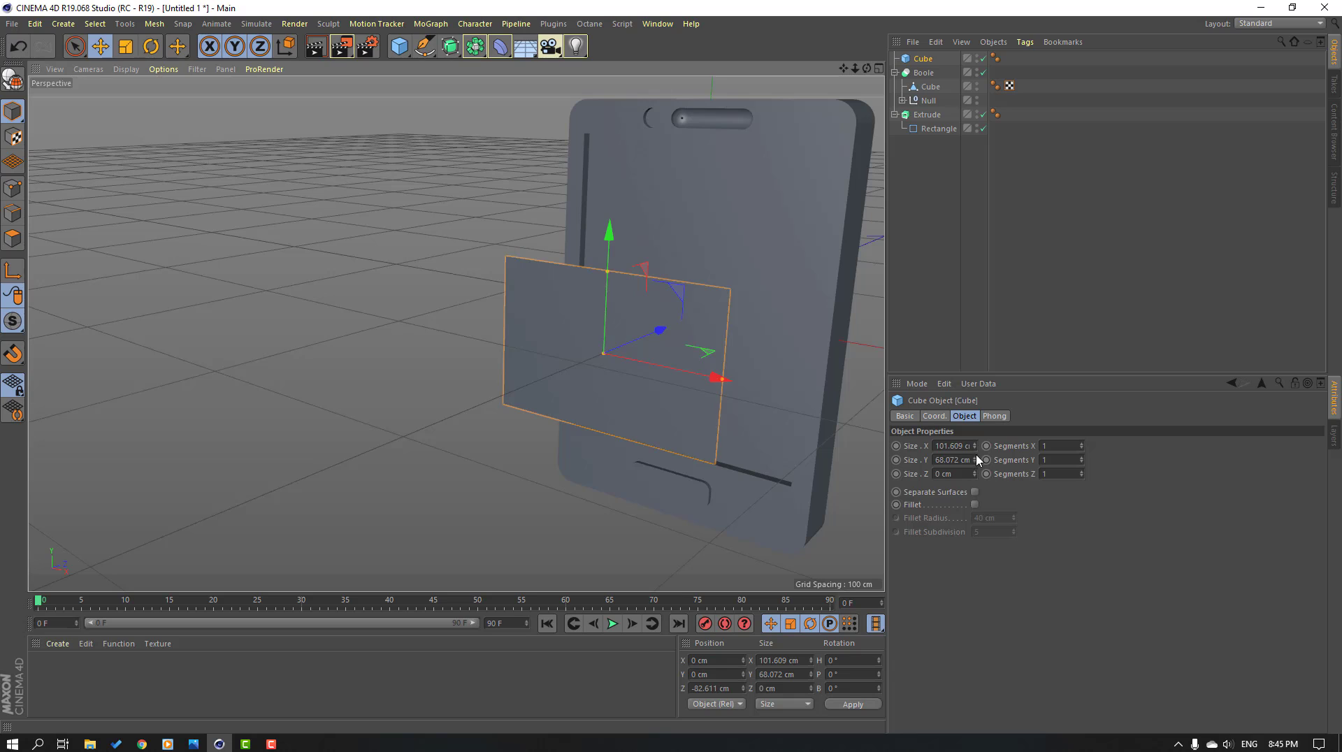
left_click_drag(975, 459, 975, 447)
scroll(703, 338, "up", 2)
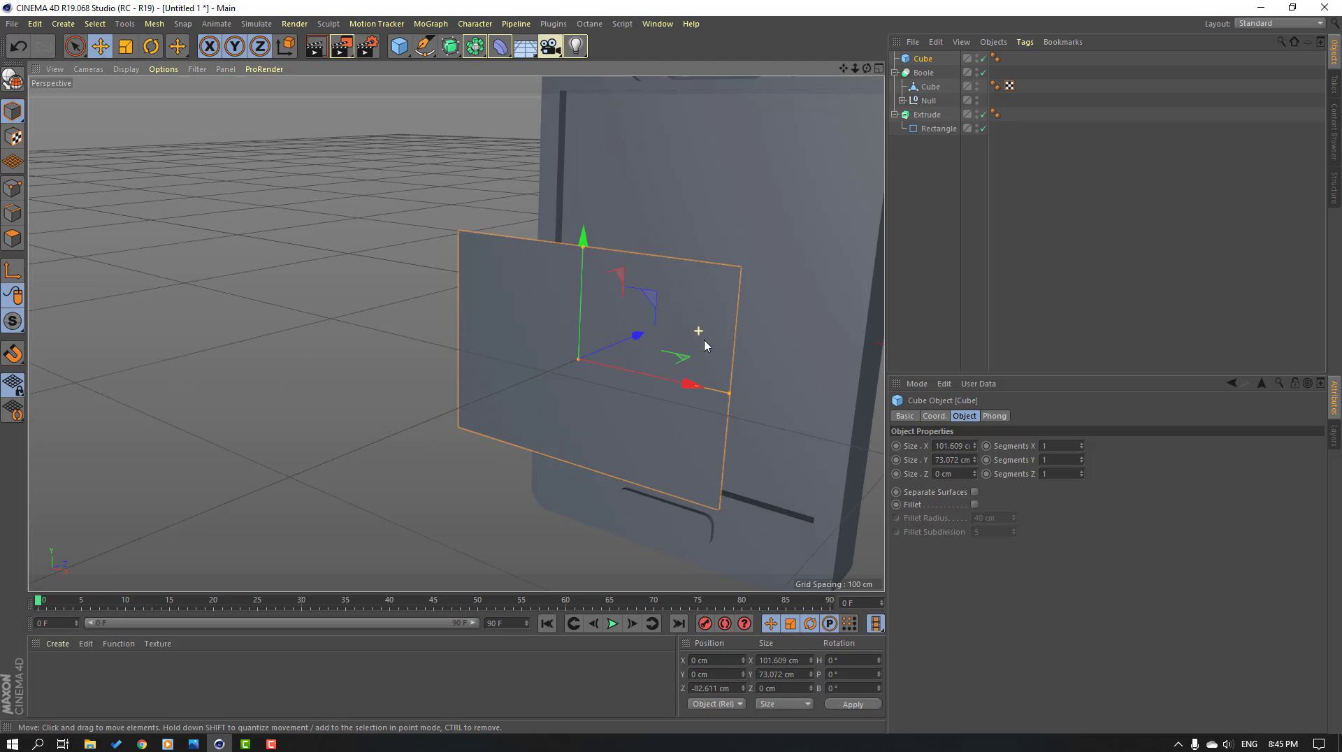
left_click_drag(654, 360, 806, 451, "alt")
left_click_drag(974, 473, 974, 459)
Move the panel onto the screen at about Y 13.1 cm and Z -14.4 cm, and resize it to about 84 x 55.6 cm
left_click_drag(651, 366, 519, 379, "alt")
left_click_drag(635, 336, 697, 237)
left_click_drag(622, 294, 745, 290, "alt")
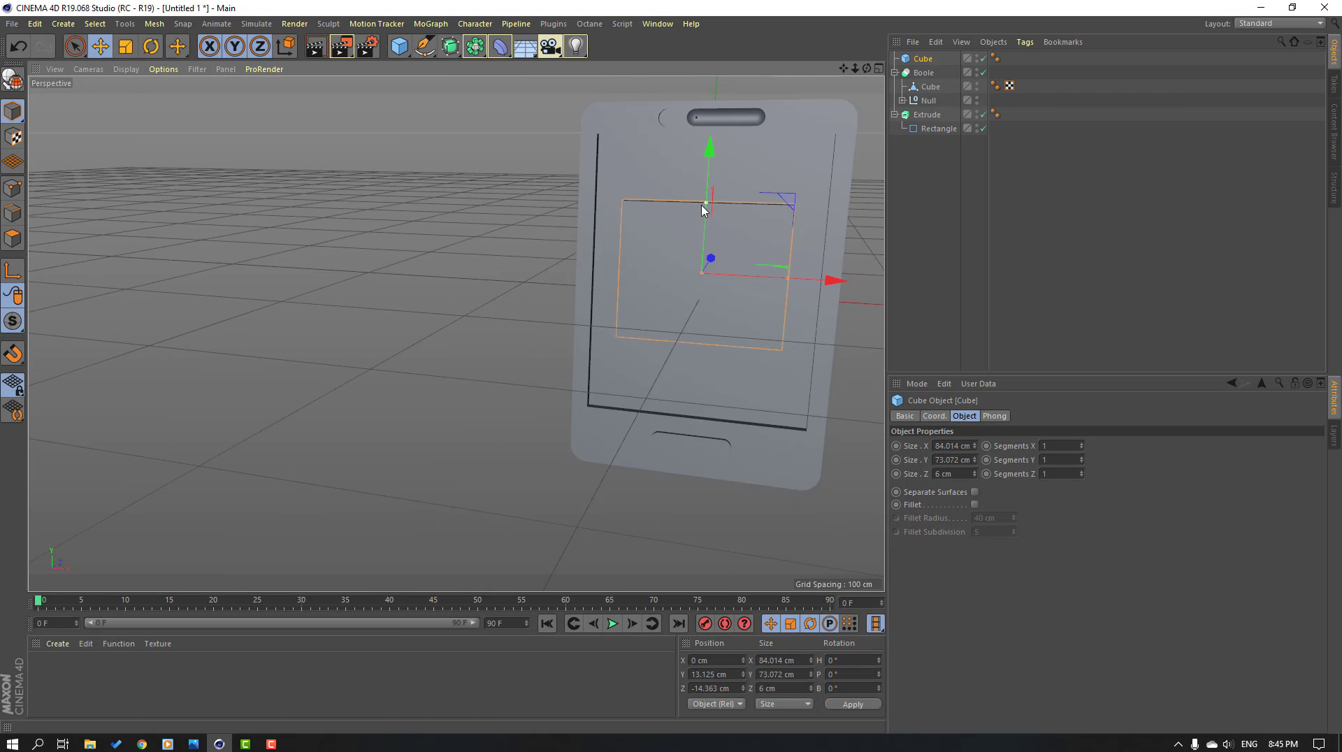
left_click_drag(706, 208, 704, 216)
Convert the panel cube to an editable polygon object and switch to edge mode
scroll(730, 263, "up", 4)
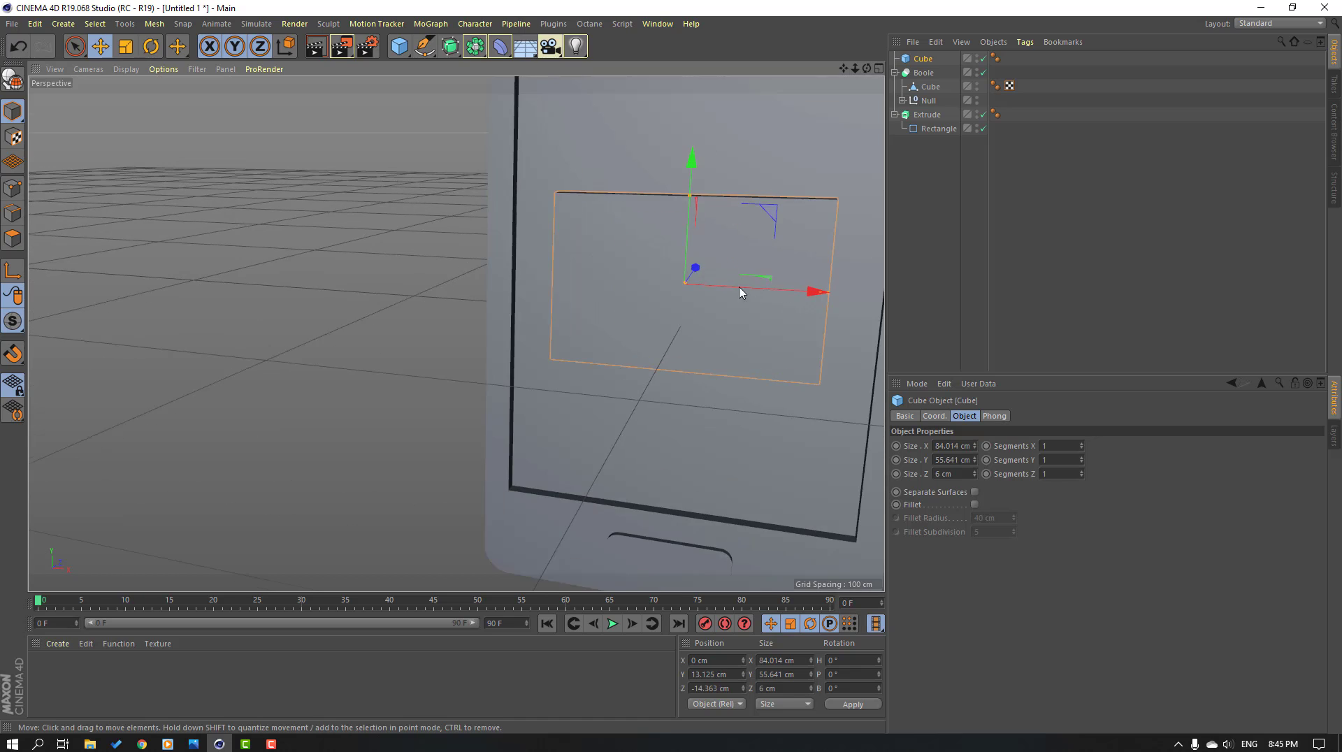
left_click_drag(740, 290, 563, 326, "alt")
right_click_drag(564, 327, 594, 308, "alt")
left_click_drag(593, 308, 564, 308, "alt")
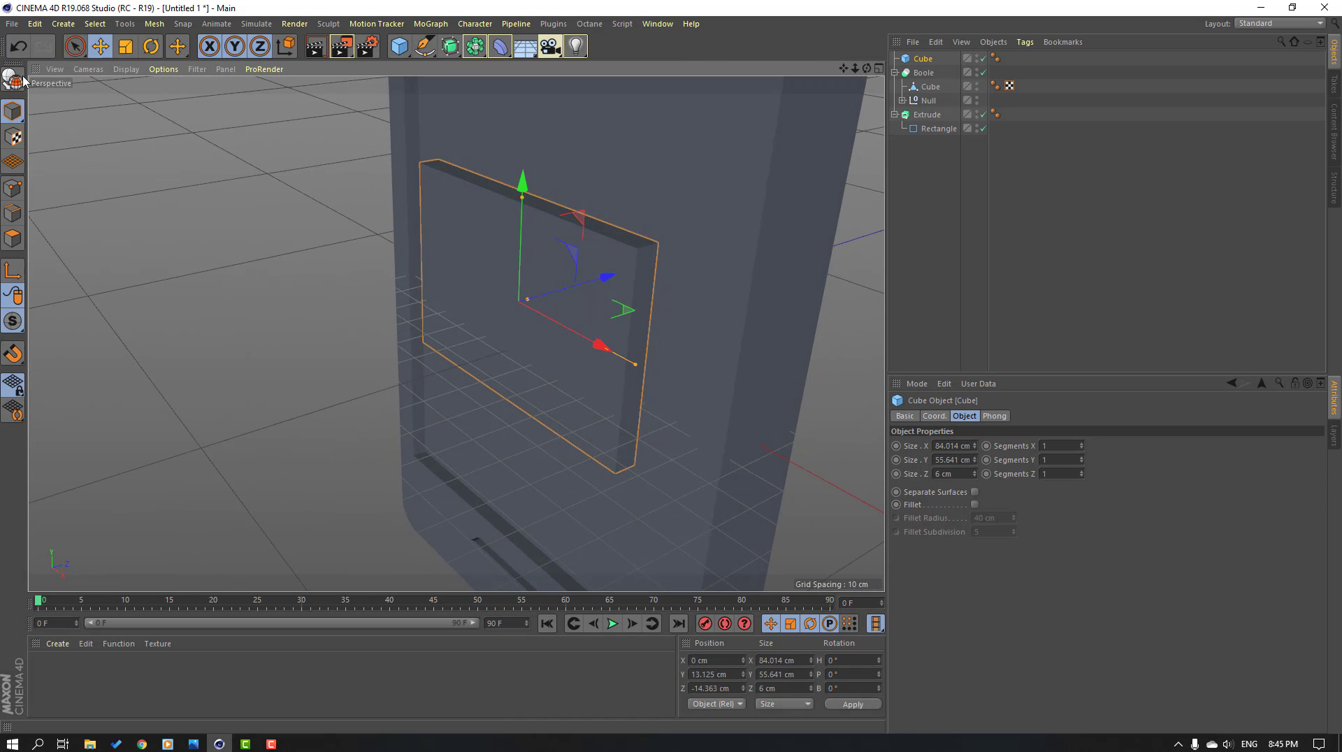
key("c")
left_click(21, 217)
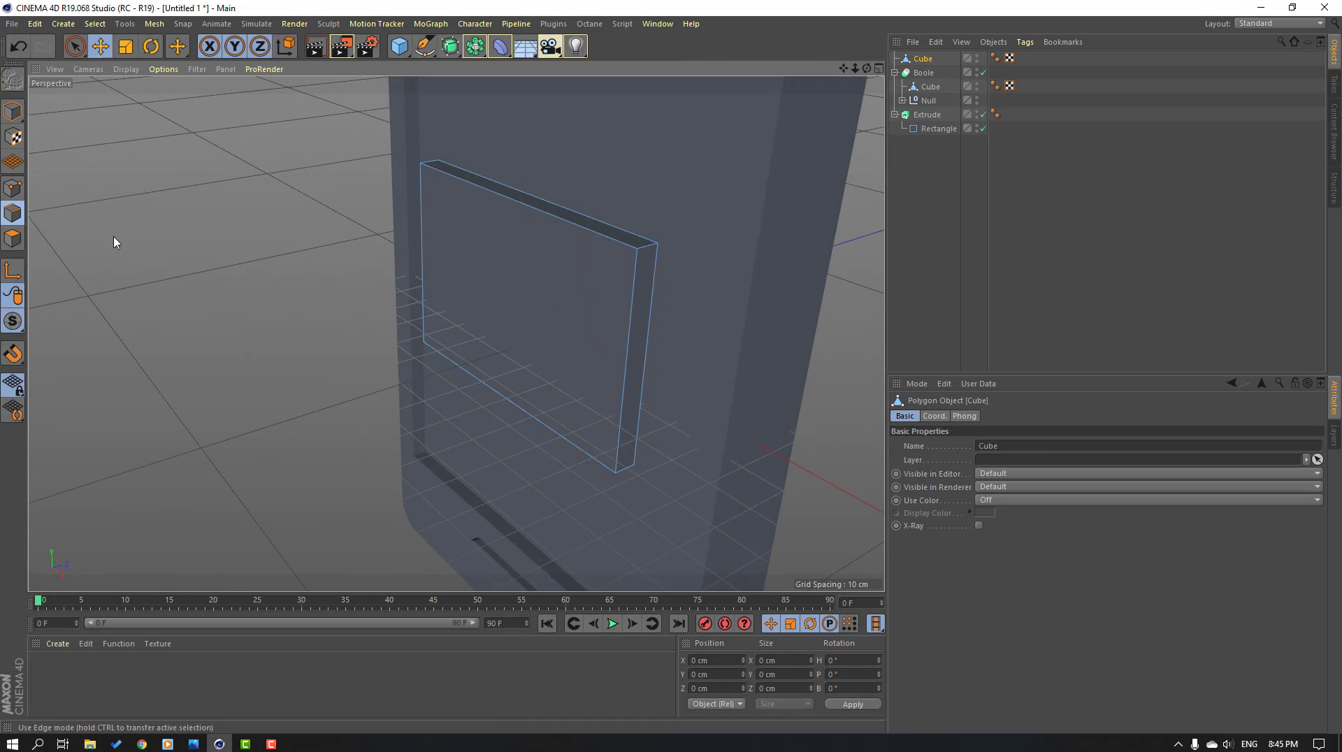
Bevel the panel's four short corner edges with an offset of about 10.67 cm and 20 subdivisions, and return to model mode
left_click(641, 241)
left_click(428, 161, "shift")
left_click_drag(701, 414, 686, 272, "alt")
left_click(659, 556, "shift")
left_click_drag(627, 540, 264, 534, "alt")
left_click_drag(636, 419, 466, 507, "alt")
right_click(407, 287)
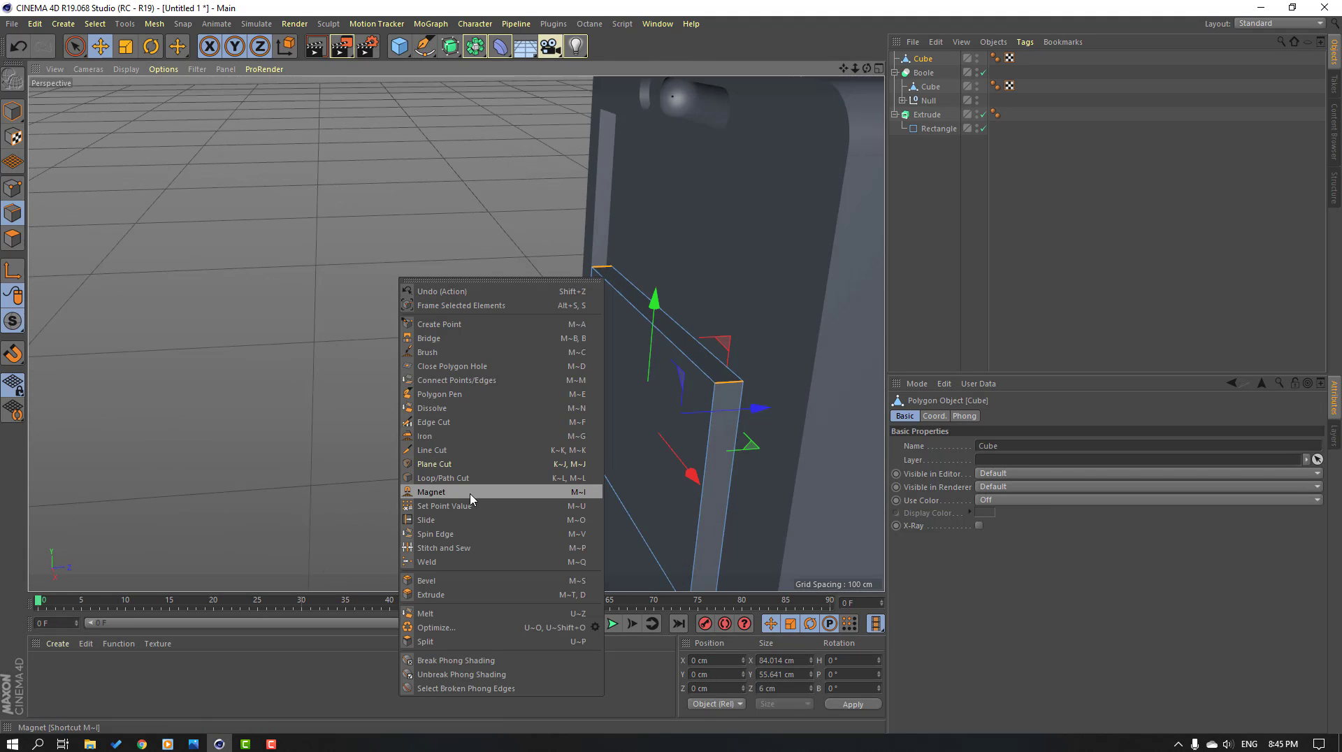
left_click(490, 581)
scroll(726, 388, "up", 4)
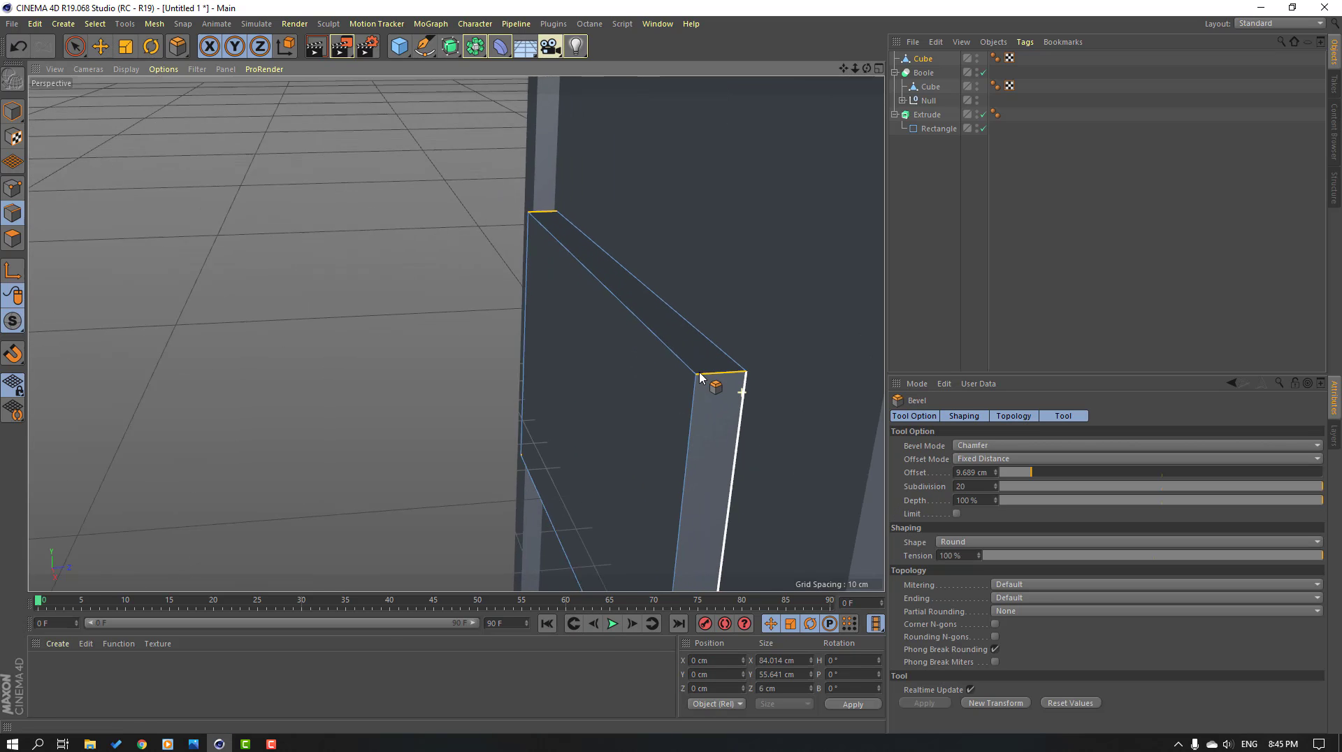
left_click_drag(704, 372, 727, 327)
left_click_drag(492, 419, 587, 413, "alt")
right_click_drag(587, 413, 430, 364, "alt")
left_click_drag(431, 369, 496, 361, "alt")
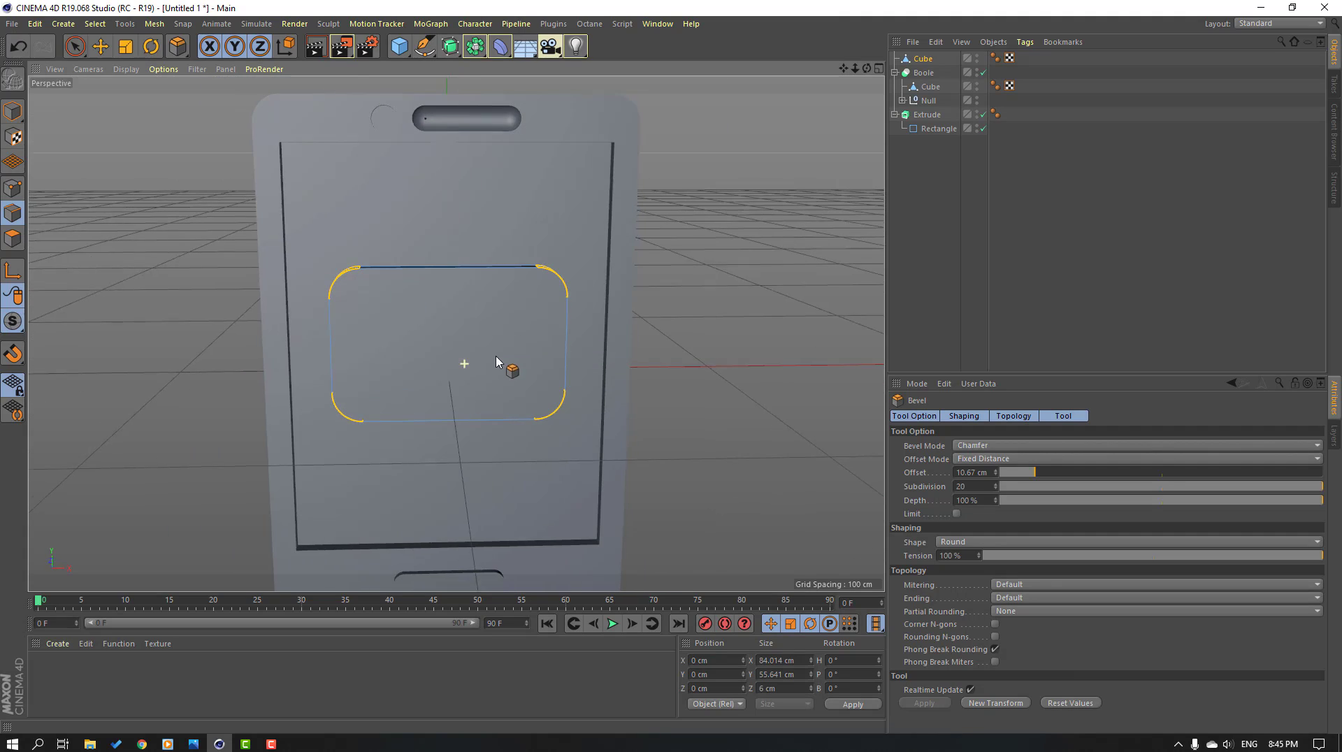
left_click(100, 46)
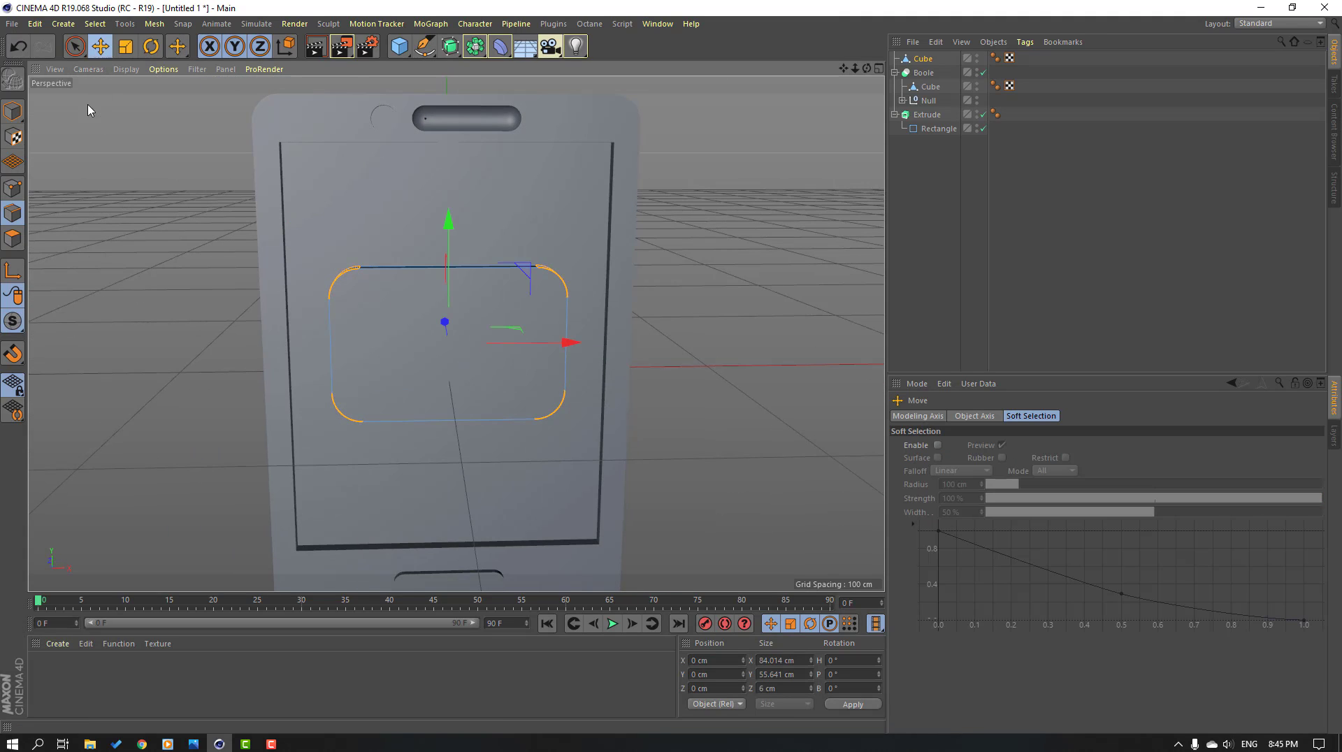
left_click(12, 110)
Draw a triangular play-icon spline with the Pen inside the rounded panel in the Front view, and return to the Perspective view
scroll(364, 364, "up", 2)
left_click_drag(364, 363, 683, 291, "alt")
left_click(459, 90)
left_click(420, 52)
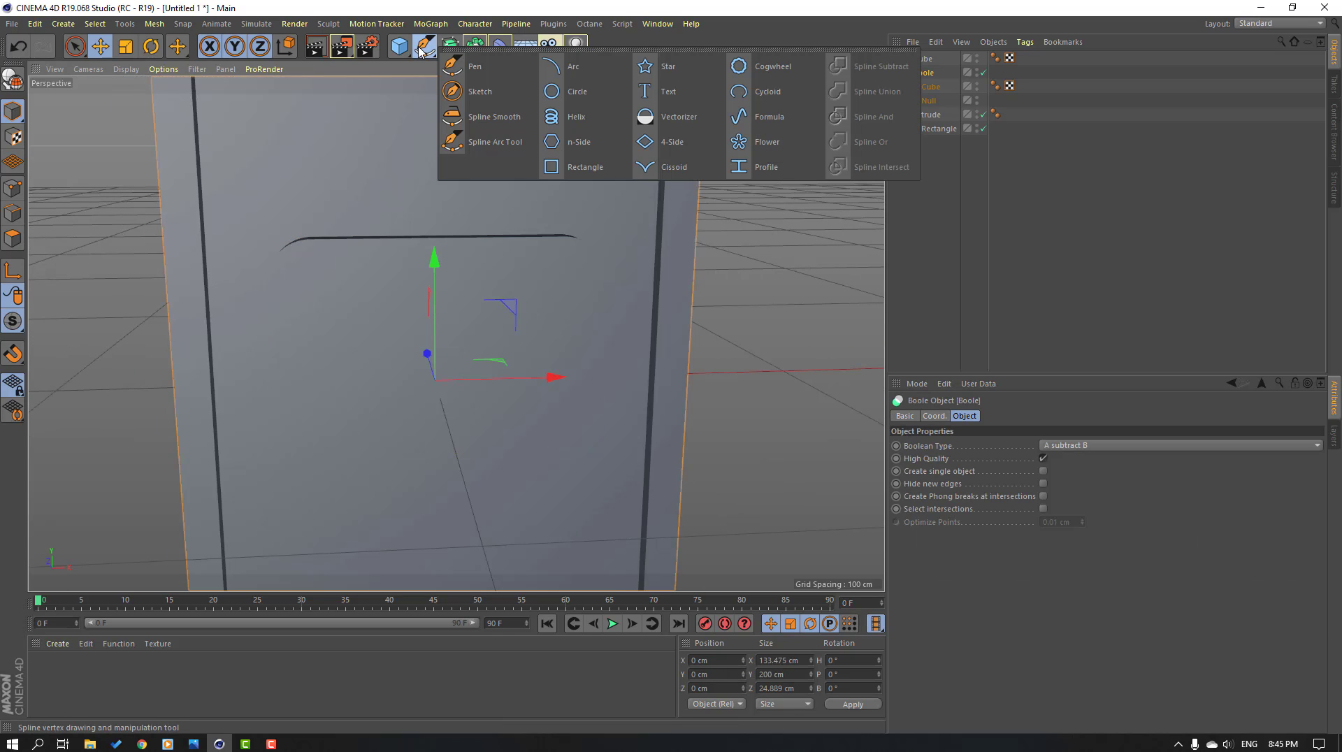
left_click(470, 66)
scroll(465, 360, "down", 3)
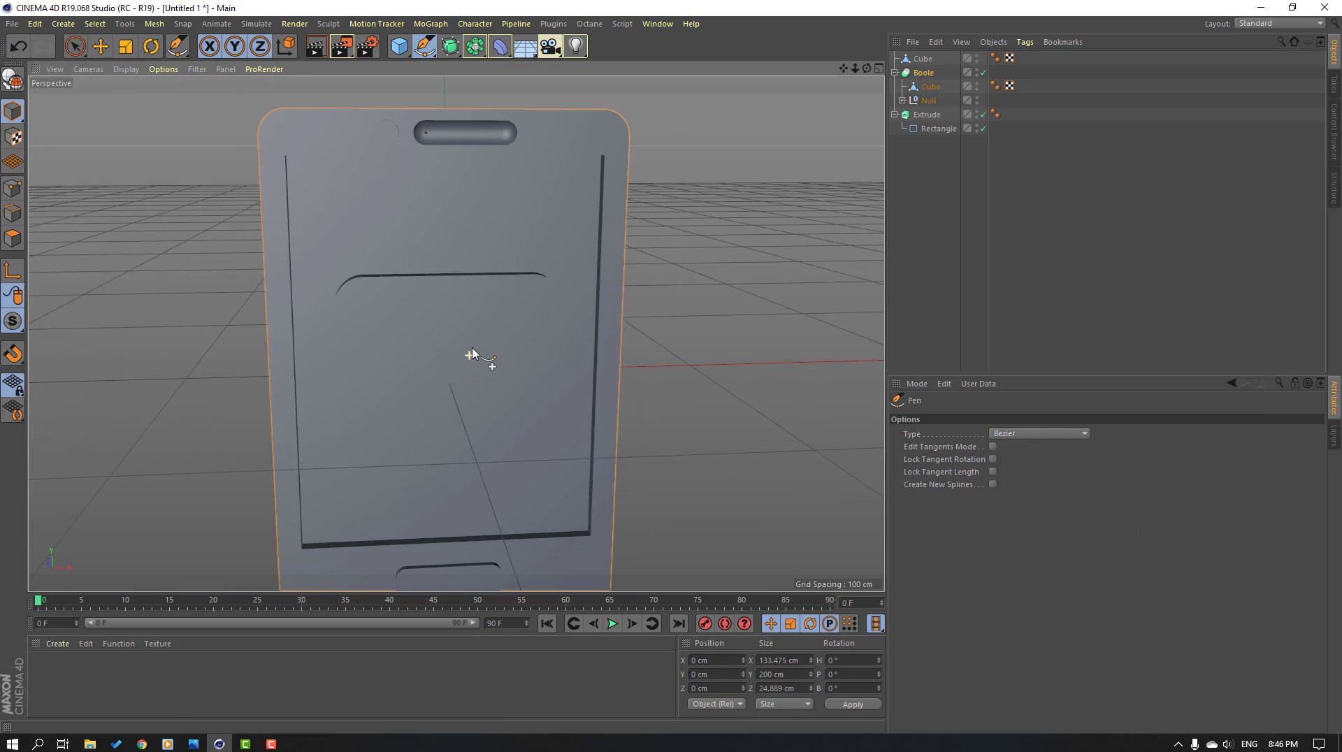
left_click(879, 69)
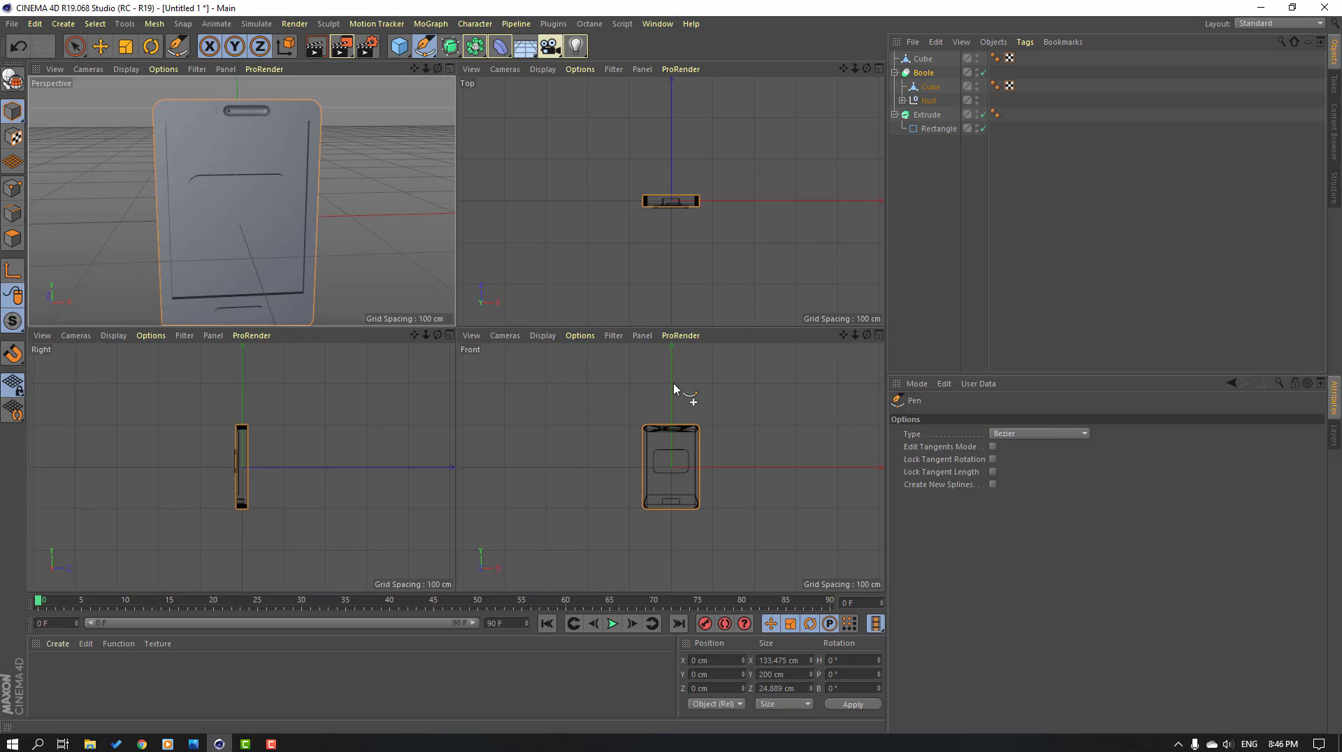
middle_click(577, 415)
scroll(422, 338, "up", 5)
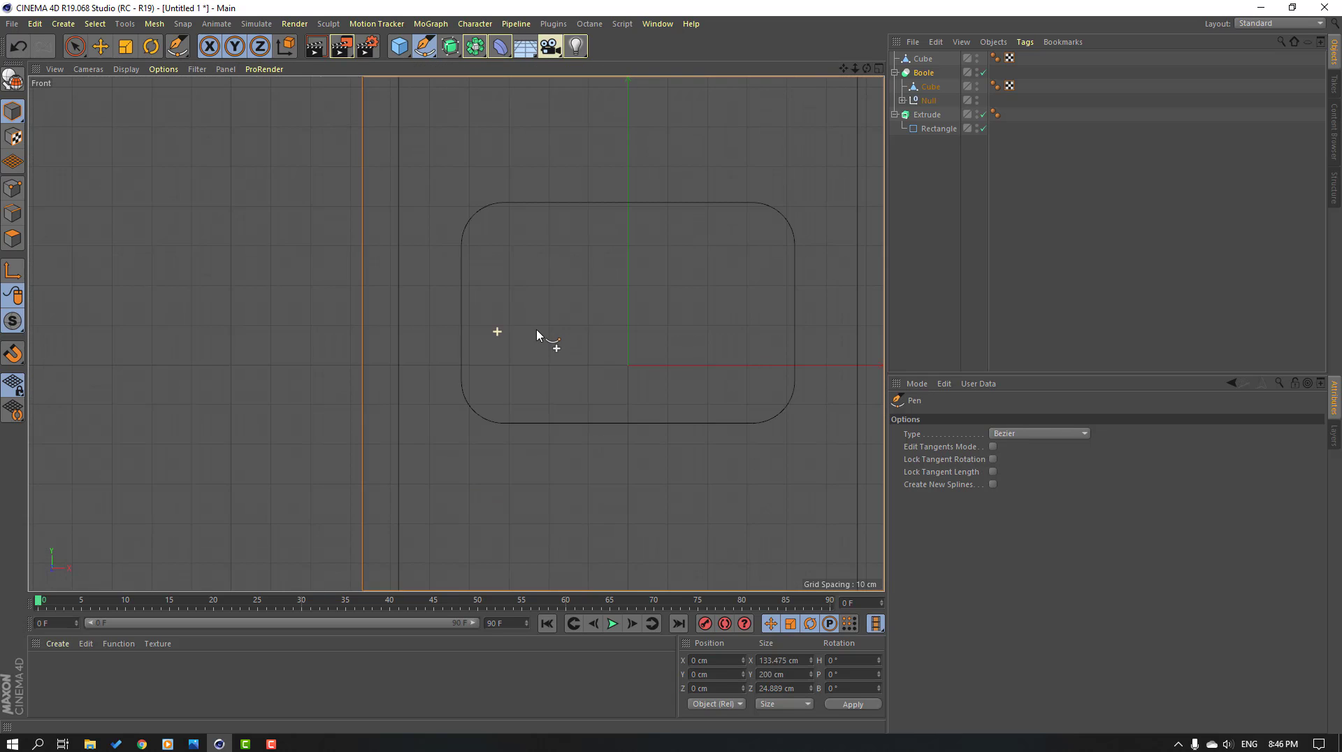
left_click(548, 248)
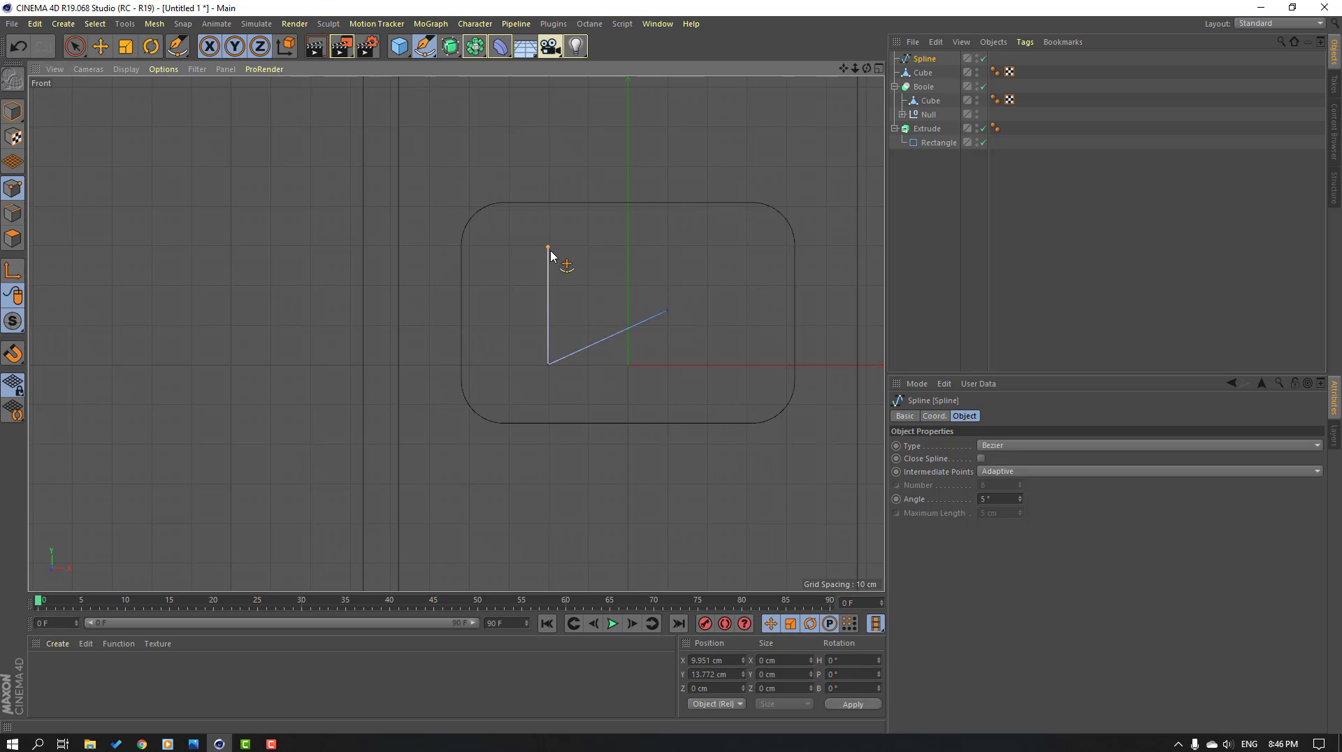
left_click(102, 48)
scroll(585, 389, "down", 5)
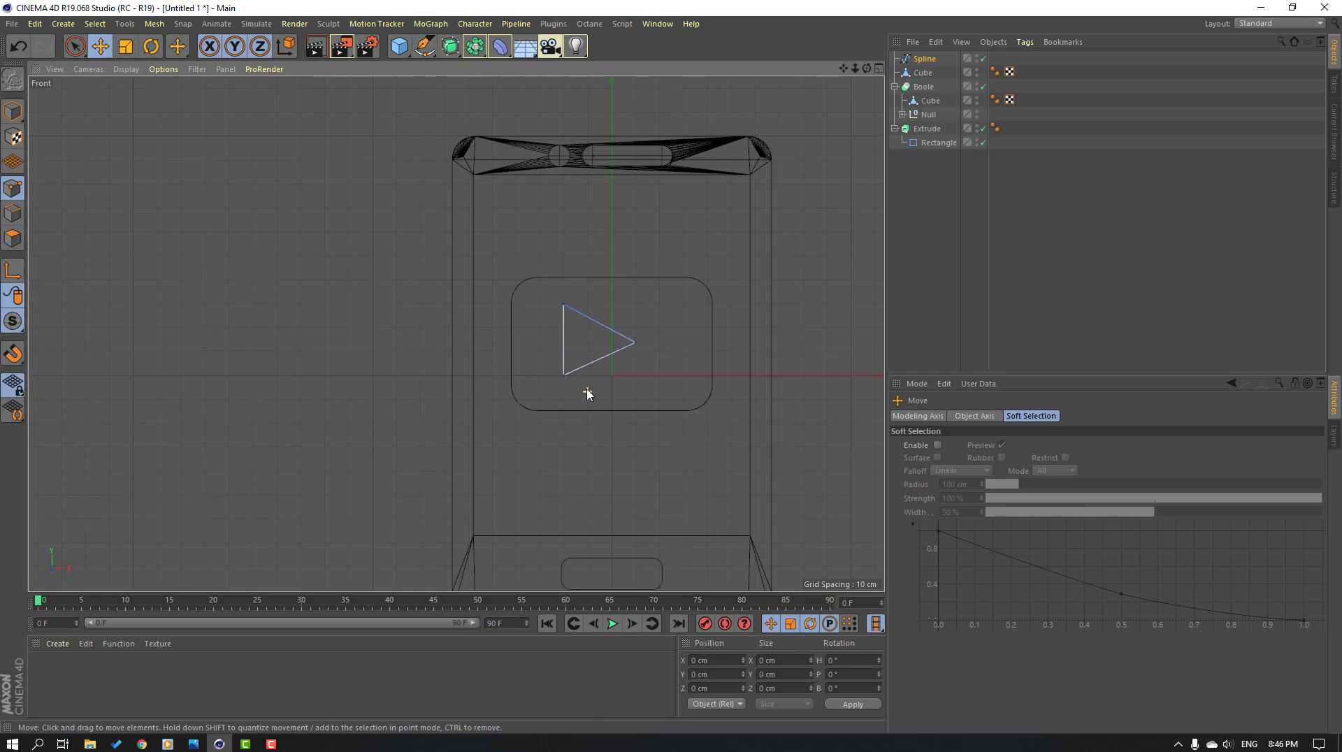
left_click(878, 68)
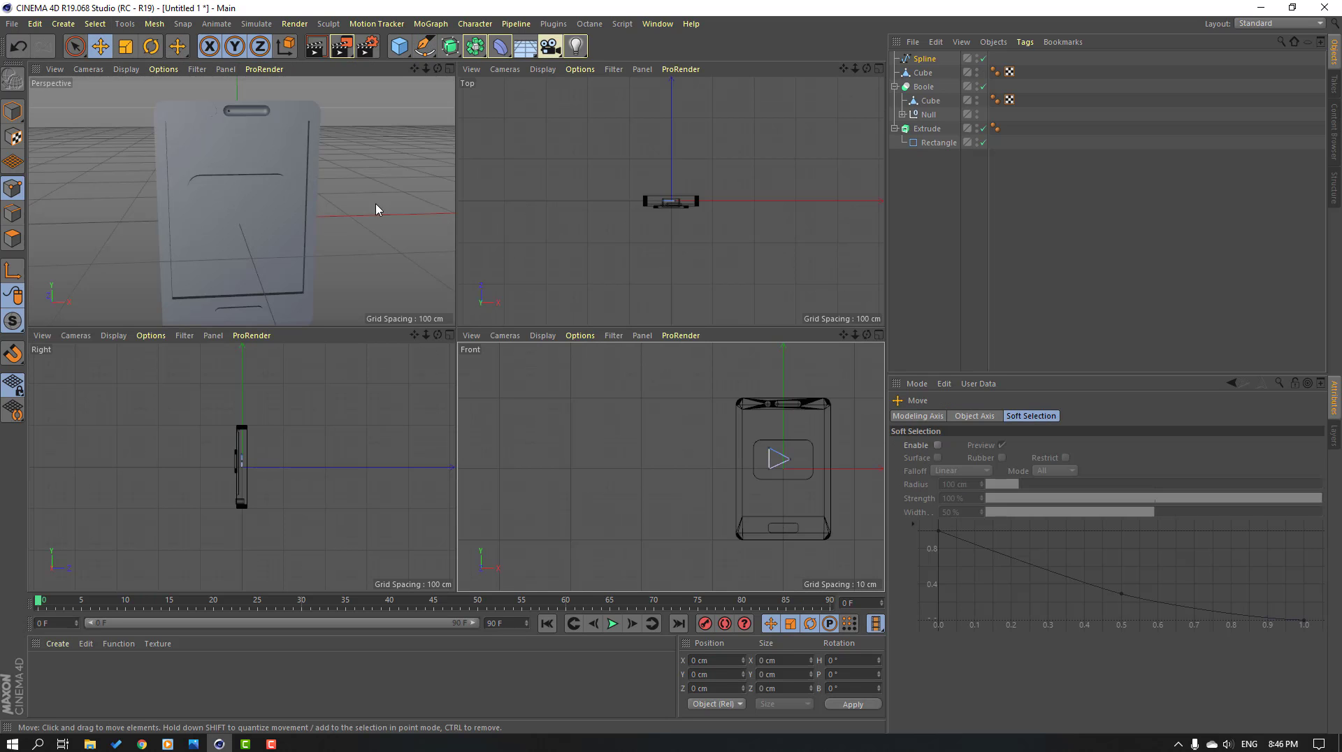
middle_click(392, 177)
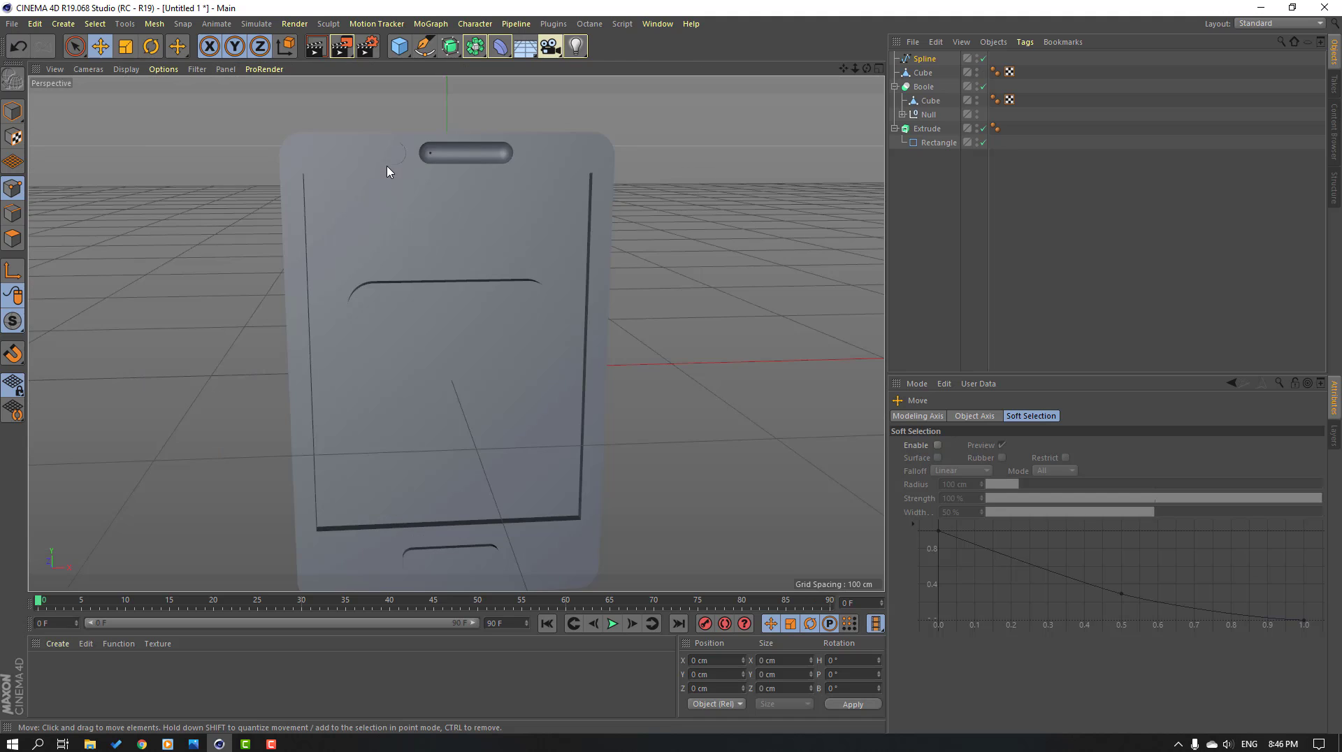
Return to model mode and move the triangle spline out in front of the phone to about Z -61.8 cm
left_click_drag(389, 203, 469, 451, "alt")
left_click(927, 58)
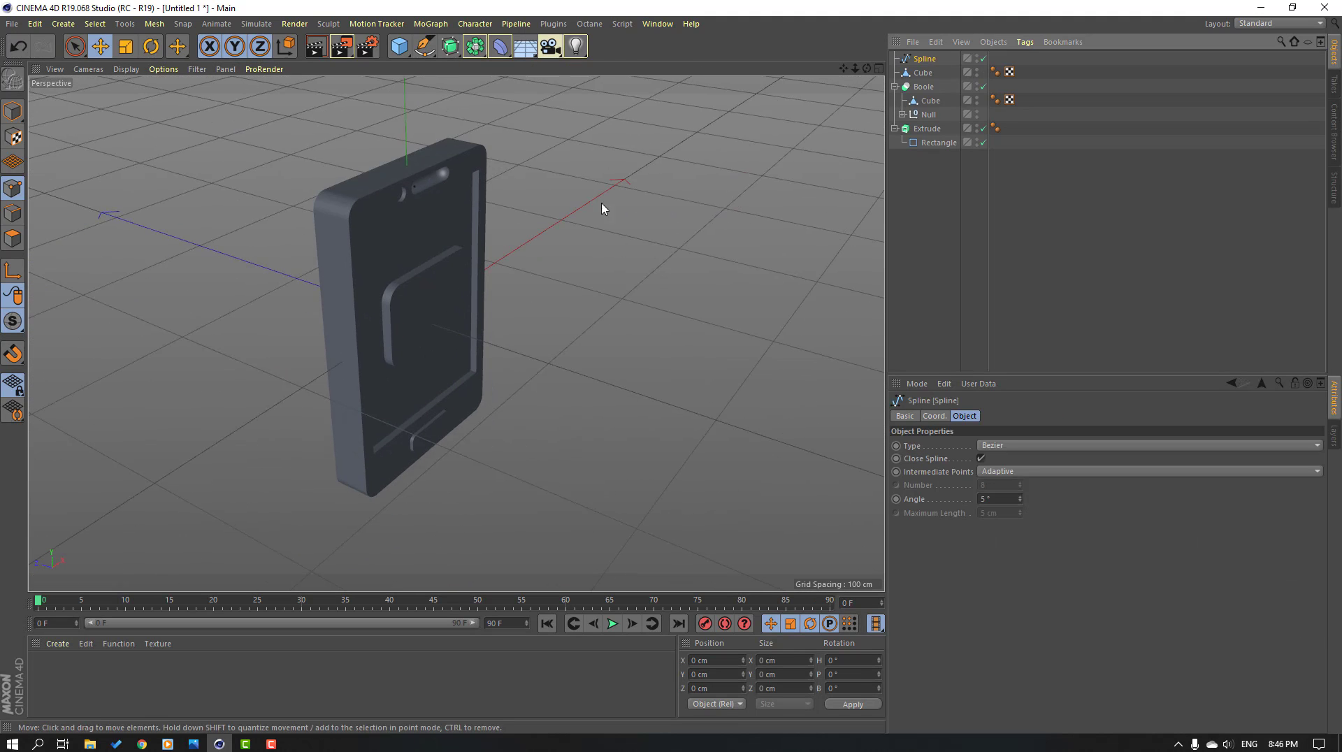
scroll(601, 207, "down", 3)
scroll(259, 242, "down", 4)
left_click(12, 111)
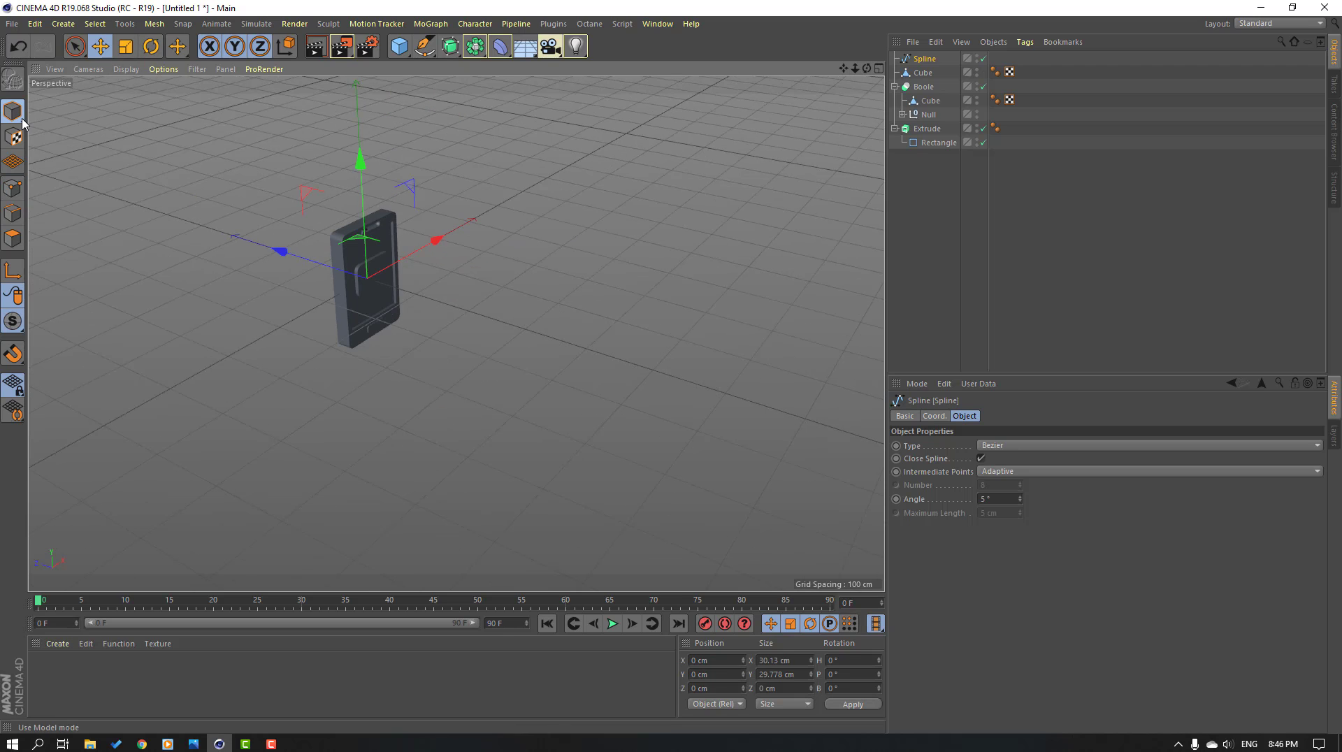
left_click_drag(310, 260, 338, 268)
right_click_drag(461, 299, 224, 288, "alt")
scroll(489, 323, "down", 10)
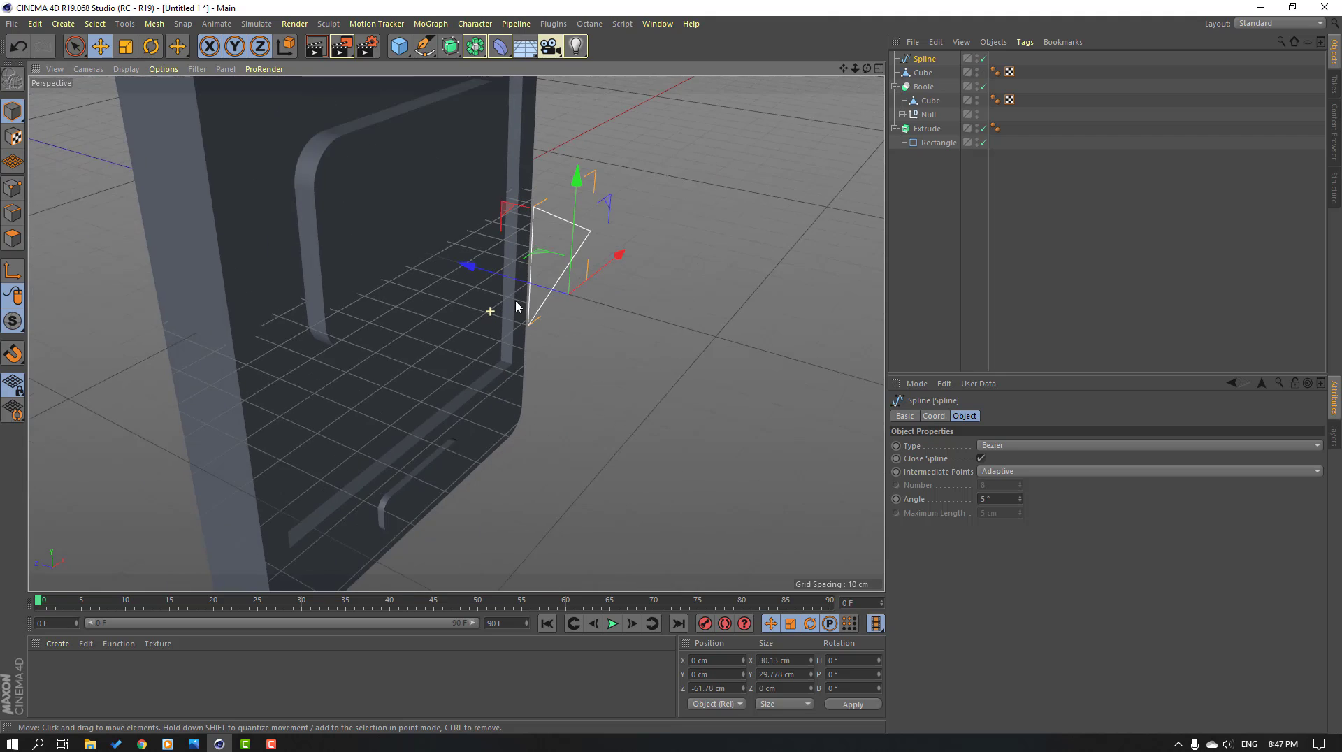
Add an Extrude generator, nest the triangle spline in it and set its Z movement to 10 cm
left_click(450, 46)
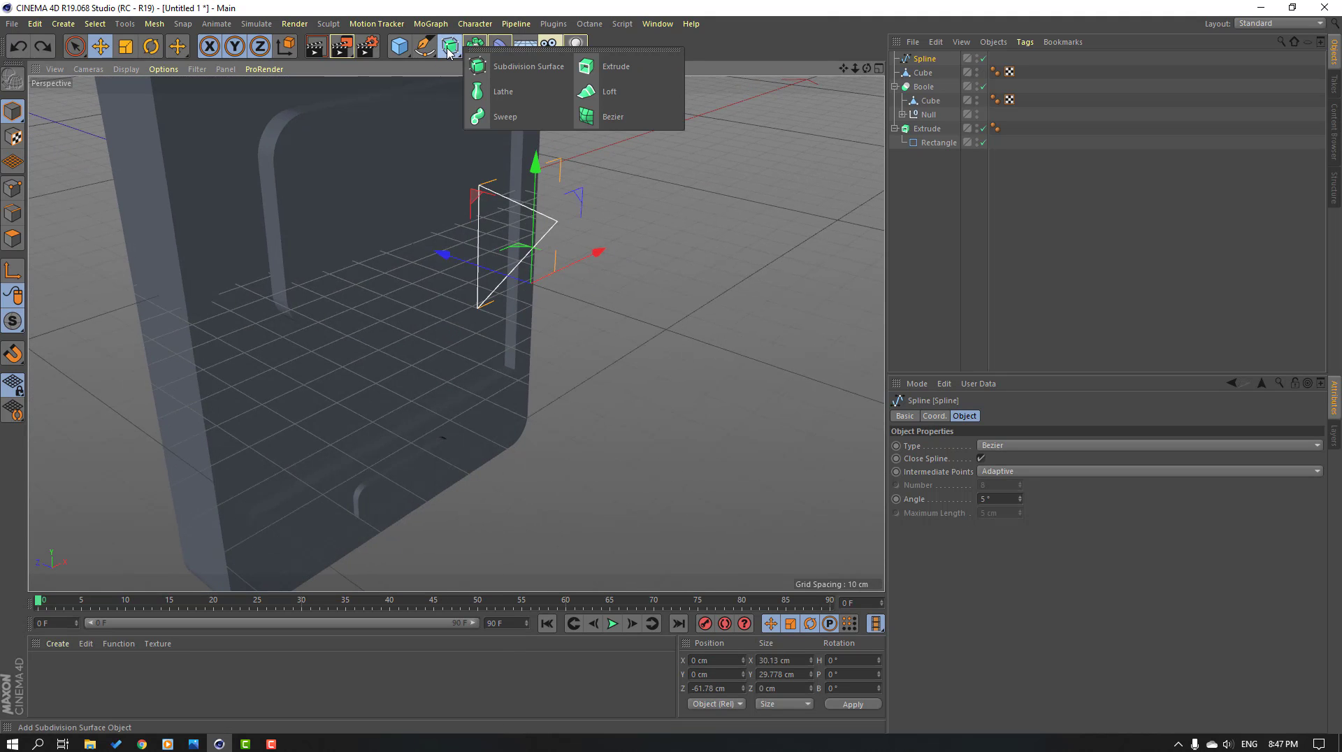
left_click(610, 70)
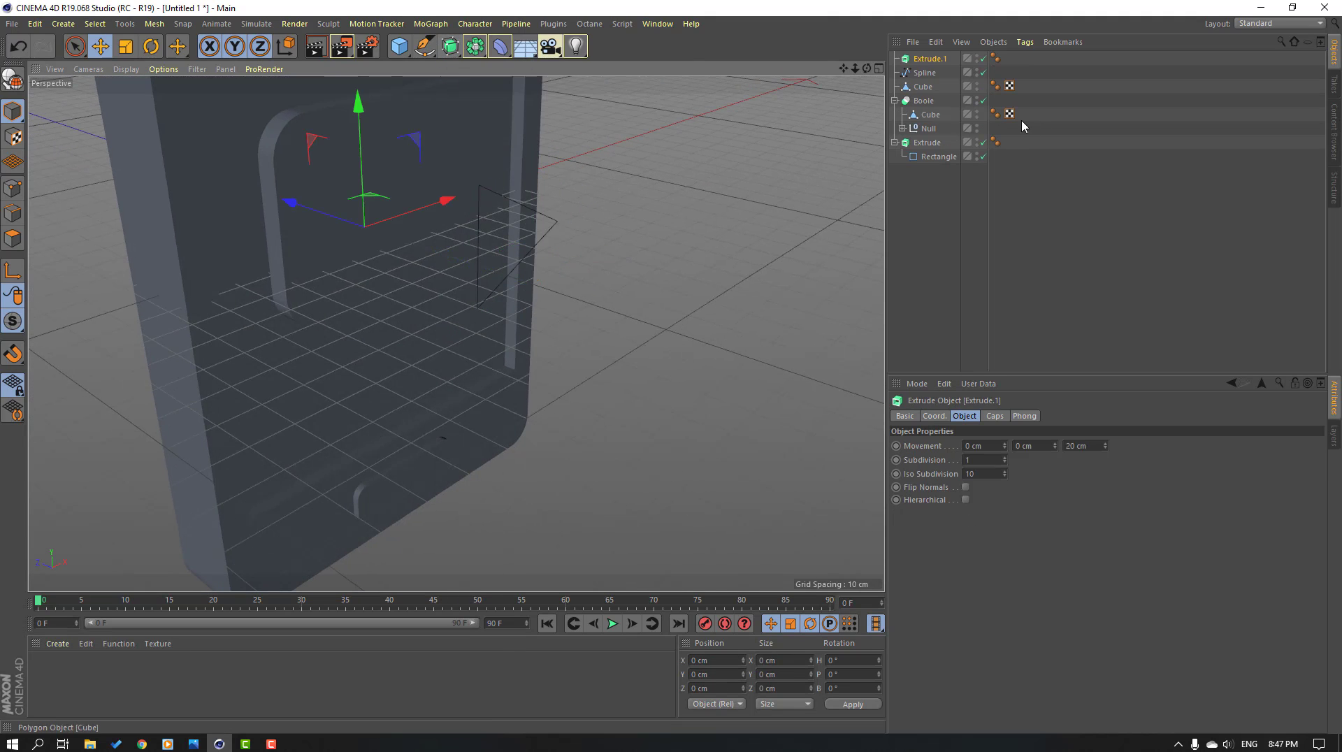
left_click(924, 73)
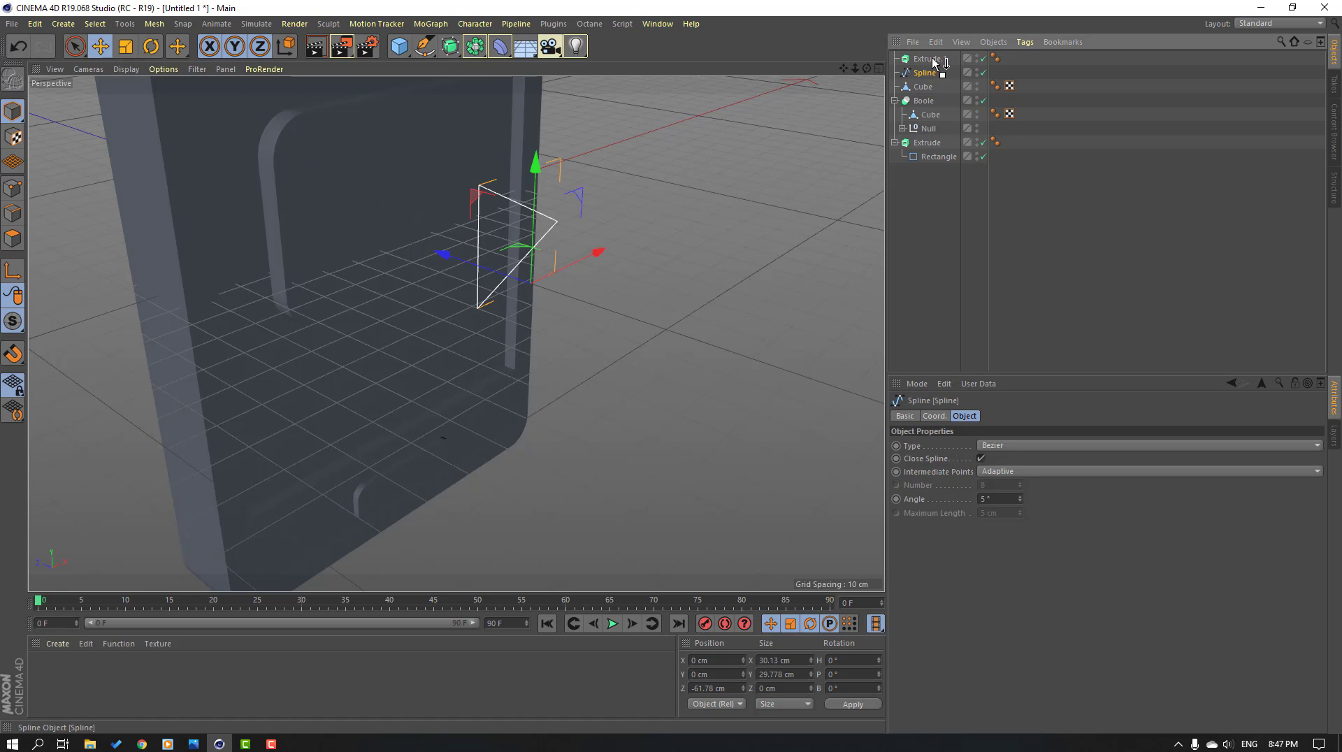
left_click_drag(937, 63, 933, 61)
scroll(494, 279, "up", 2)
left_click(934, 64)
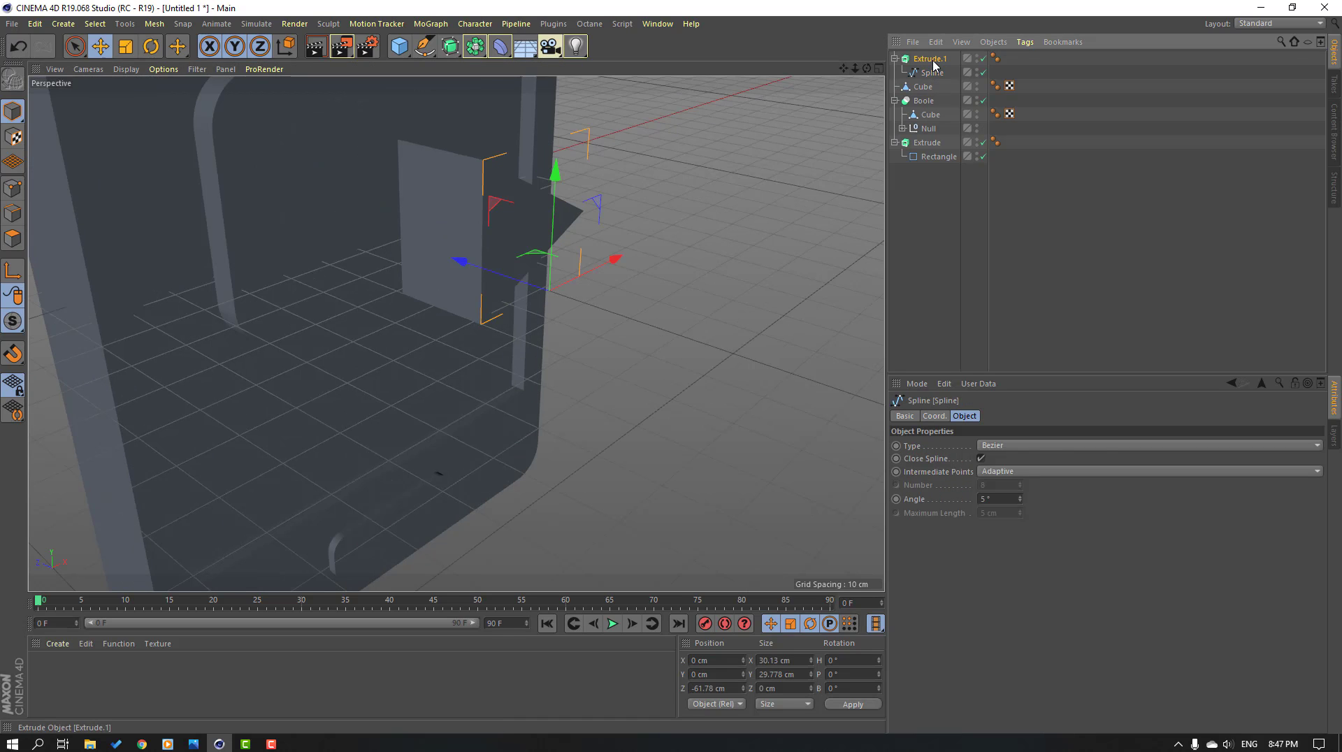
left_click(1098, 450)
type("10")
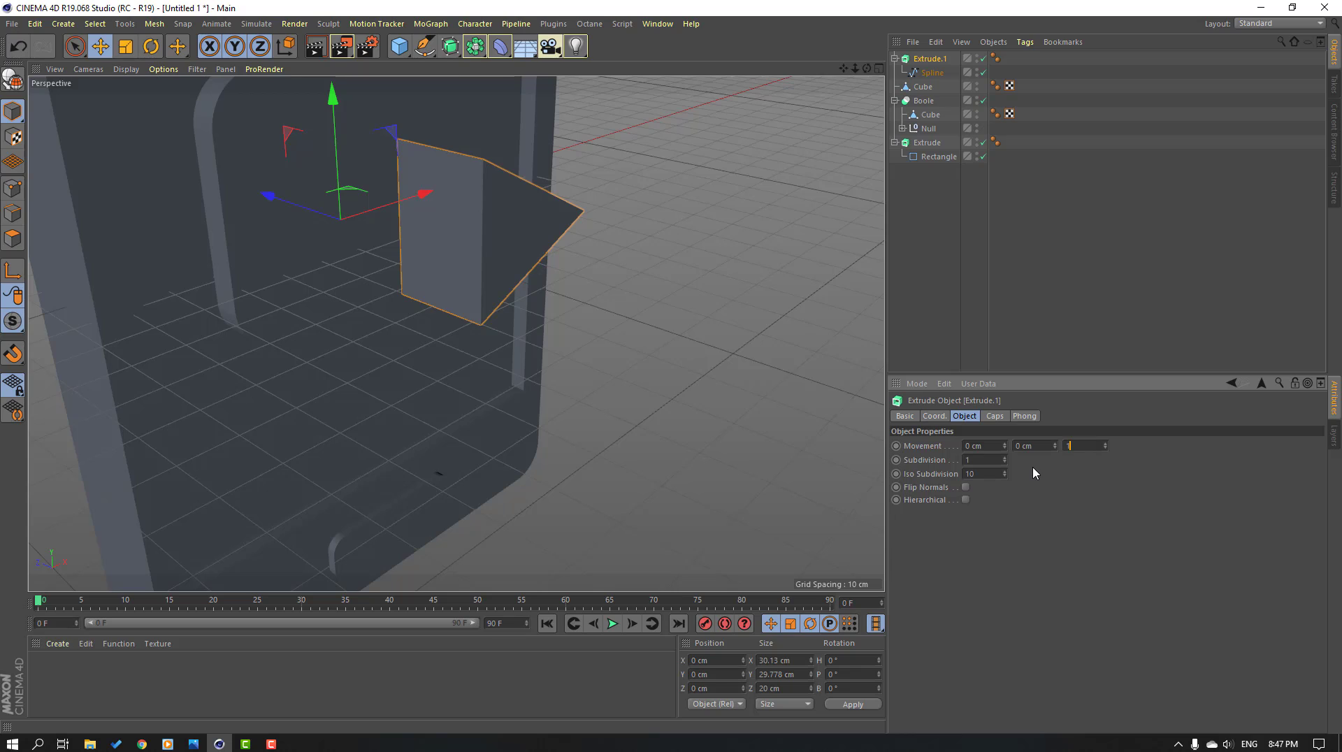
key("Return")
Move the extruded triangle back onto the rounded panel at about Z 40.7 cm and display the scene with Gouraud Shading (Lines)
mouse_move(370, 214)
left_mouse_down()
mouse_move(190, 183)
mouse_move(203, 188)
left_mouse_up()
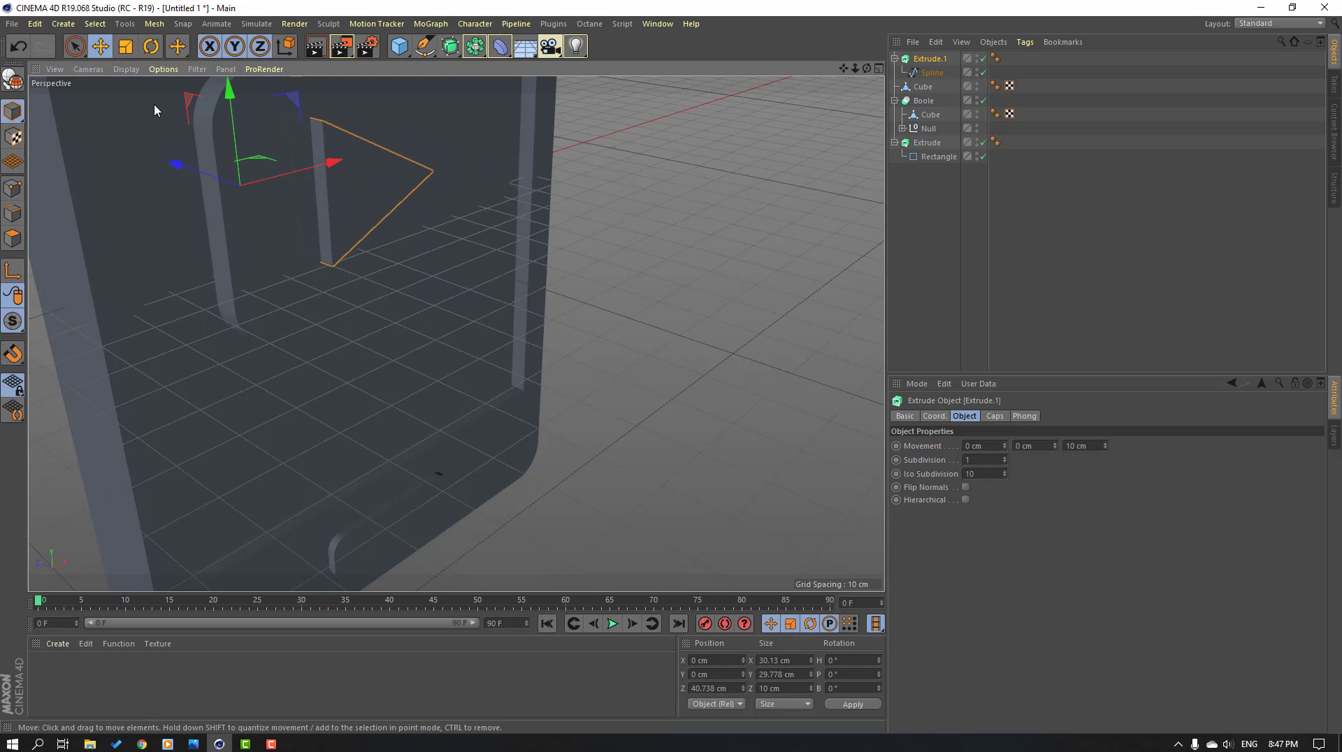
left_click(125, 68)
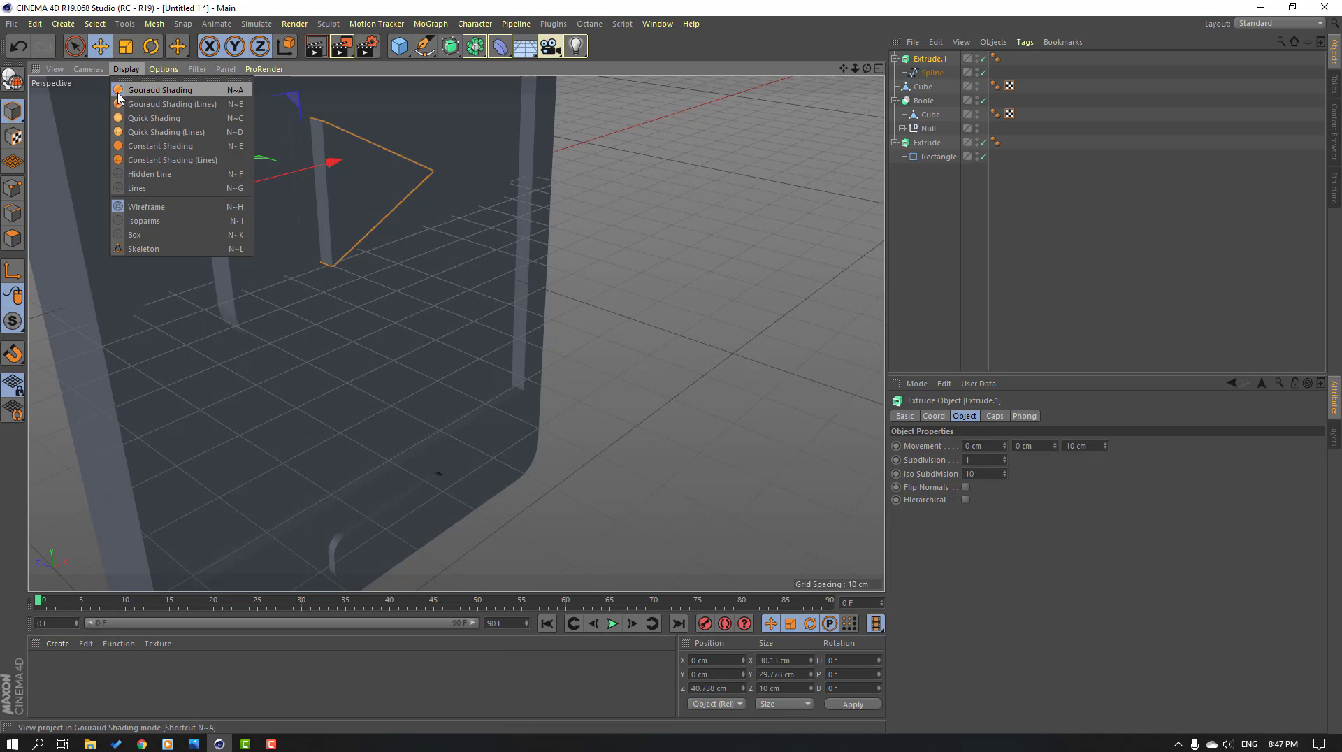
left_click(179, 109)
scroll(413, 203, "down", 3)
left_click_drag(674, 282, 467, 273, "alt")
scroll(405, 204, "down", 1)
left_click_drag(368, 237, 539, 212, "alt")
left_click(634, 237)
scroll(624, 237, "down", 3)
middle_click_drag(661, 192, 587, 244, "alt")
left_click_drag(575, 260, 526, 264, "alt")
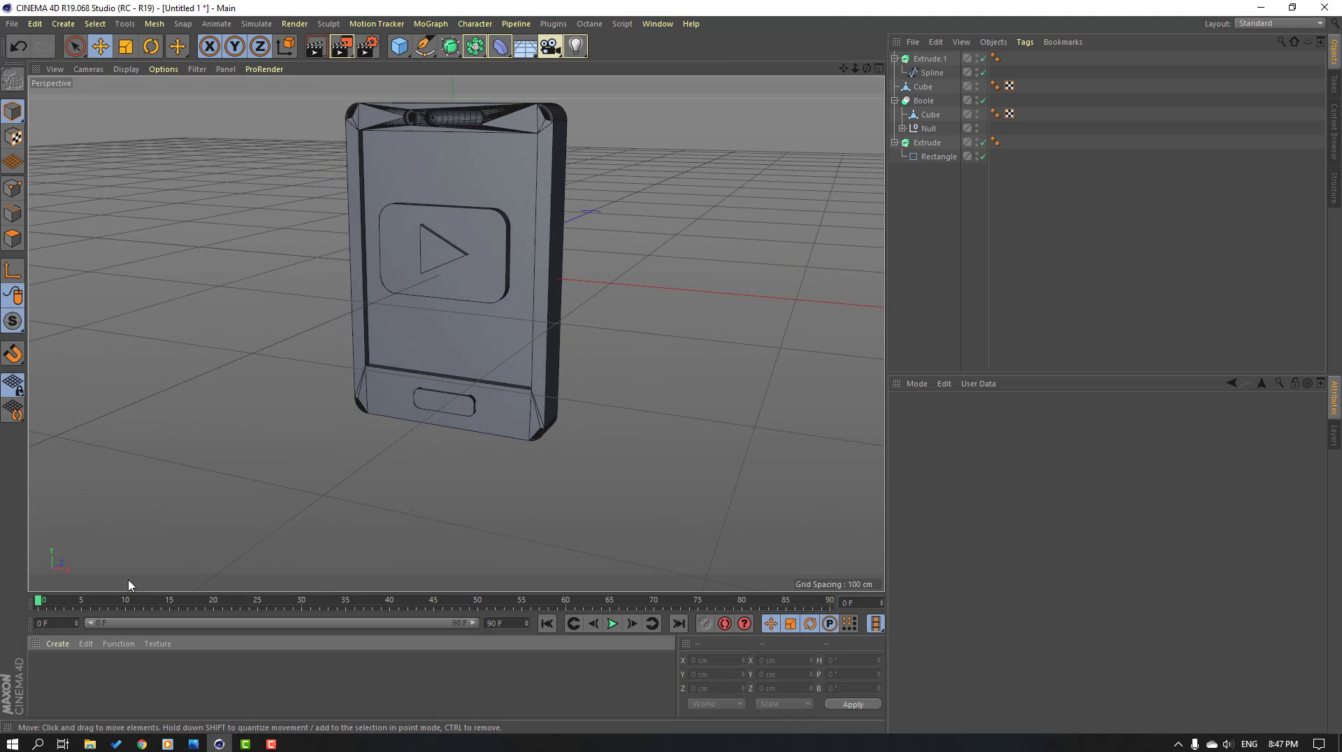
Create a new material, color it blue with H 242°, S 65% and V 93%, and apply it to the phone body
left_click(56, 644)
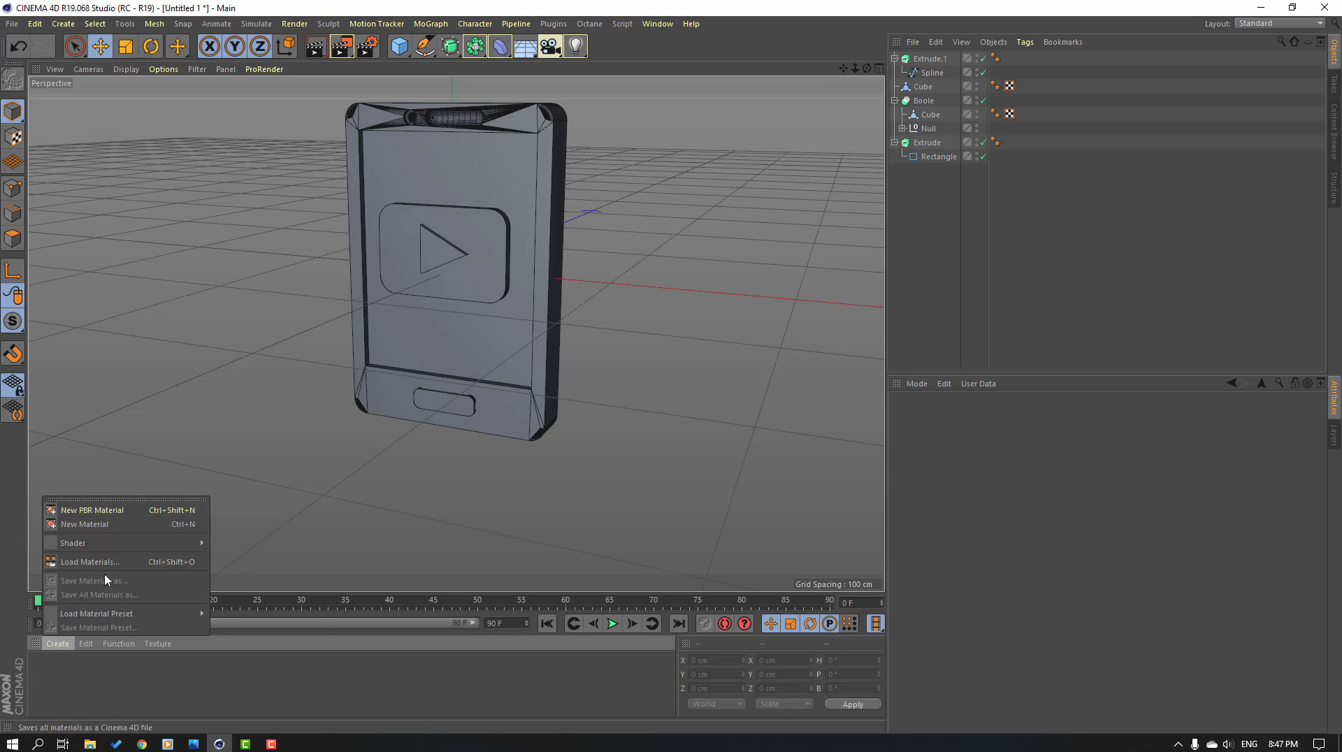
left_click(176, 524)
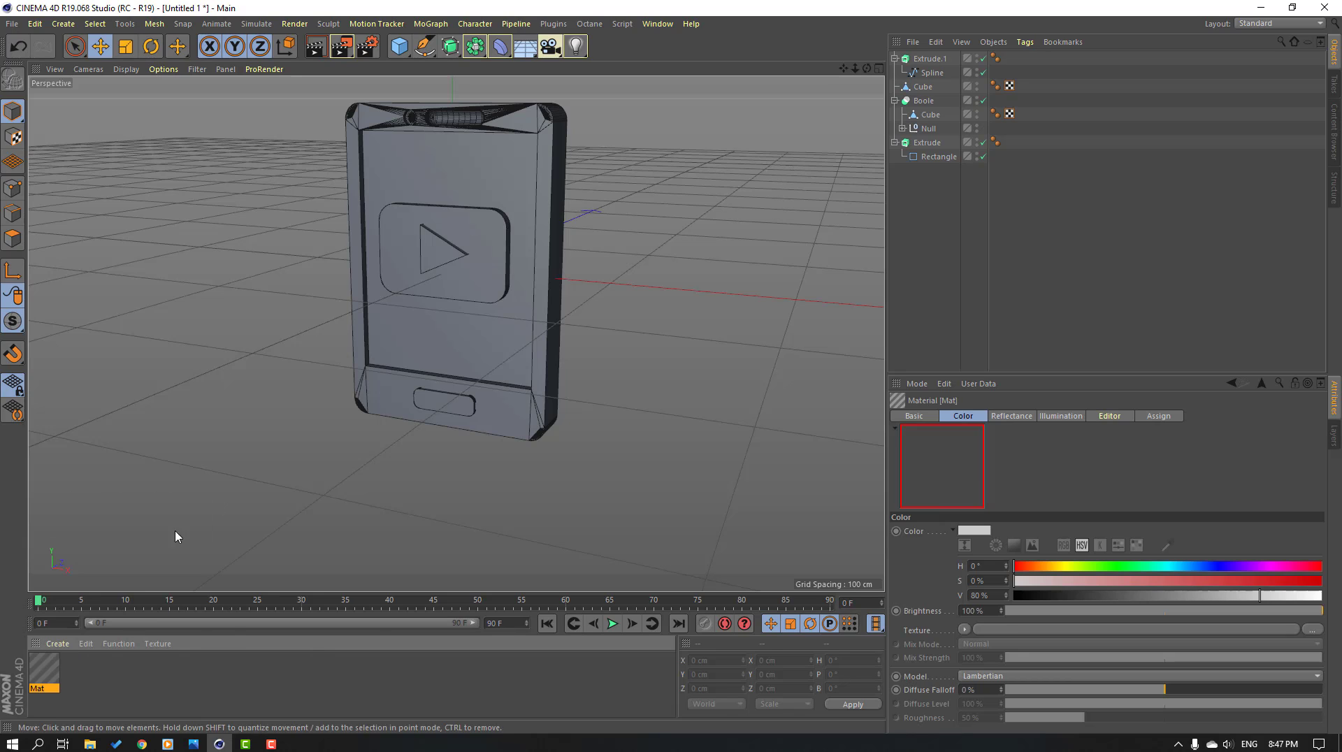
double_click(43, 668)
left_click_drag(483, 106, 536, 123)
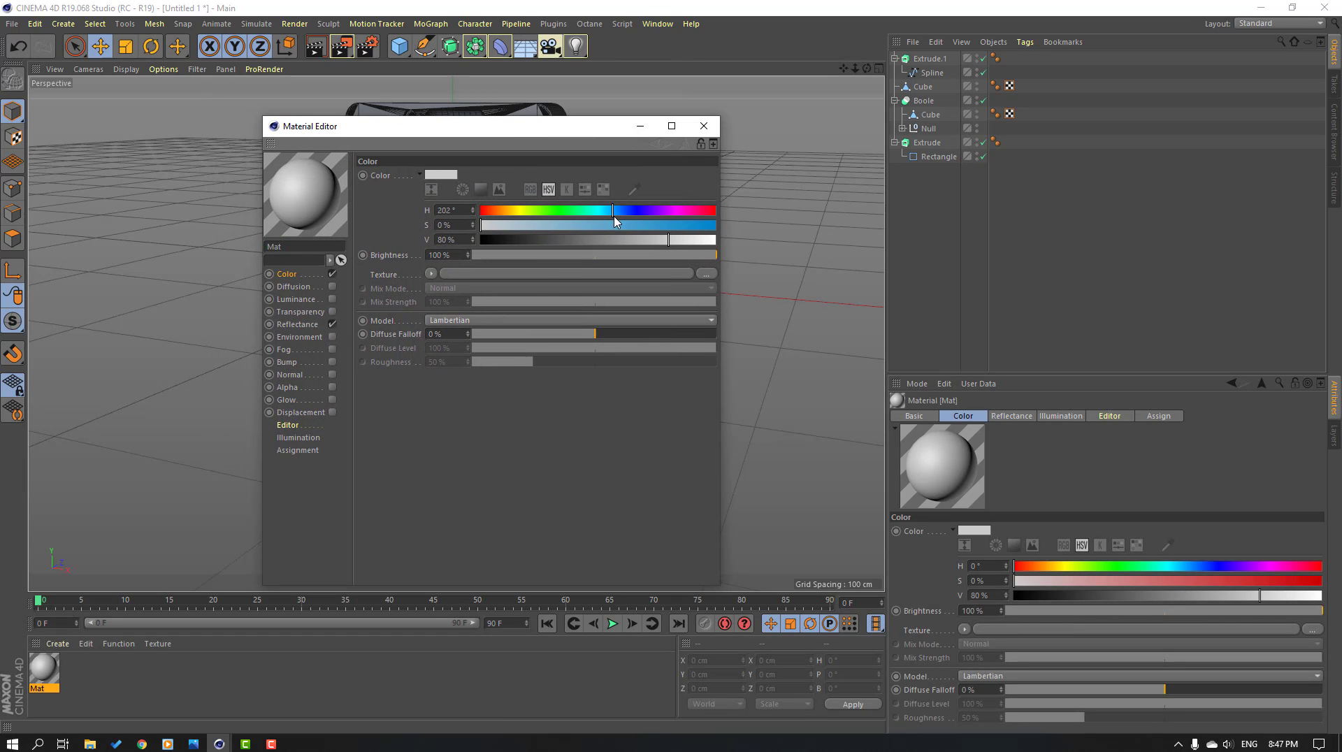
left_click(658, 226)
left_click(632, 213)
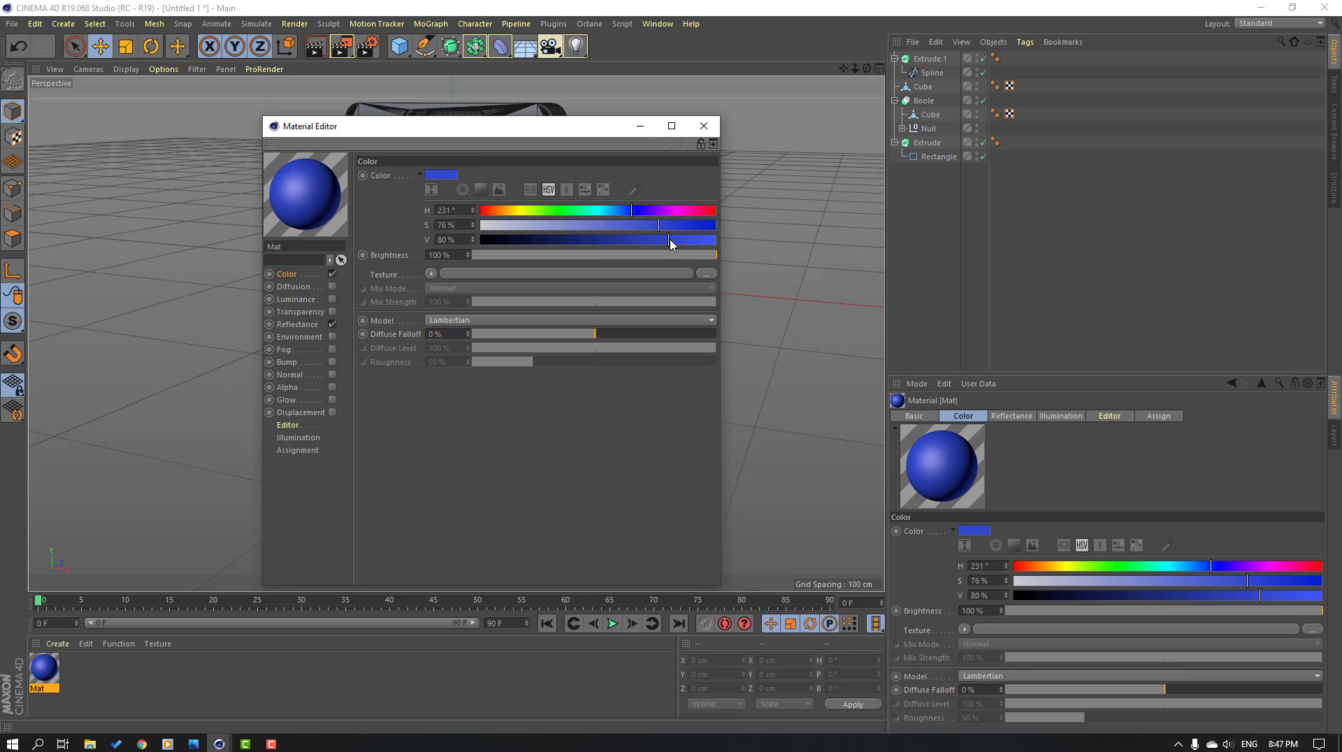
left_click(628, 225)
left_click(638, 213)
left_click(654, 226)
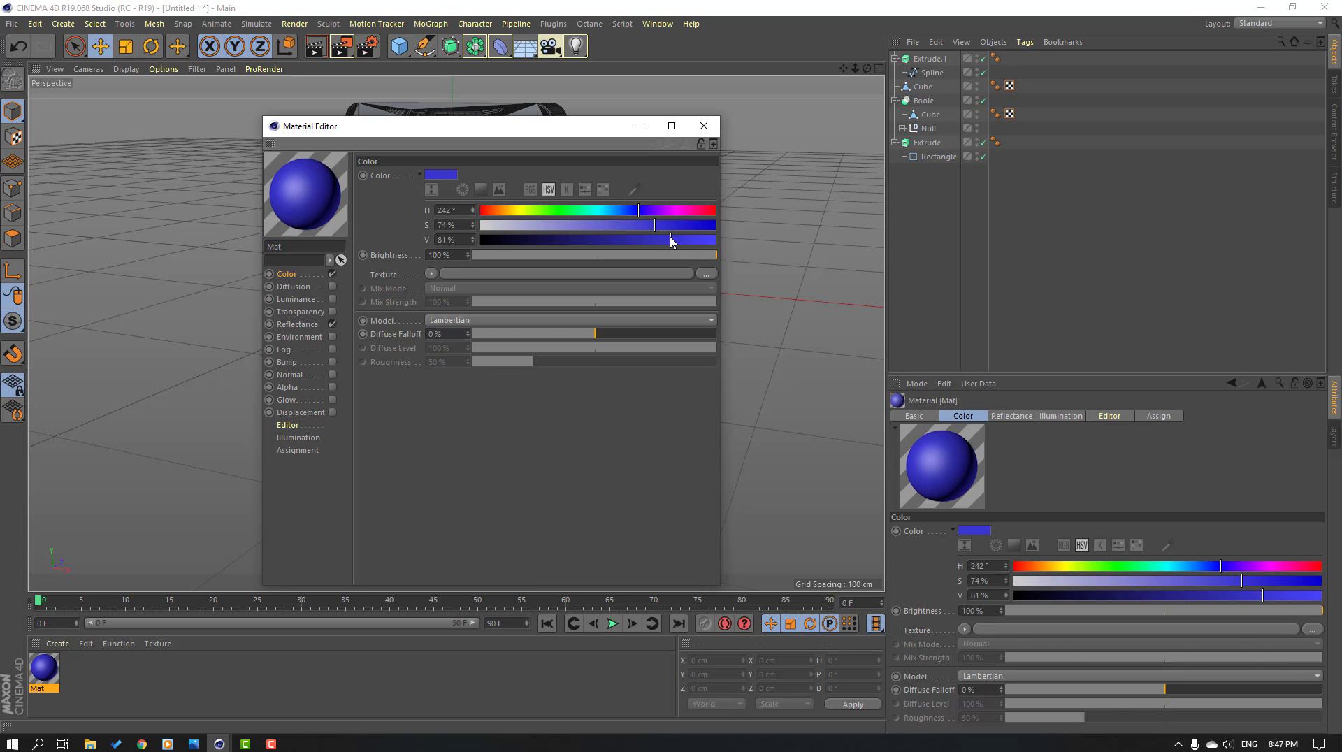
left_click_drag(687, 239, 701, 239)
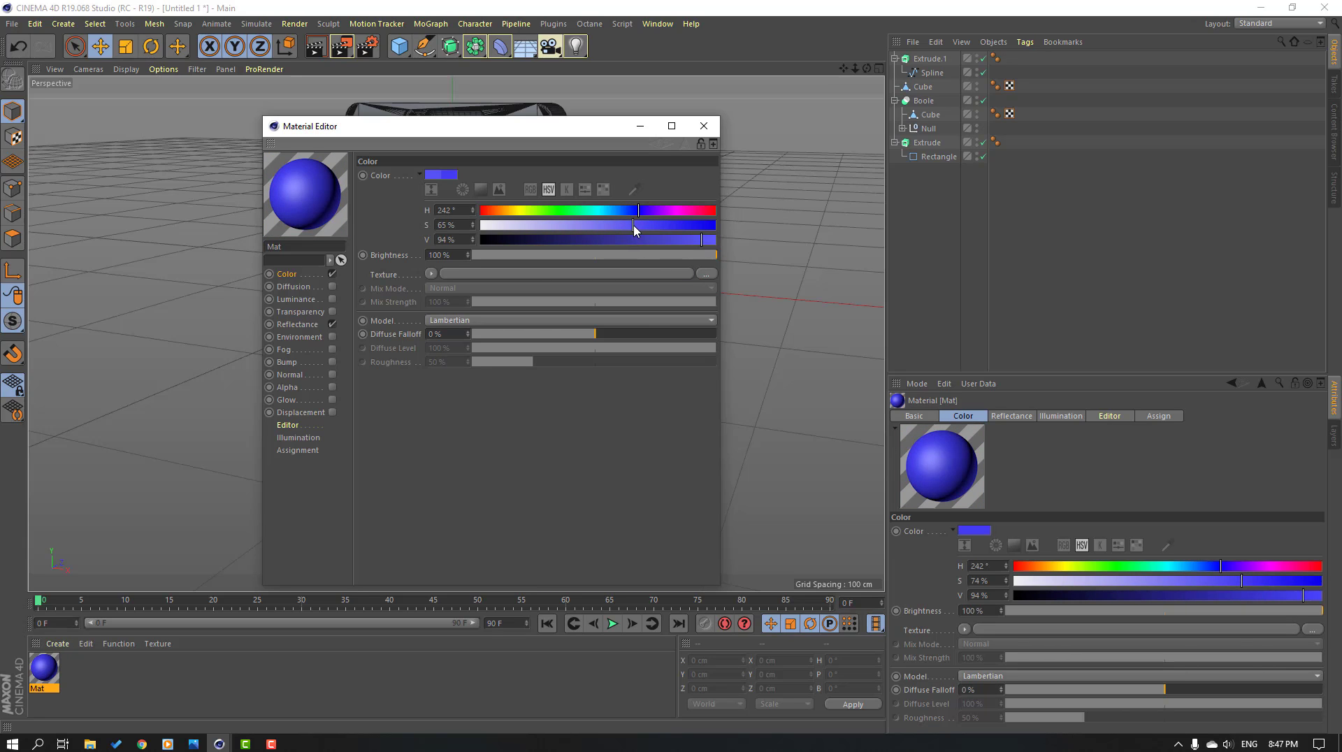
left_click(698, 240)
left_click(704, 126)
left_click_drag(46, 666, 237, 346)
Duplicate the blue material and recolor the copy orange with a hue of 36° and a value of 100%
left_click(101, 697)
left_click_drag(42, 670, 84, 672, "ctrl")
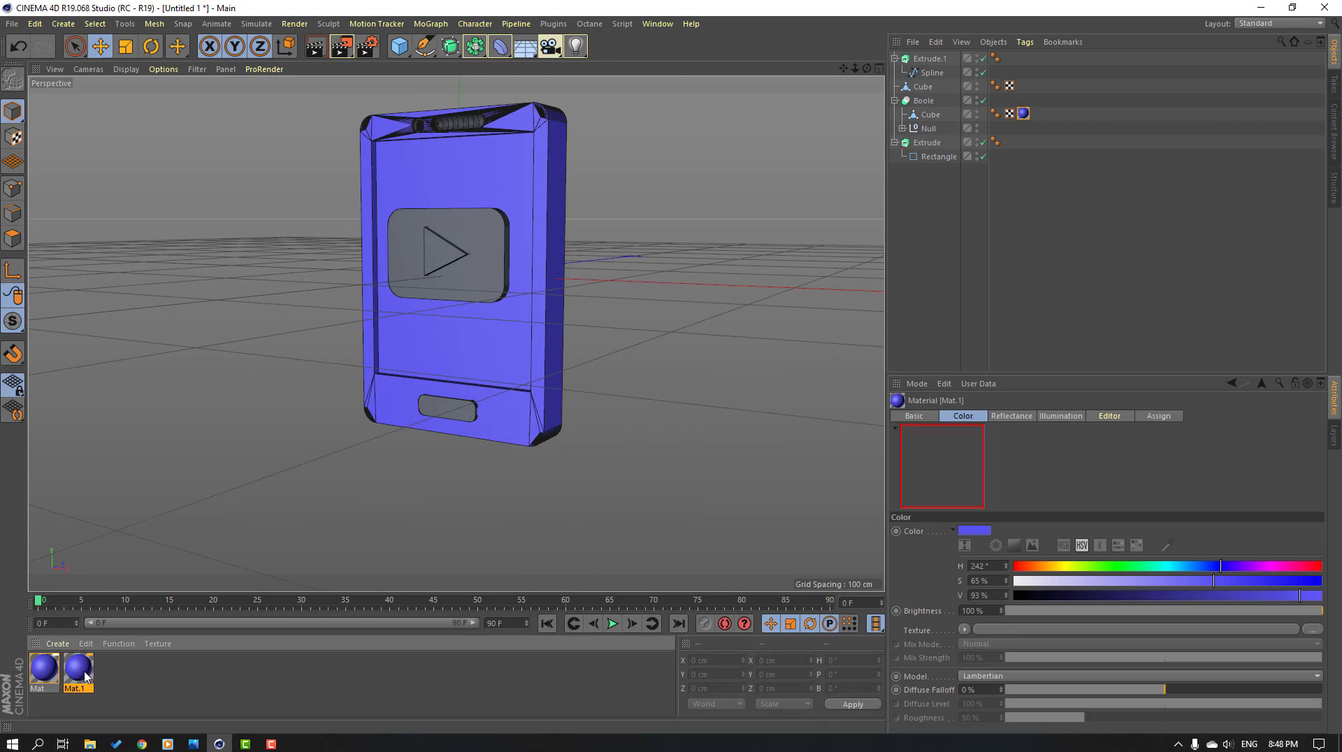
left_click(131, 670)
double_click(83, 663)
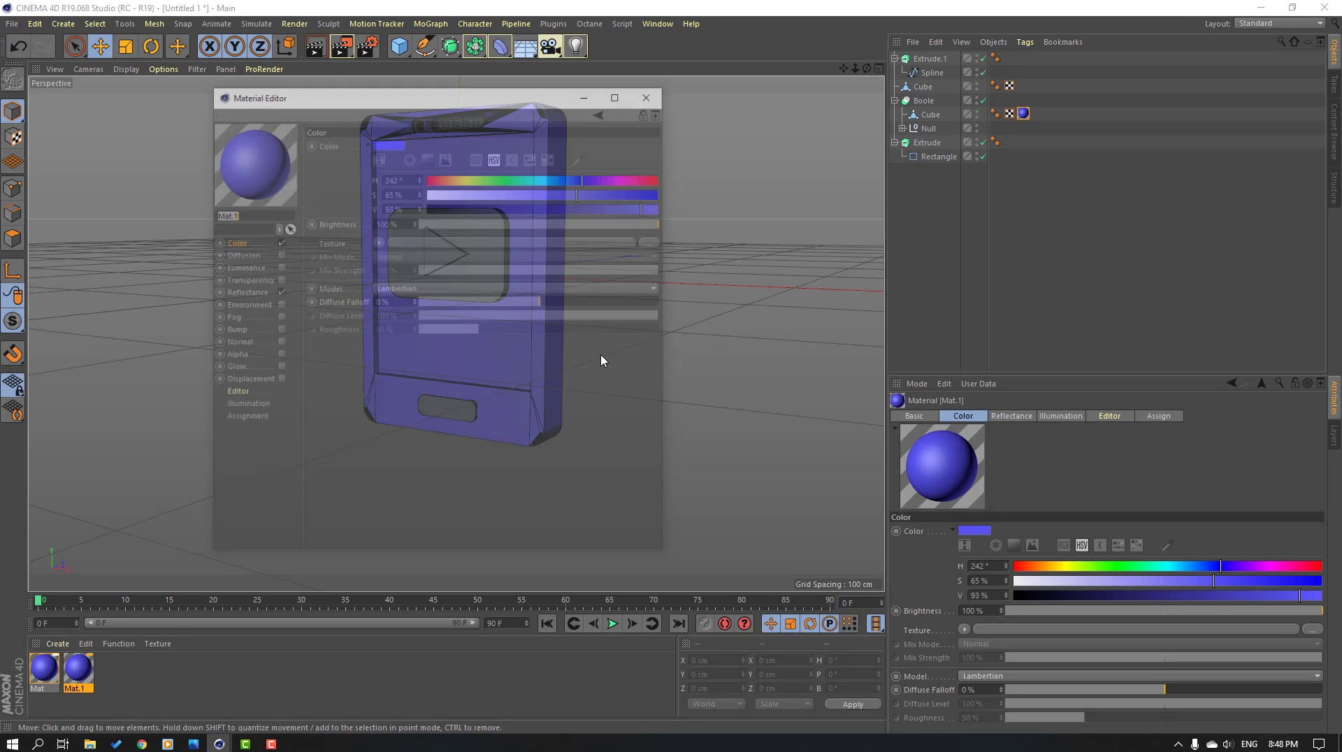
left_click_drag(529, 98, 743, 183)
left_click_drag(658, 259, 670, 259)
left_click(784, 277)
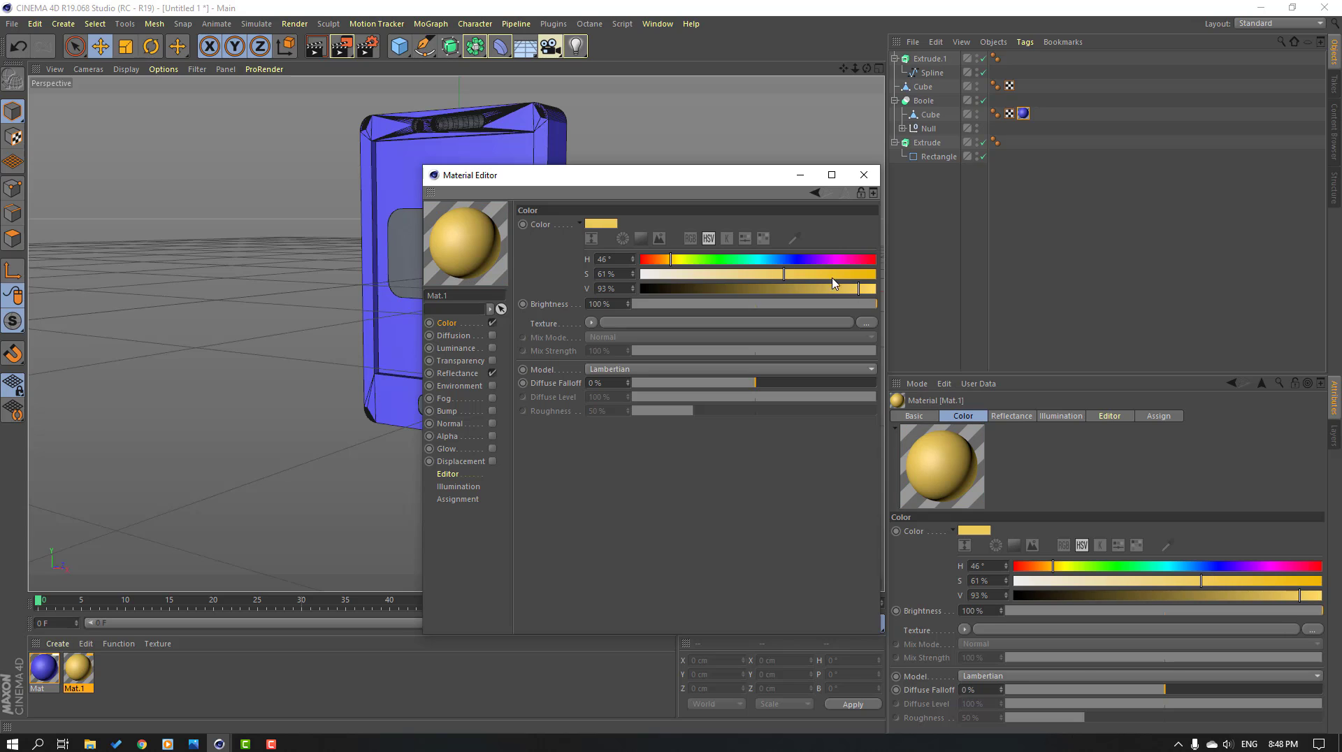
left_click(664, 261)
left_click_drag(860, 292, 882, 288)
left_click(865, 175)
left_click_drag(668, 330, 740, 305, "alt")
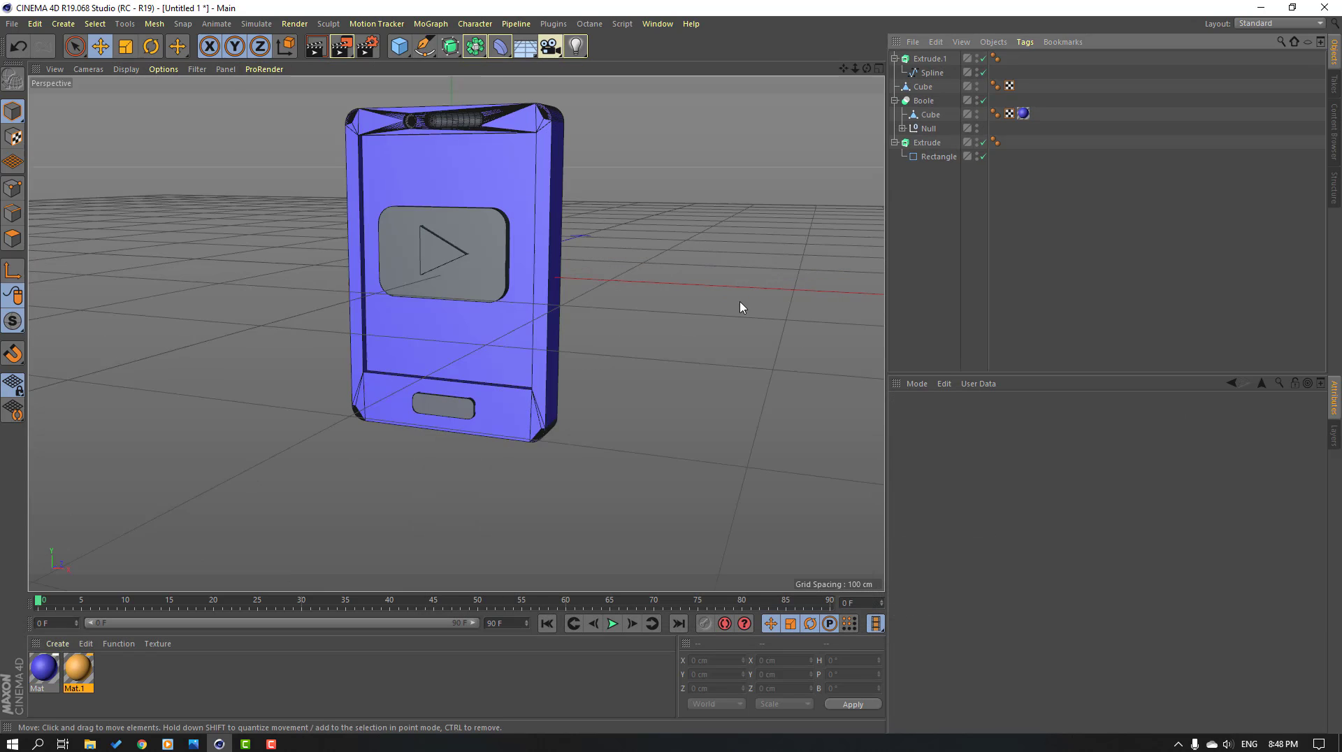
Select the recessed screen polygon of the phone body in polygon mode and apply the orange material to it
left_click(928, 116)
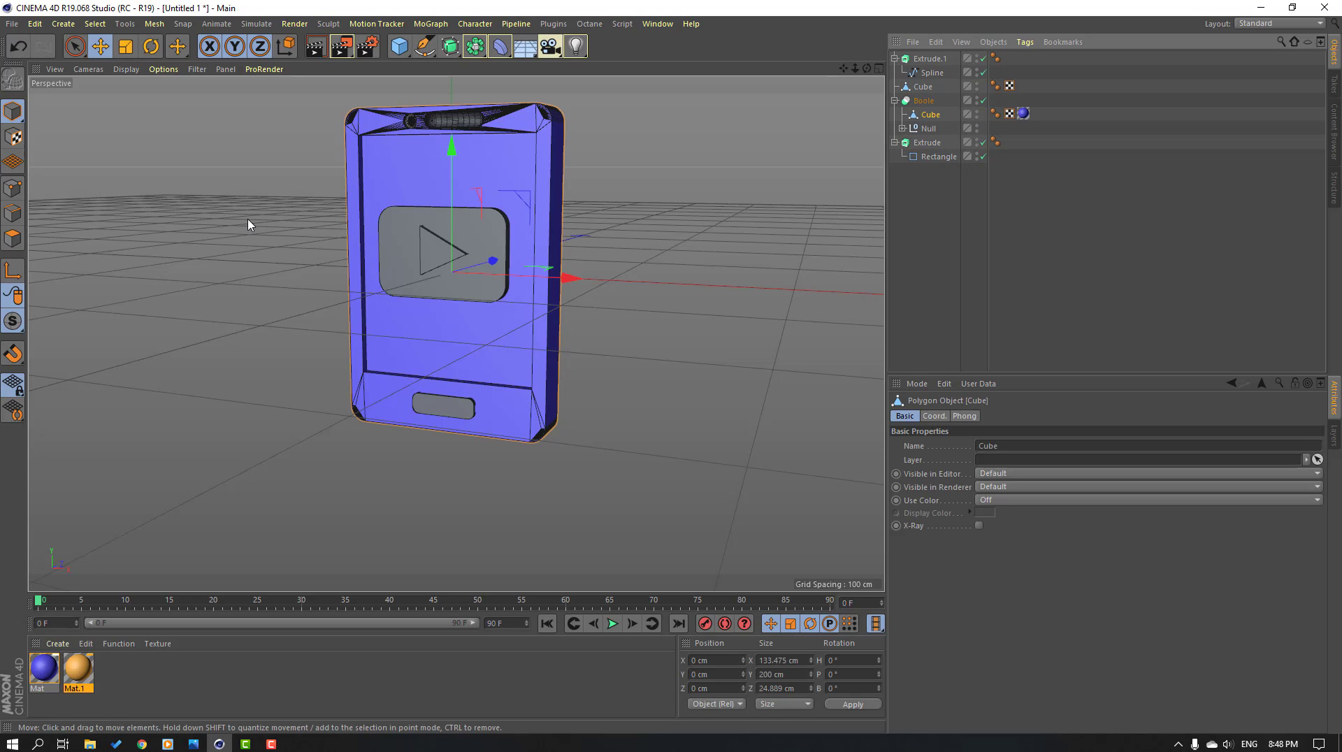
left_click(12, 239)
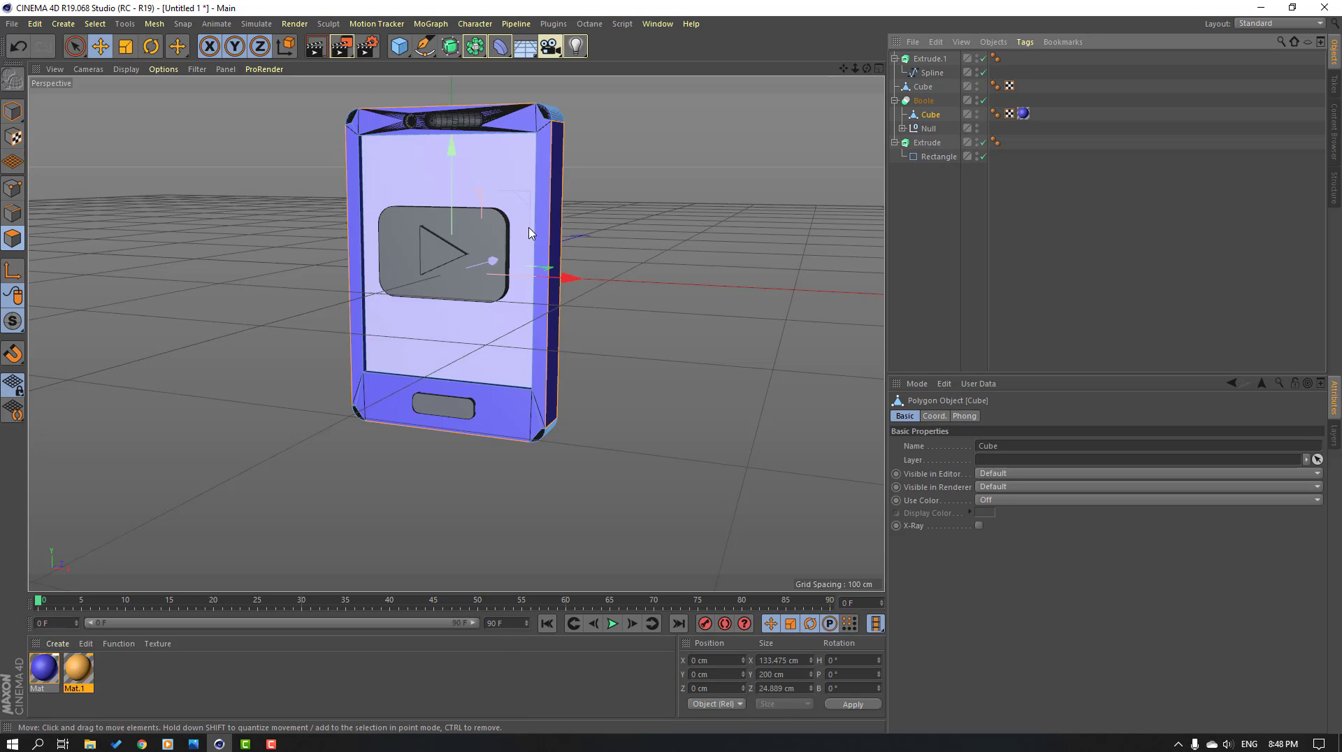
left_click(506, 167)
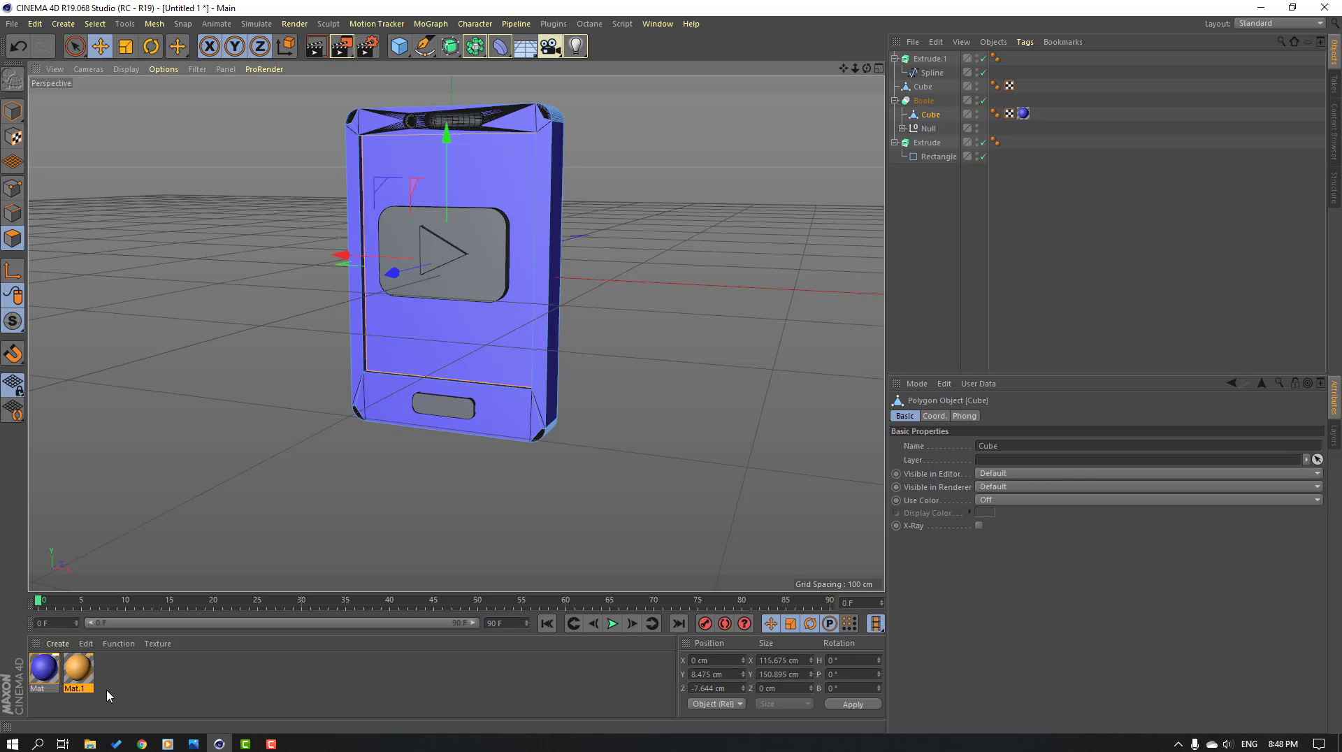
left_click_drag(79, 676, 512, 183)
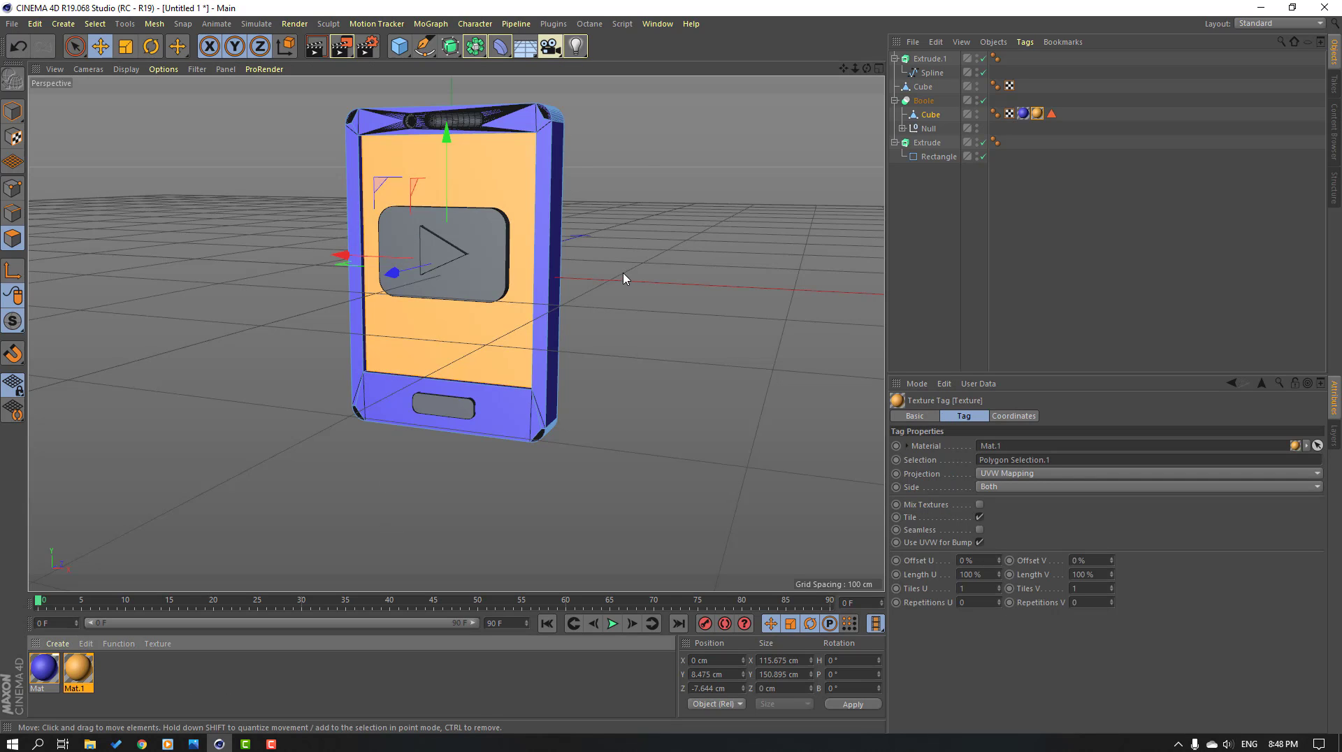
left_click_drag(626, 295, 596, 291, "alt")
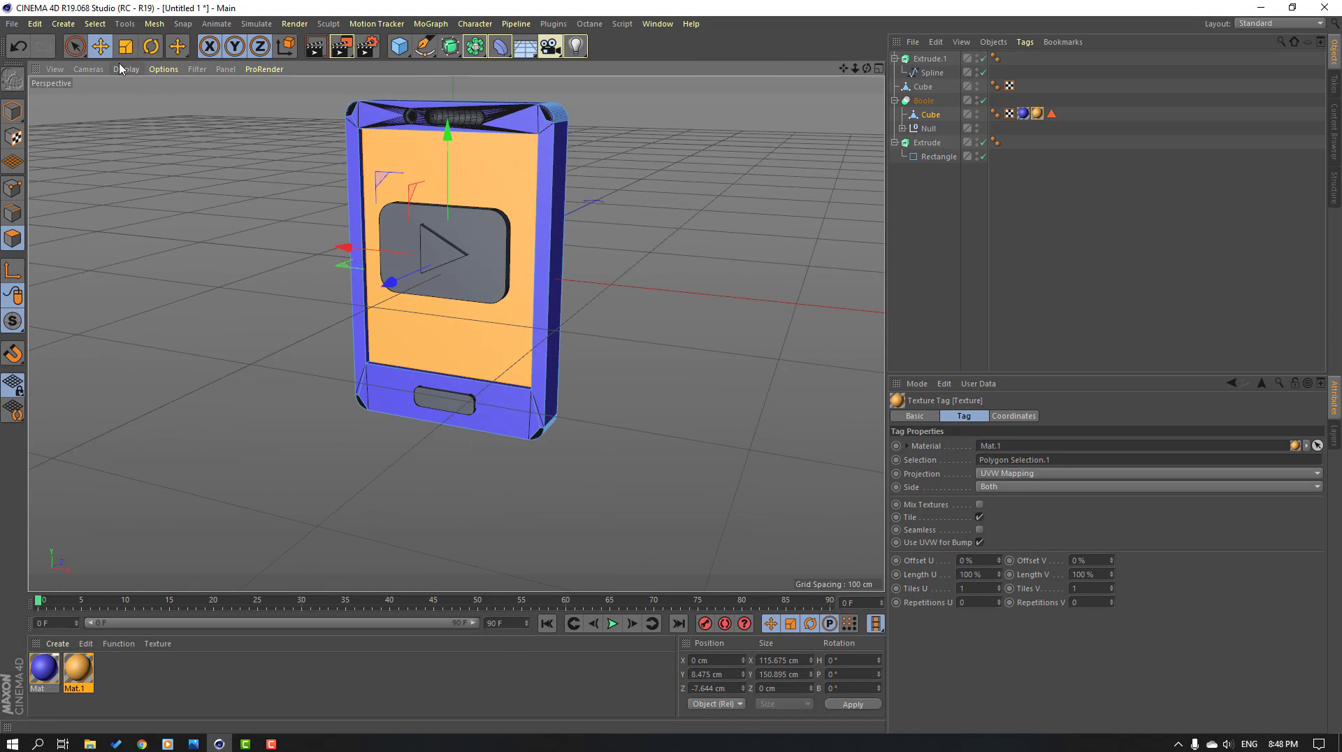
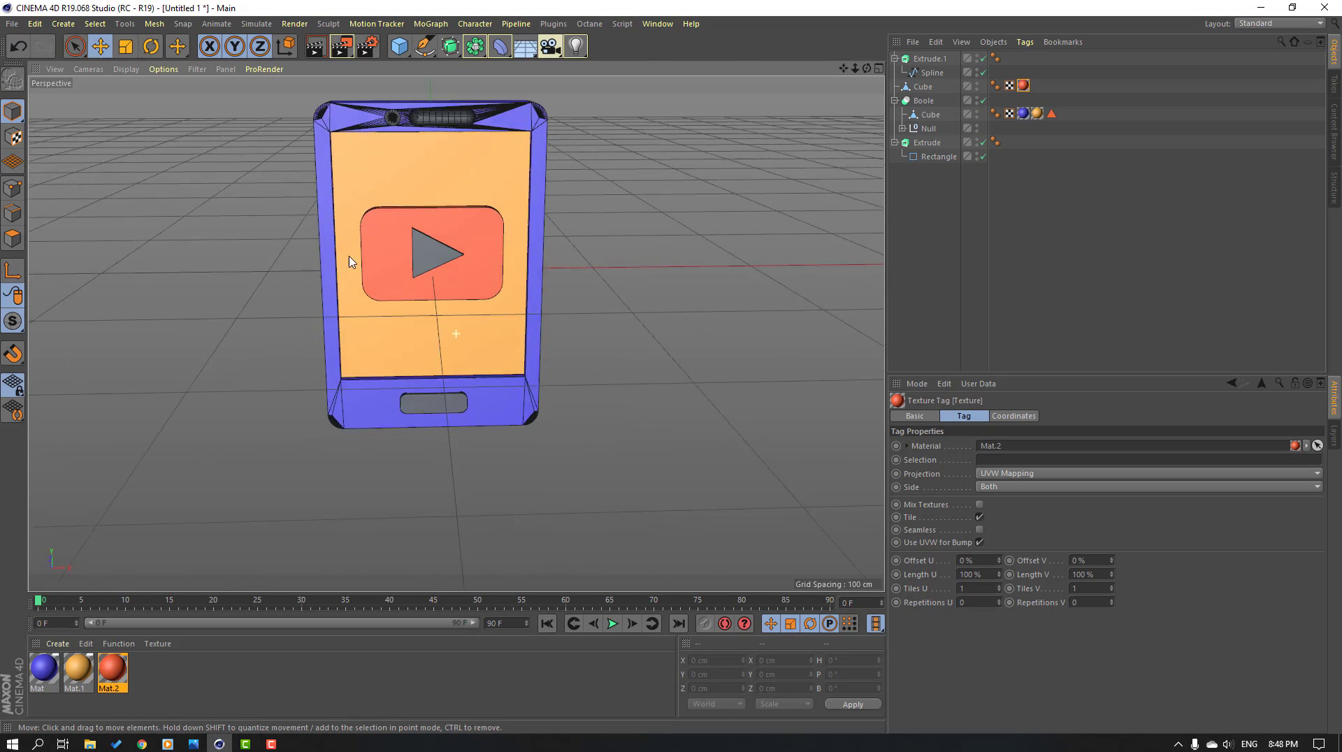
Duplicate the red material, recolor the copy white with H 35°, S 0% and V 100%, and apply it to the play triangle
scroll(442, 365, "up", 3)
middle_click_drag(545, 187, 546, 253, "alt")
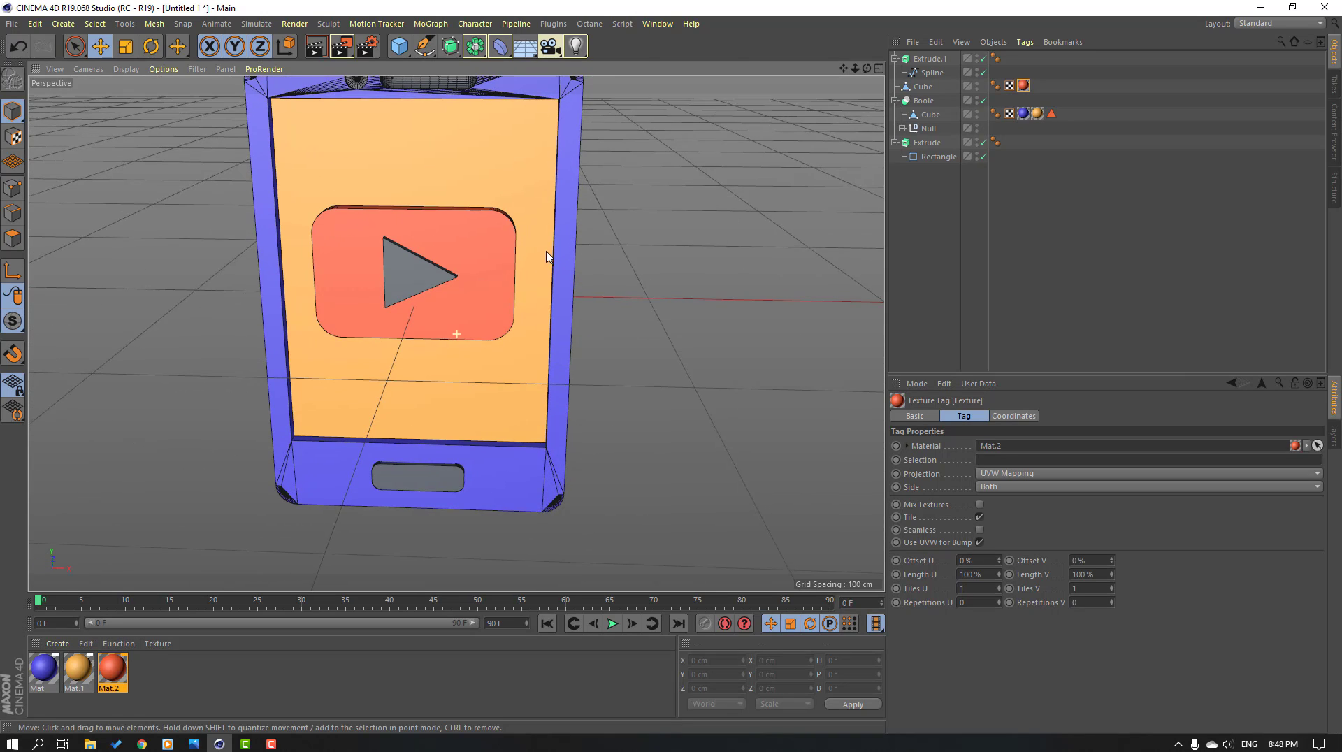
left_click_drag(504, 284, 462, 286, "alt")
left_click(156, 686)
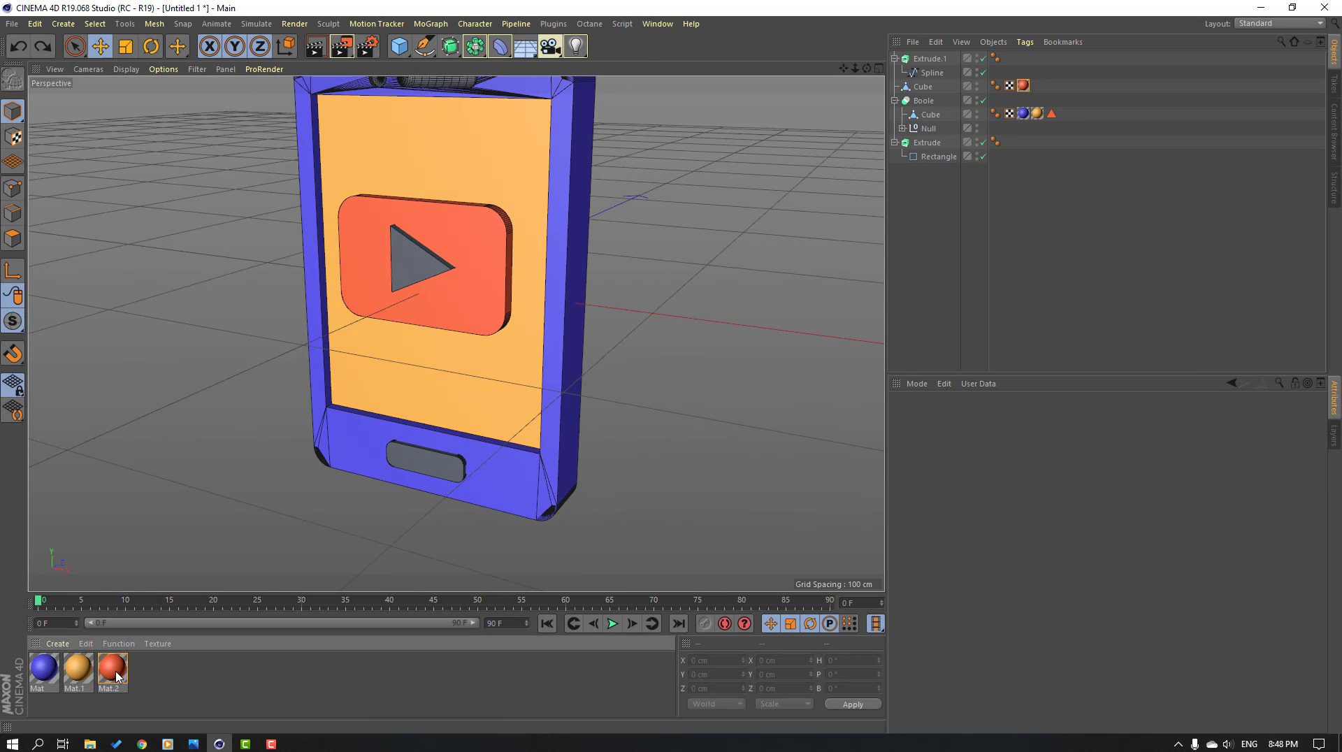
left_click_drag(147, 674, 146, 672, "ctrl")
double_click(146, 669)
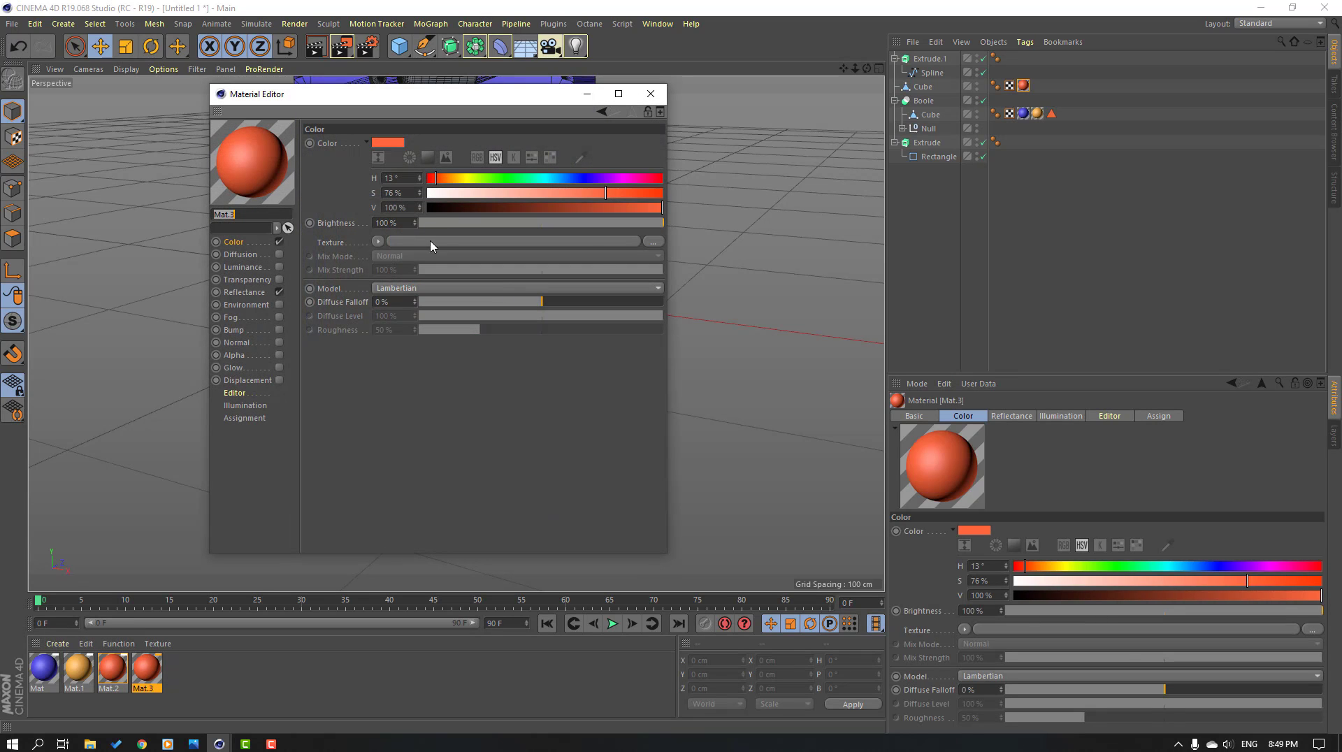
left_click(446, 198)
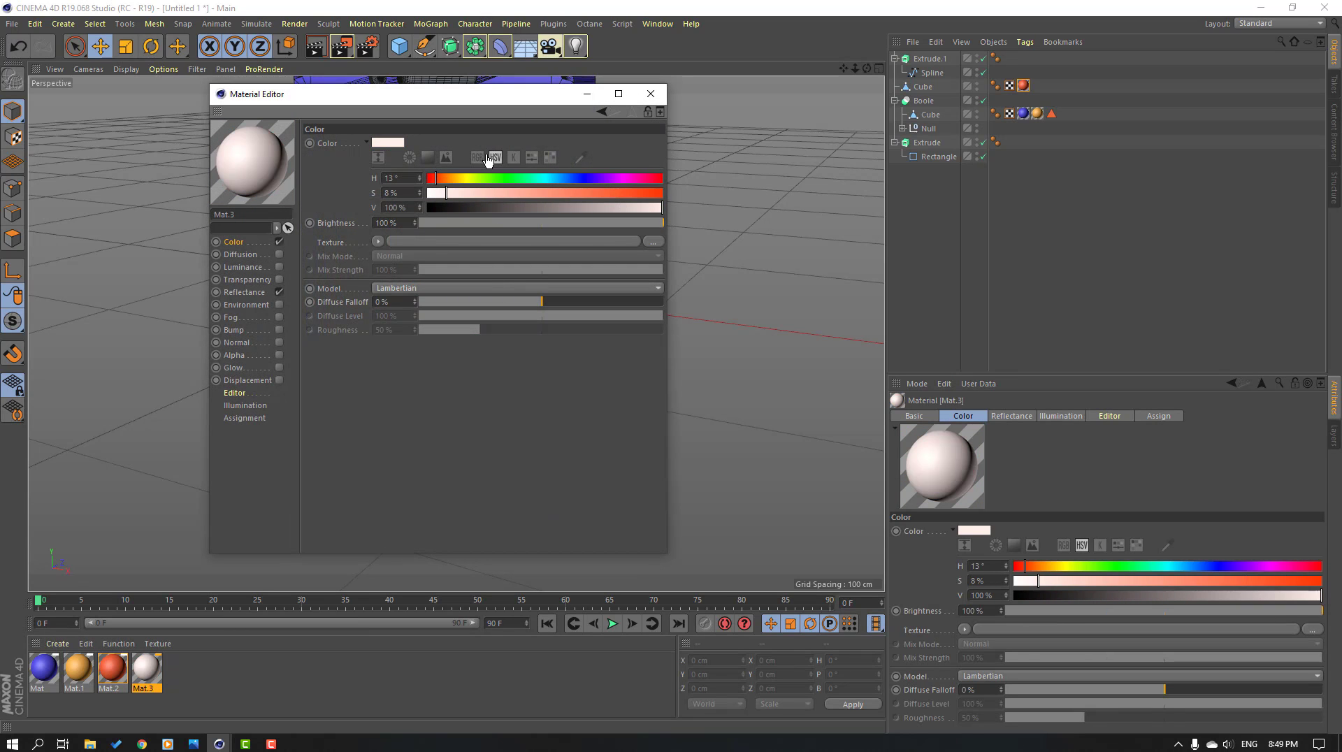
left_click(450, 181)
left_click_drag(444, 193, 423, 193)
left_click(649, 94)
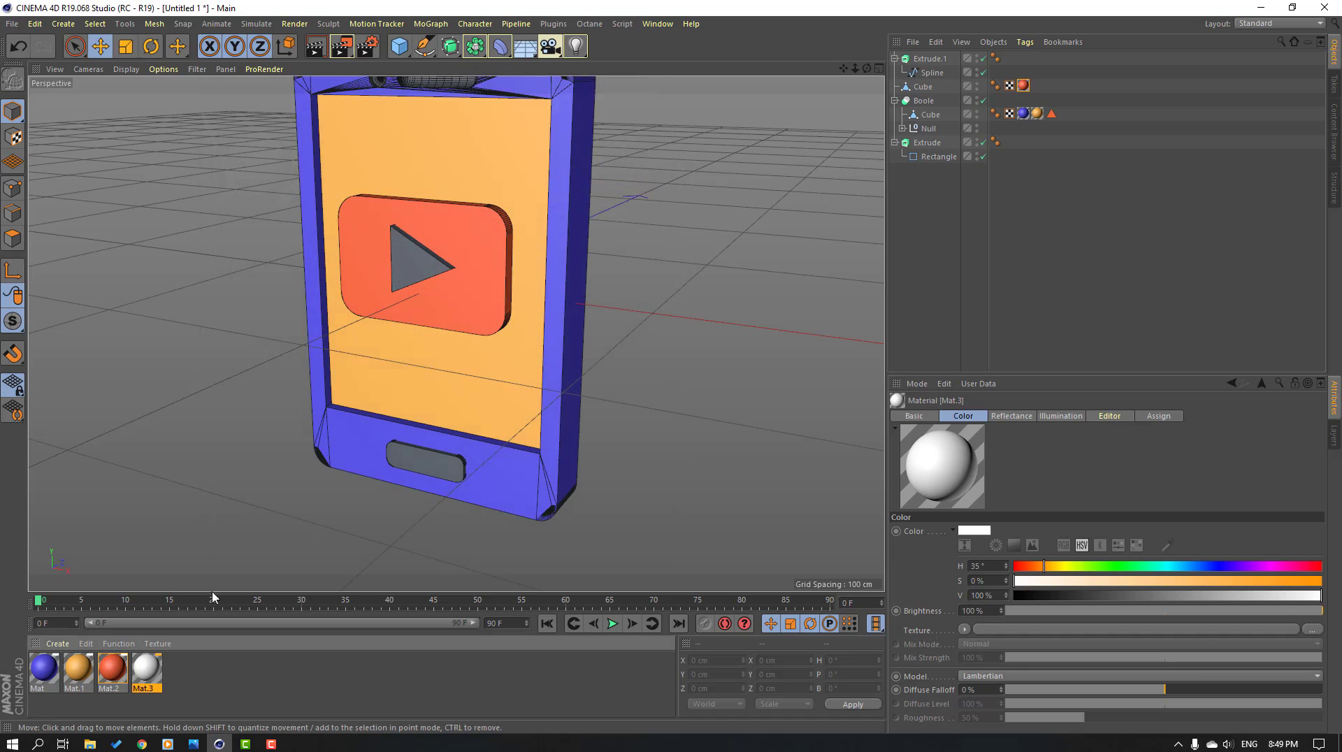
left_click_drag(152, 669, 206, 610)
left_click_drag(409, 263, 422, 469)
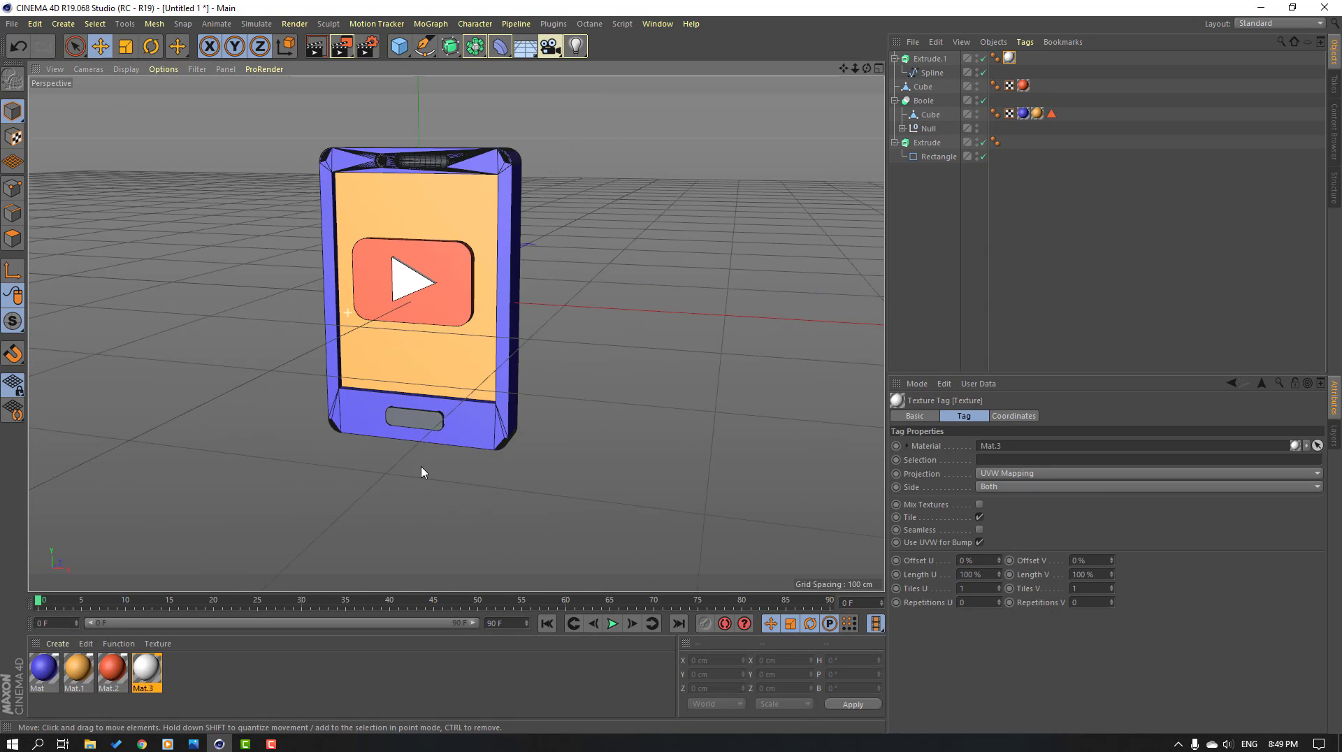
Duplicate the orange material, recolor the copy green with a hue of 100°, and apply it to the phone's button
left_click(242, 676)
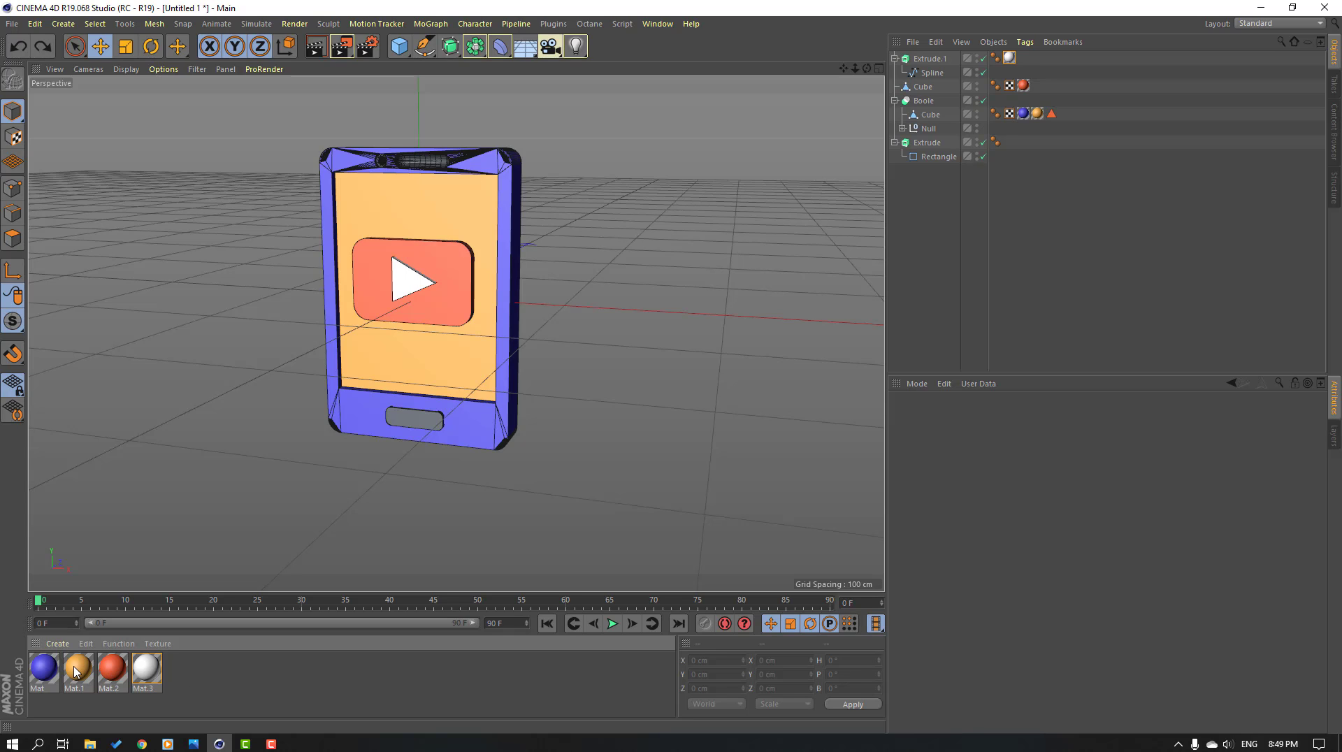
left_click_drag(180, 666, 186, 668, "ctrl")
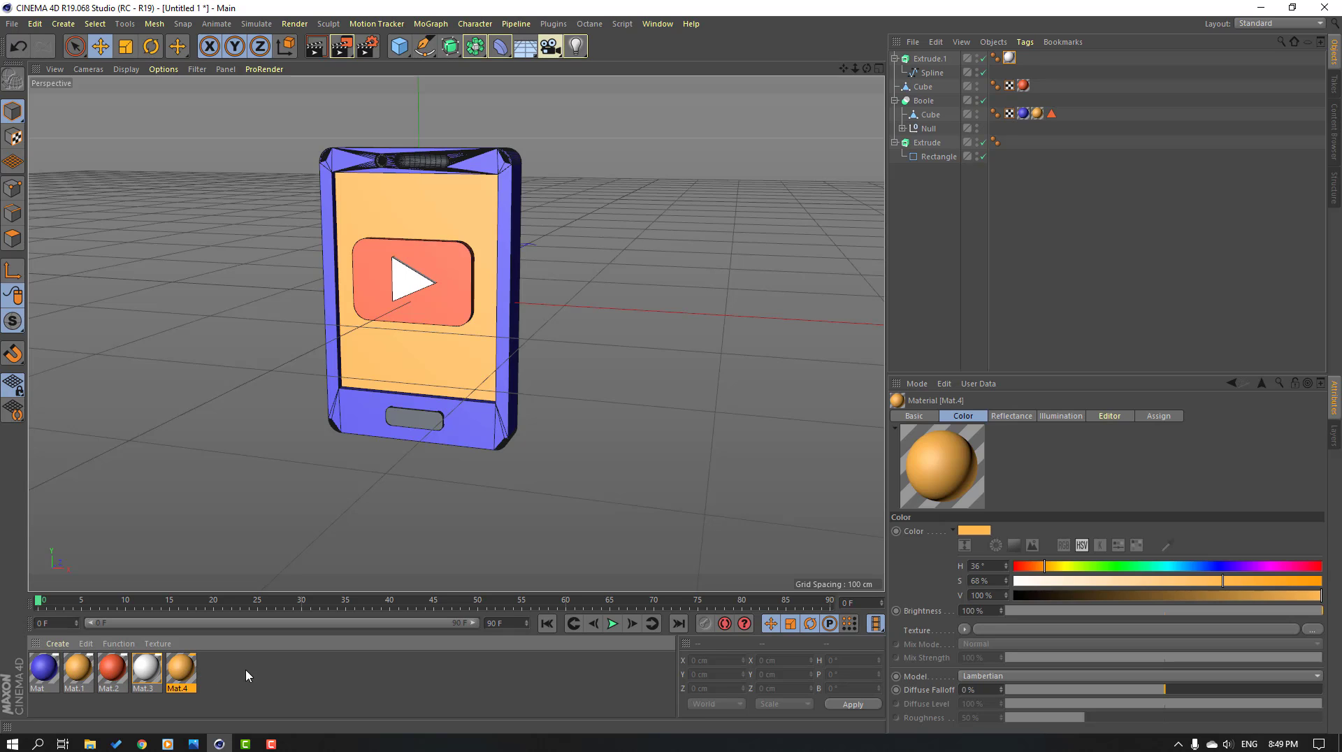
left_click(245, 669)
double_click(183, 670)
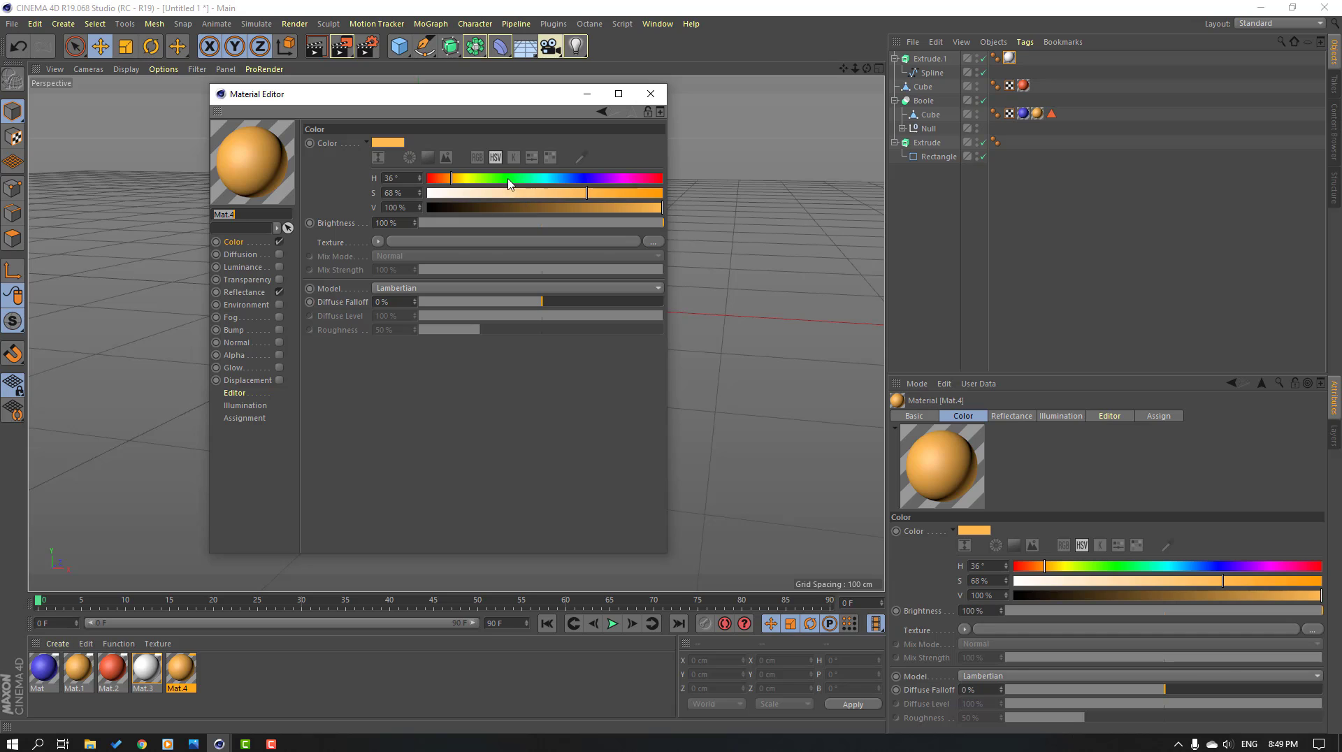
left_click_drag(562, 183, 493, 179)
left_click(651, 98)
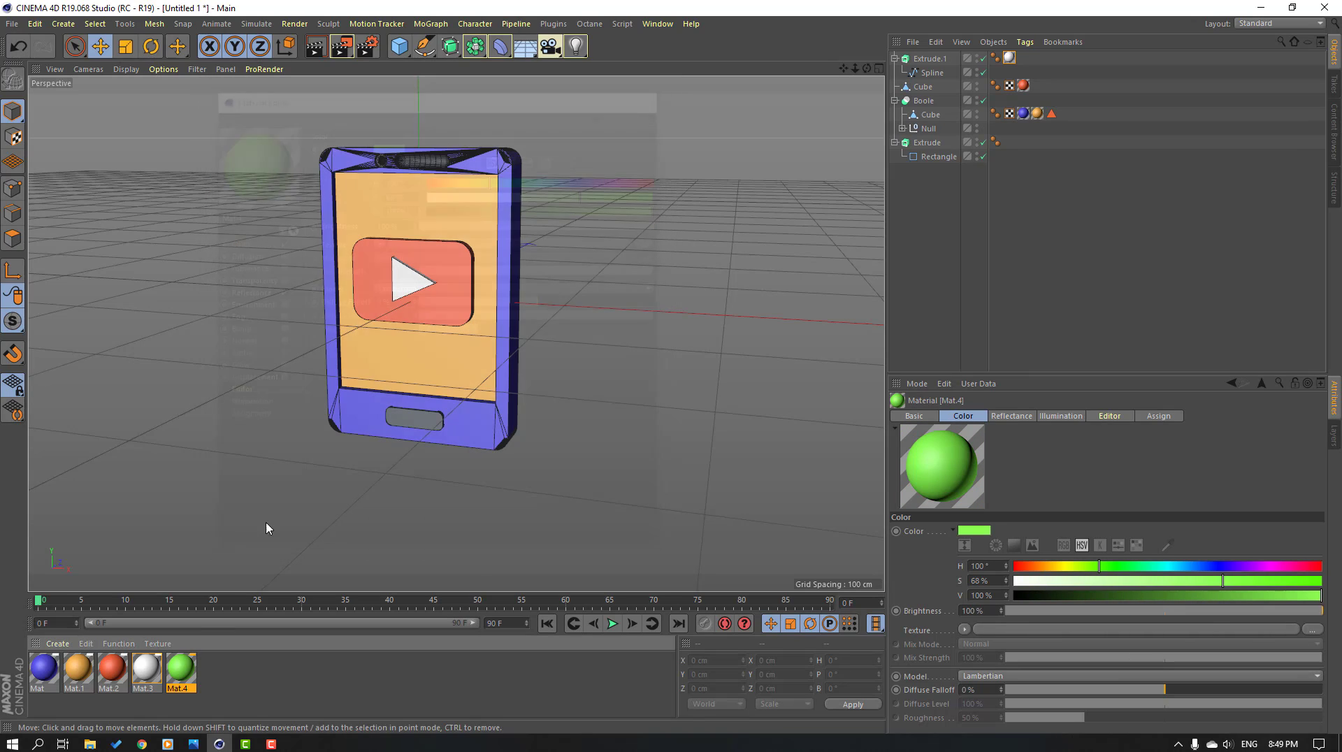
left_click_drag(180, 667, 417, 423)
Render the perspective view to check the colored phone
left_click_drag(316, 479, 331, 429, "alt")
left_click(315, 46)
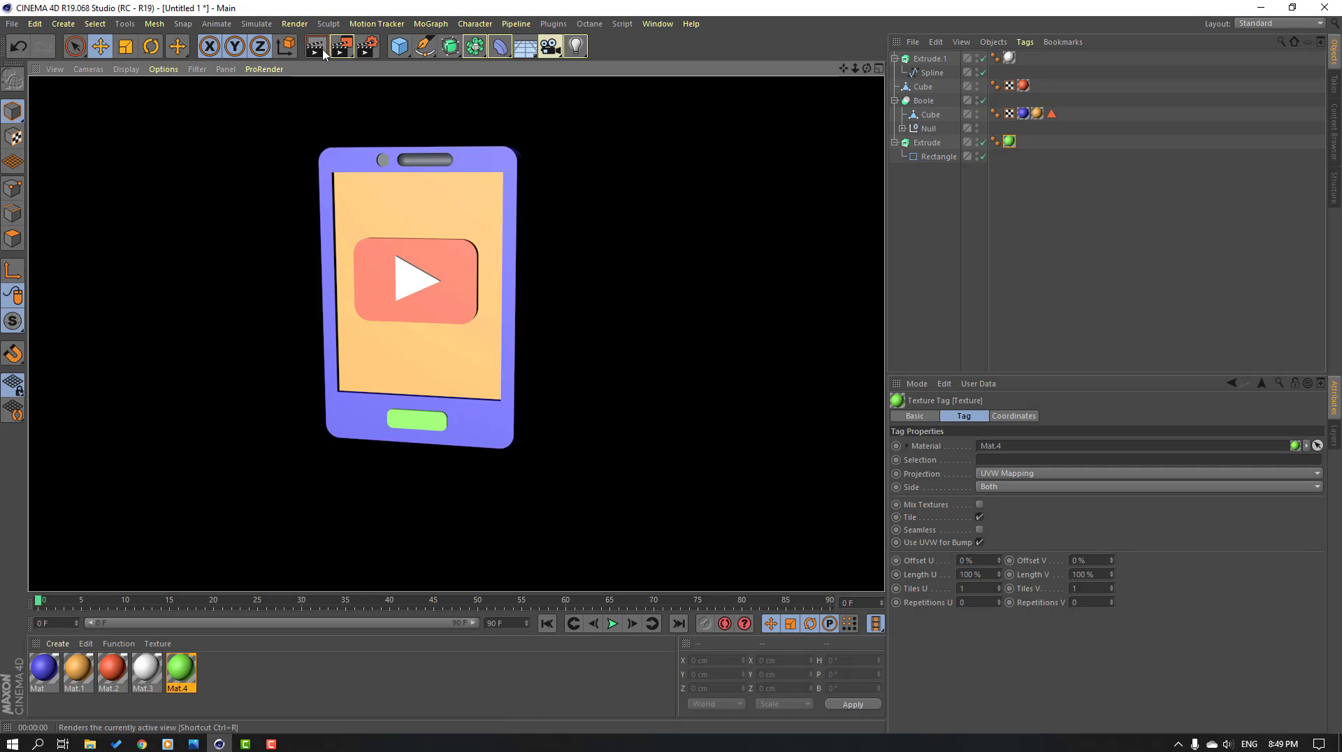
left_click(539, 252)
Duplicate the blue material, darken the copy to S 80% and V 80%, and apply it to the Null holding the cut-out shapes
scroll(458, 204, "up", 10)
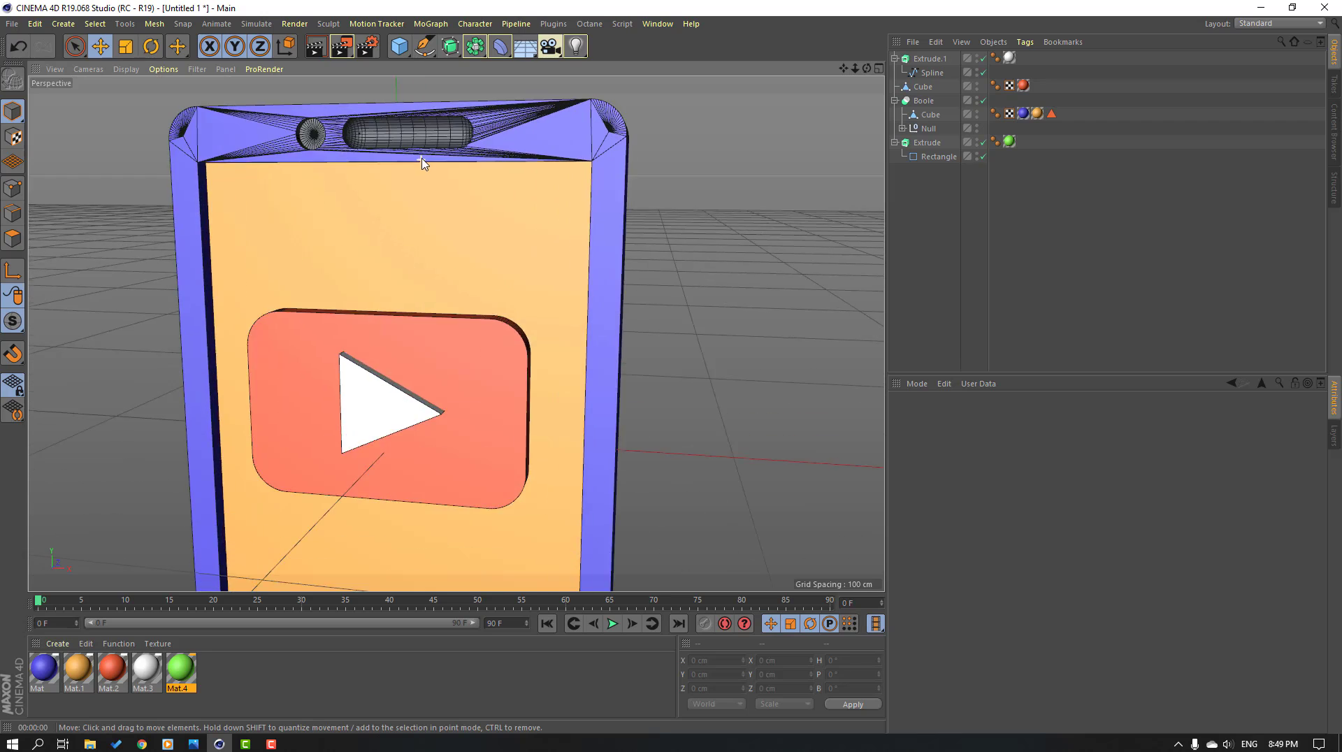
left_click_drag(377, 204, 413, 224, "alt")
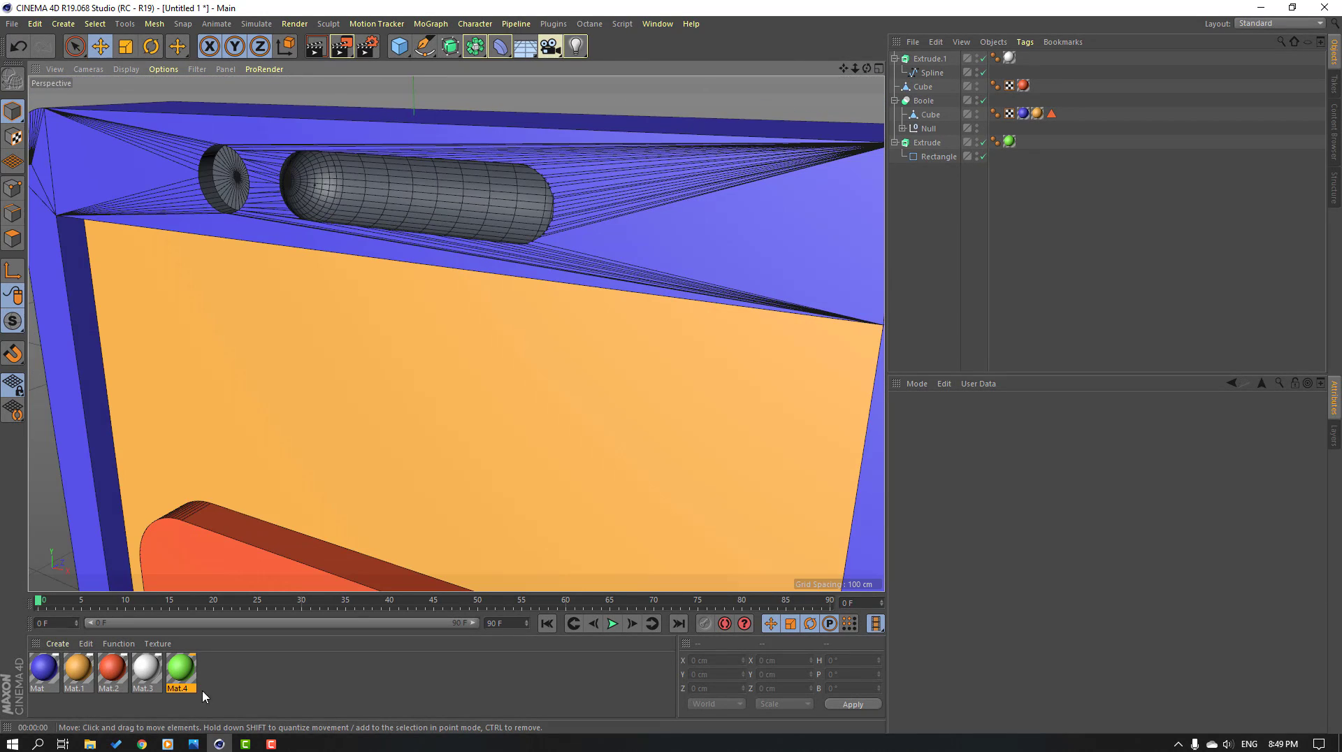
left_click(284, 692)
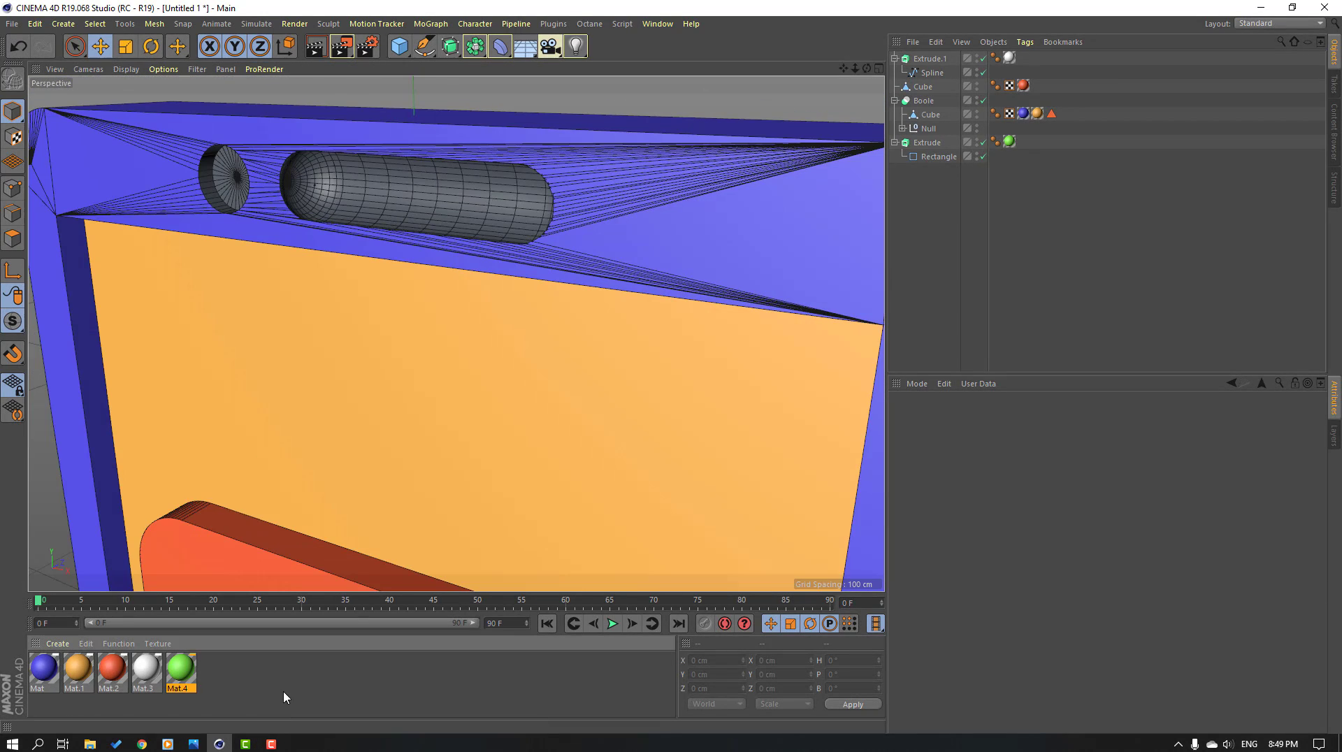
left_click(42, 673)
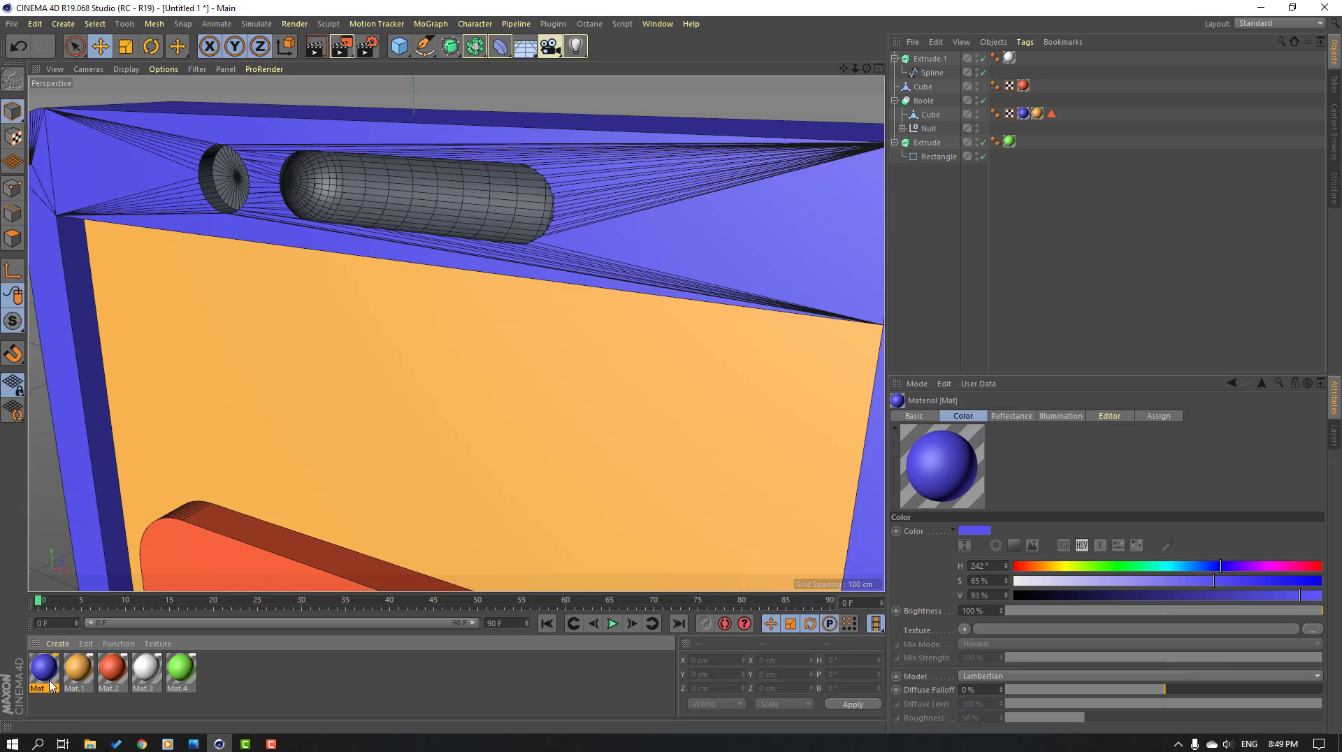
double_click(214, 669)
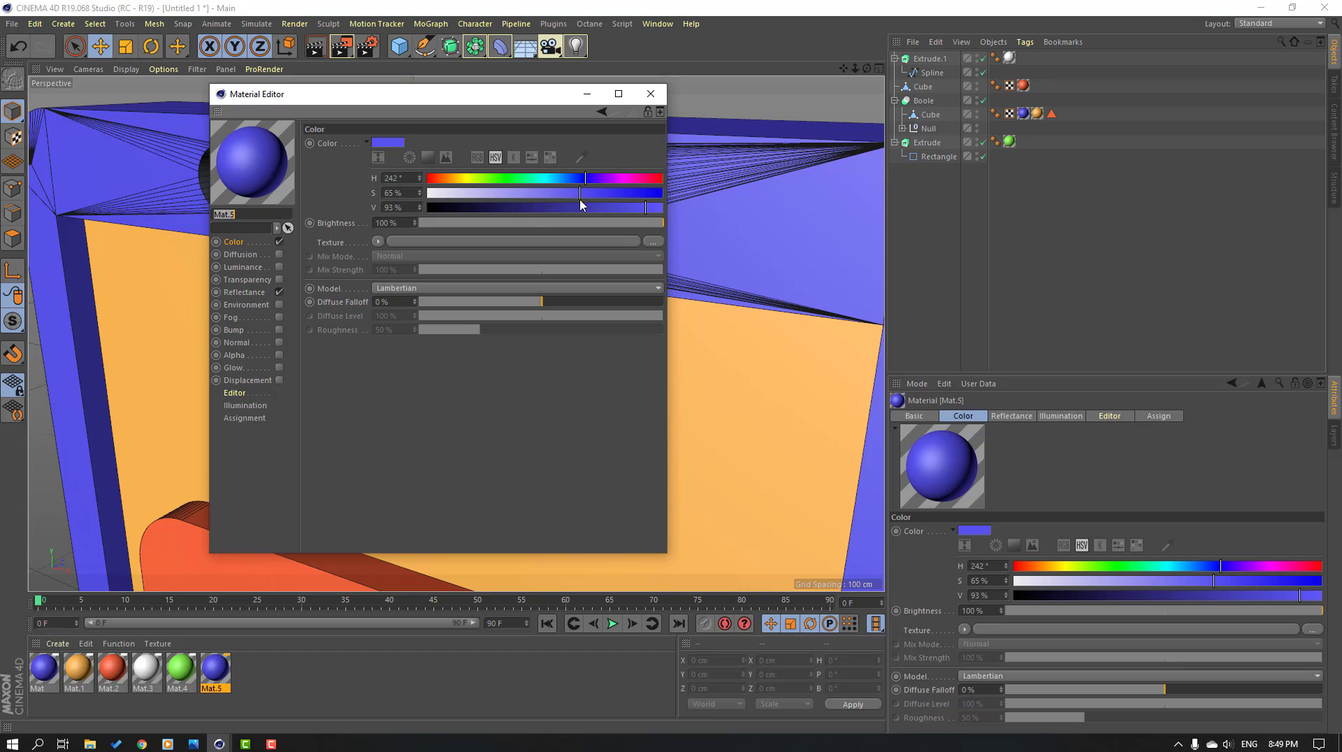
left_click_drag(598, 197, 615, 196)
left_click(616, 208)
left_click(650, 94)
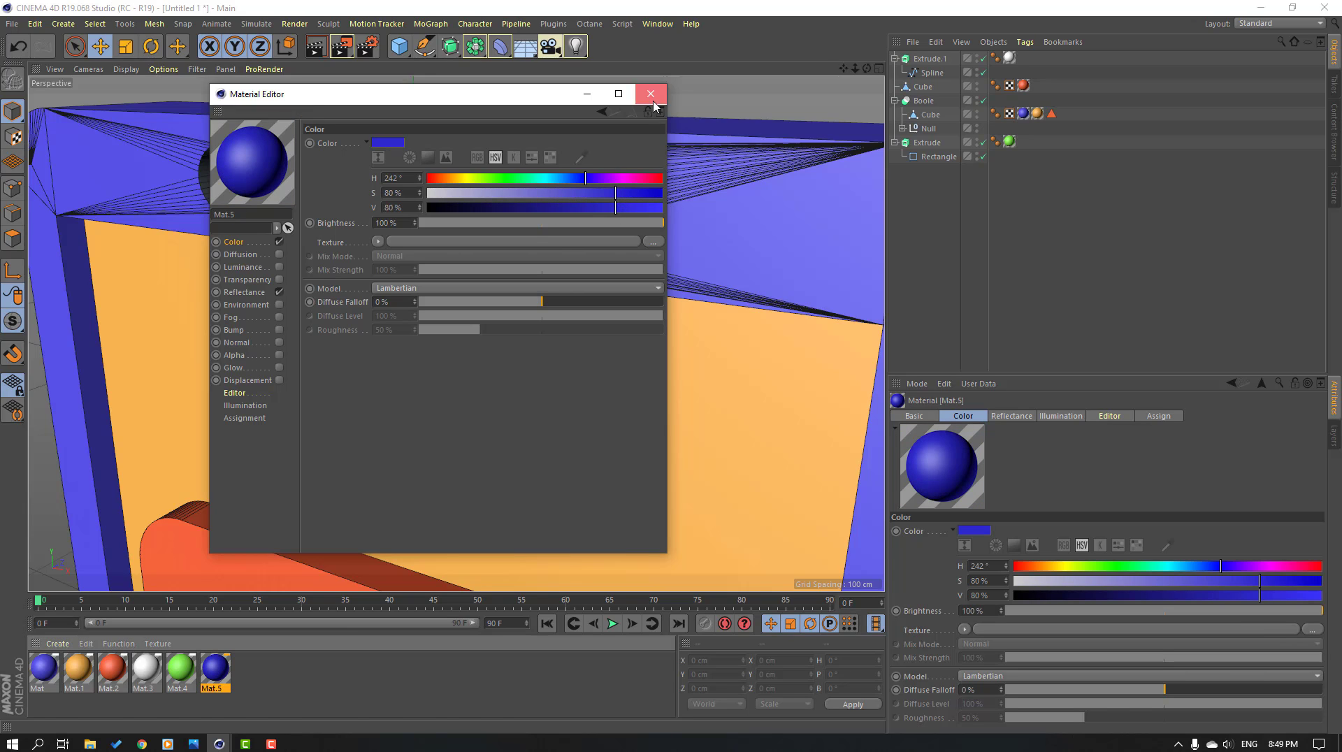
left_click_drag(217, 671, 930, 130)
Switch the viewport display to Gouraud Shading without lines and frame the whole phone
scroll(251, 169, "down", 6)
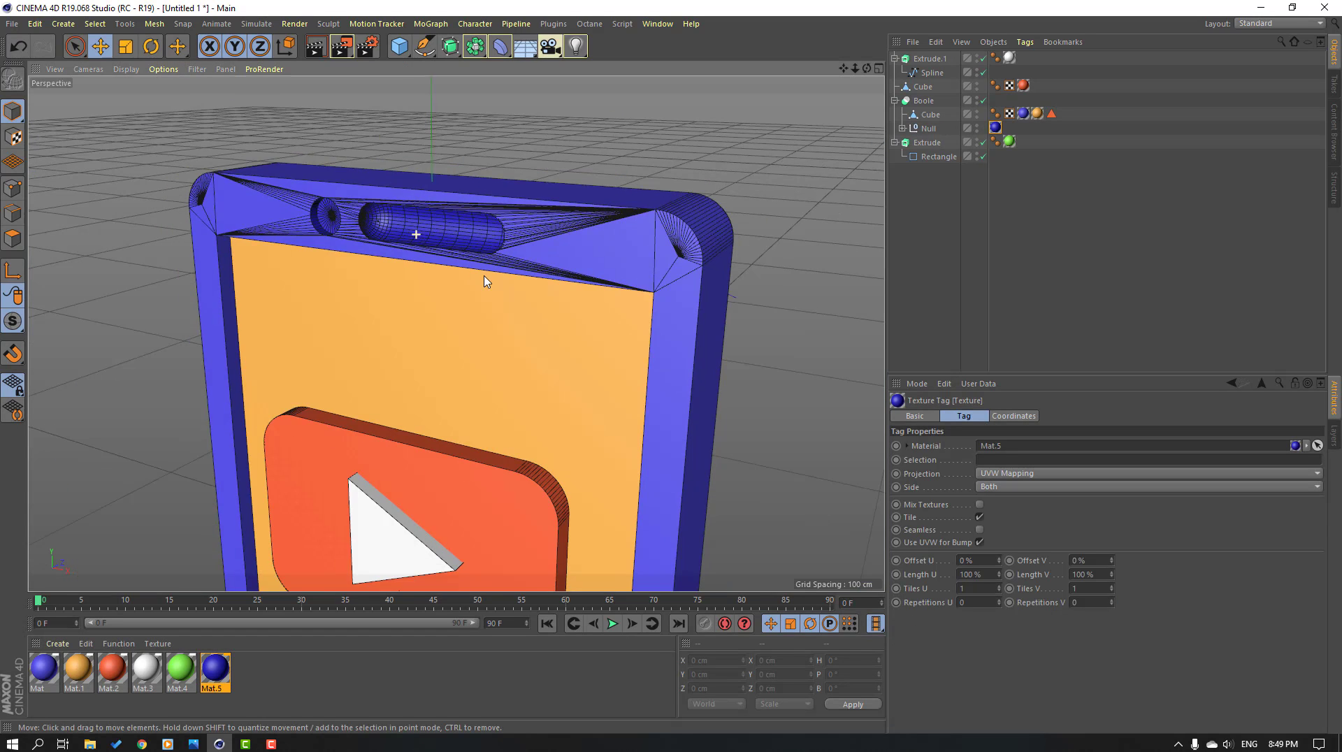
left_click(126, 70)
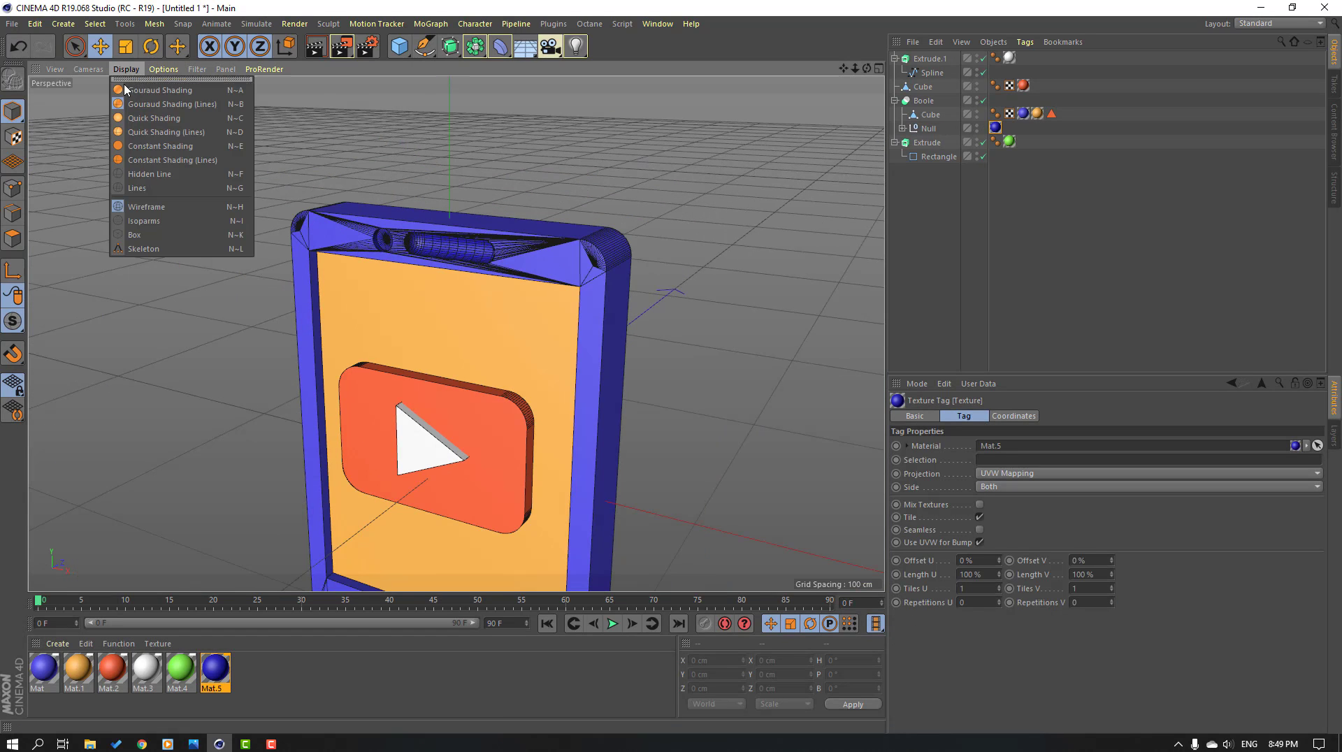
left_click(183, 92)
scroll(449, 384, "down", 3)
middle_click_drag(448, 384, 473, 293, "alt")
mouse_move(404, 307)
left_mouse_down("alt")
mouse_move(533, 311)
mouse_move(564, 165)
left_mouse_up("alt")
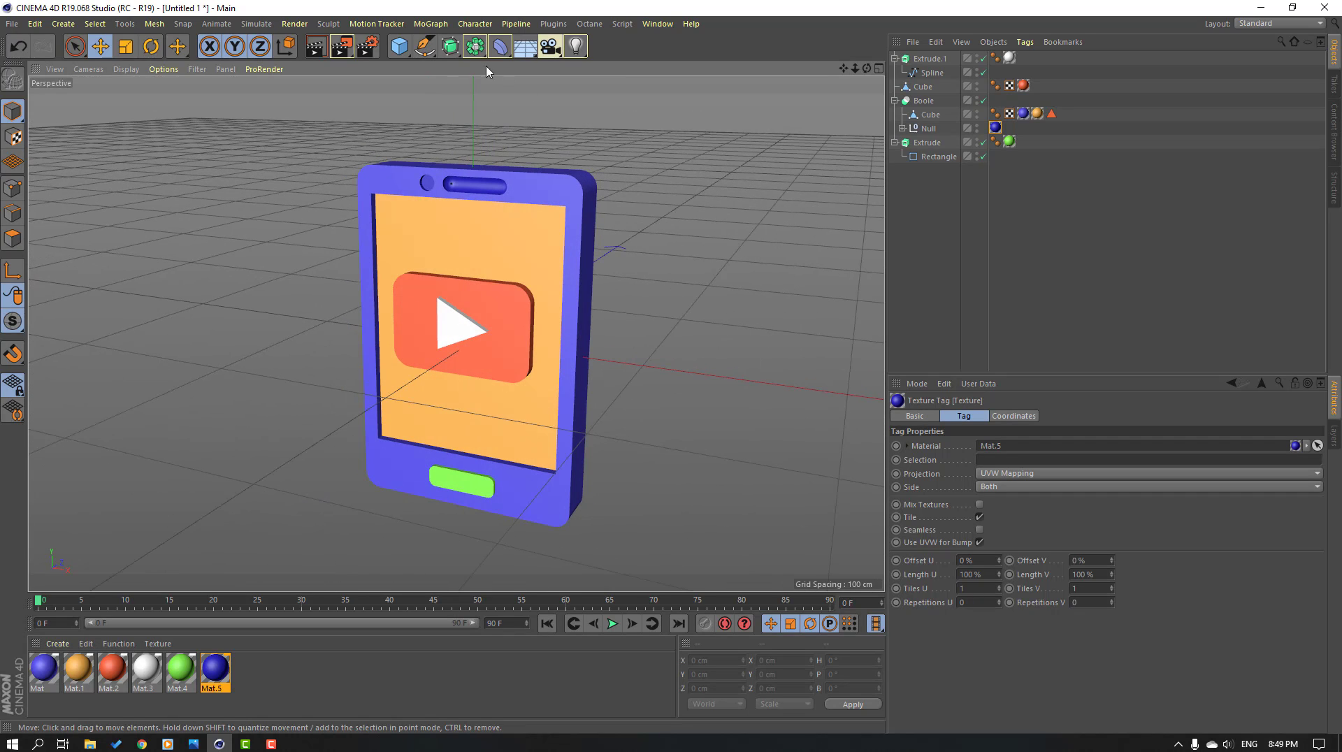
Set the renderer to Physical and add the Ambient Occlusion and Global Illumination effects
left_click(367, 46)
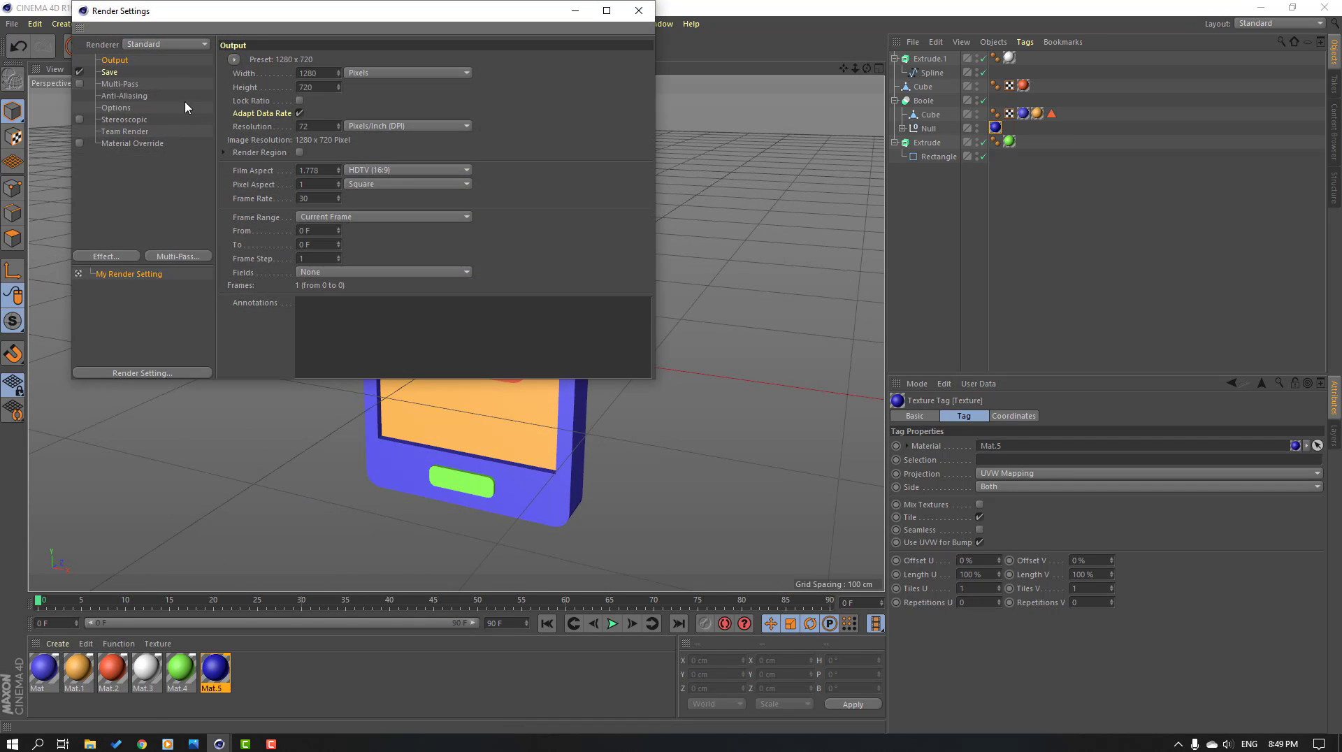
left_click(168, 44)
left_click(147, 72)
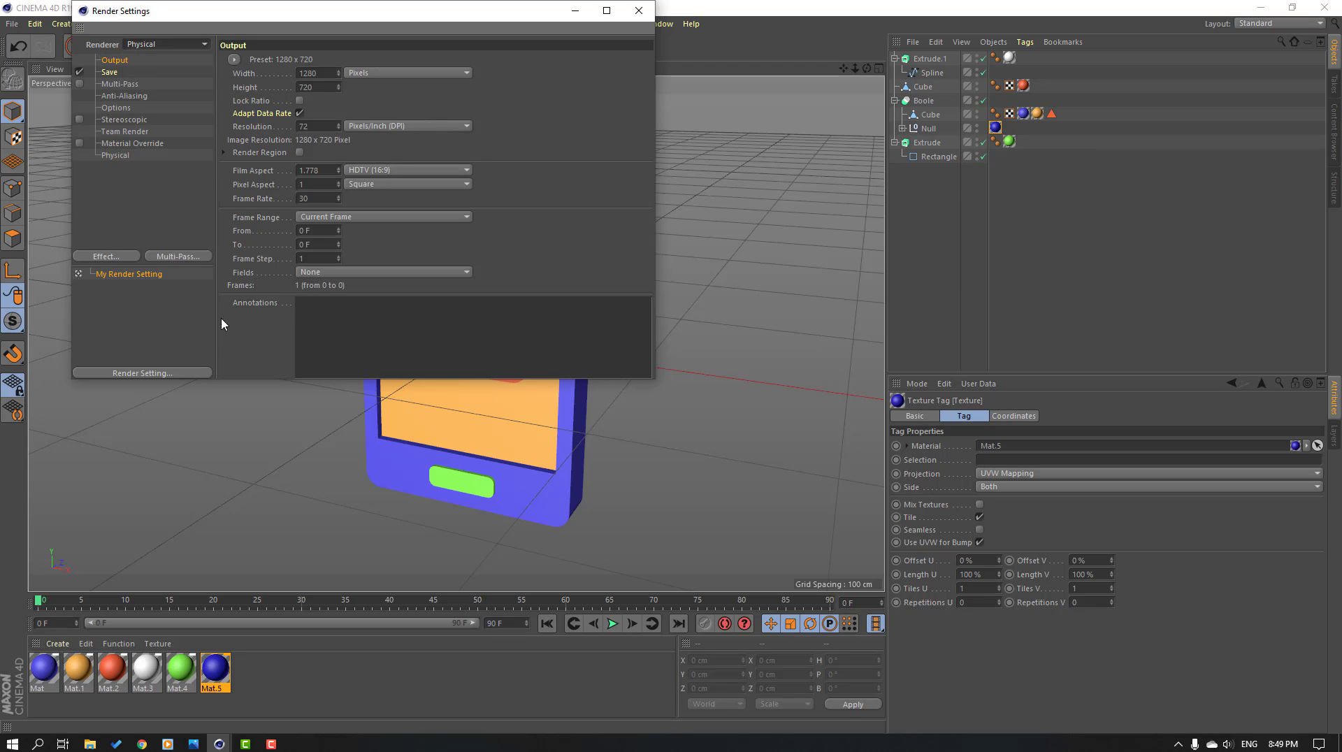
left_click(105, 257)
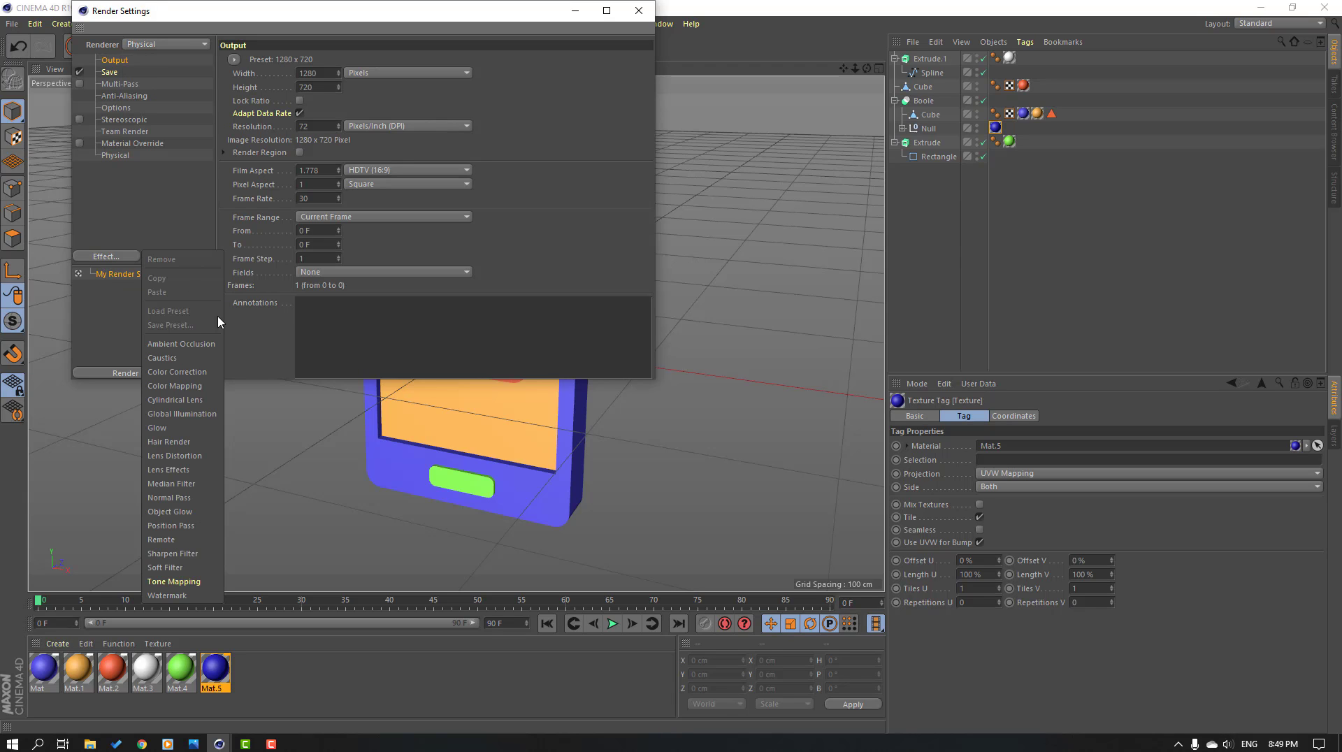
left_click(183, 344)
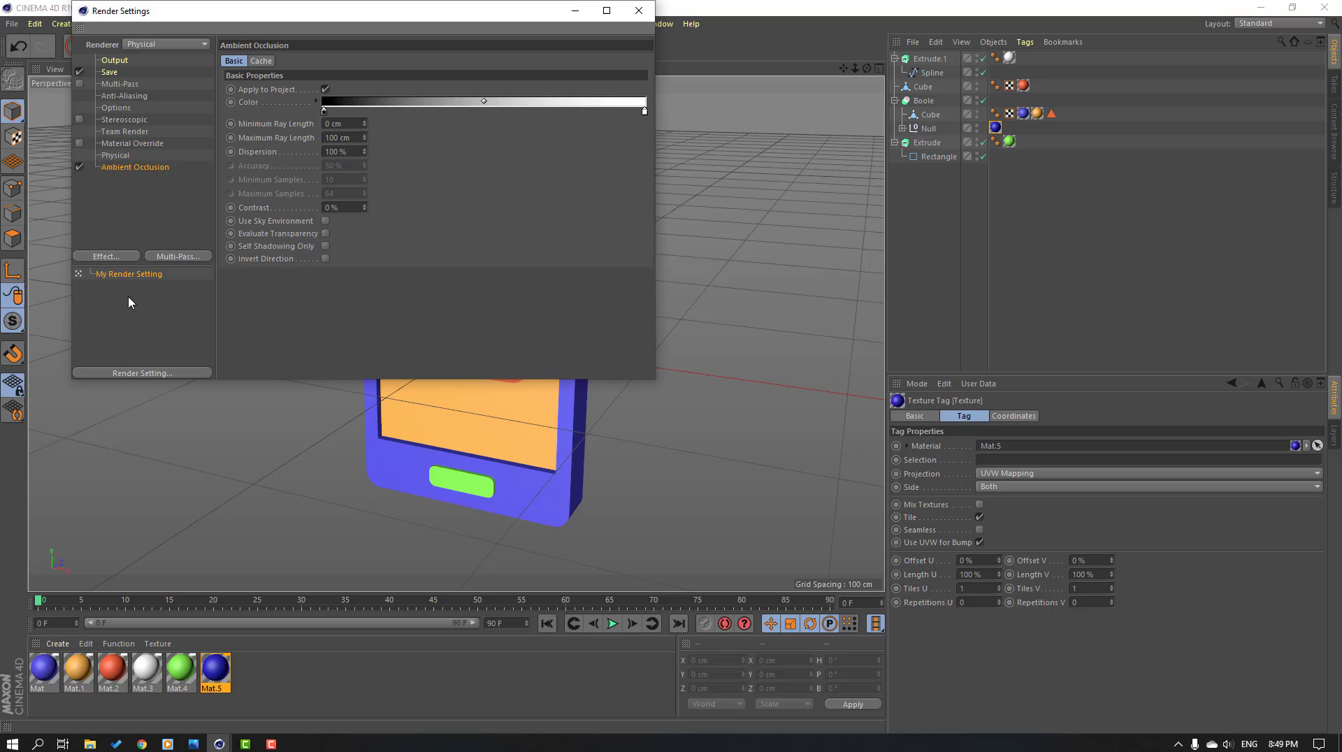
left_click(97, 257)
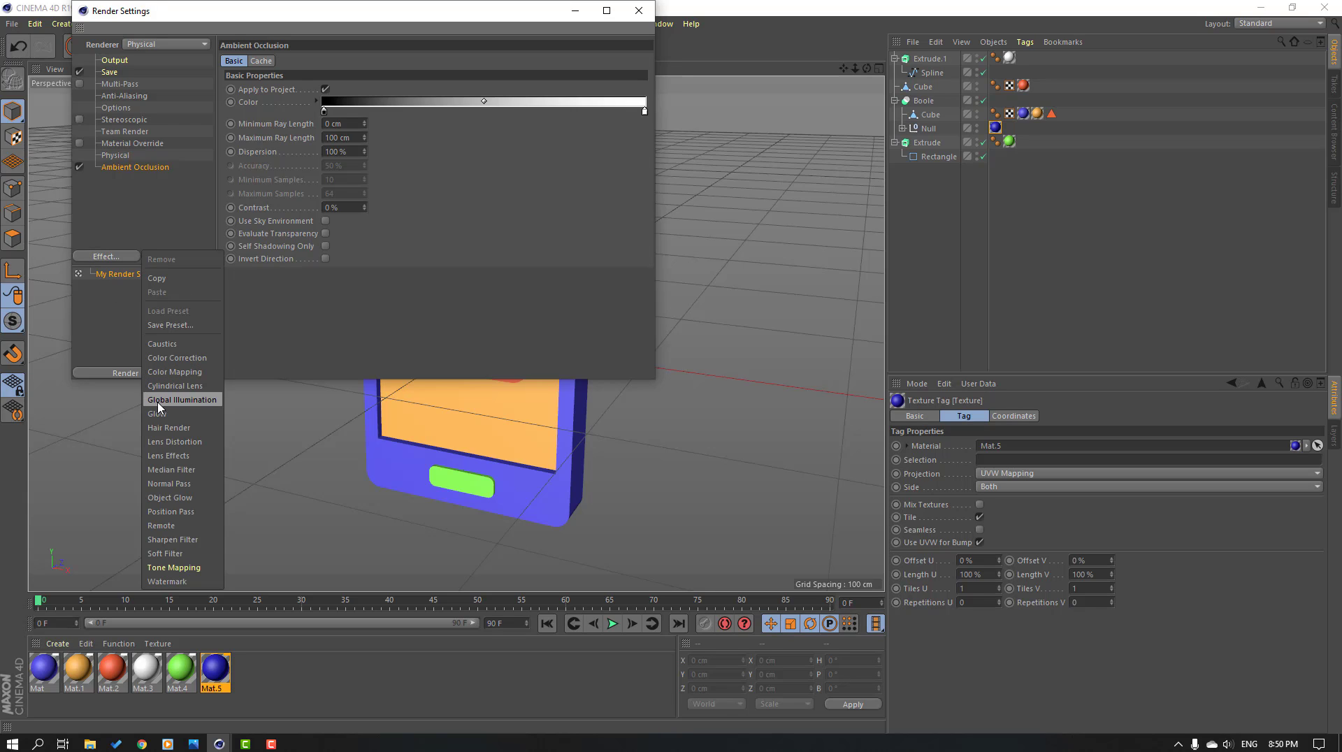
left_click(181, 401)
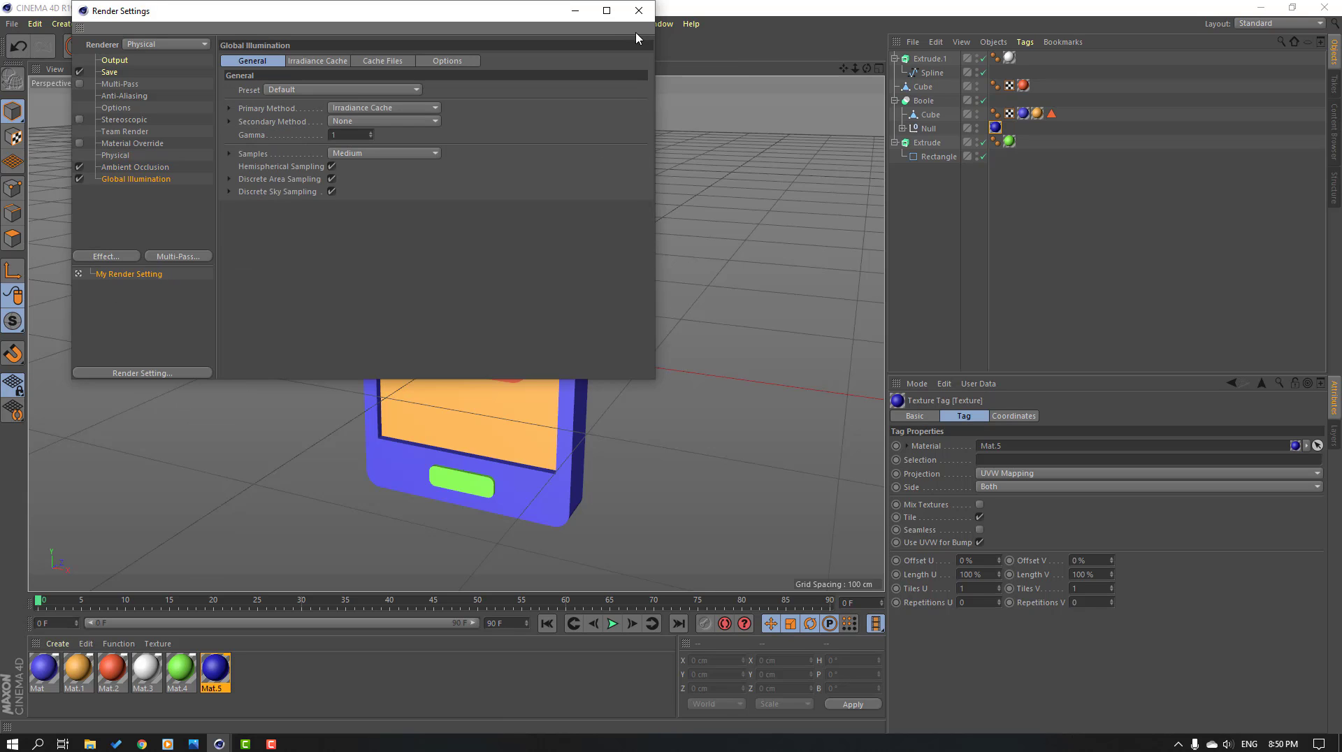
left_click(638, 10)
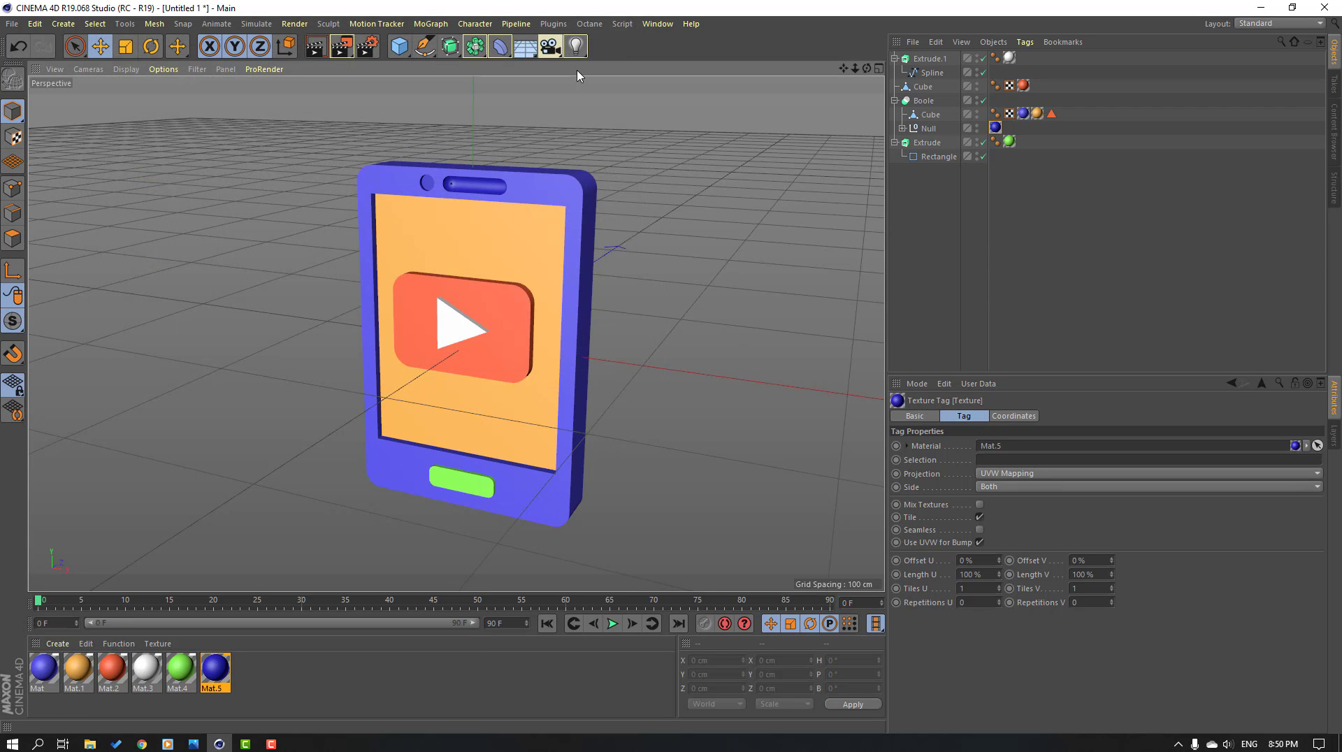
Add a Physical Sky and a Floor to the scene
left_click(528, 49)
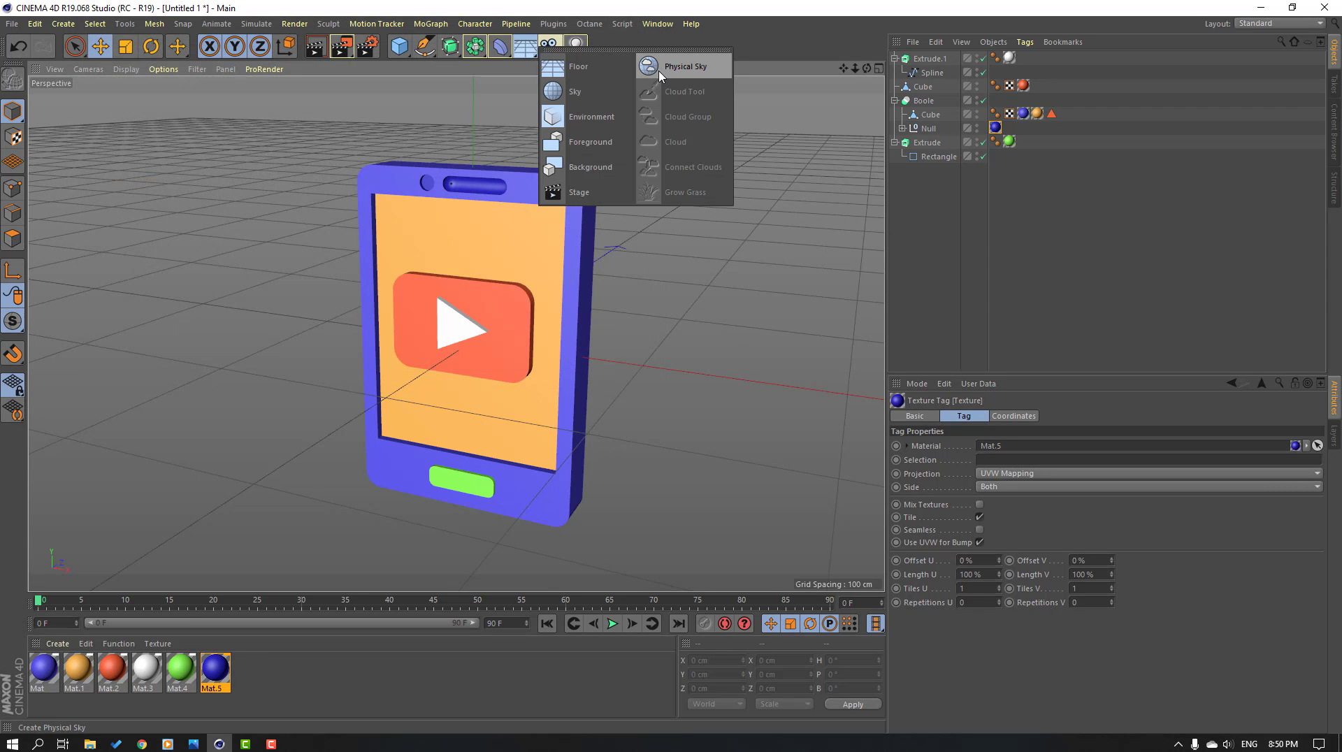
left_click(690, 79)
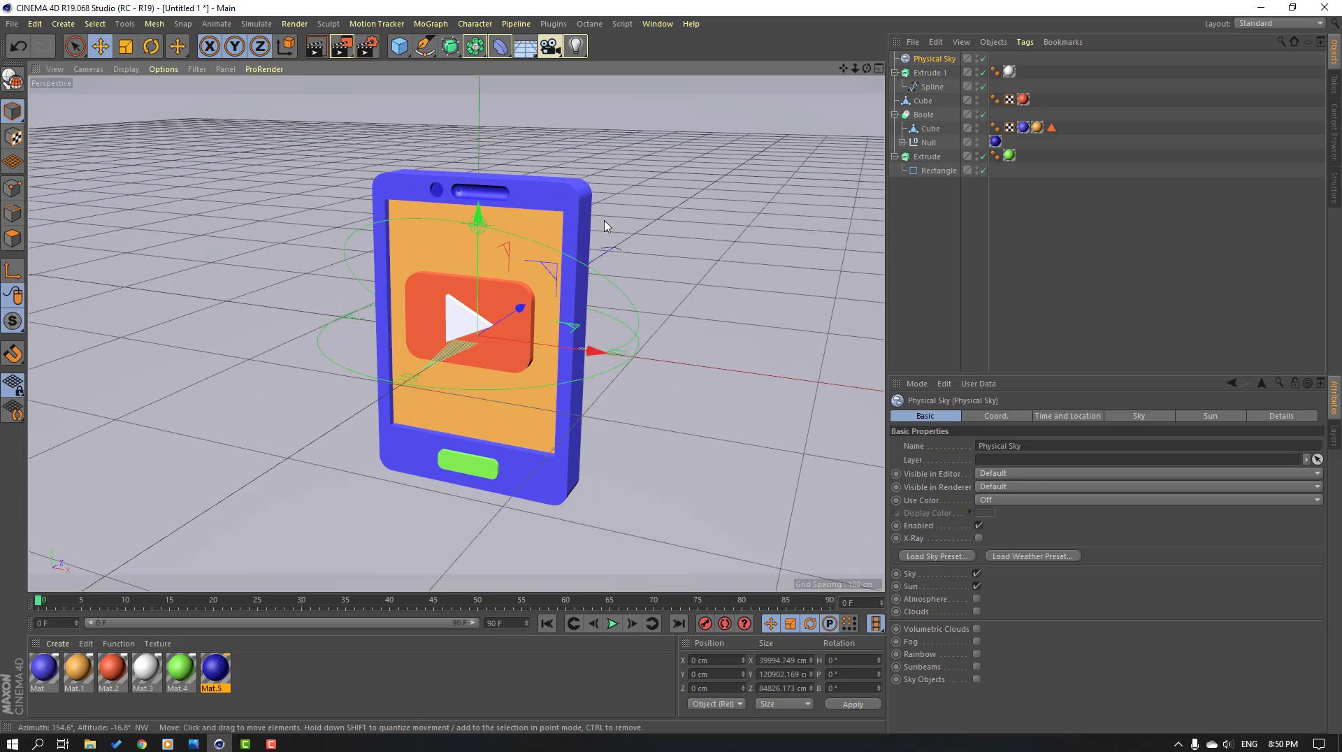
left_click(526, 46)
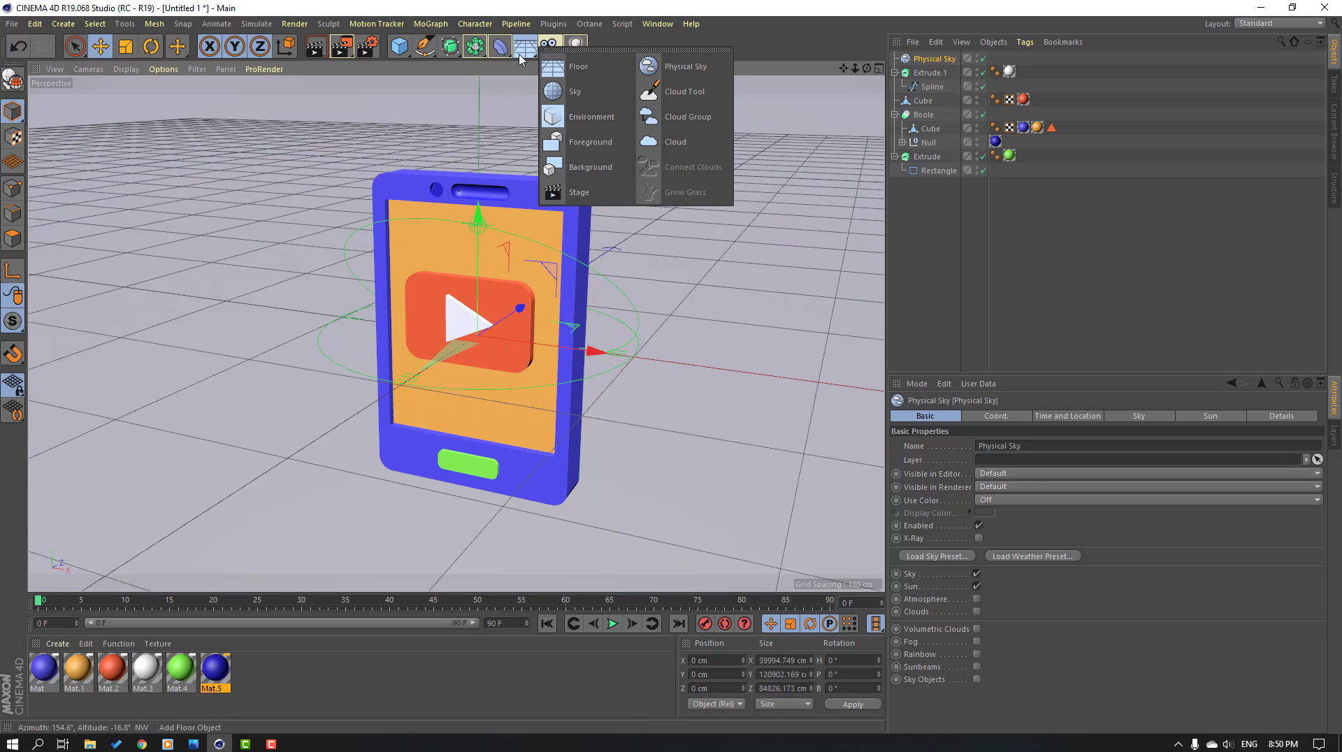
left_click(587, 67)
Lower the floor beneath the phone to a Y position of about -102.6 cm and render the view
scroll(458, 339, "down", 3)
left_click_drag(327, 263, 361, 237, "alt")
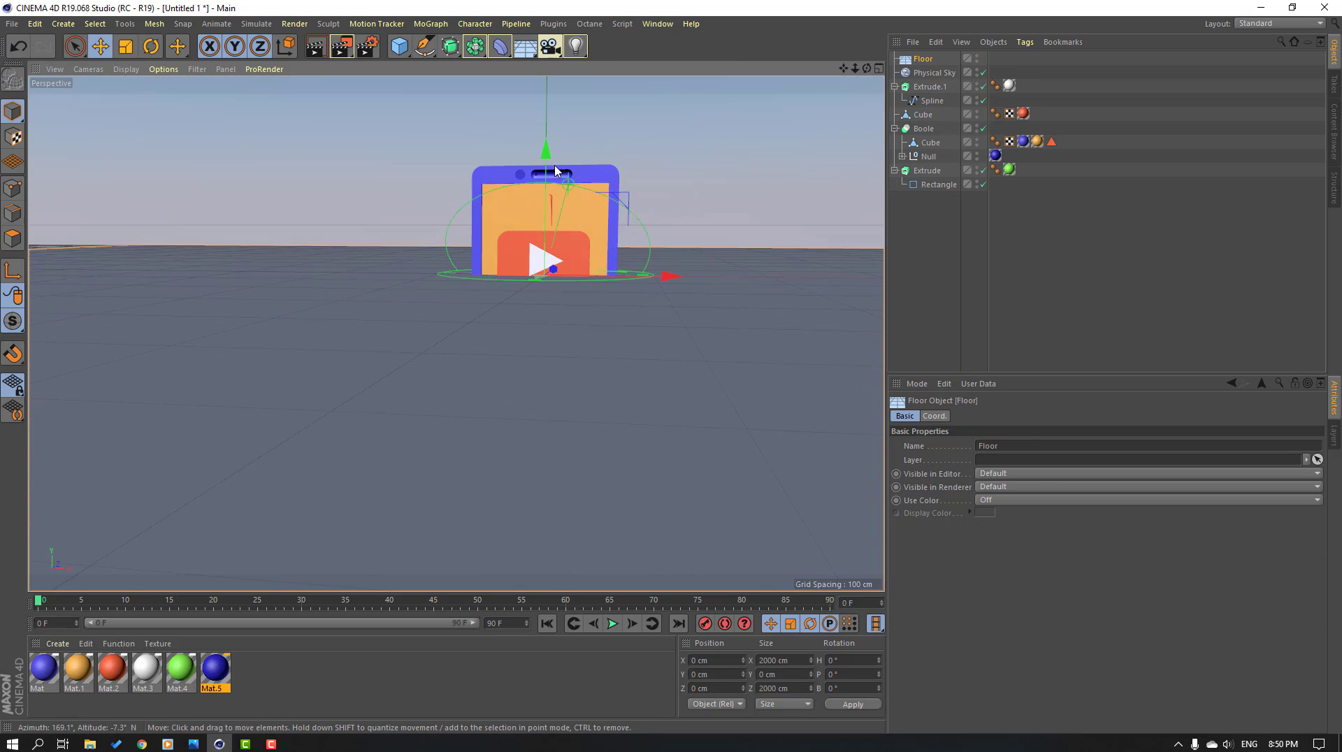
left_click_drag(545, 175, 535, 278)
left_click_drag(434, 318, 560, 319, "alt")
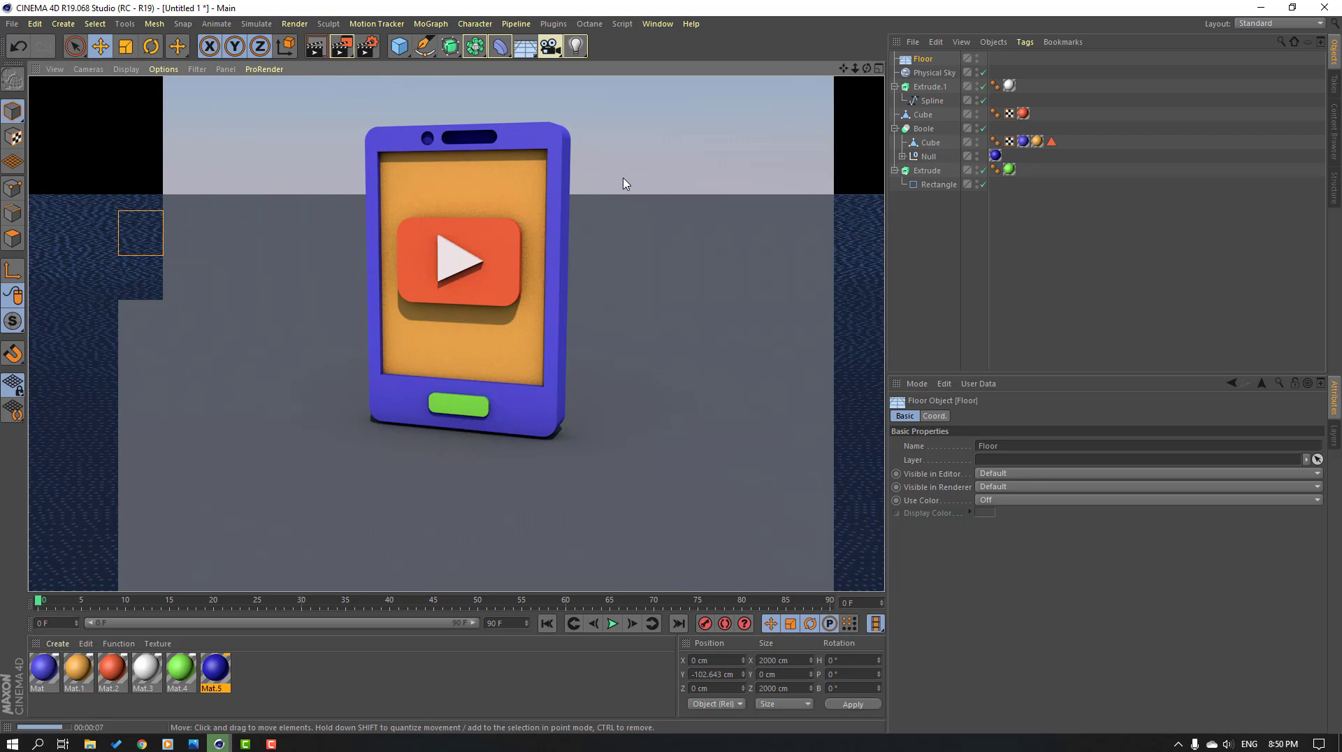
left_click(656, 155)
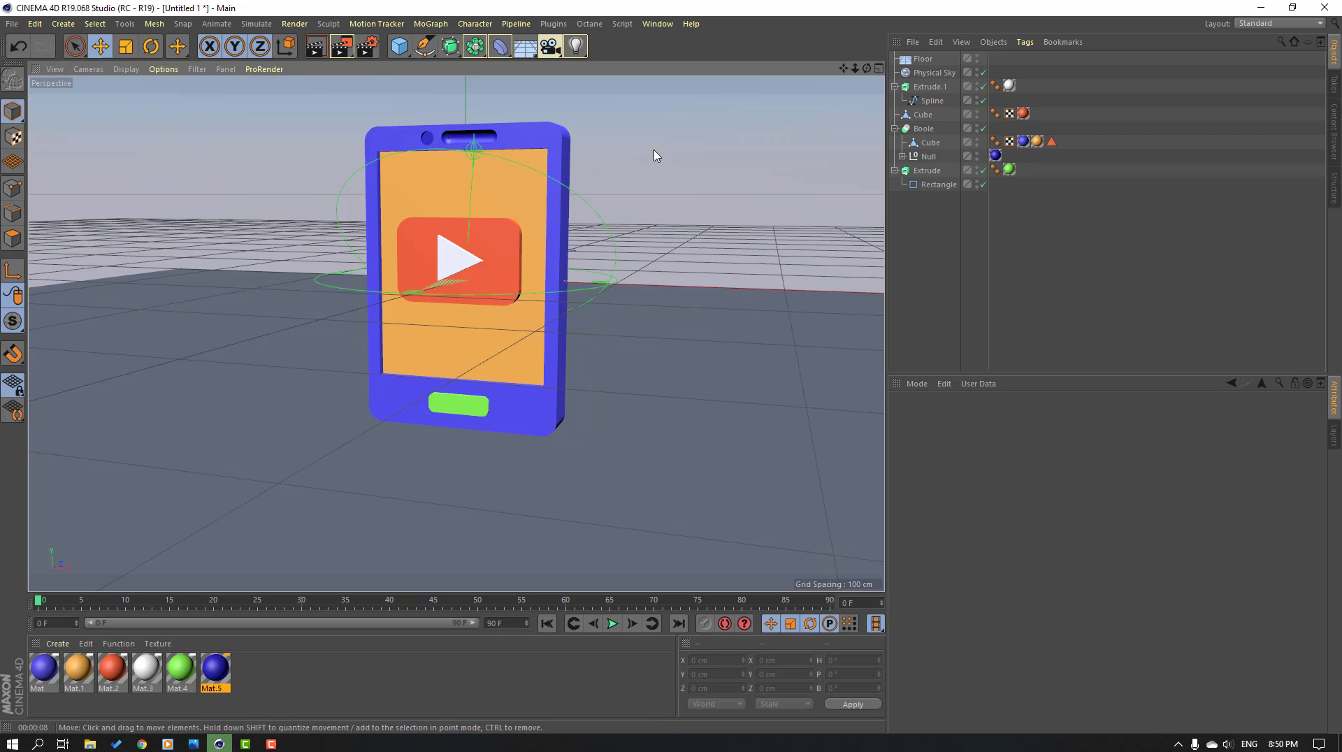
Set the renderer to Standard and render the view again
left_click(368, 46)
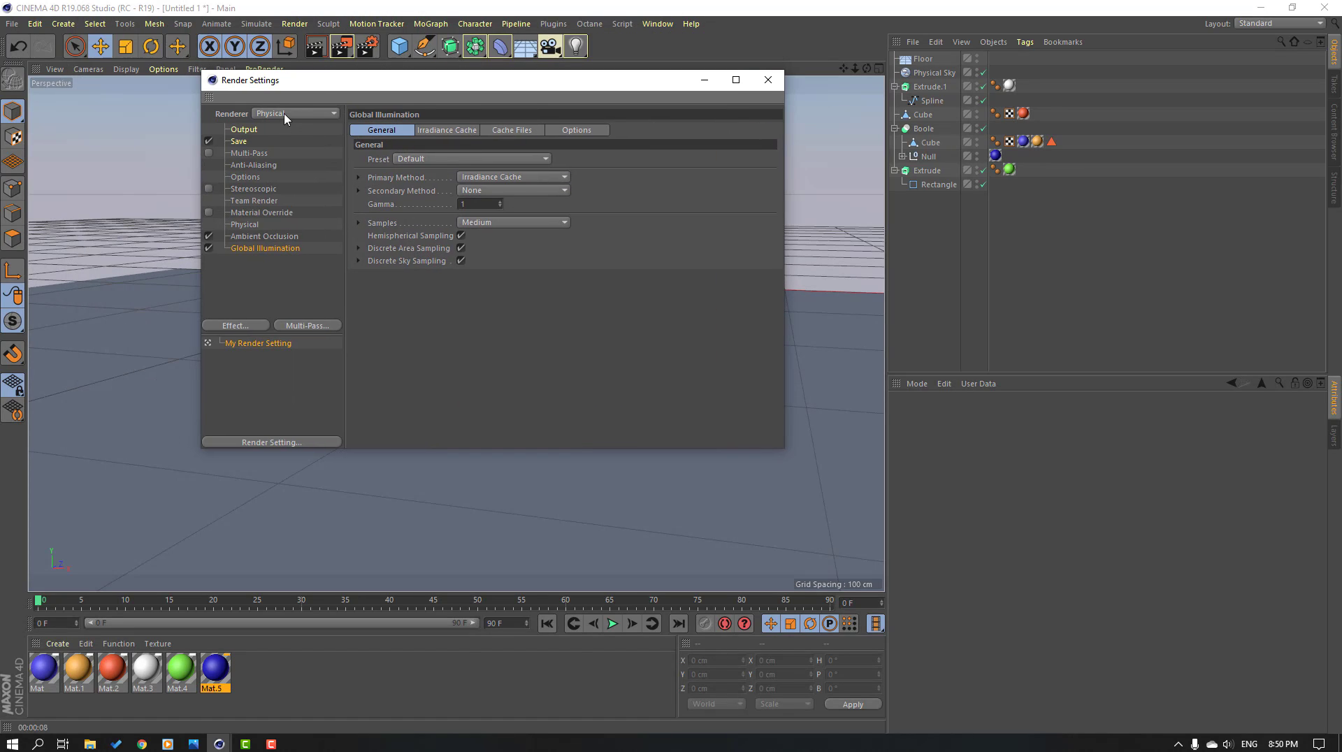
left_click(288, 115)
left_click(273, 130)
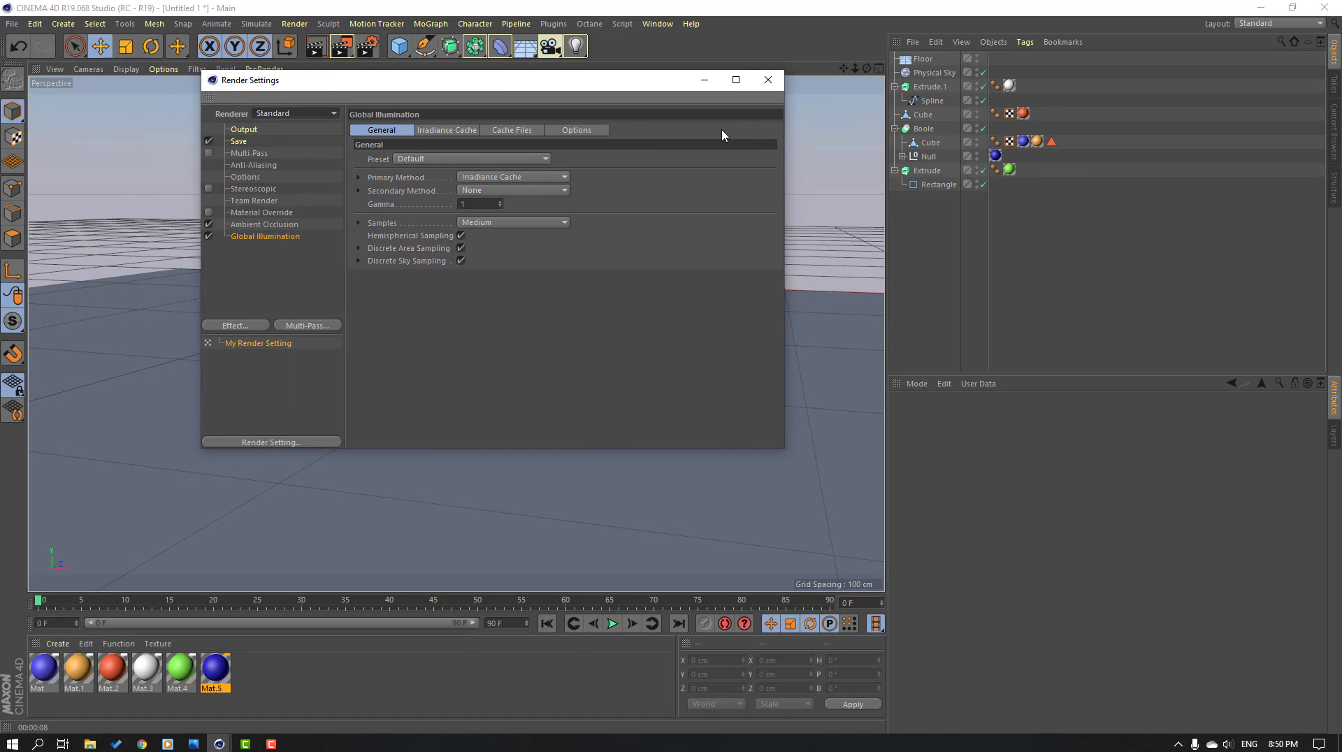
left_click(768, 80)
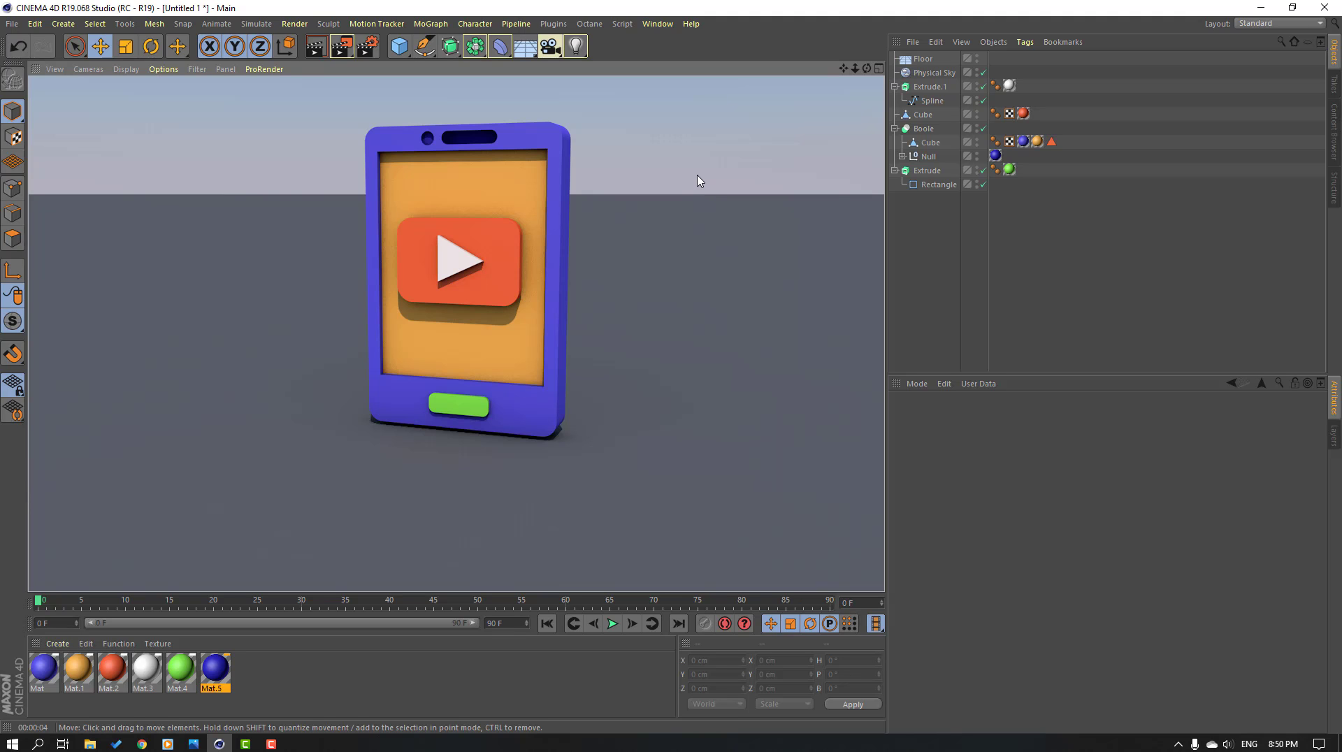
Try to enlarge the floor beneath the phone with the Scale tool
left_click_drag(681, 155, 604, 264, "alt")
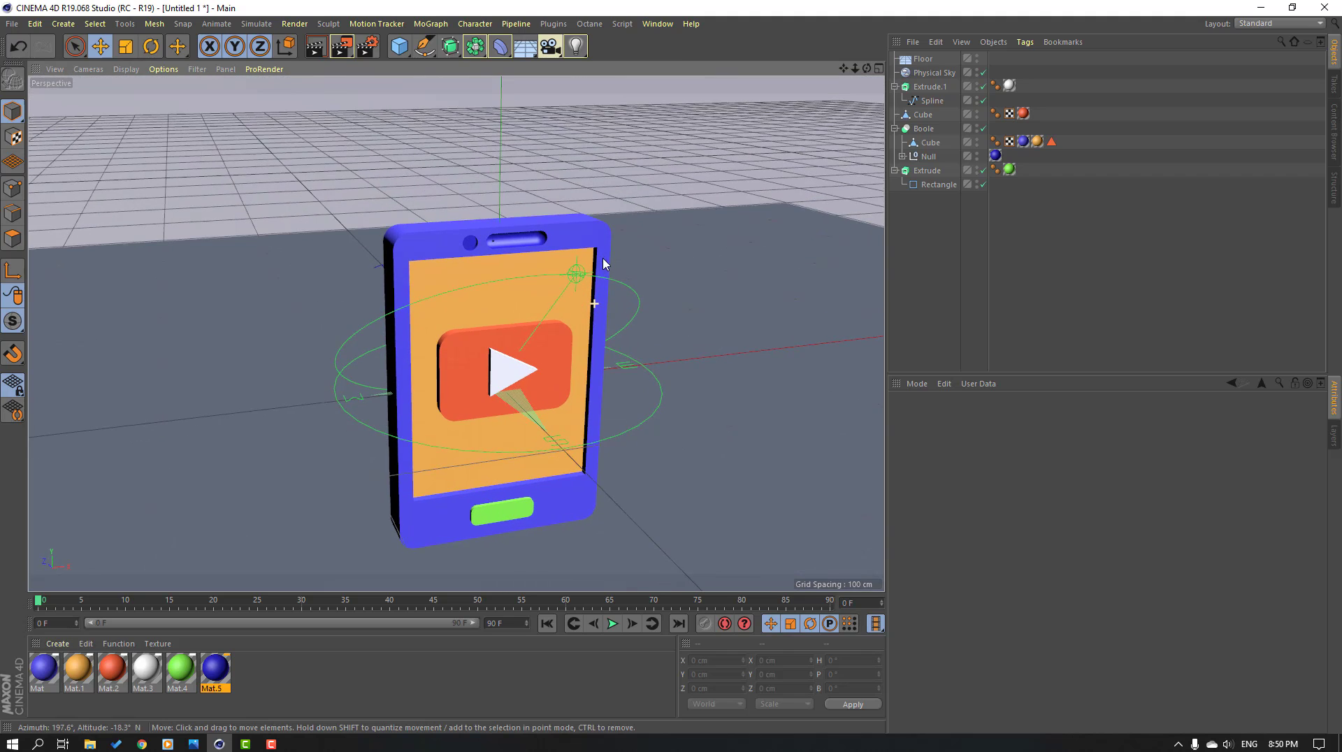
scroll(557, 345, "down", 3)
middle_click_drag(557, 346, 602, 237, "alt")
left_click_drag(602, 237, 599, 269, "alt")
left_click(923, 60)
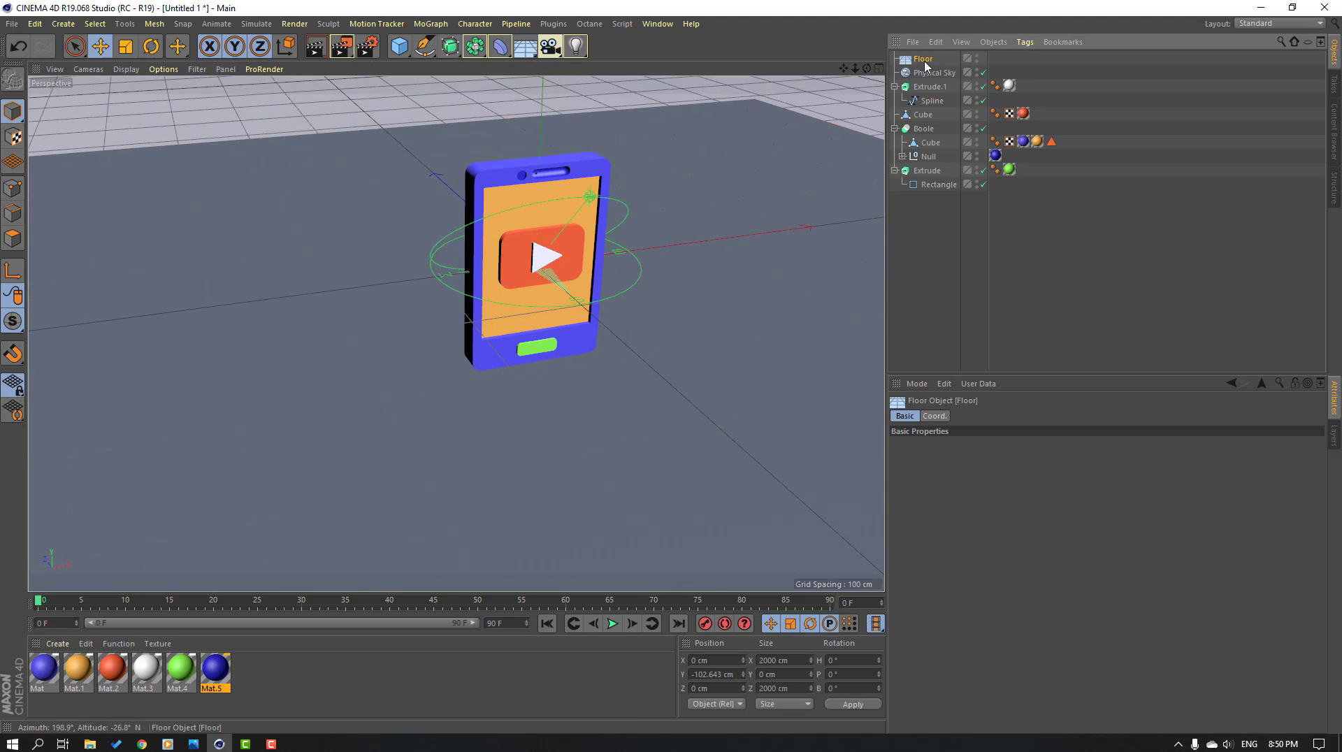
right_click_drag(515, 202, 376, 169, "alt")
scroll(376, 170, "down", 3)
left_click(126, 46)
scroll(521, 272, "down", 2)
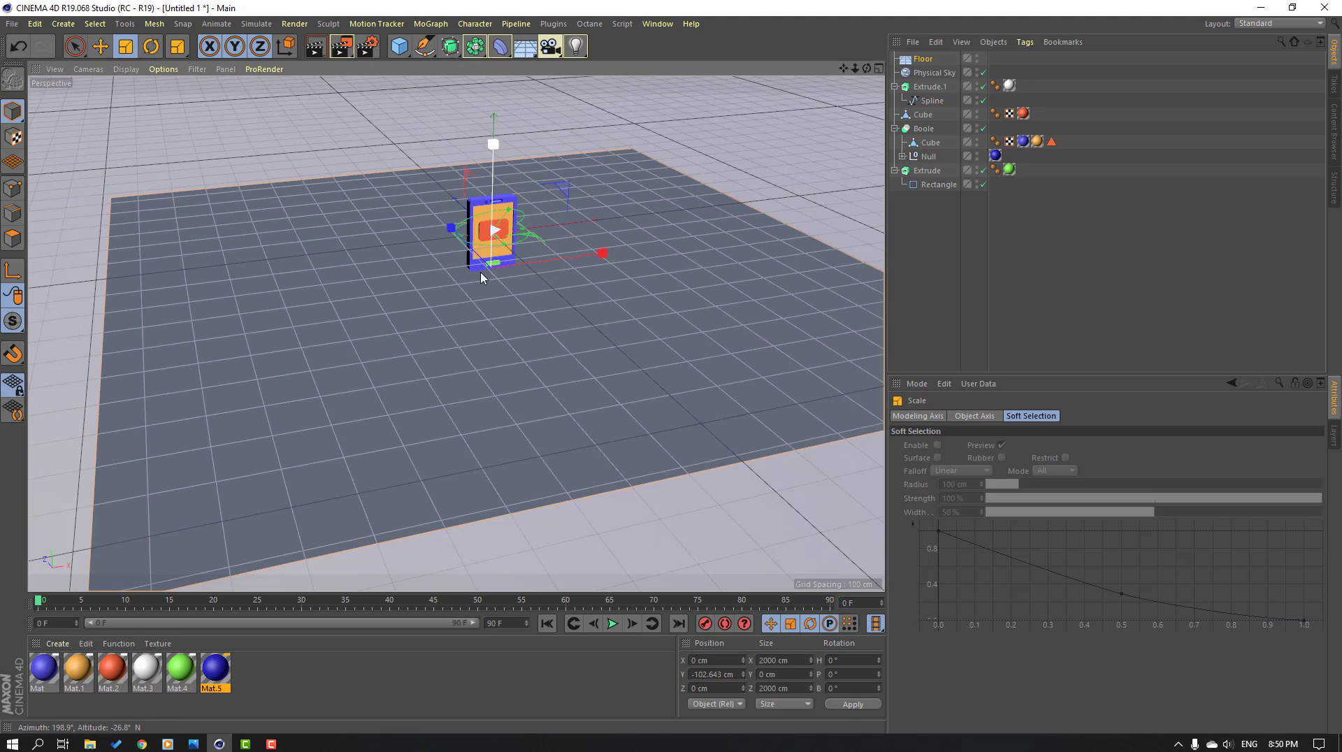
left_click_drag(526, 274, 568, 264)
left_click_drag(345, 429, 524, 413)
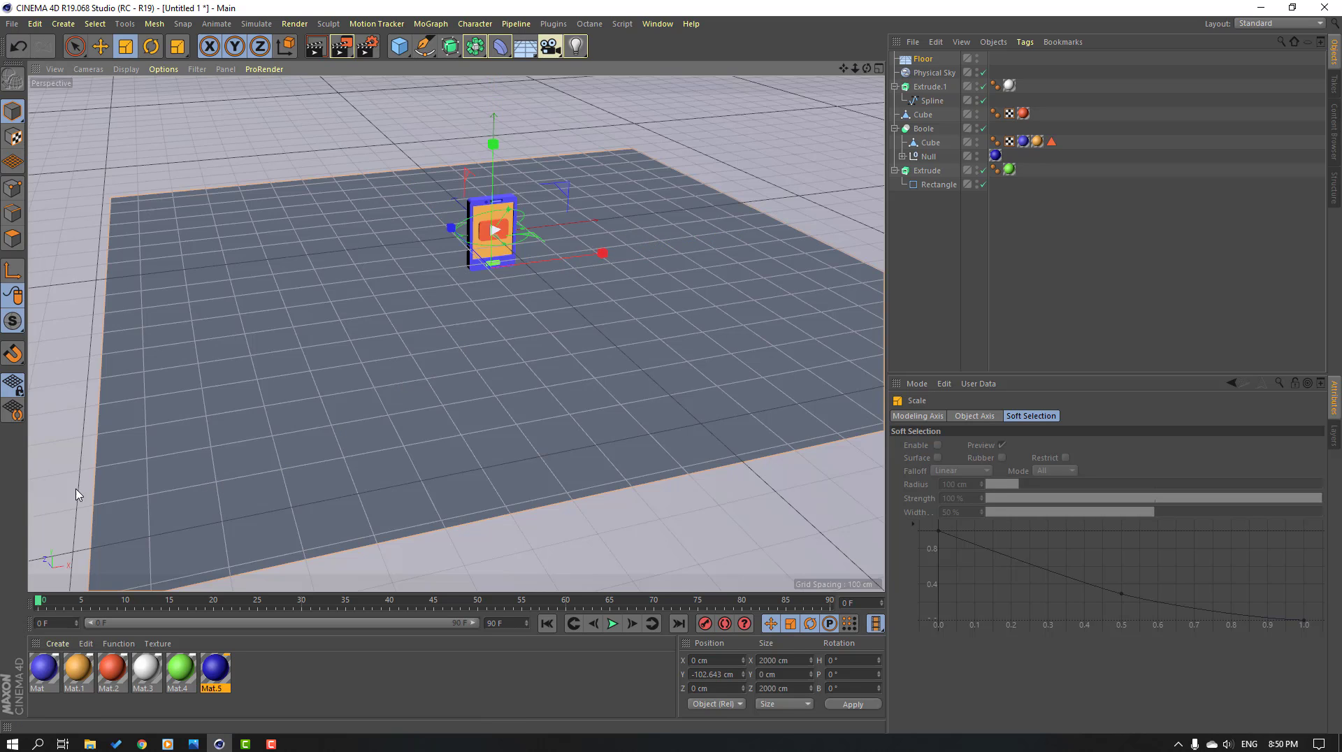
scroll(76, 493, "up", 3)
middle_click_drag(727, 186, 557, 336, "alt")
scroll(709, 188, "up", 3)
left_click_drag(651, 202, 583, 336, "alt")
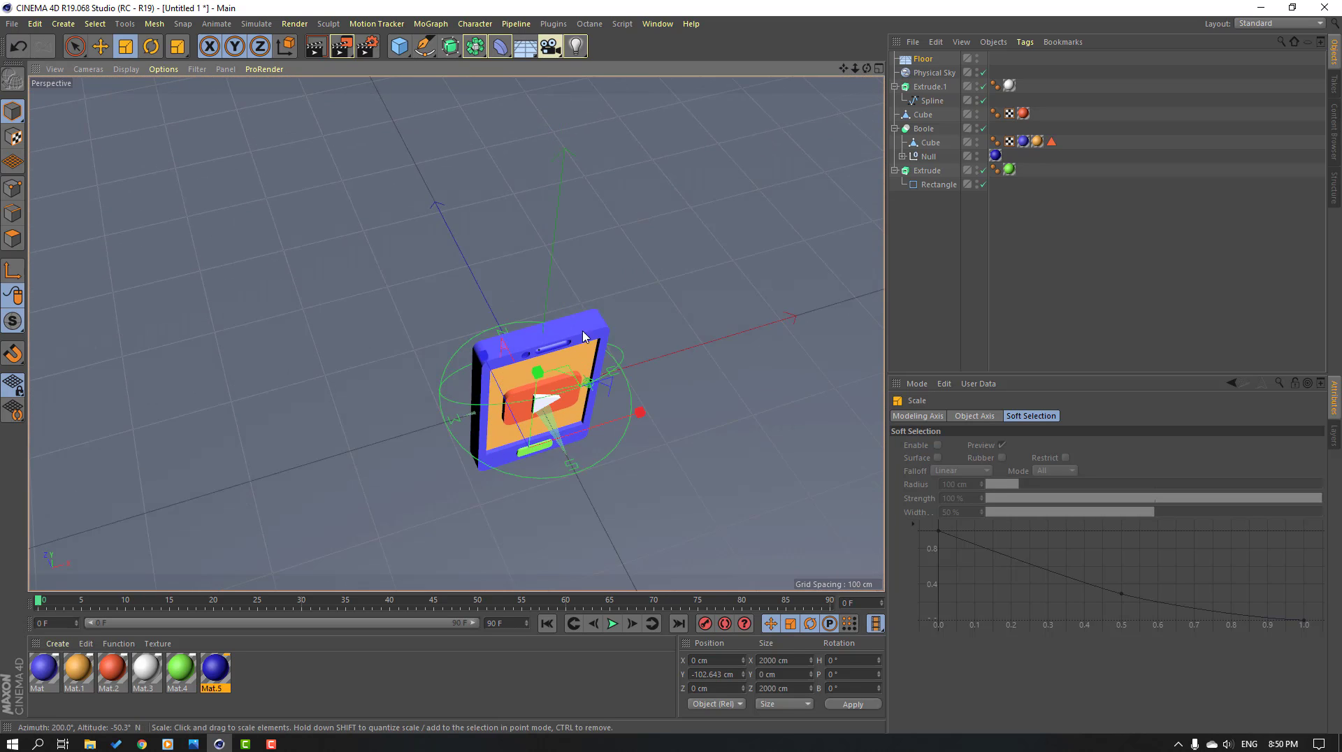
Render the view of the whole phone standing on the floor from a slightly raised angle
scroll(583, 336, "up", 2)
scroll(574, 382, "up", 2)
left_click_drag(489, 391, 452, 200, "alt")
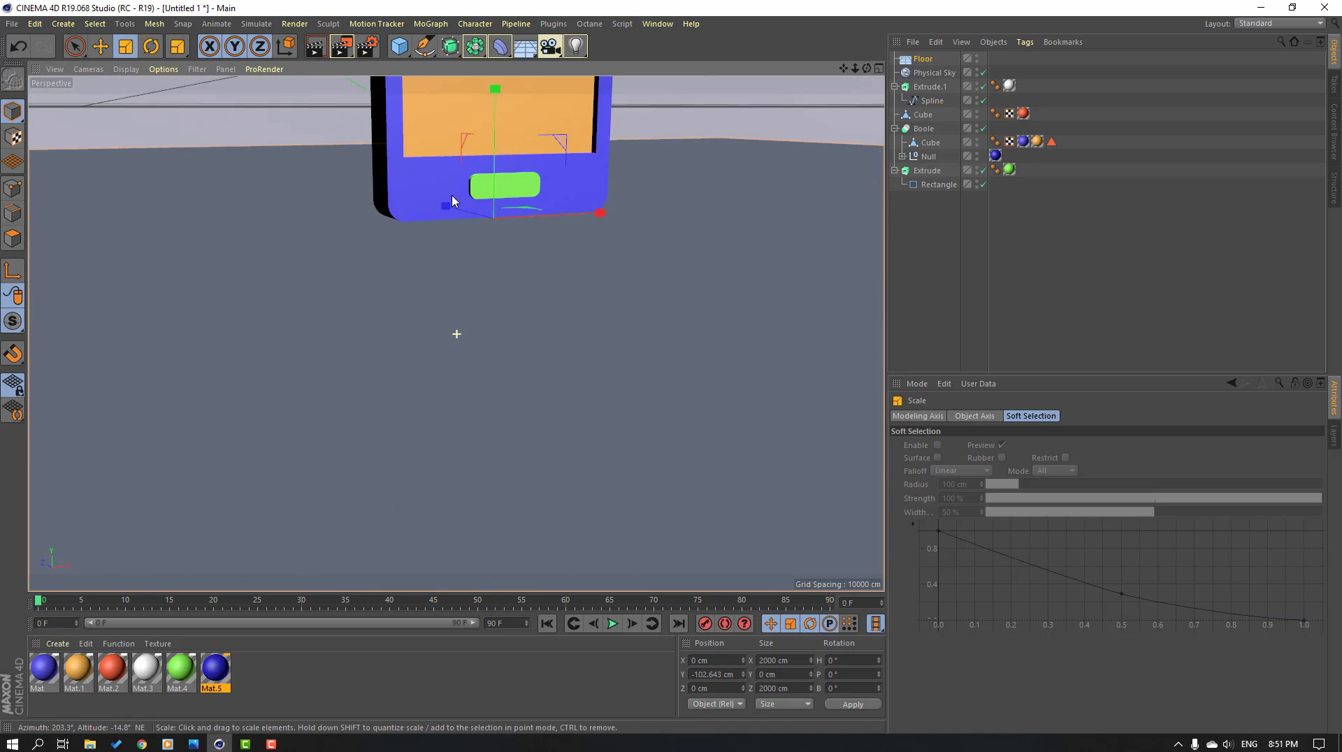
middle_click_drag(452, 200, 445, 413, "alt")
left_click_drag(445, 413, 441, 275, "alt")
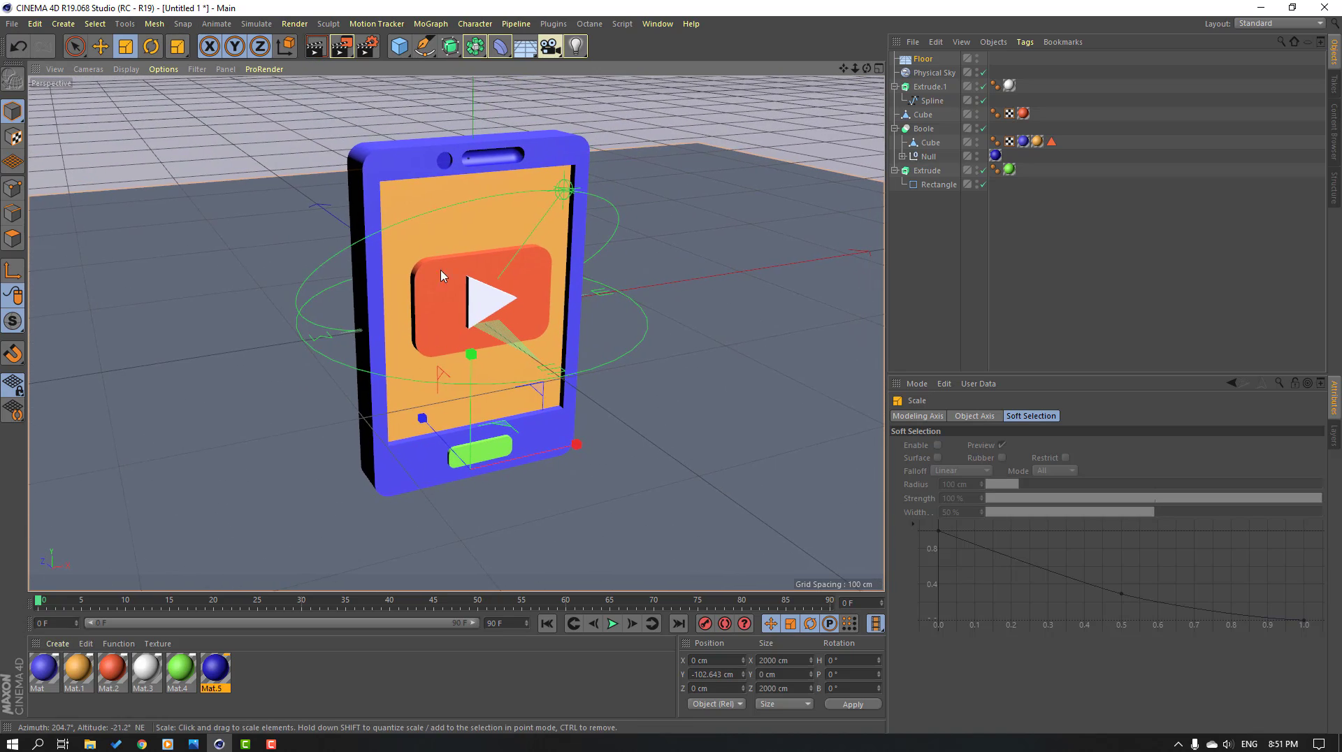
left_click(315, 46)
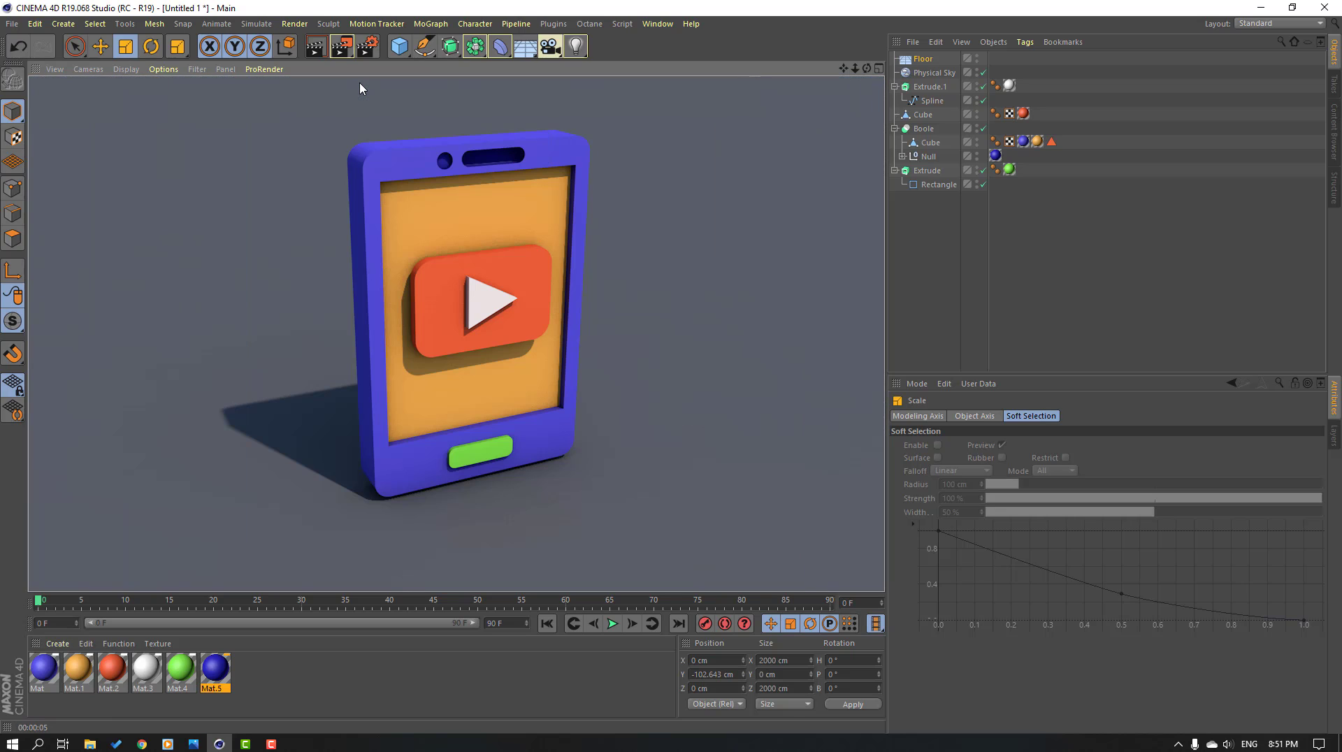
left_click(446, 120)
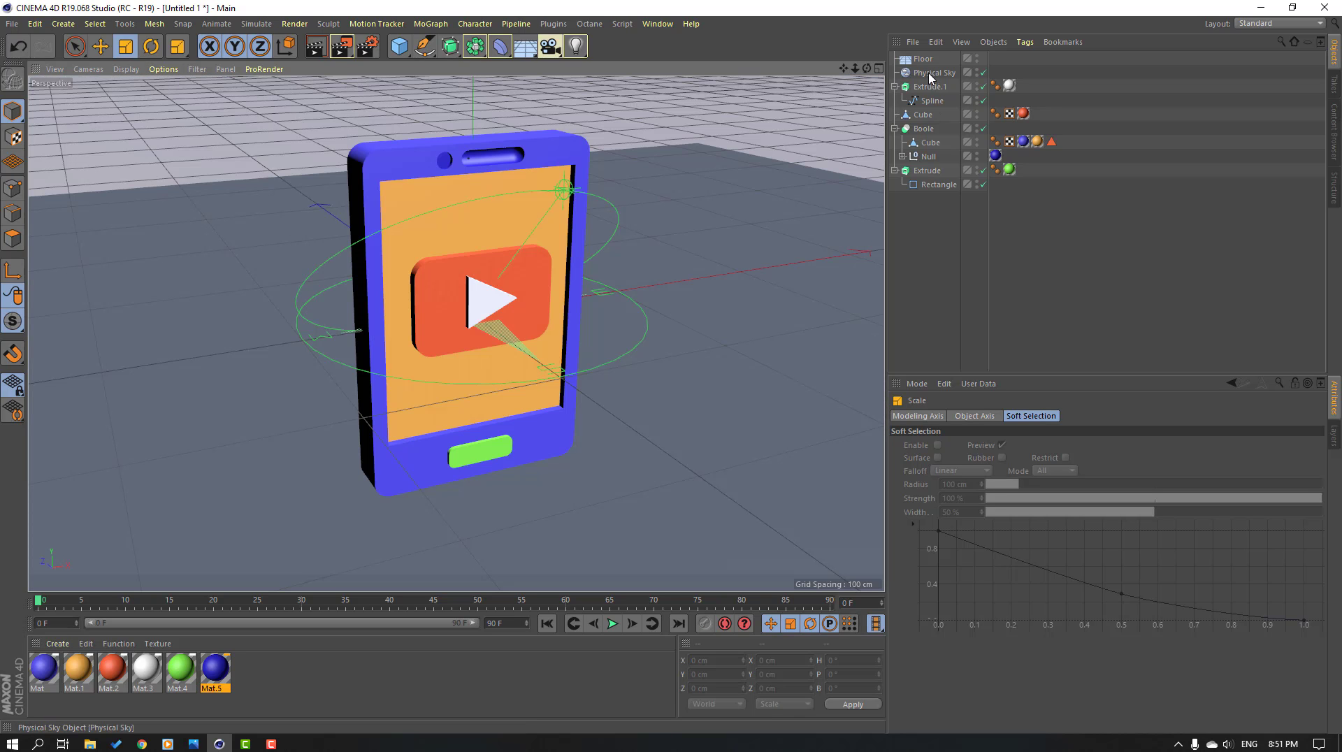
Delete the Floor object from the scene
left_click(923, 58)
key("Delete")
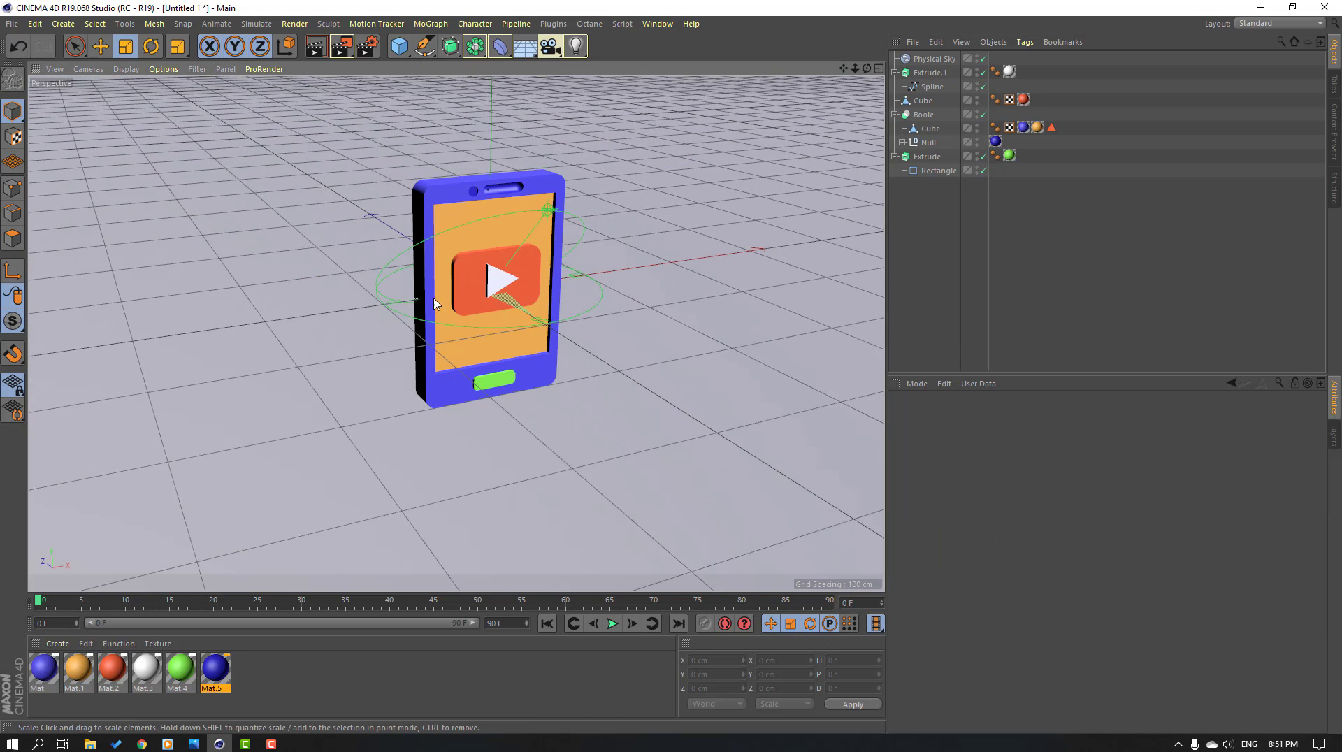
left_click_drag(434, 302, 545, 247, "alt")
Add an area light and move it in front of the phone to a Z position of about -148 cm
left_click(575, 46)
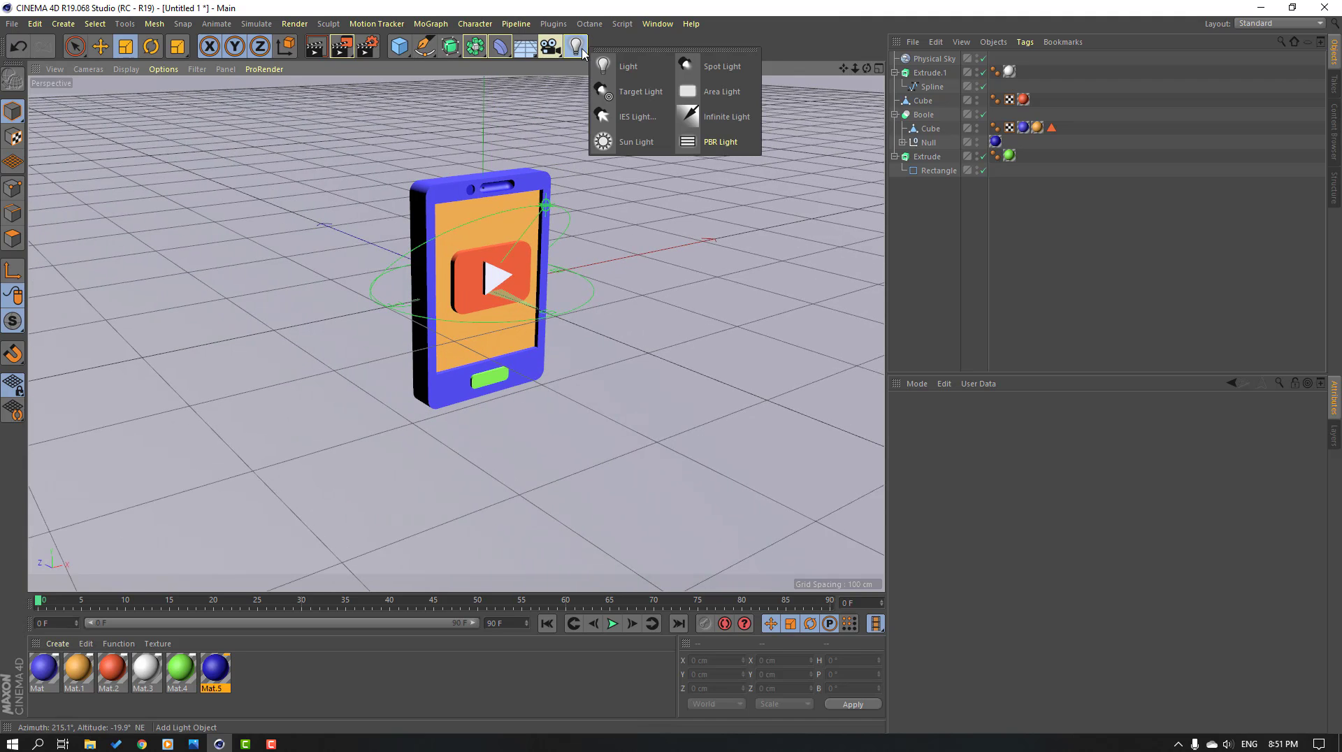
left_click(713, 91)
scroll(698, 359, "down", 4)
left_click(105, 55)
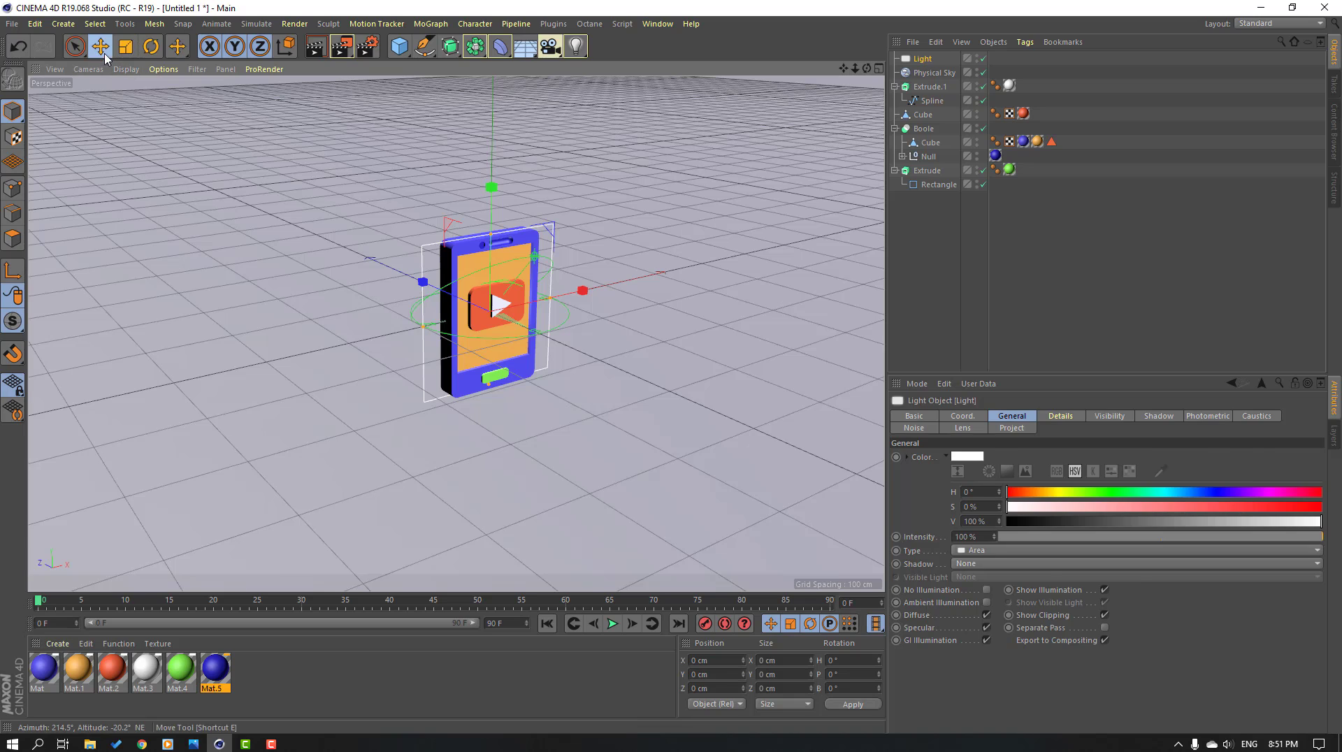
left_click_drag(423, 288, 509, 330)
left_click_drag(701, 410, 512, 272, "alt")
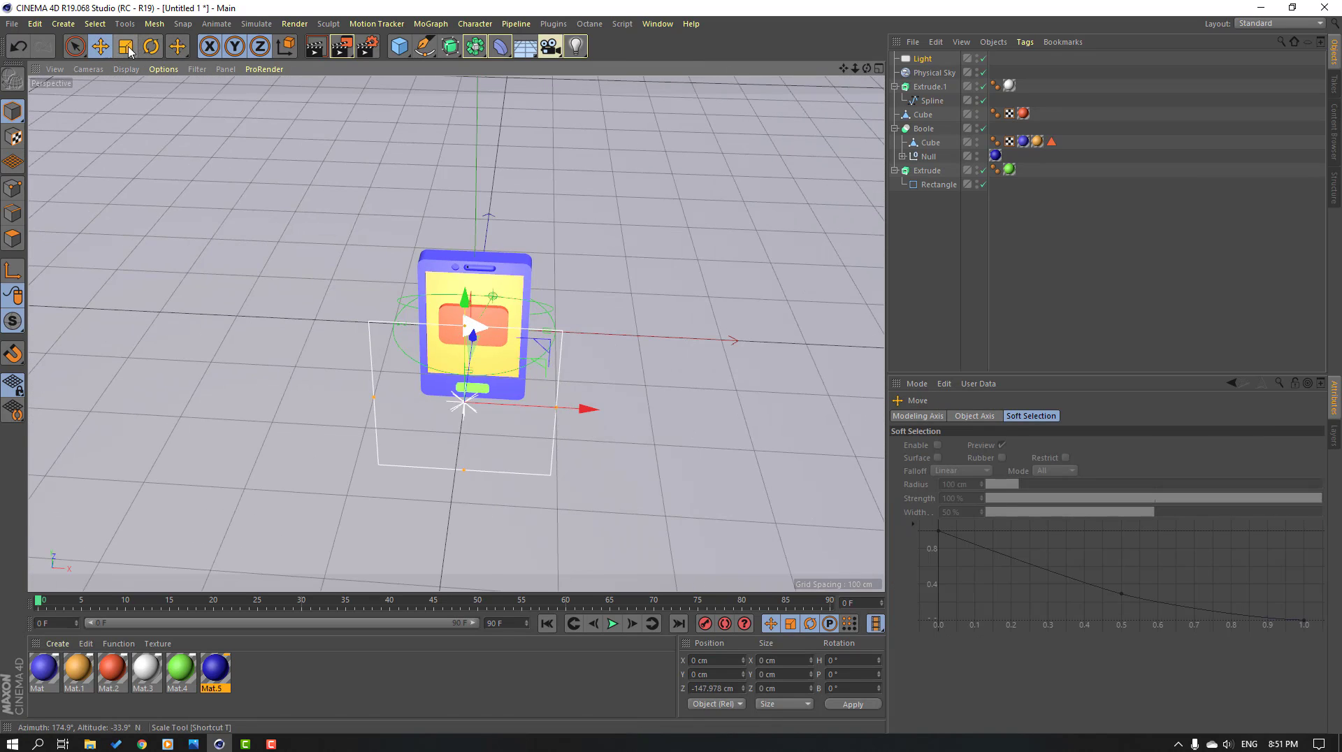
Rotate the area light to a 90° heading and move it beside the phone at about X 284.7 cm, Z -5.8 cm
left_click(151, 46)
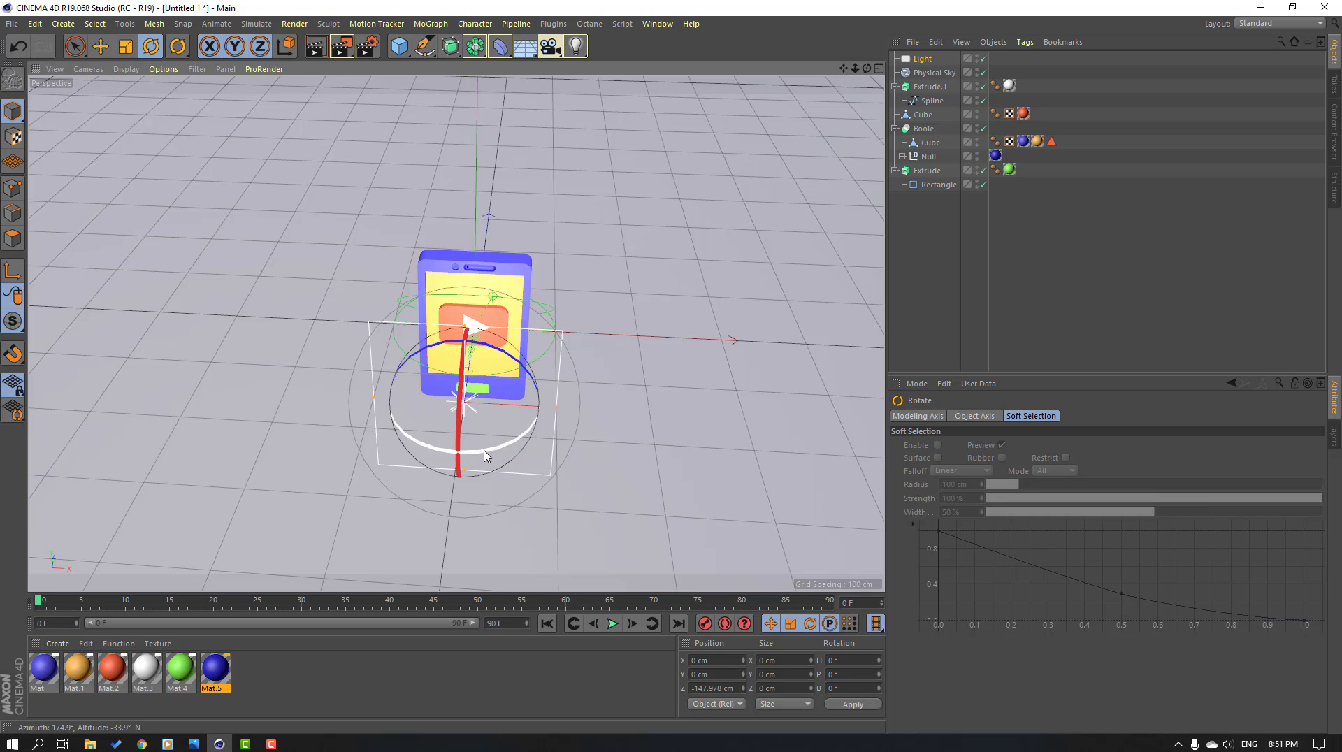
left_click_drag(487, 456, 667, 410)
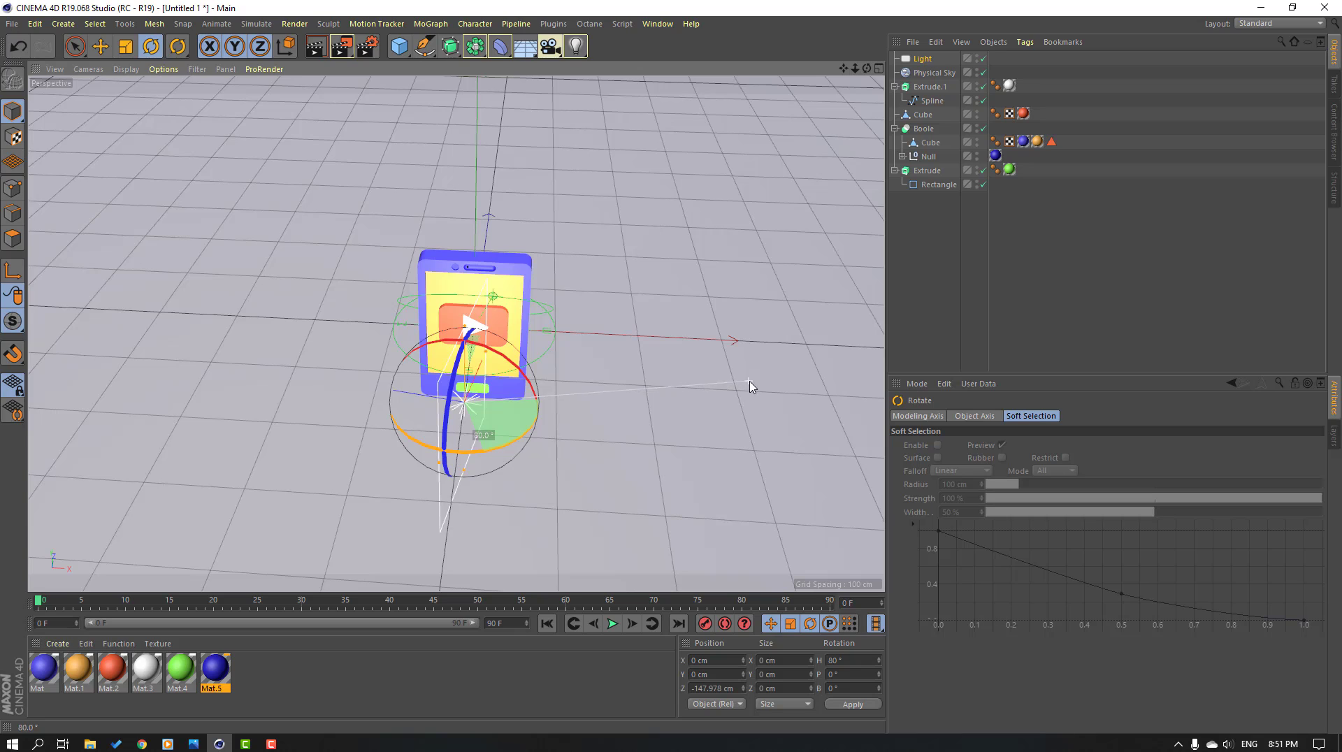
left_click_drag(750, 387, 776, 381)
left_click(100, 46)
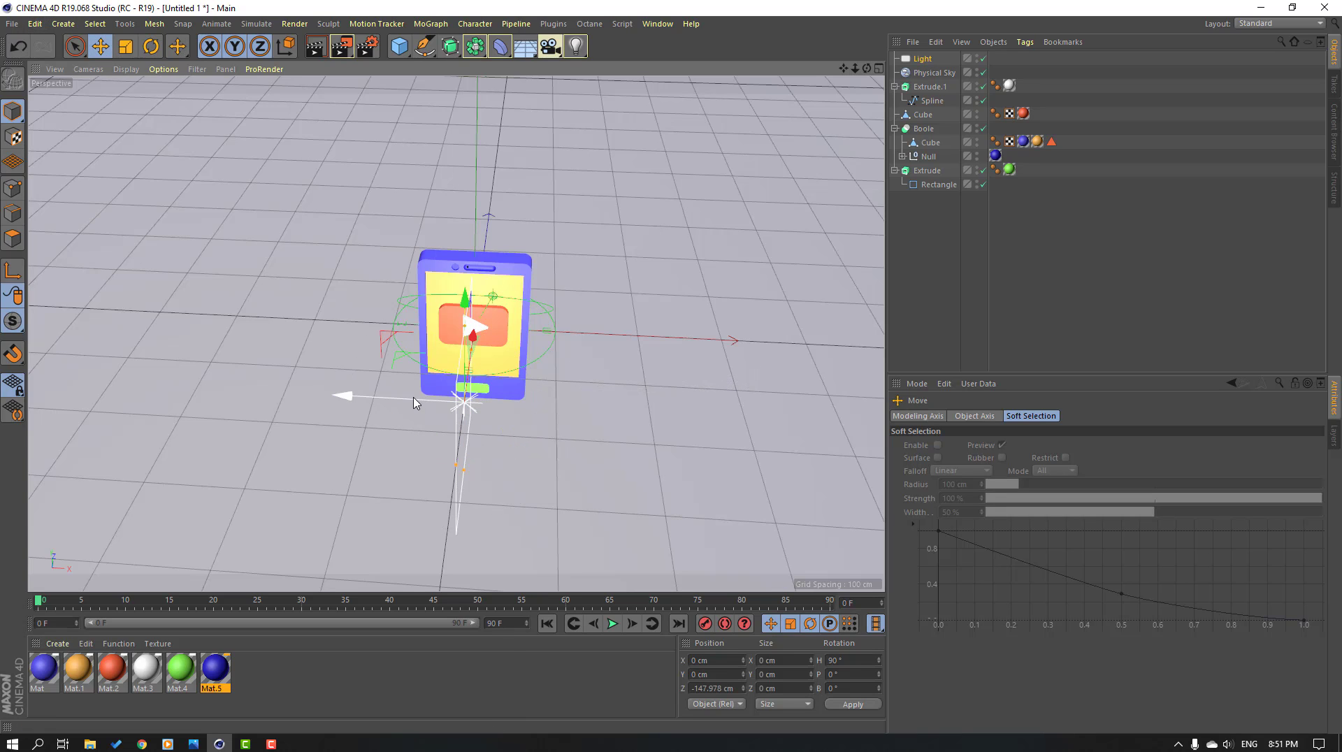
left_click_drag(413, 403, 655, 387)
left_click_drag(580, 388, 595, 363, "alt")
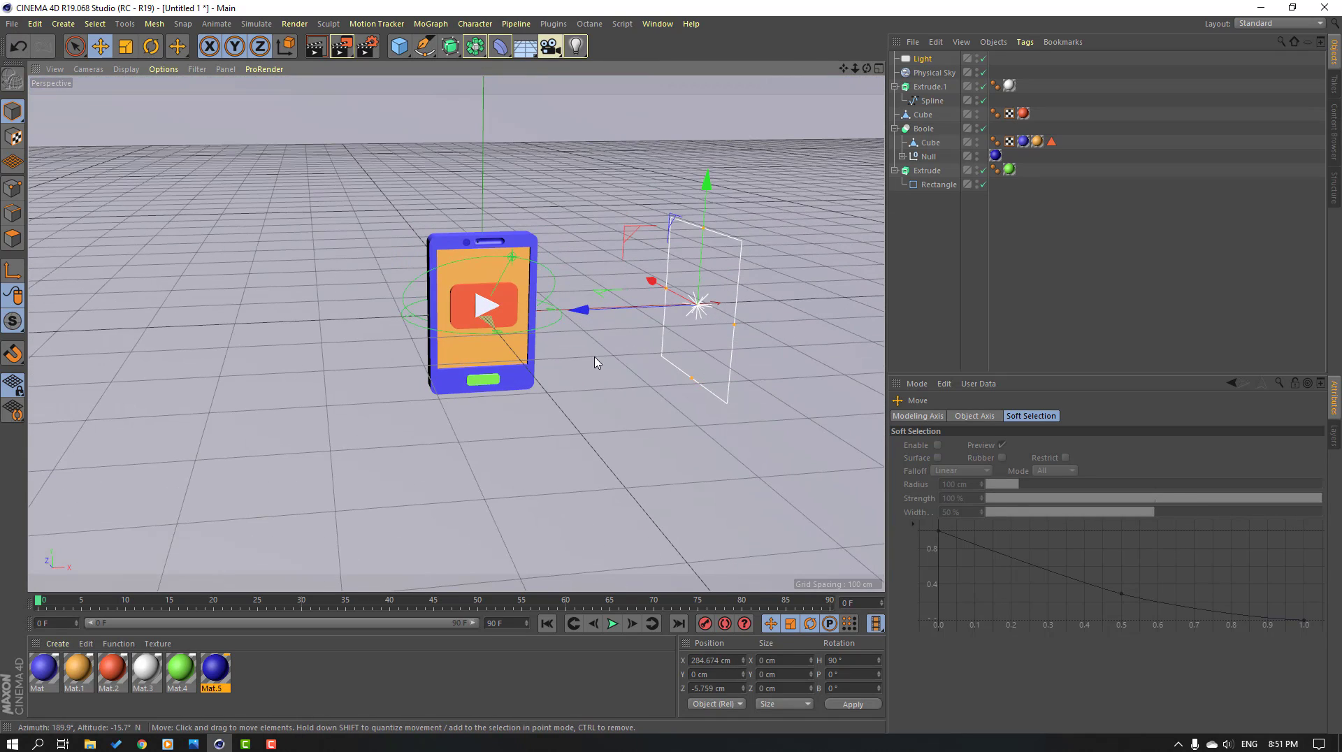
Duplicate the area light to the phone's opposite side at X about -294.3 cm, and again to the centre at X about 8.8 cm
left_click(920, 62)
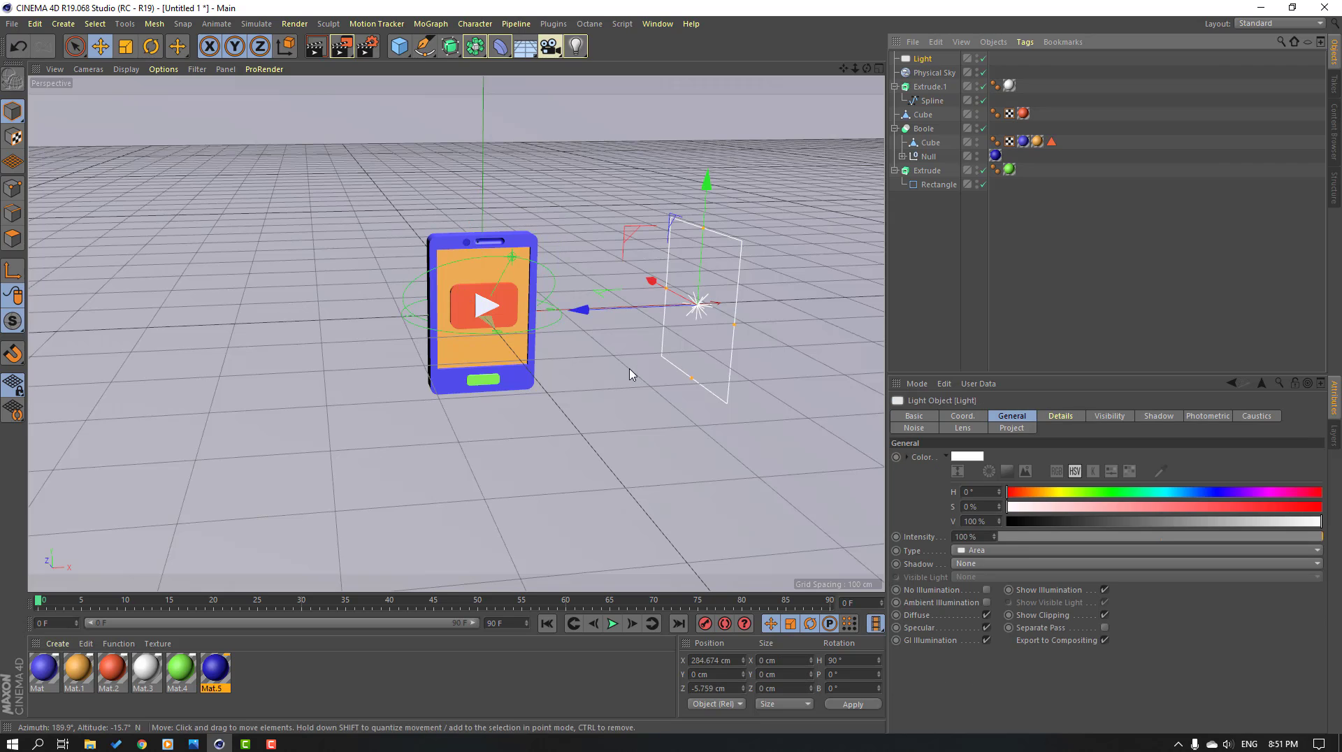
left_click_drag(633, 311, 491, 359, "ctrl")
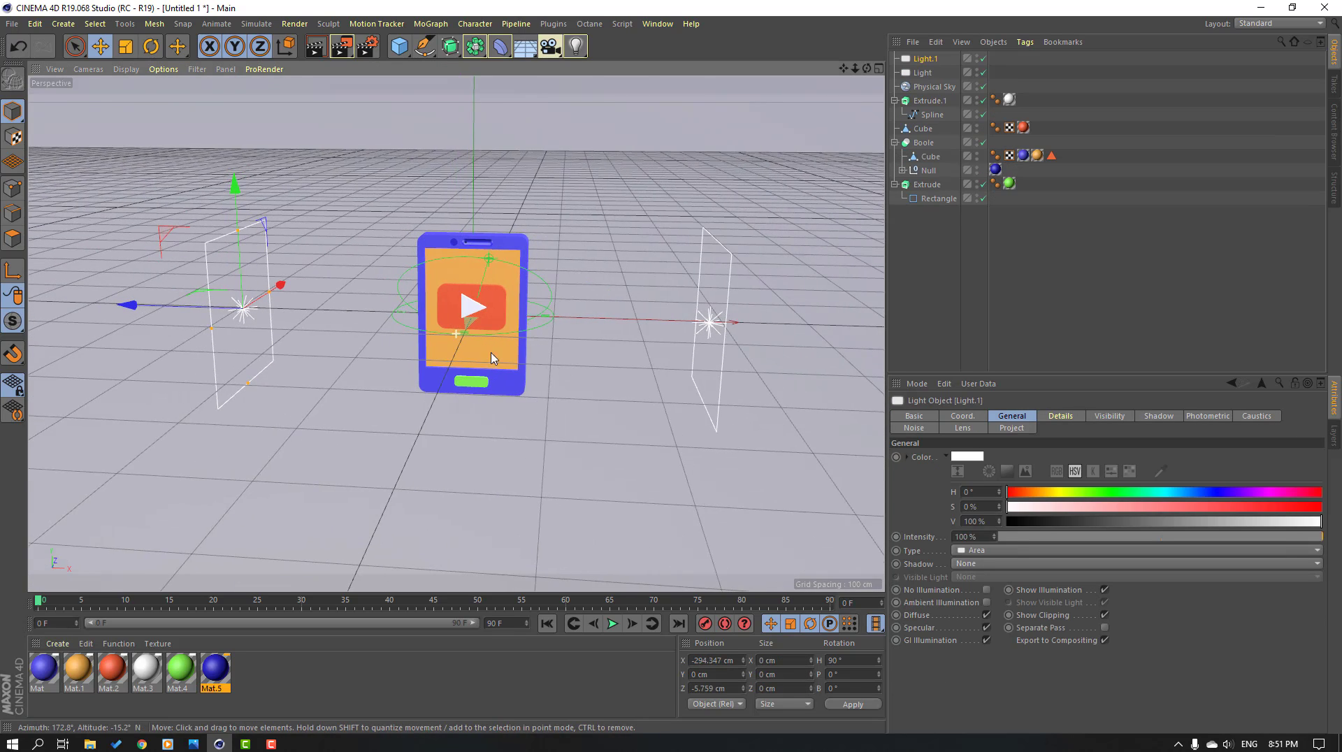
left_click_drag(149, 315, 371, 328, "ctrl")
Rotate the central light copy to a pitch of about 90° and raise it above the phone to Y about 229.6 cm
key("r")
left_click_drag(524, 267, 814, 551)
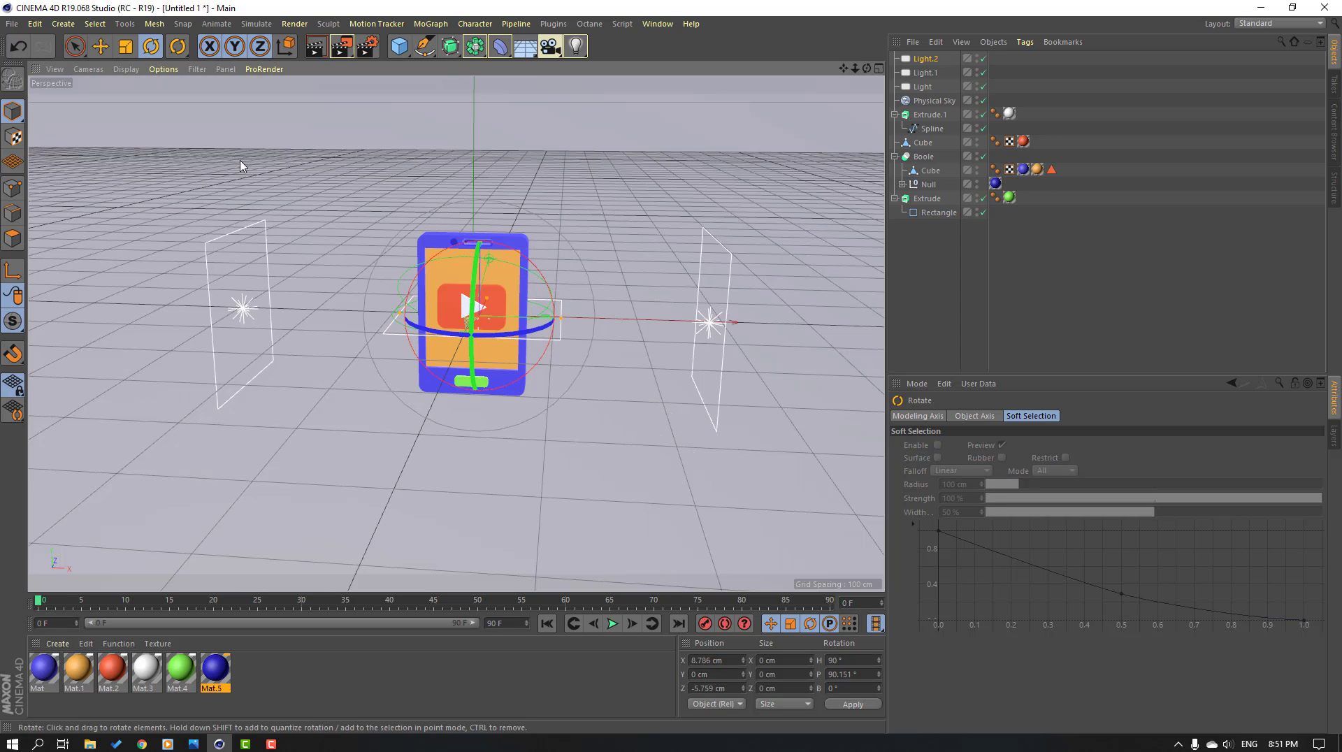
left_click(74, 46)
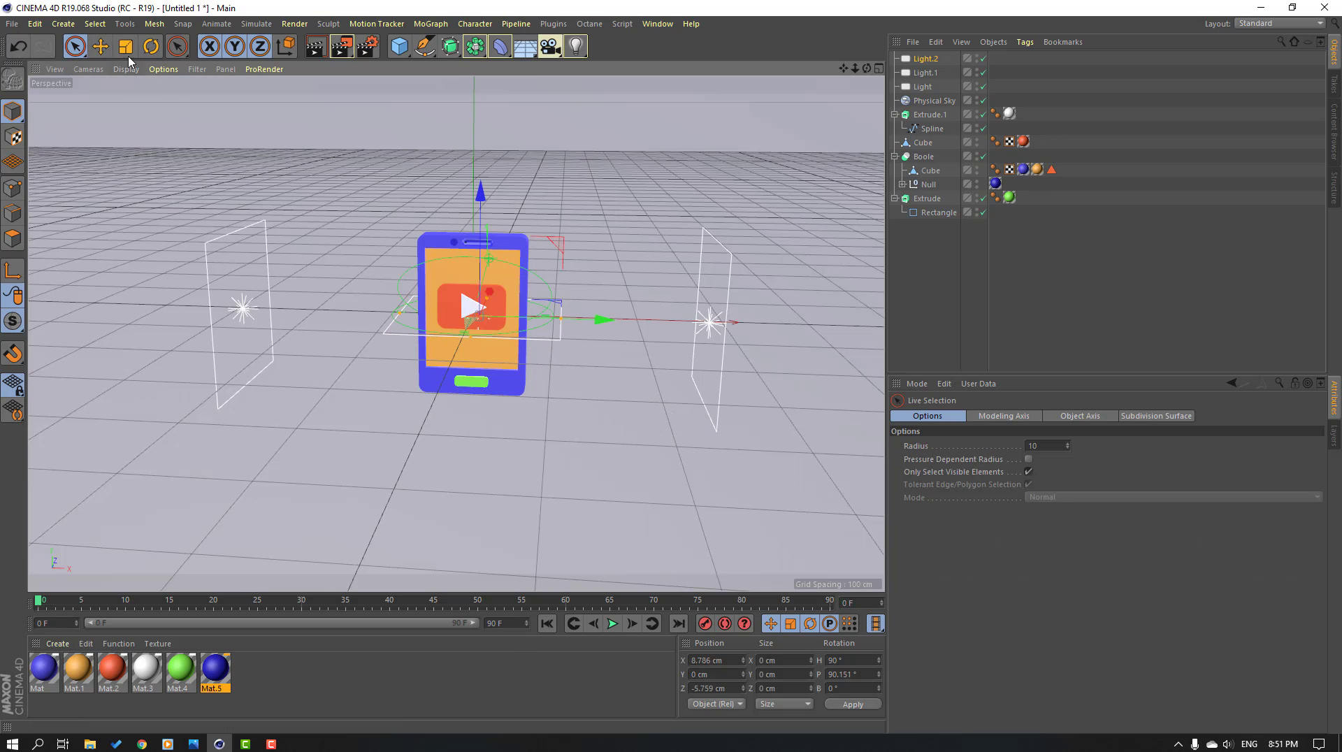
left_click(111, 44)
left_click_drag(480, 269, 481, 77)
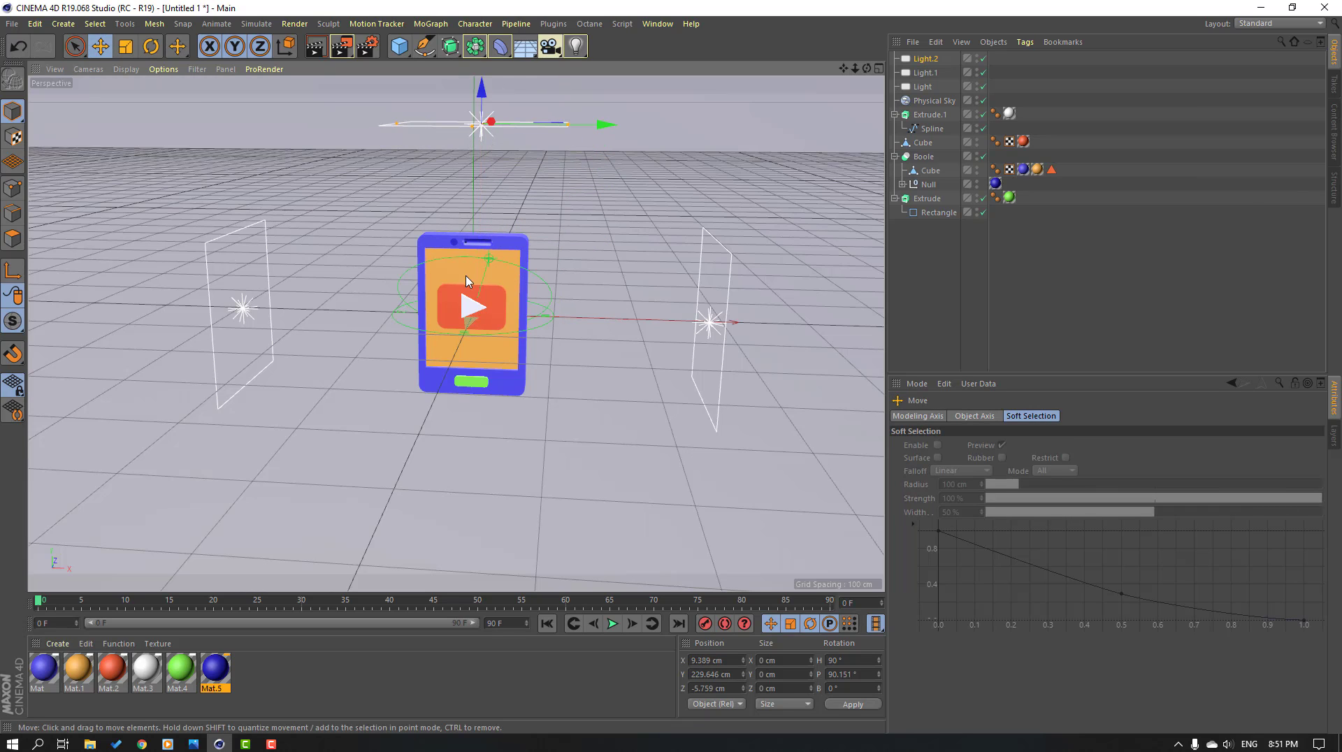
Render the view with the three area lights and the Physical Sky
left_click(325, 48)
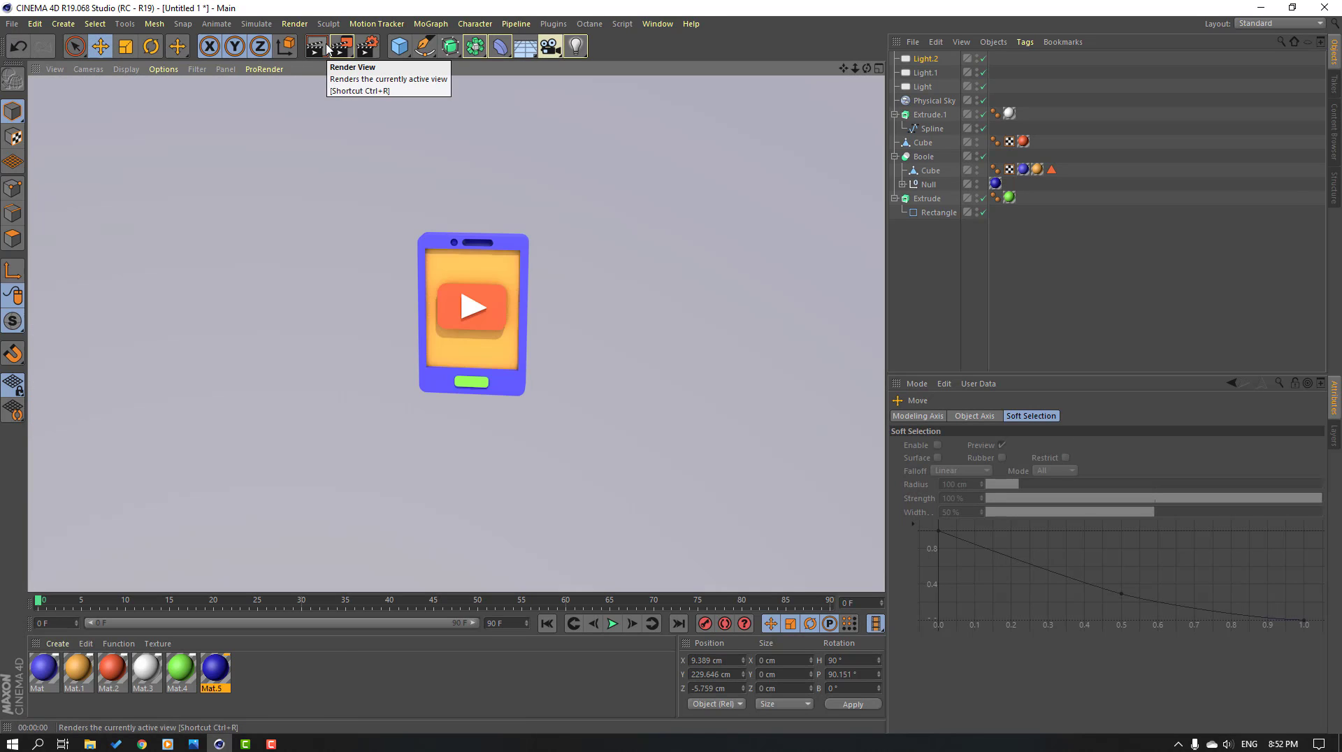
left_click(370, 307)
left_click_drag(342, 259, 447, 238, "alt")
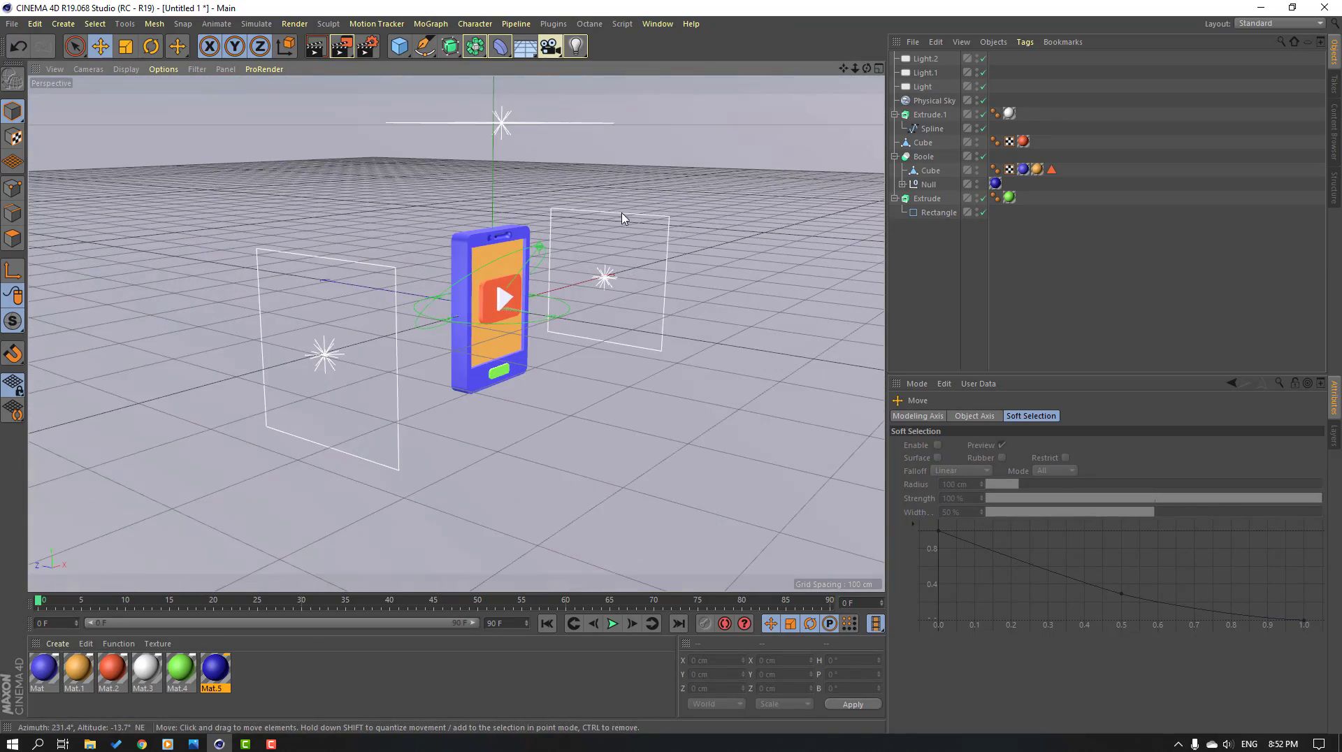
Delete the Physical Sky and render the phone lit only by the area lights
left_click(935, 107)
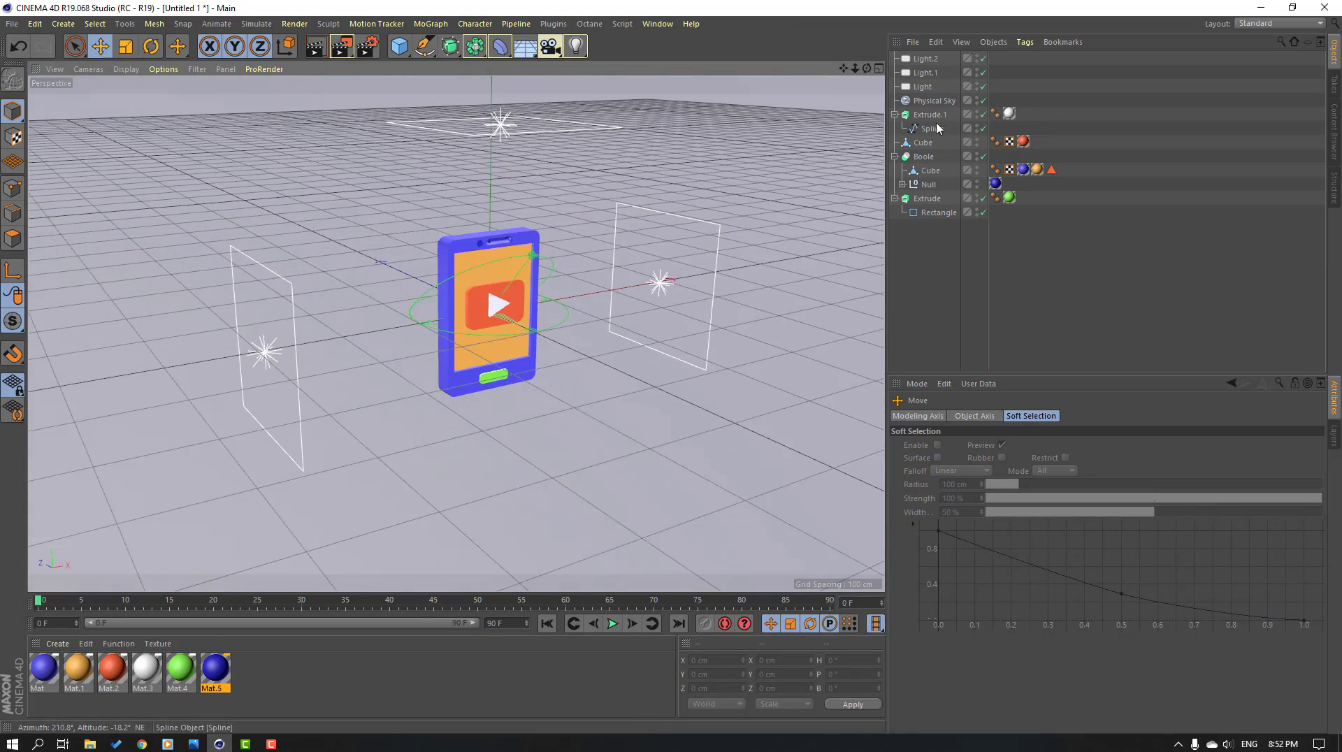
key("Delete")
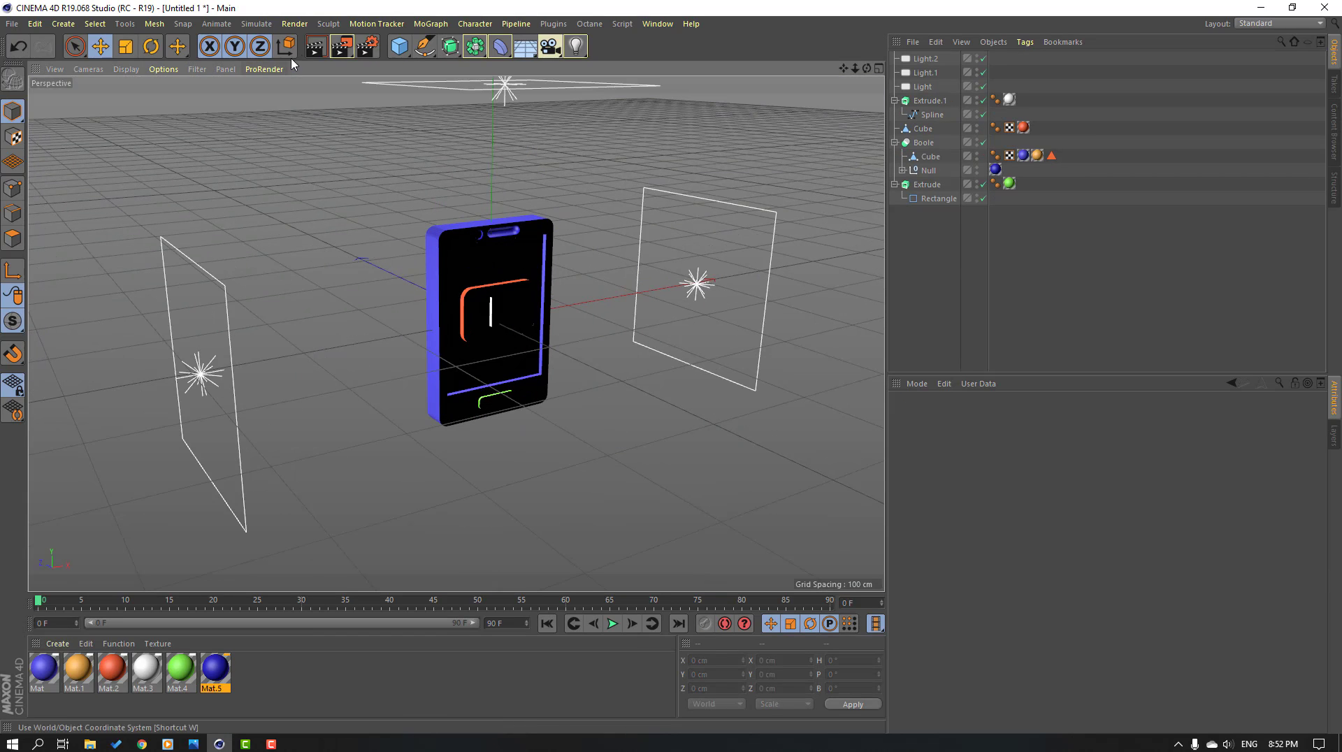
left_click(315, 46)
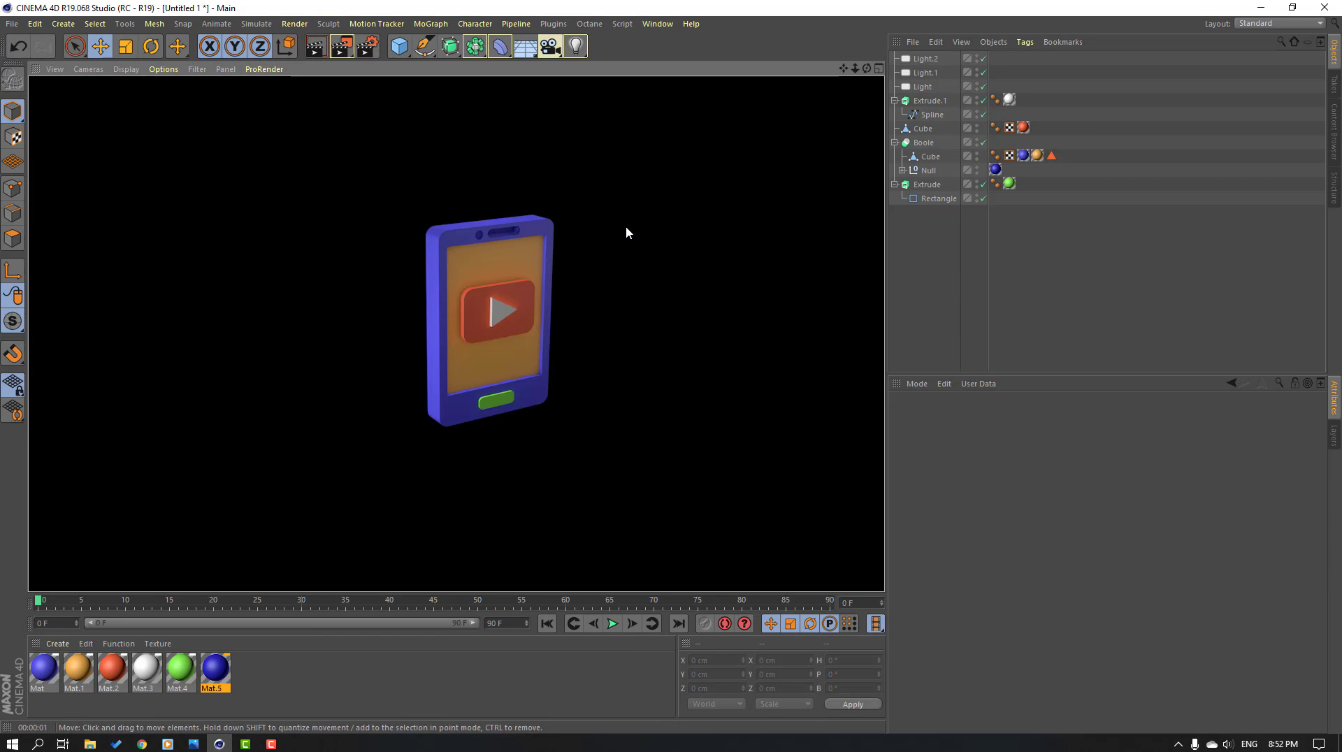
left_click(627, 227)
scroll(543, 286, "up", 5)
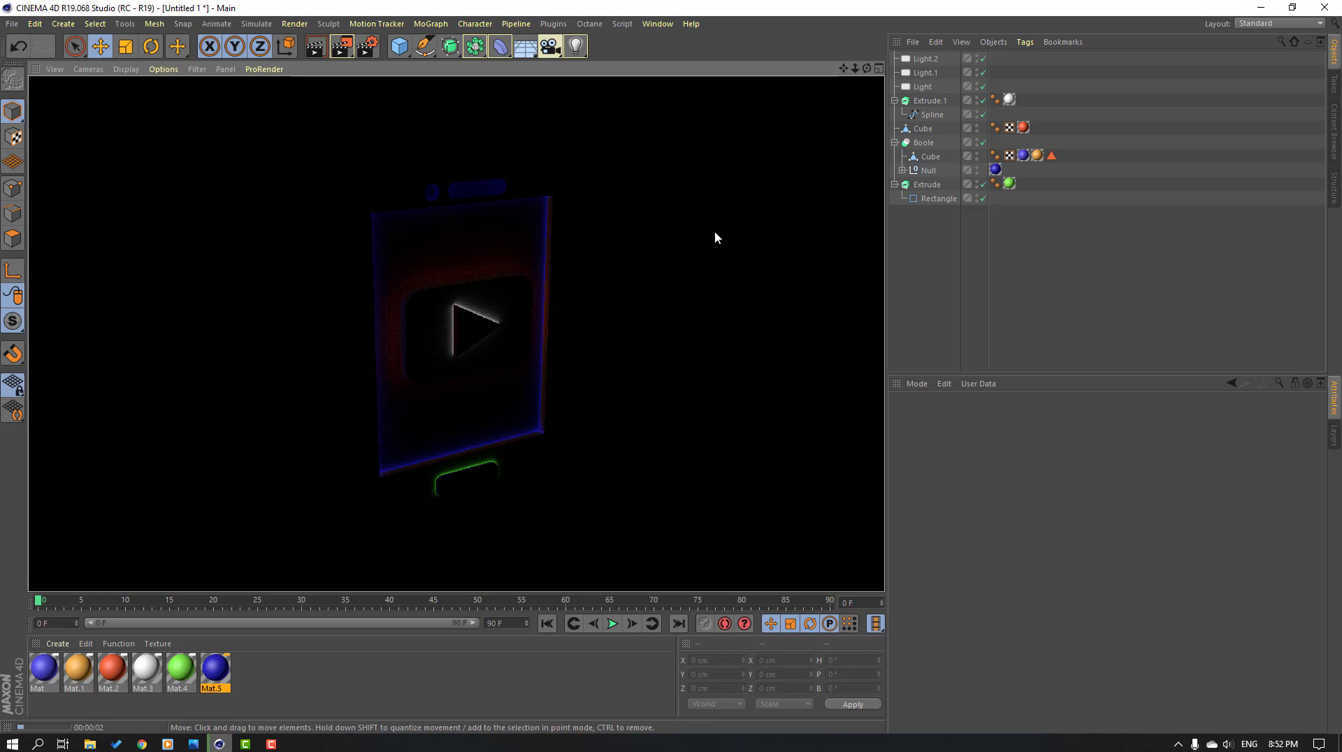
Add a Background object to the scene and create a new material
scroll(399, 158, "down", 6)
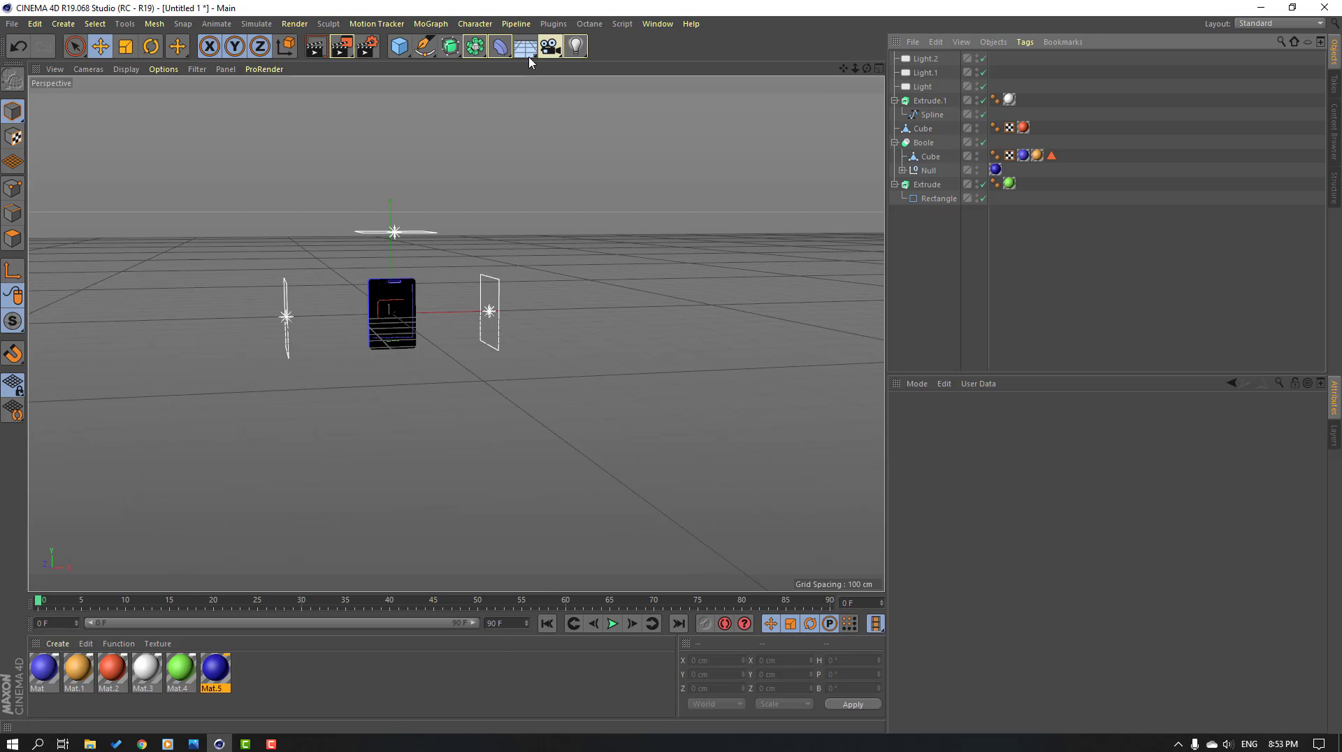
left_click_drag(531, 54, 577, 200)
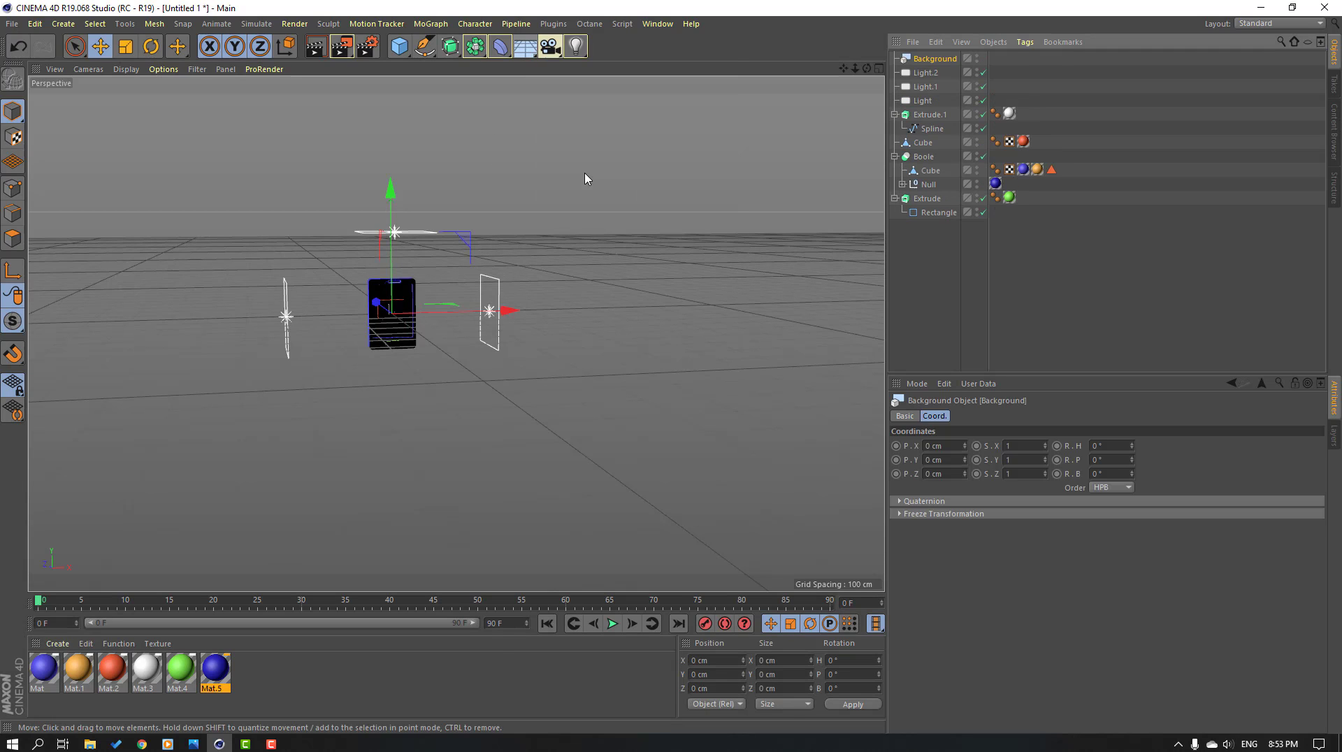
left_click(266, 677)
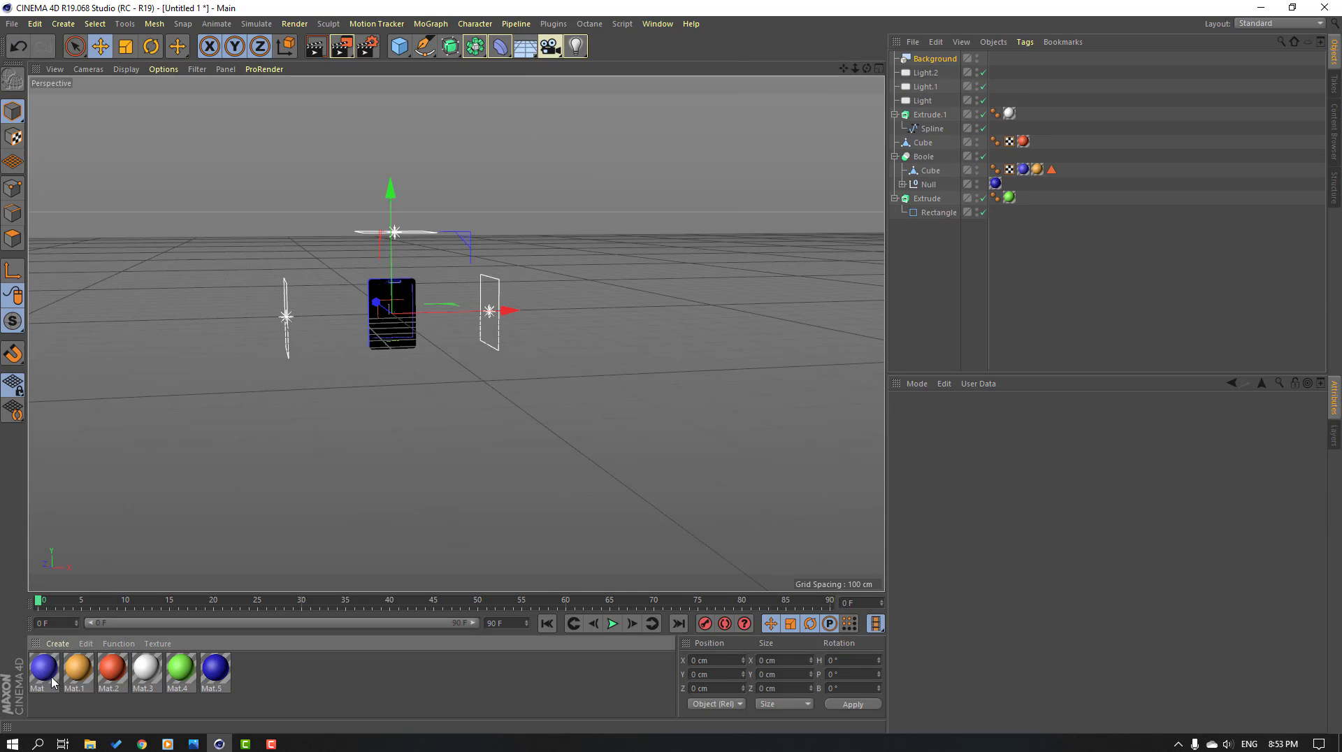
double_click(249, 668)
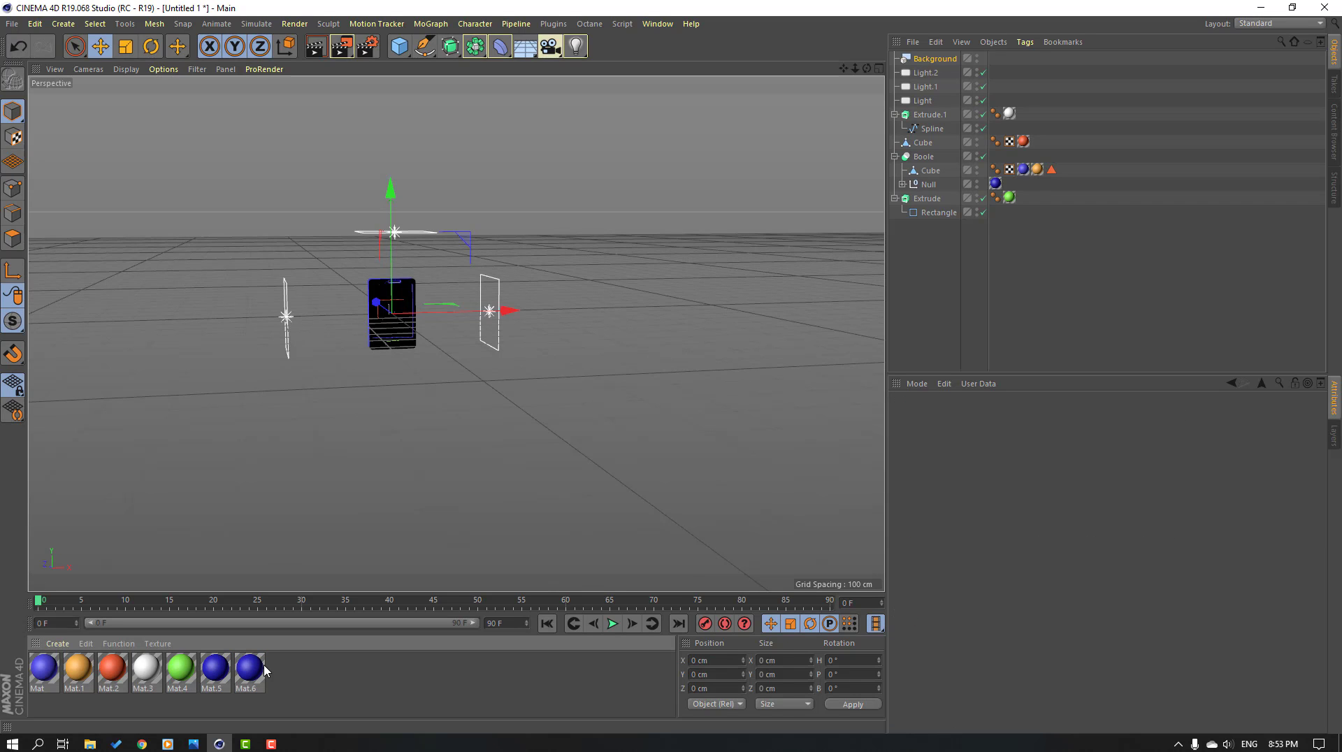
Set the new material's color to a light orange with H 41°, S 53% and V 99%
left_click_drag(533, 96, 612, 102)
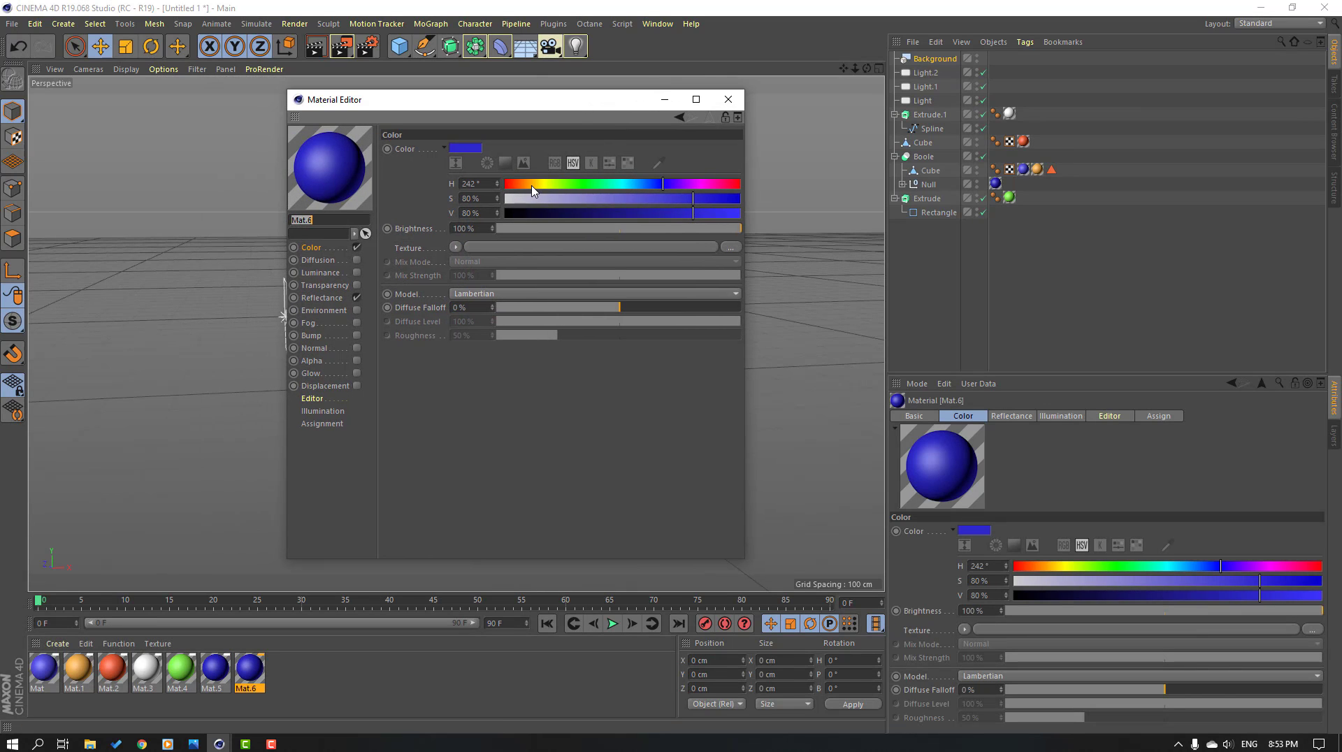
left_click(531, 185)
left_click_drag(684, 212, 738, 212)
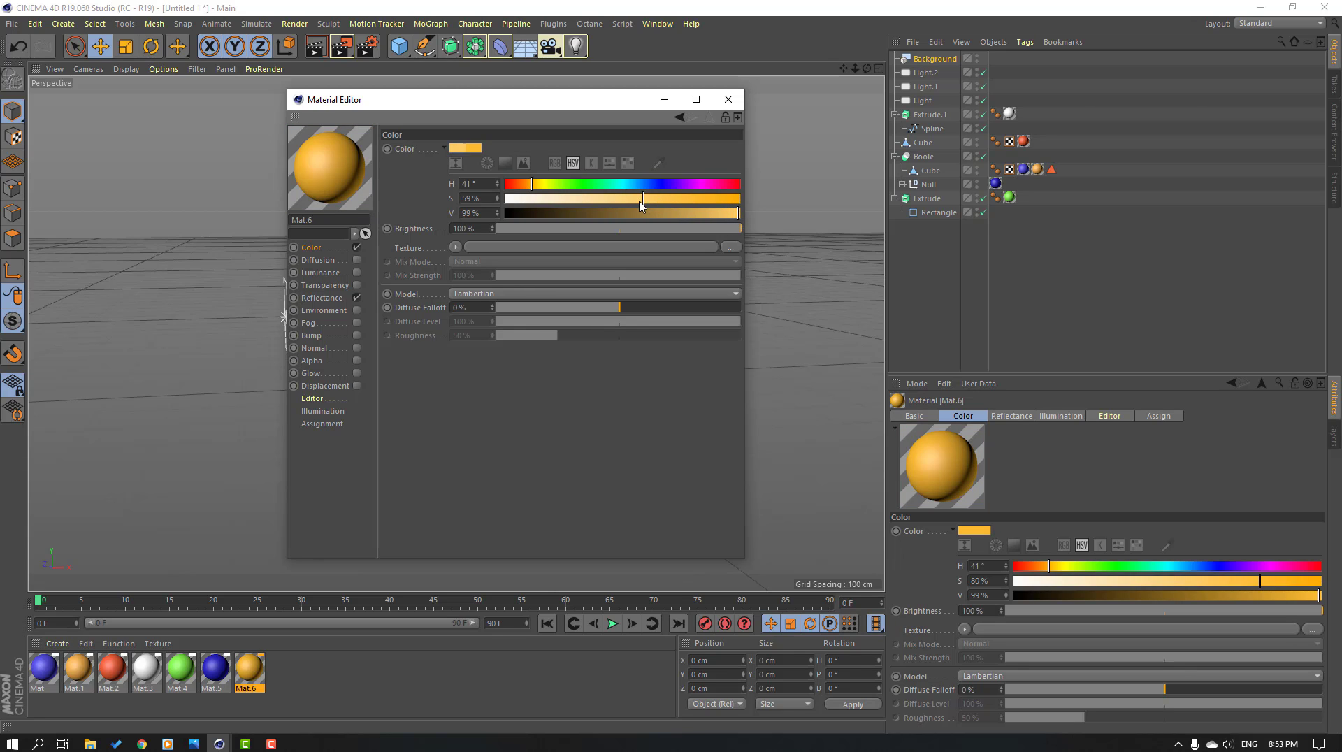
left_click_drag(640, 203, 631, 205)
left_click(728, 100)
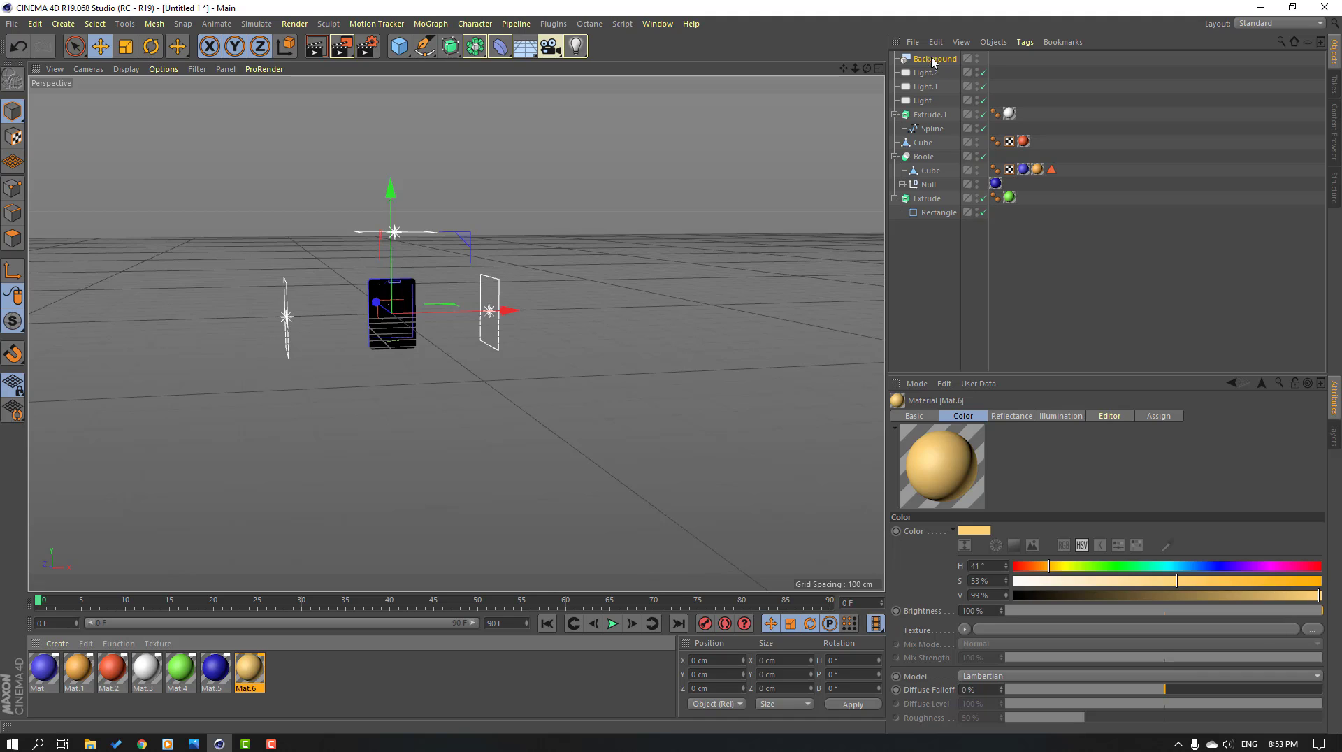
Apply the light orange material to the Background object and render the view closer to the phone
left_click_drag(933, 61, 933, 62)
scroll(392, 279, "up", 10)
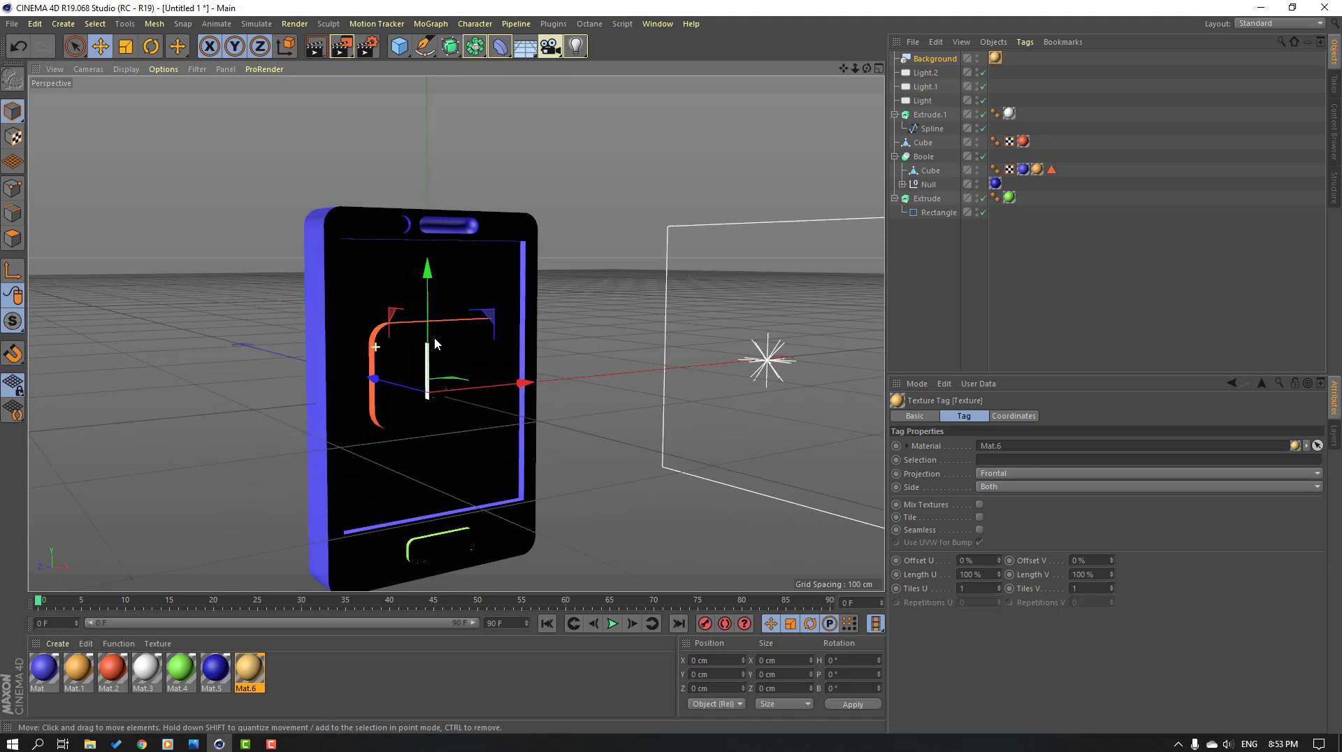
left_click_drag(434, 344, 440, 338, "alt")
middle_click_drag(376, 249, 403, 212, "alt")
key("ctrl+r")
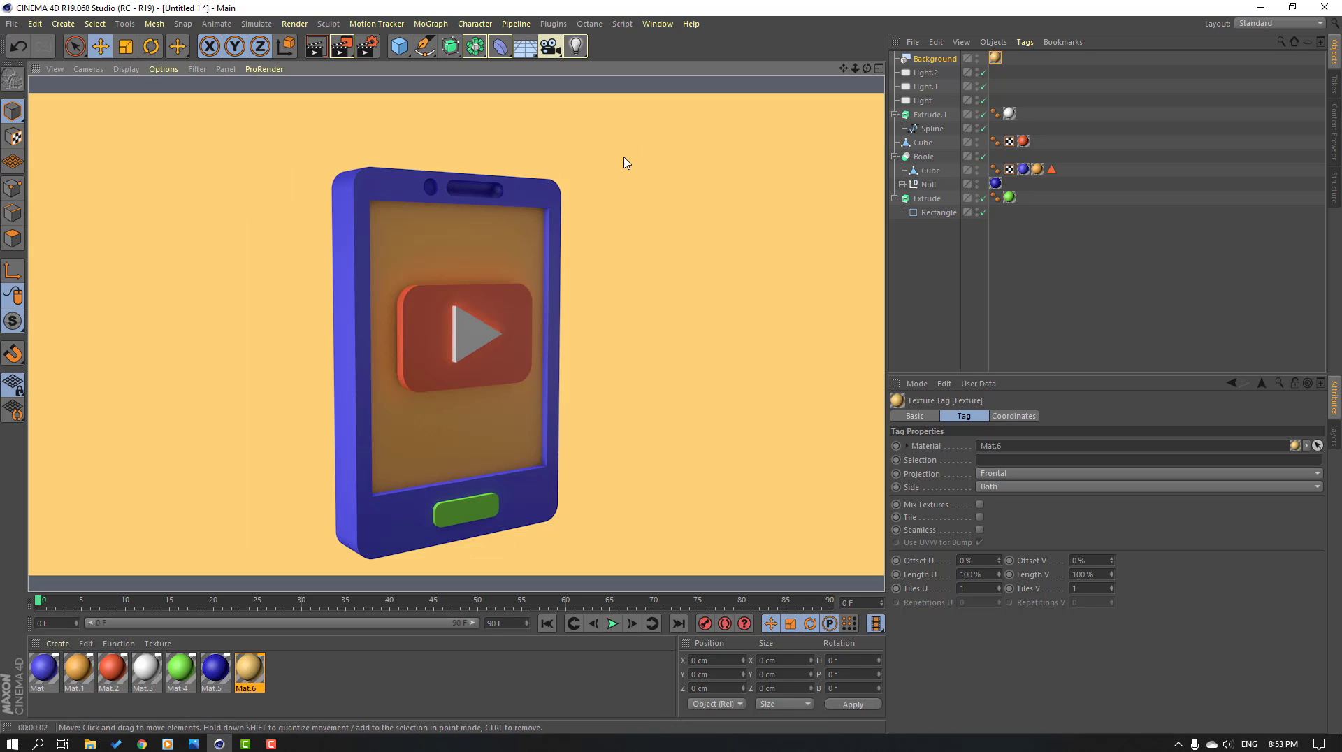
left_click(673, 249)
Render the view of the phone from a low angle on its other side
scroll(552, 324, "down", 3)
scroll(551, 324, "up", 2)
left_click_drag(563, 307, 397, 309, "alt")
right_click_drag(453, 288, 485, 318, "alt")
left_click_drag(476, 337, 470, 249, "alt")
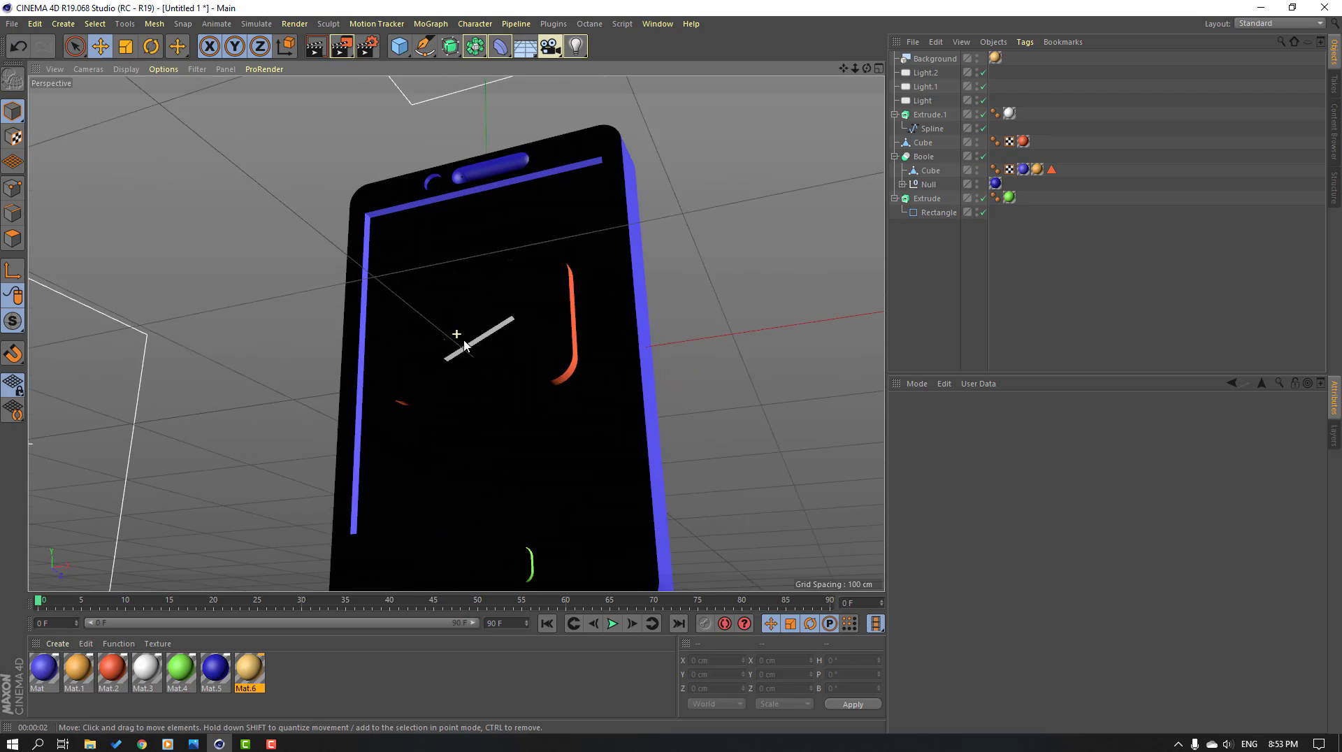
middle_click_drag(463, 341, 476, 232, "alt")
middle_click_drag(585, 260, 554, 320, "alt")
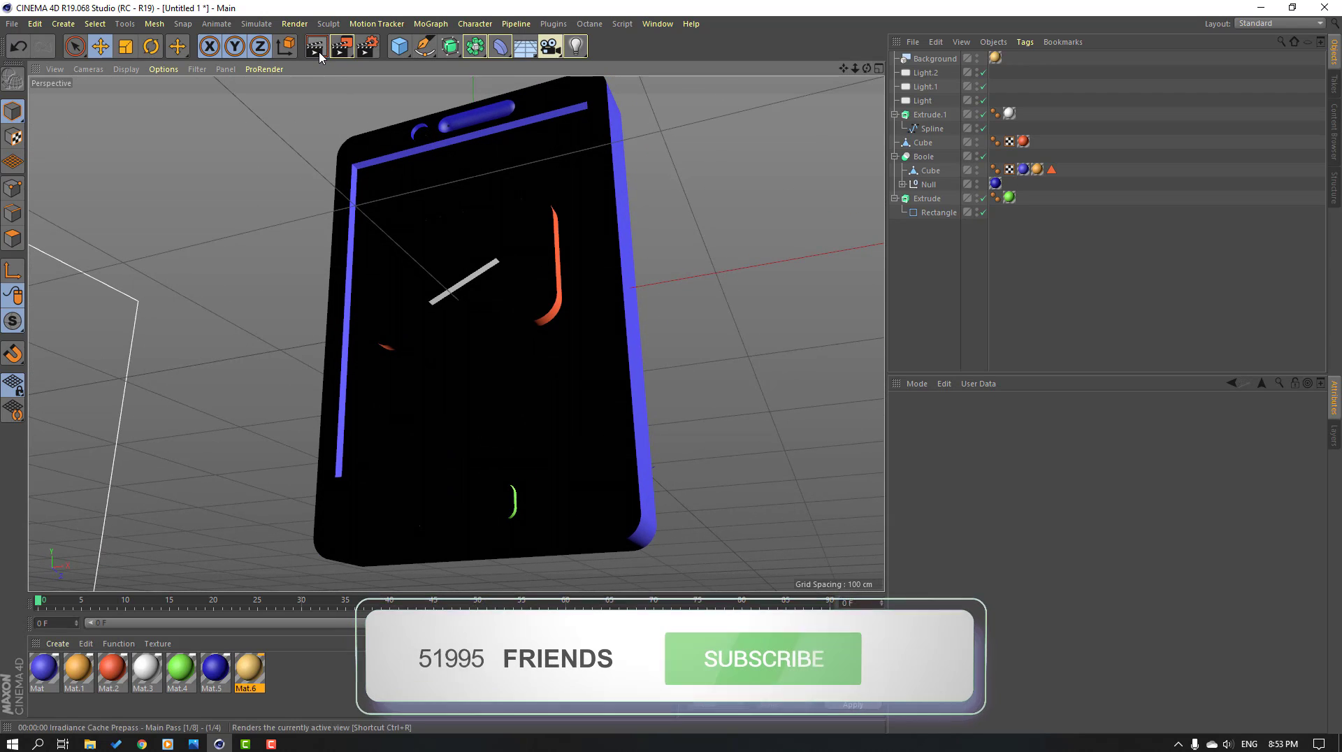
left_click(317, 48)
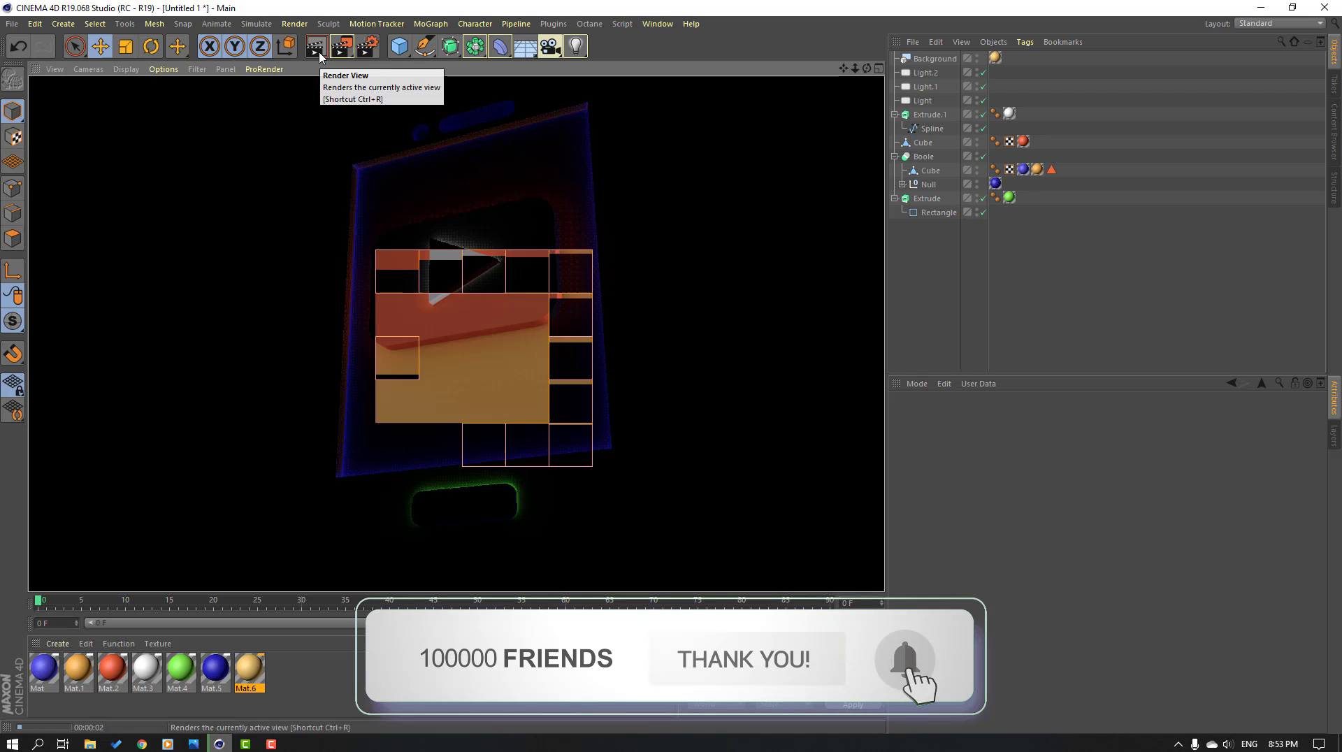